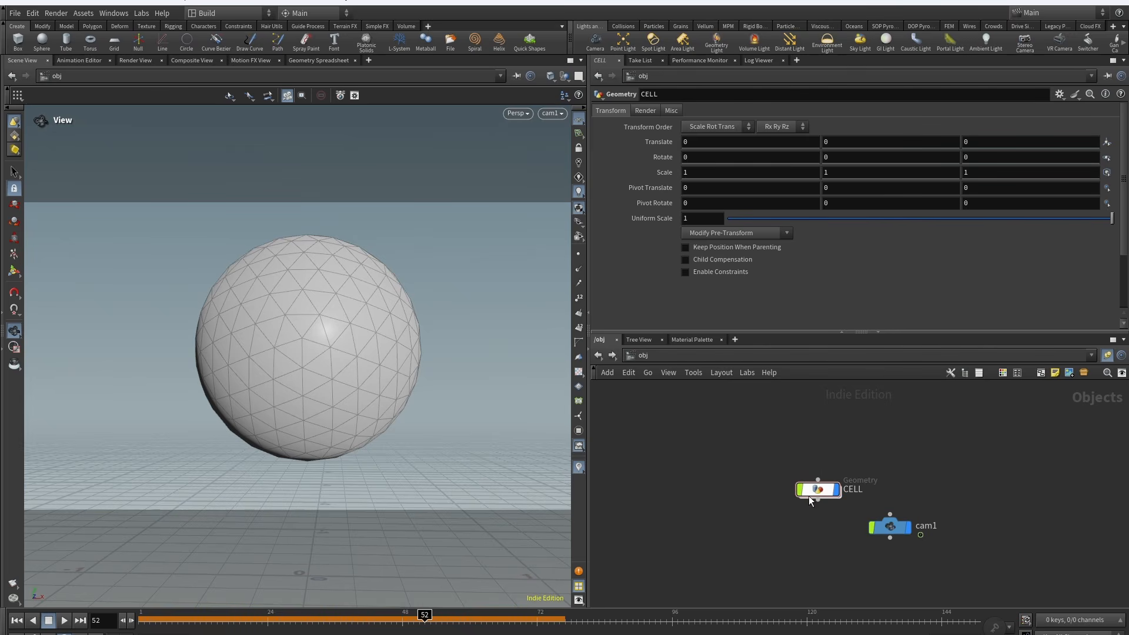
Step: Open the CELL geometry network and inspect its sphere and Vellum constraint nodes
double_click(810, 491)
scroll(680, 442, down, 2)
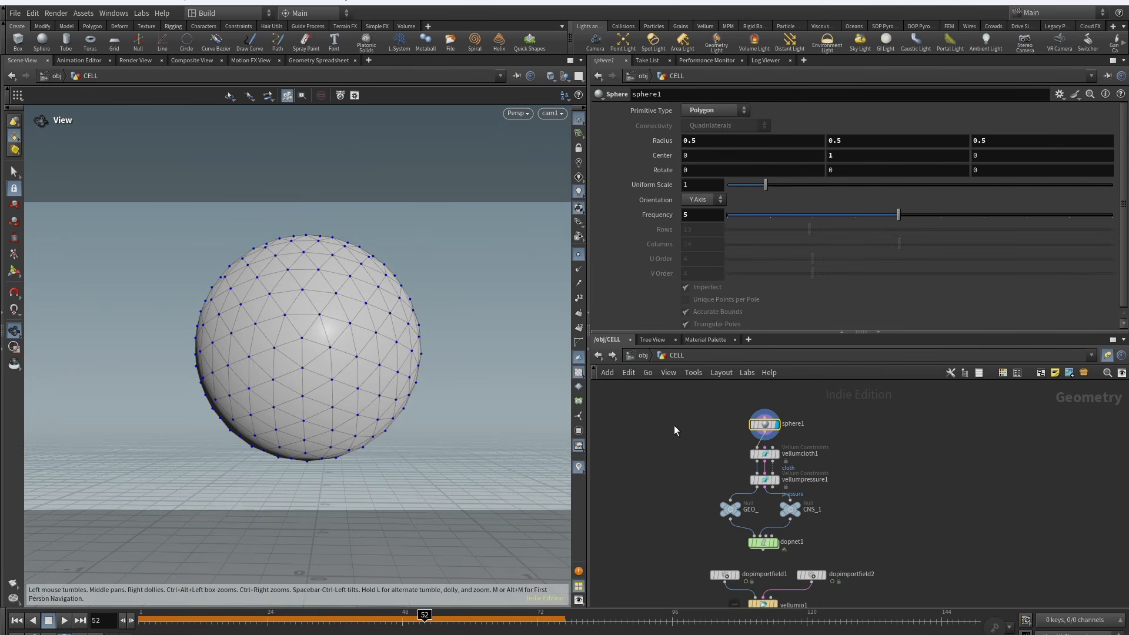
click(767, 457)
middle_drag(774, 545, 762, 482)
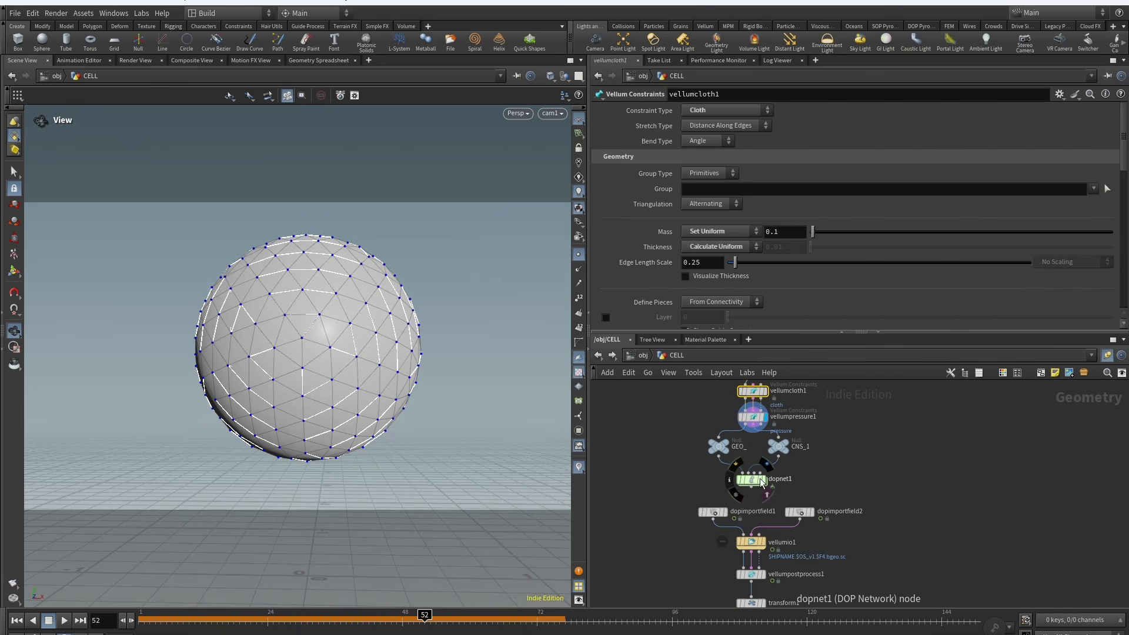
Step: Select the DOP network node and play the Vellum simulation, scrubbing to frame 92
click(762, 482)
click(64, 620)
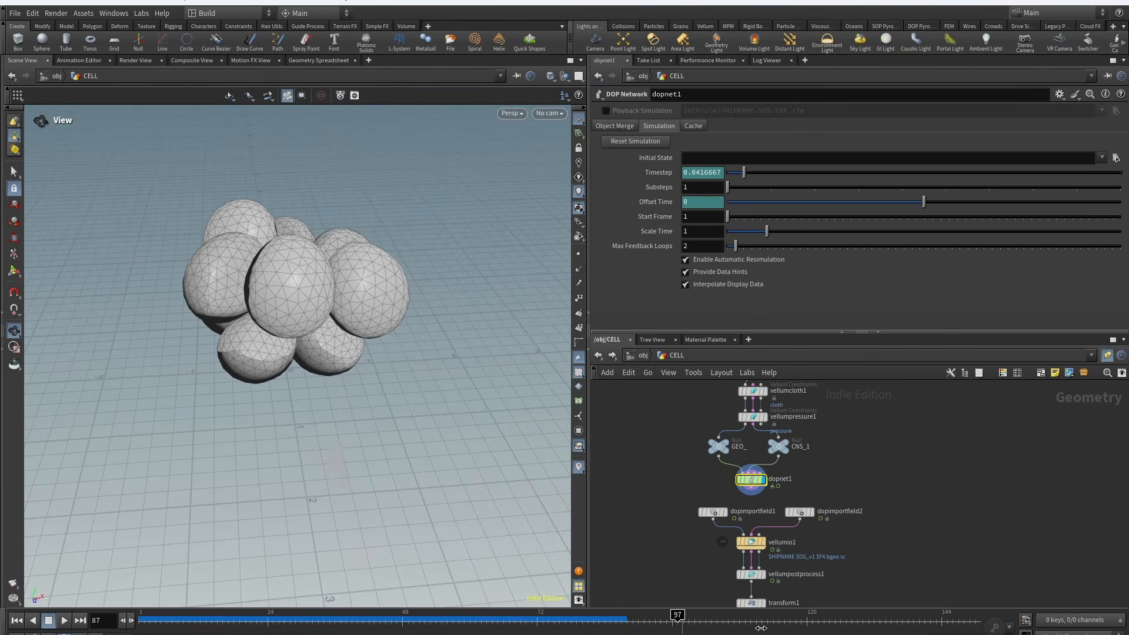
drag(276, 620, 651, 614)
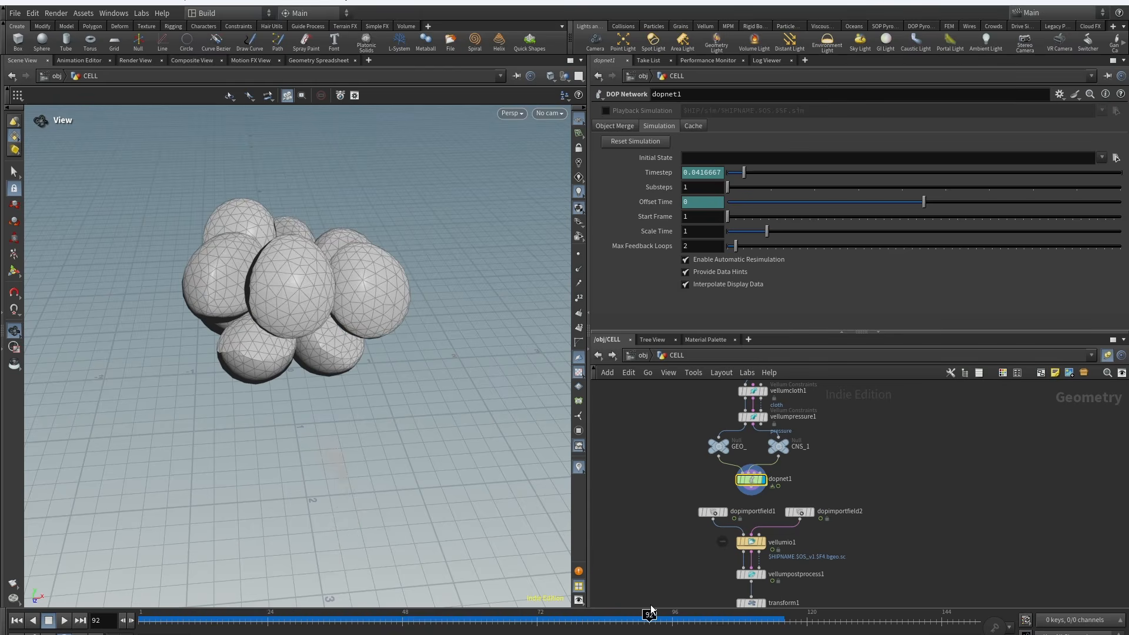
Step: Dive into the DOP network and examine the Vellum constraint property's Rest Length Scale
double_click(752, 479)
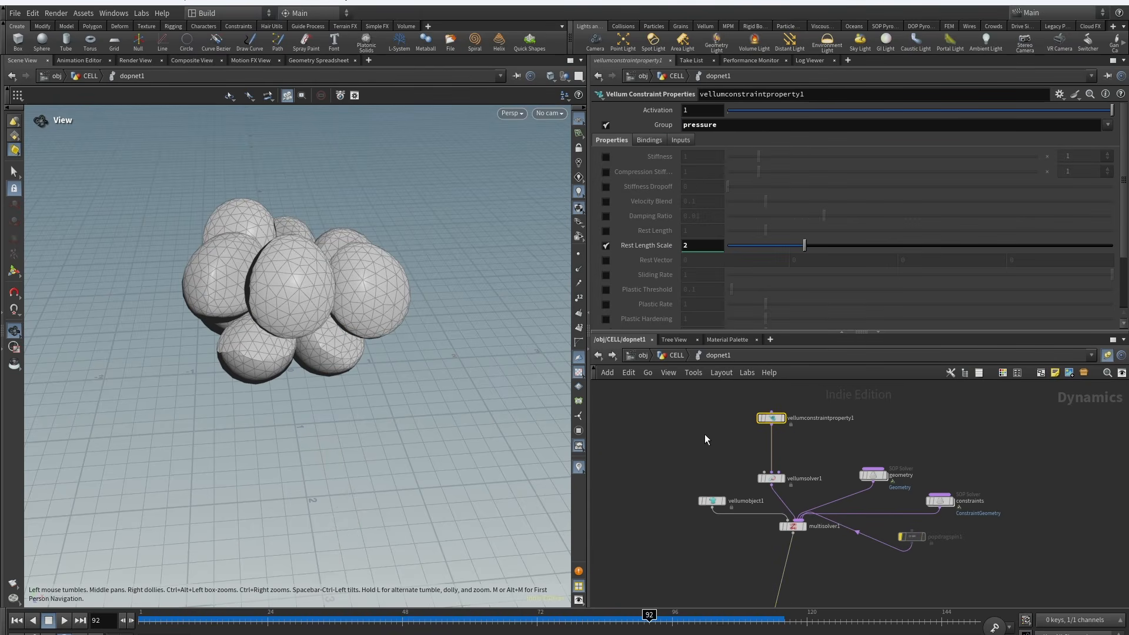
click(663, 409)
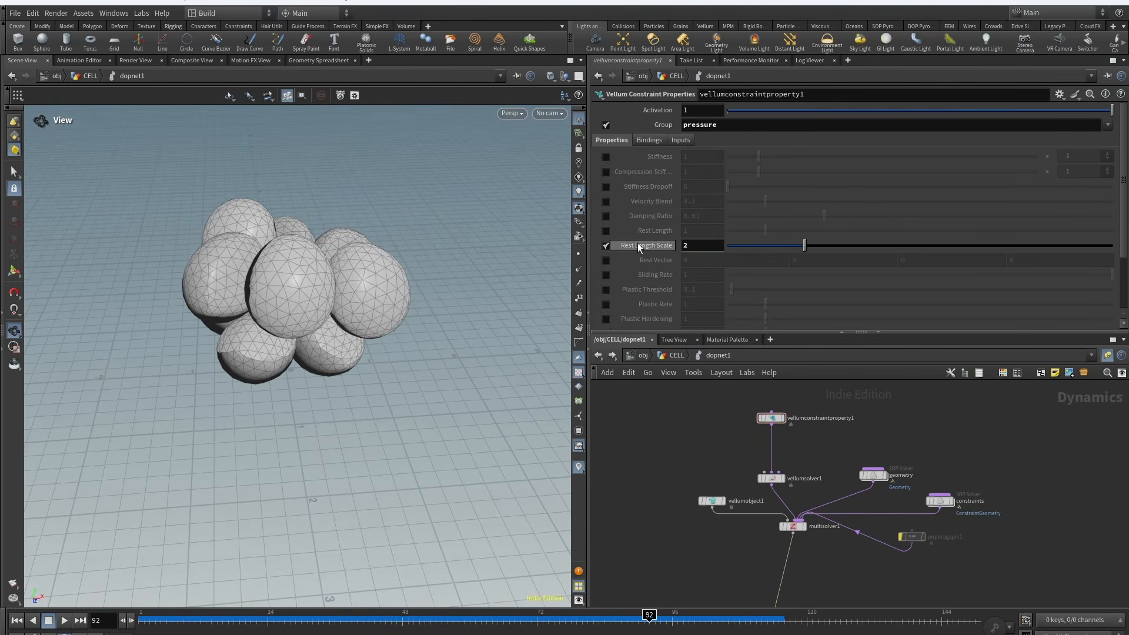
Step: Switch to the browser and scroll through the YouTube channel's video list
key(alt+Tab)
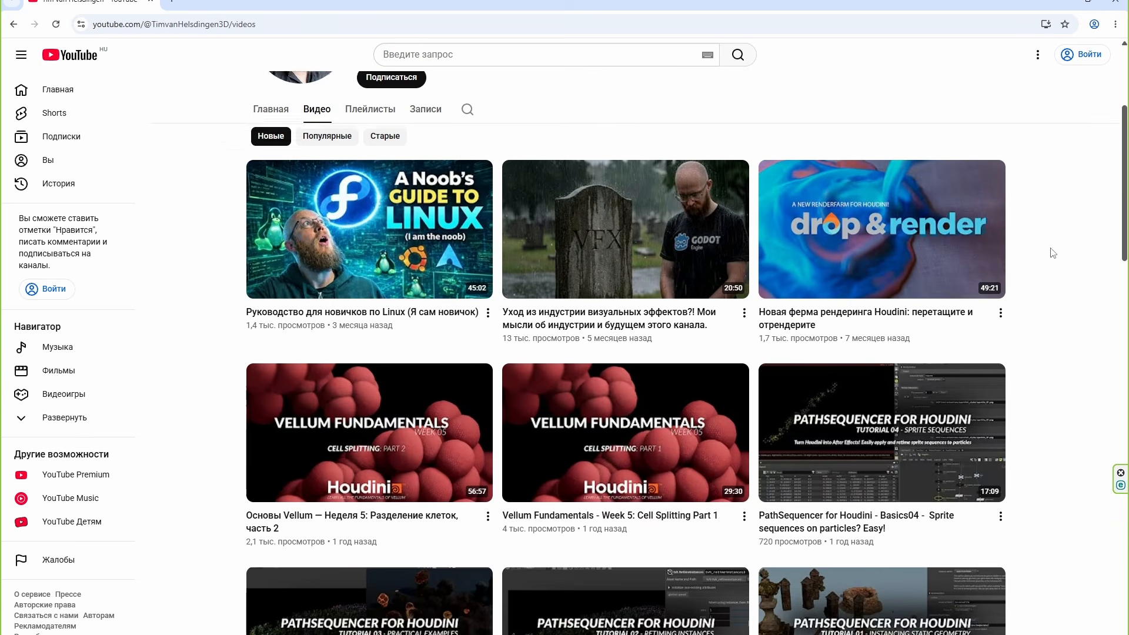
scroll(235, 347, down, 1)
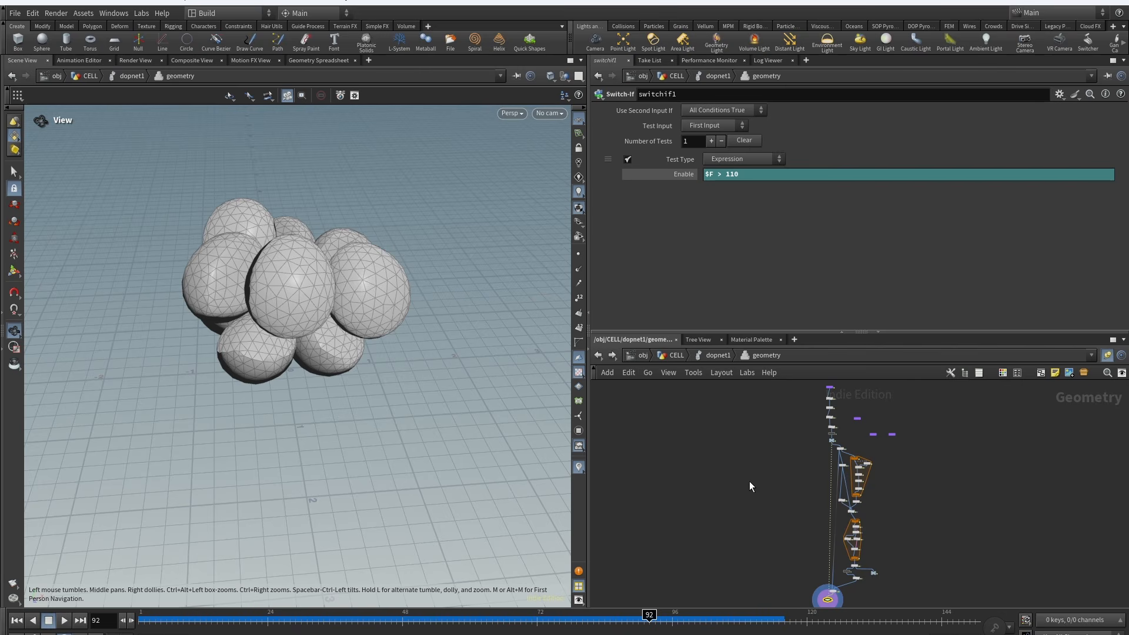
Step: Browse the DOP network's geometry solver nodes and return to the CELL network
middle_drag(766, 481, 708, 498)
scroll(747, 482, up, 2)
scroll(767, 469, up, 2)
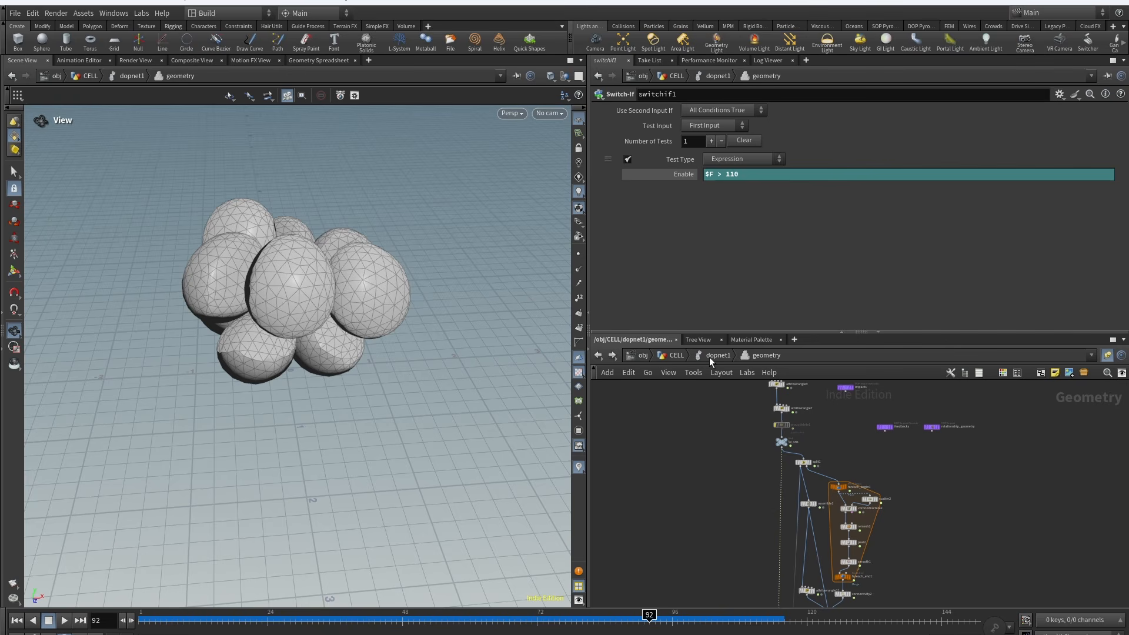
click(709, 357)
click(671, 355)
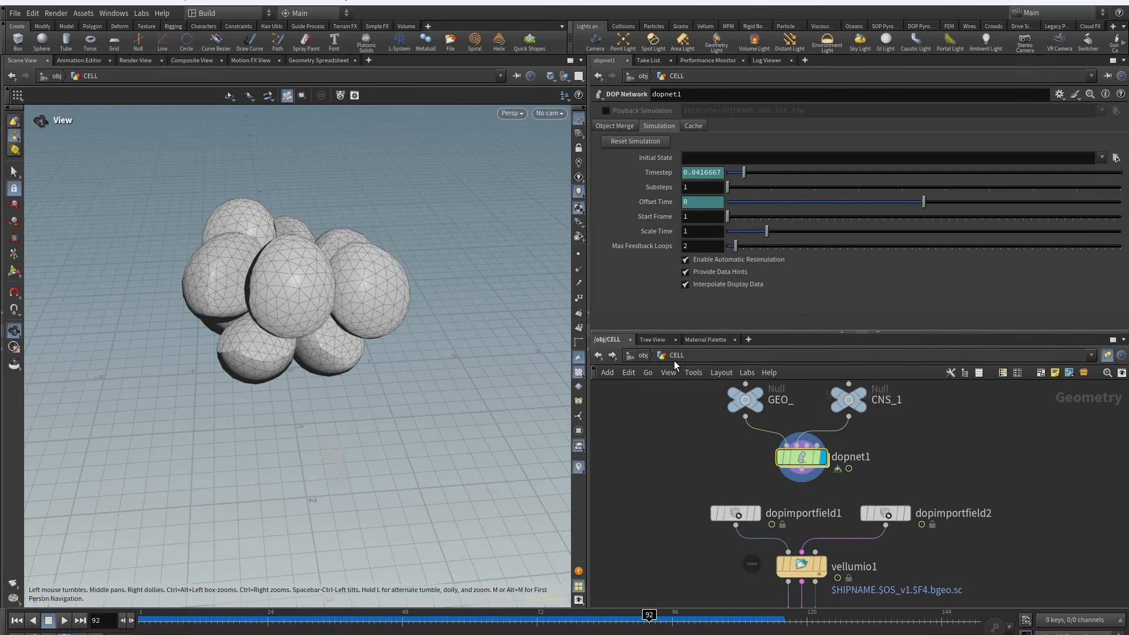
Step: Inspect the Vellum I/O cache node's settings and scrub the timeline to frame 28
middle_drag(647, 486, 692, 444)
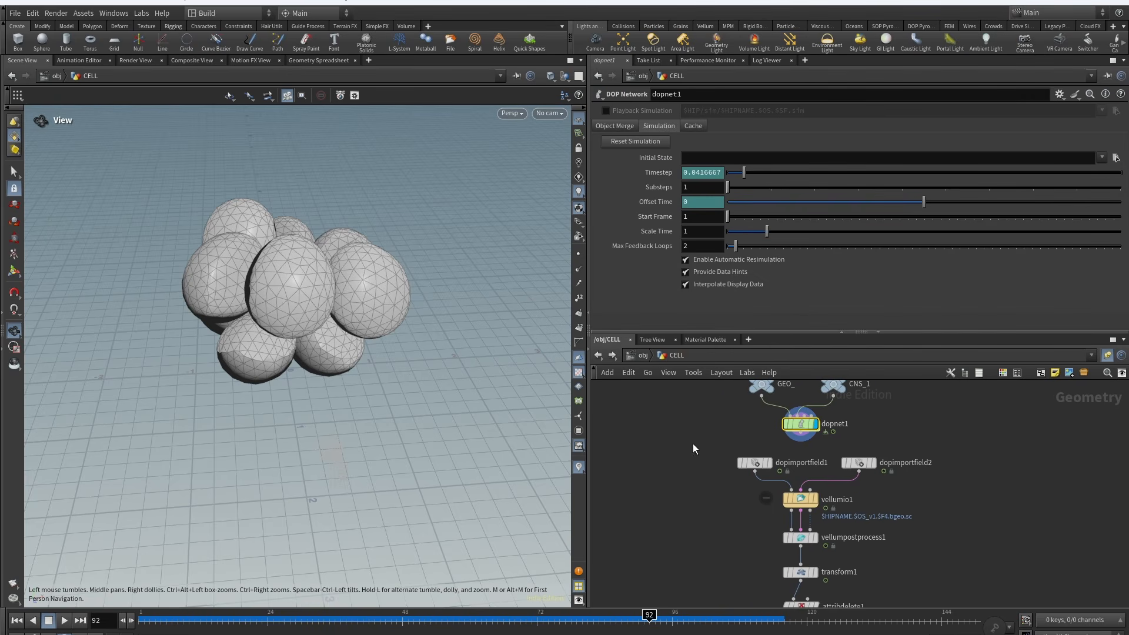
click(800, 499)
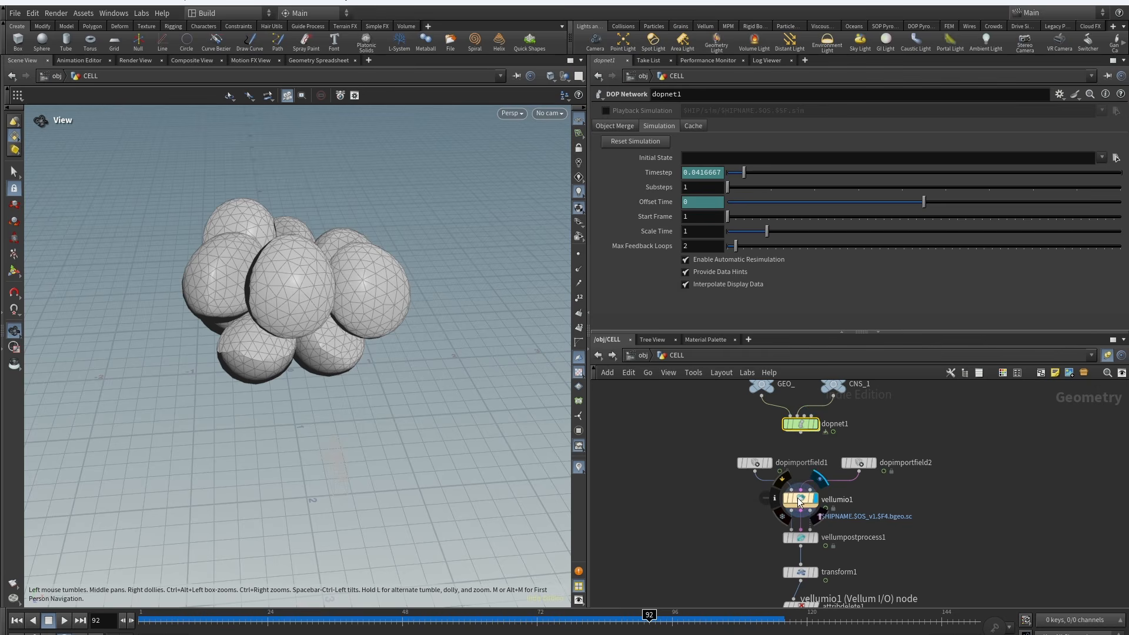
middle_drag(704, 524, 672, 489)
click(796, 461)
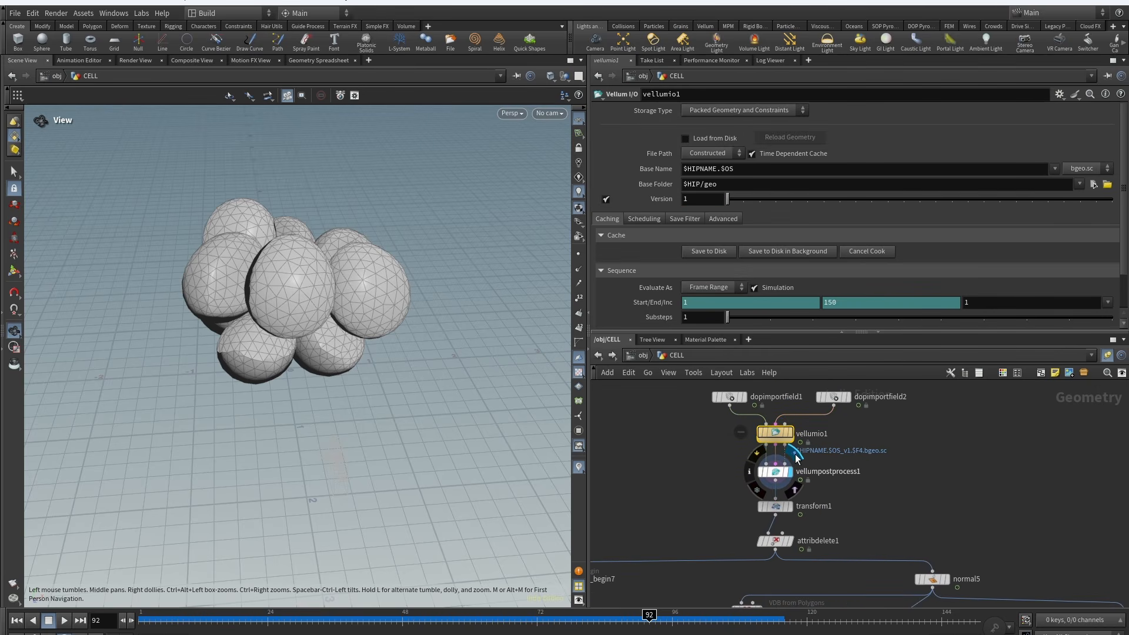
middle_drag(872, 495, 883, 475)
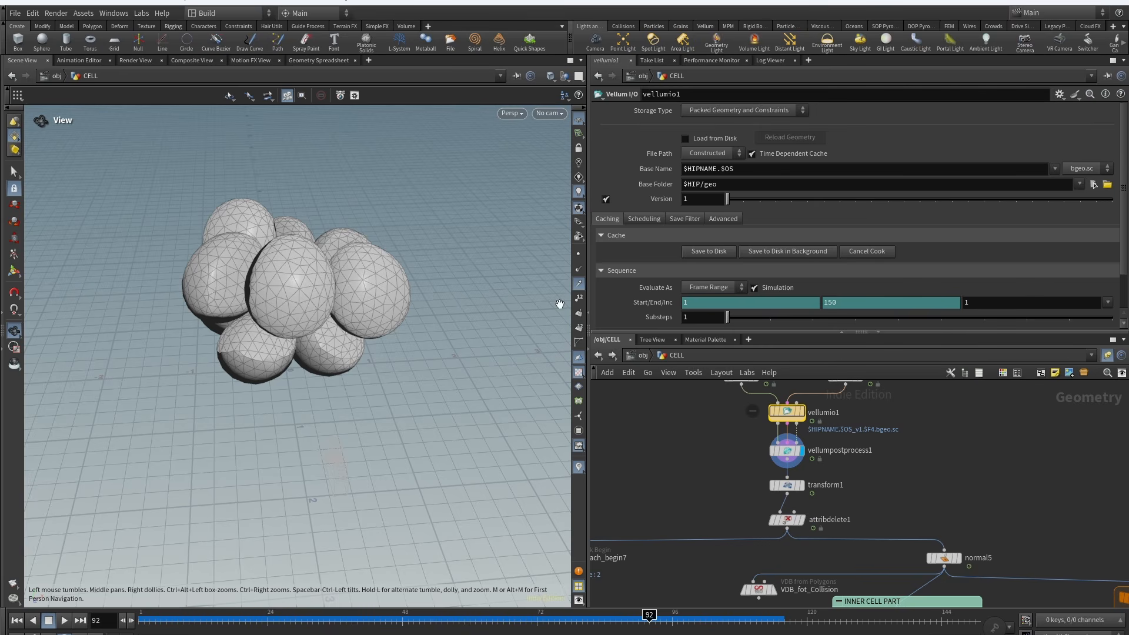
mouse_move(277, 619)
mouse_down()
mouse_move(343, 620)
mouse_move(290, 619)
mouse_up()
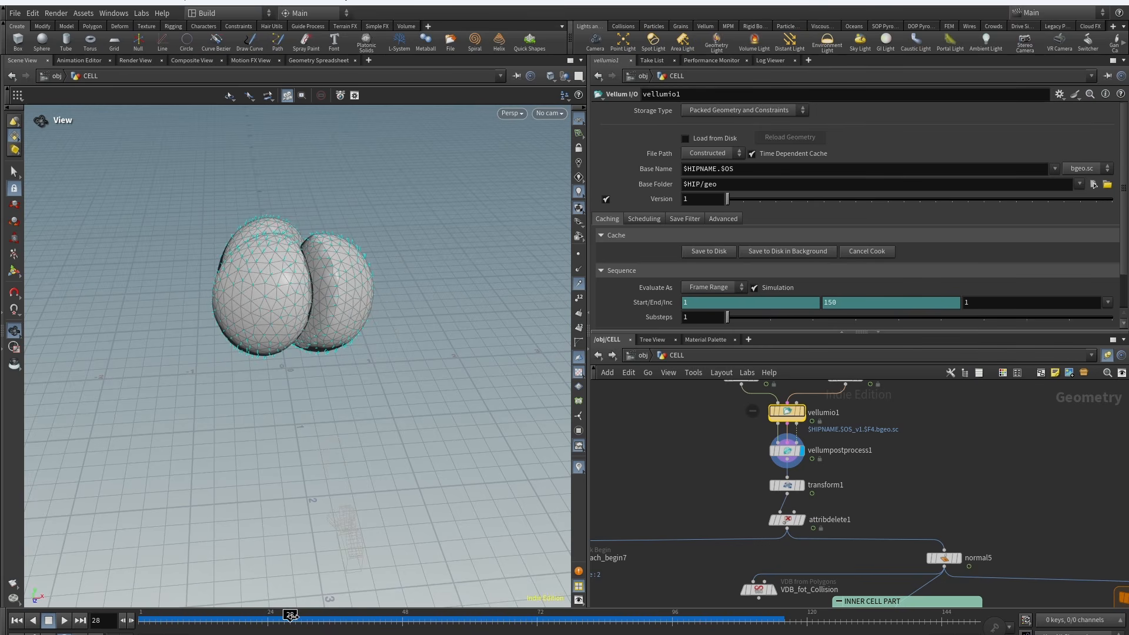
Step: Turn off the normals display and show the transform1 node's output in the viewport
right_drag(299, 530, 373, 403)
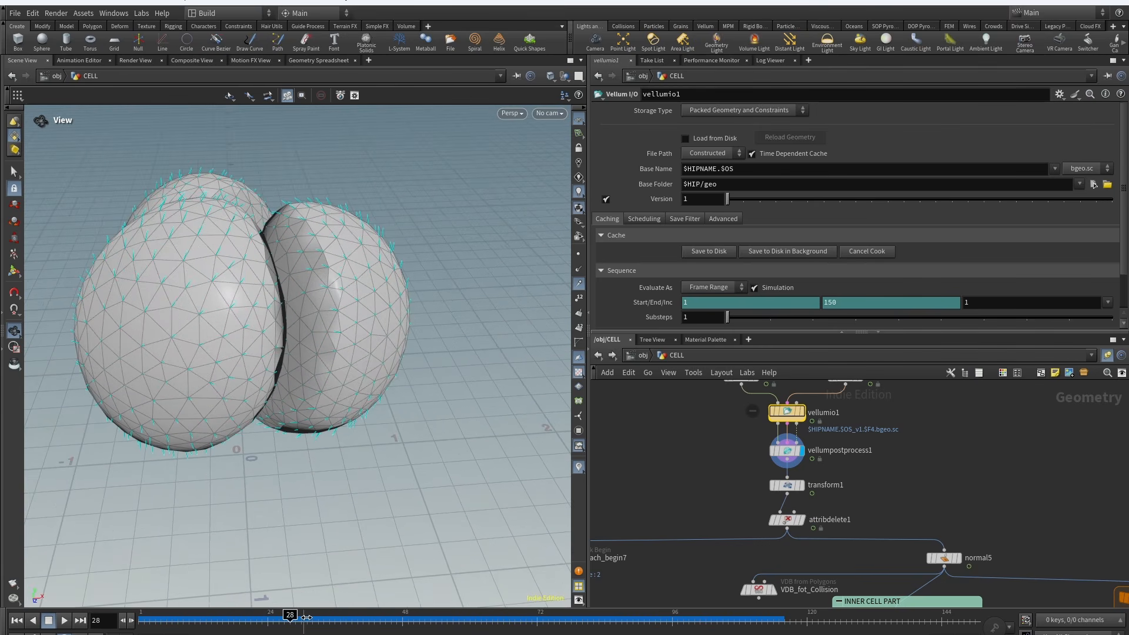
click(577, 287)
click(801, 486)
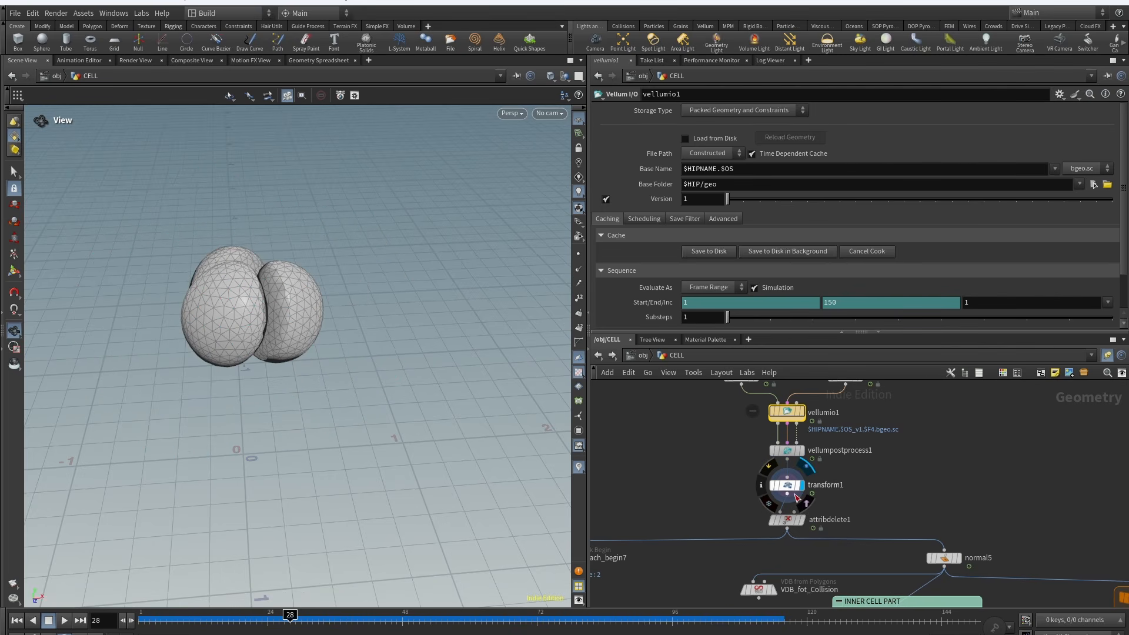
click(787, 485)
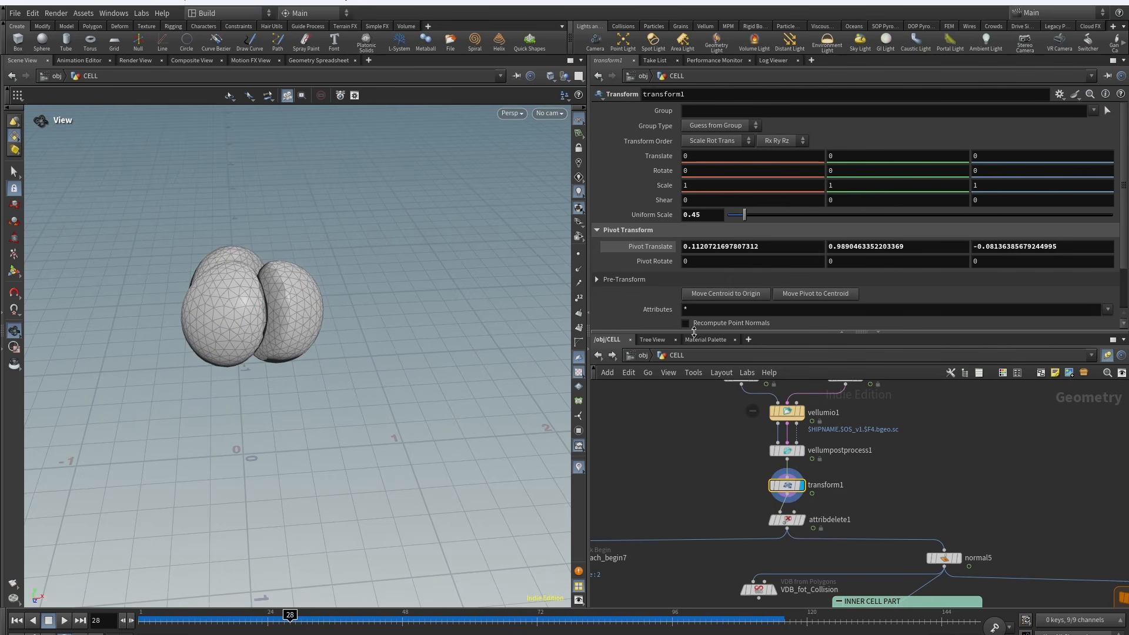
click(774, 485)
click(774, 485)
Step: Inspect the attribute delete node's primitive attributes and select the cellID attribute name
scroll(434, 304, down, 3)
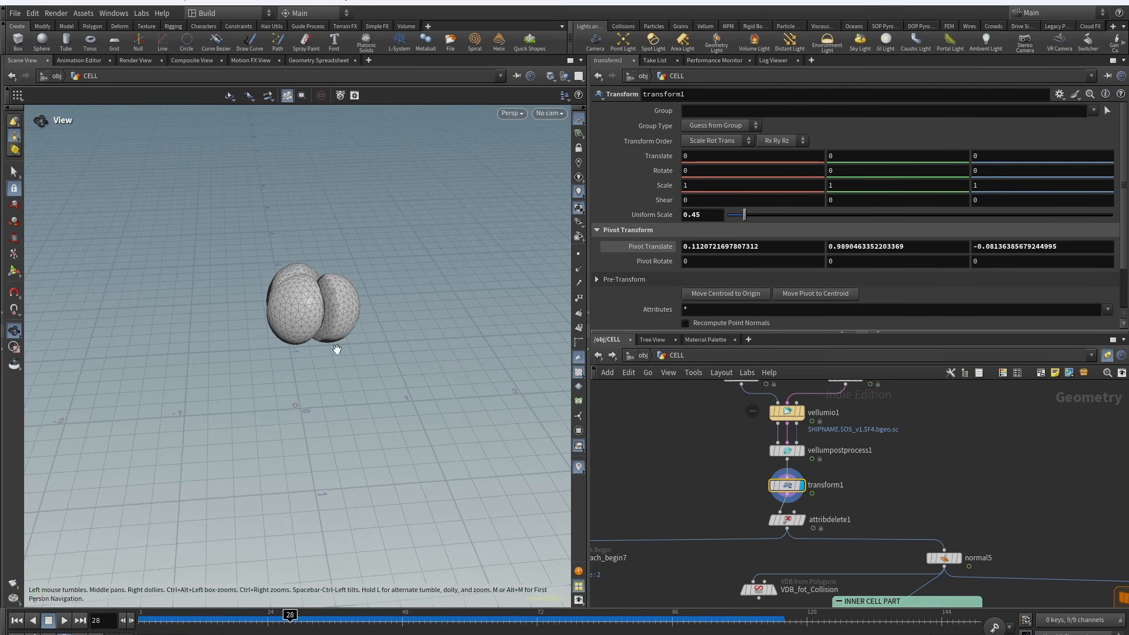
key(Return)
alt+drag(340, 351, 308, 309)
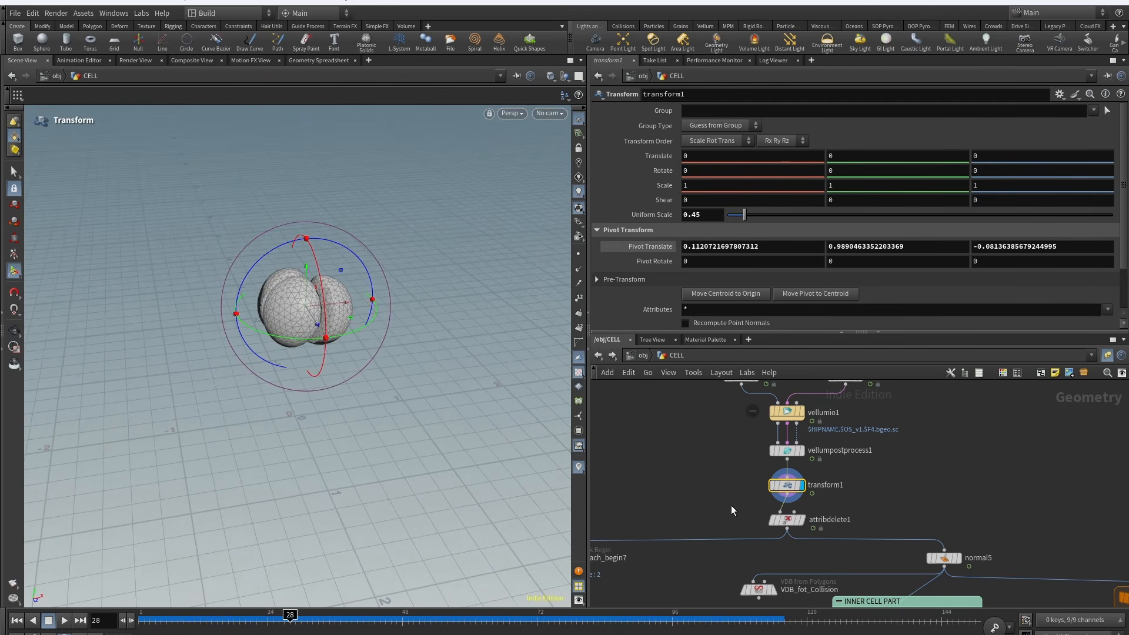
middle_drag(763, 520, 763, 486)
drag(793, 503, 796, 503)
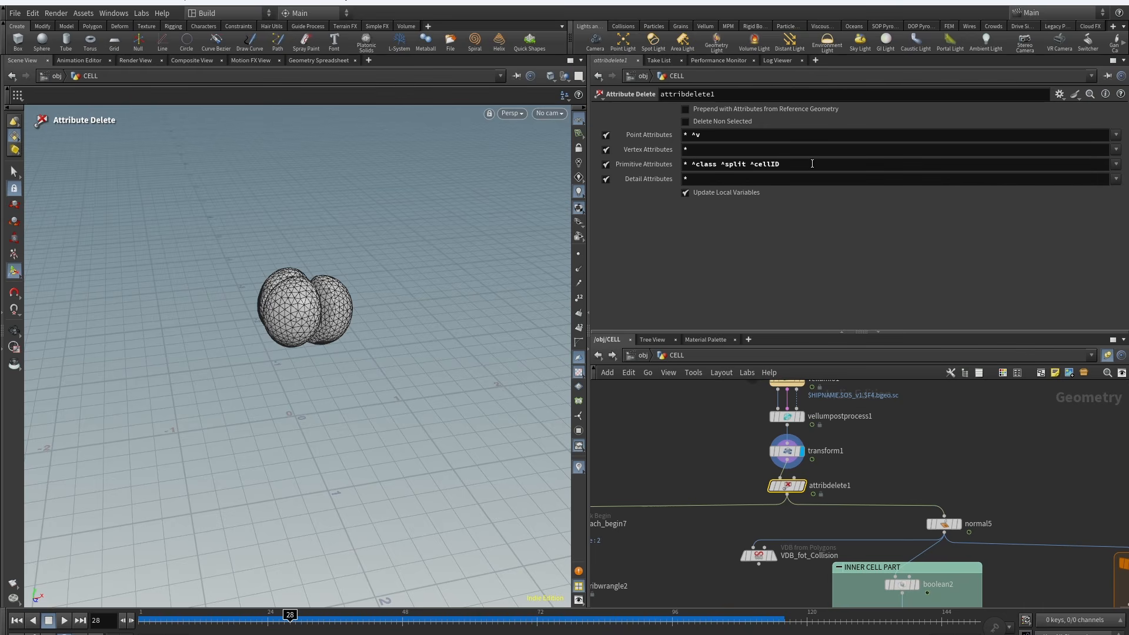
drag(794, 160, 757, 174)
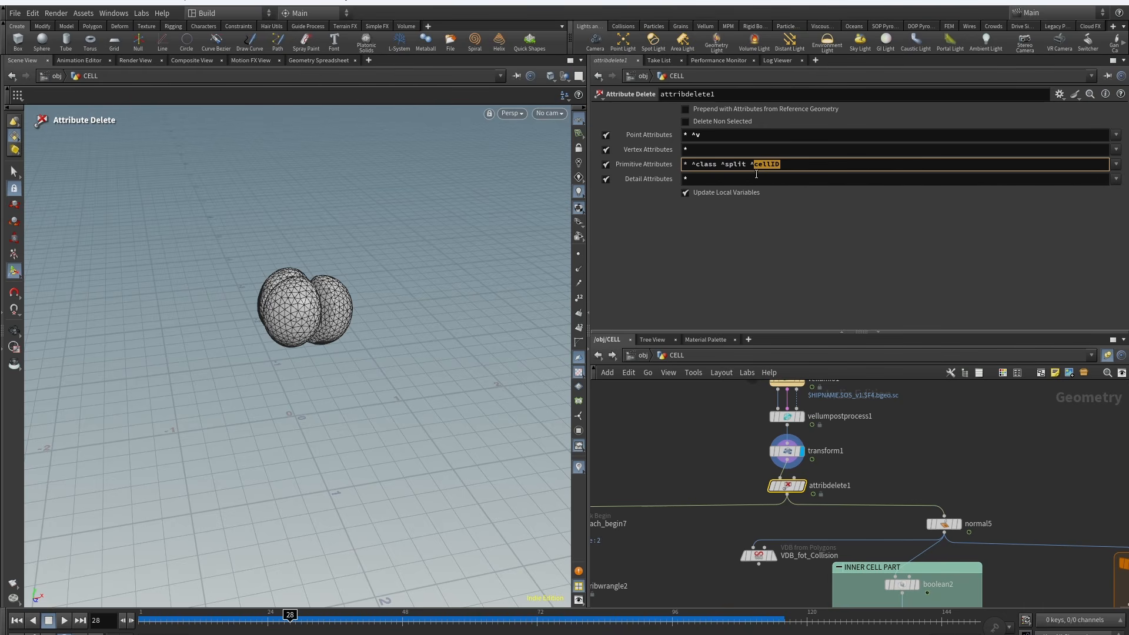
Step: Add a Color node wired from the attribute delete node
middle_drag(689, 442, 718, 431)
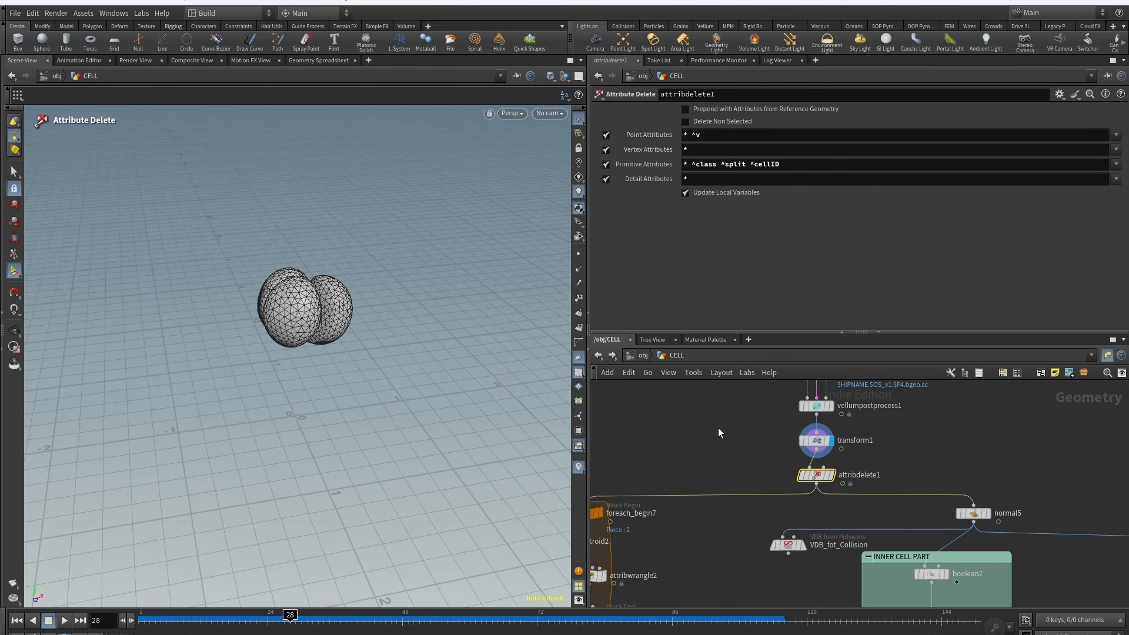
click(730, 463)
key(Tab)
text(conn)
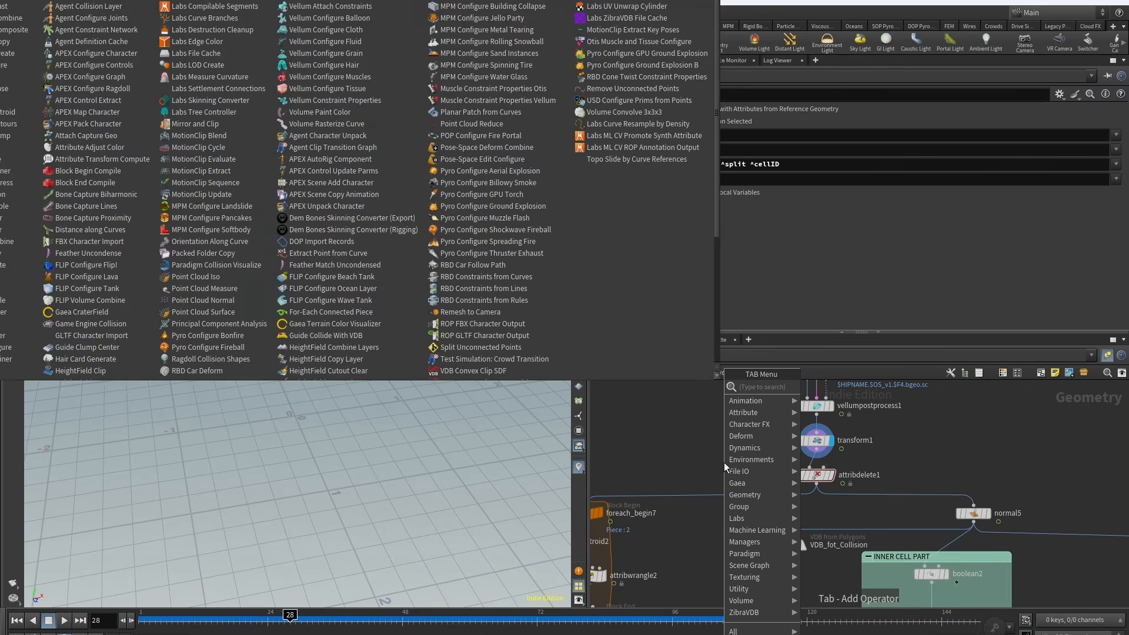
key(Return)
click(725, 462)
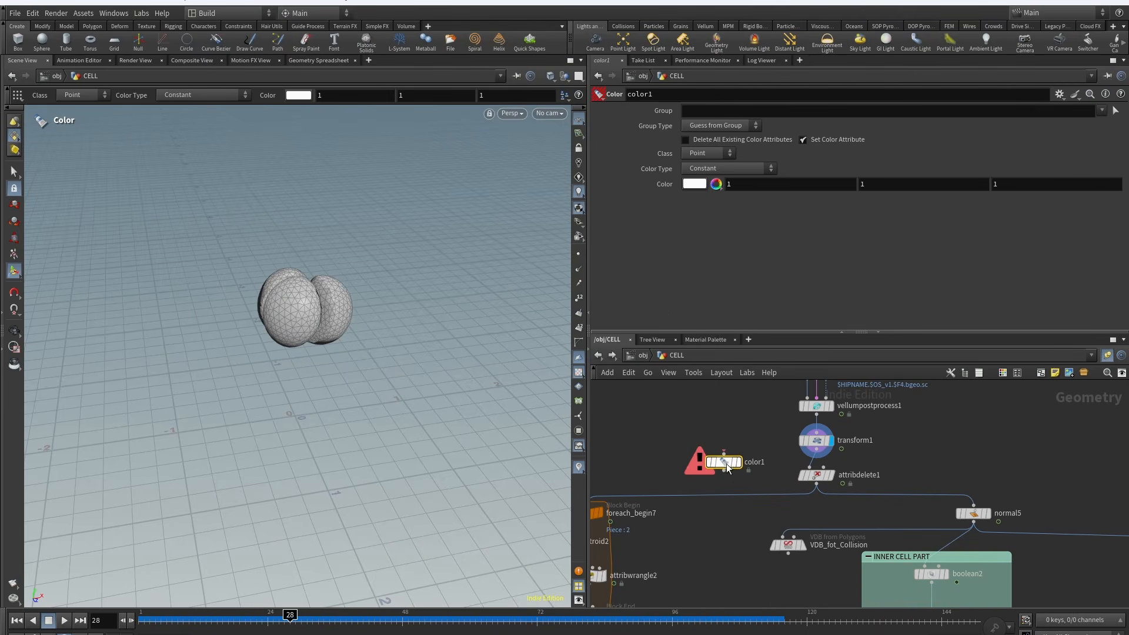
Step: Set the Color node to Random from Attribute using cellID and display its output
click(730, 168)
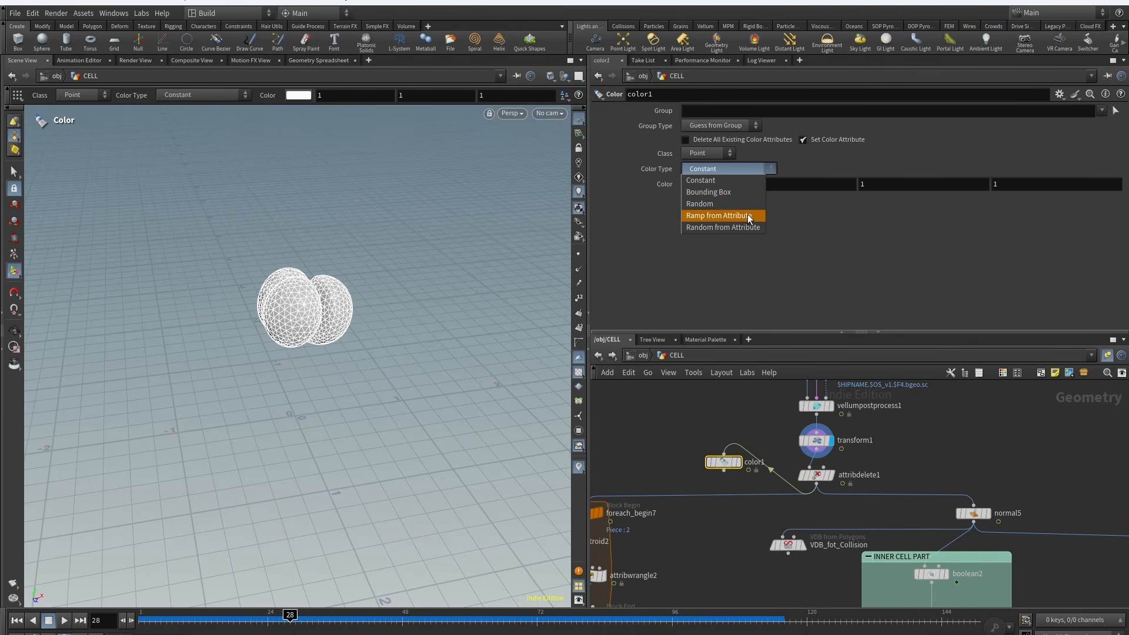
click(729, 217)
click(1115, 198)
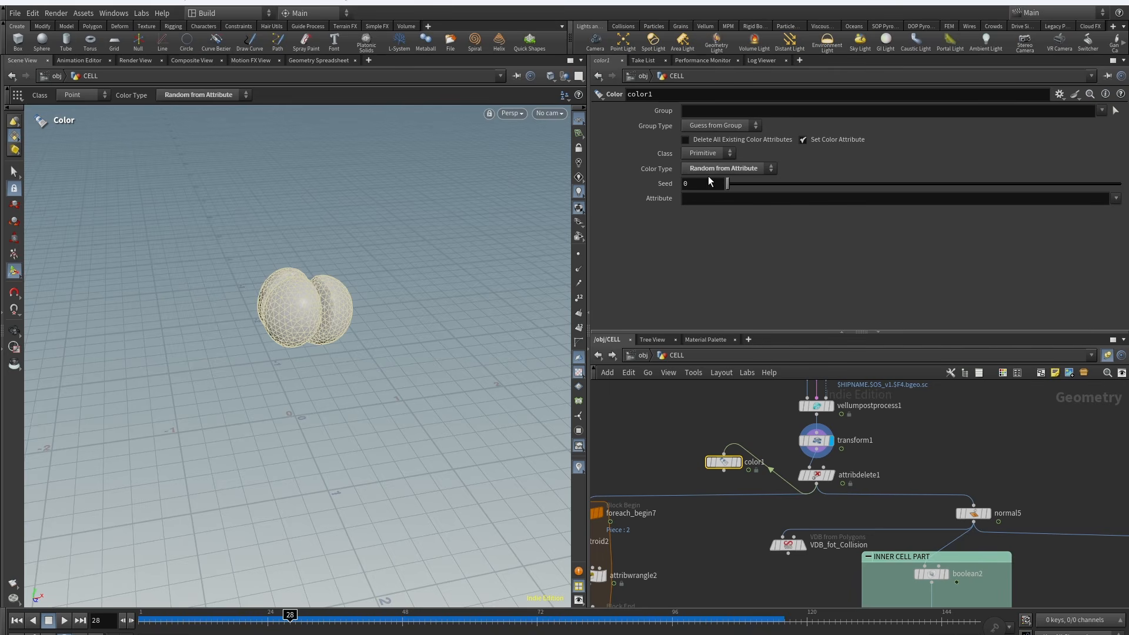
click(1107, 212)
click(737, 462)
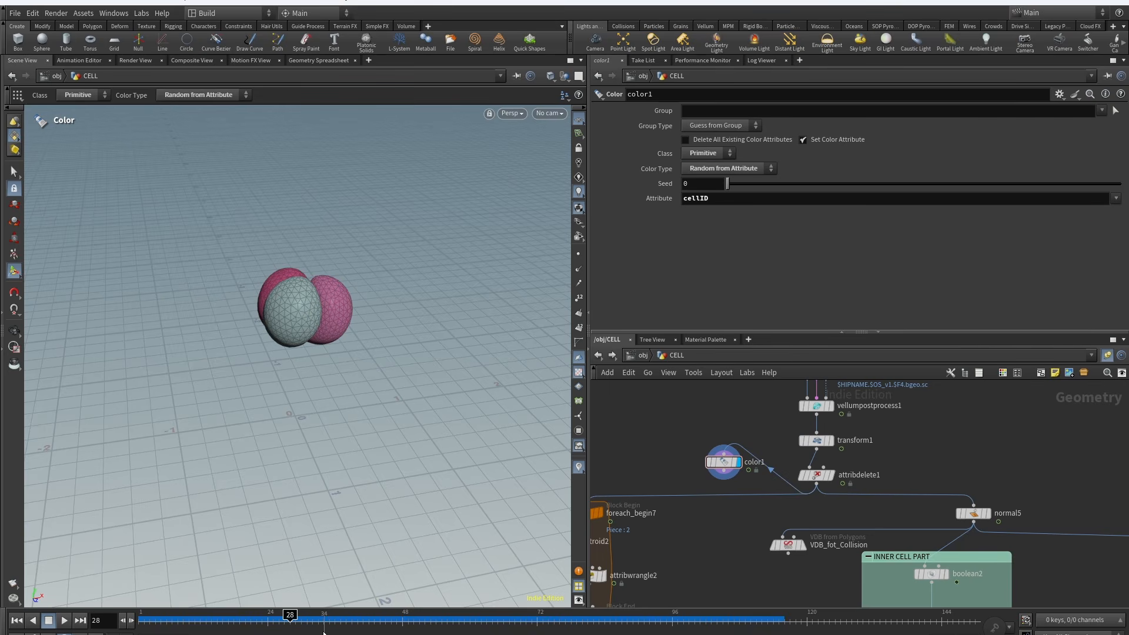
Step: Scrub to frame 44 to review the per-cell colors and delete the Color node
drag(289, 615, 389, 622)
drag(464, 620, 368, 620)
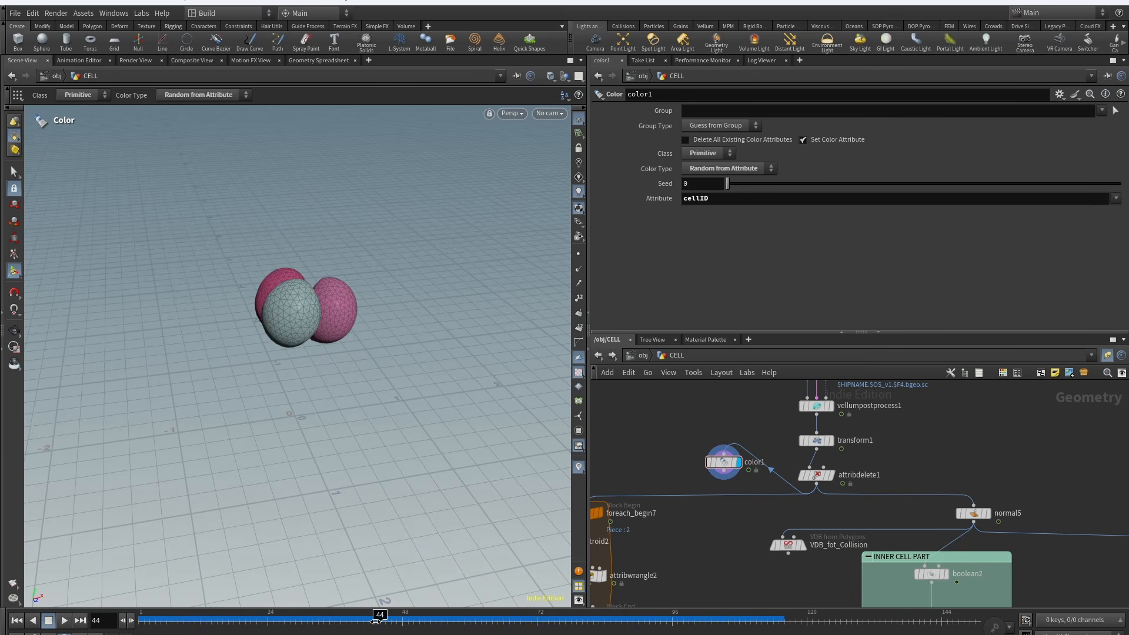
key(Delete)
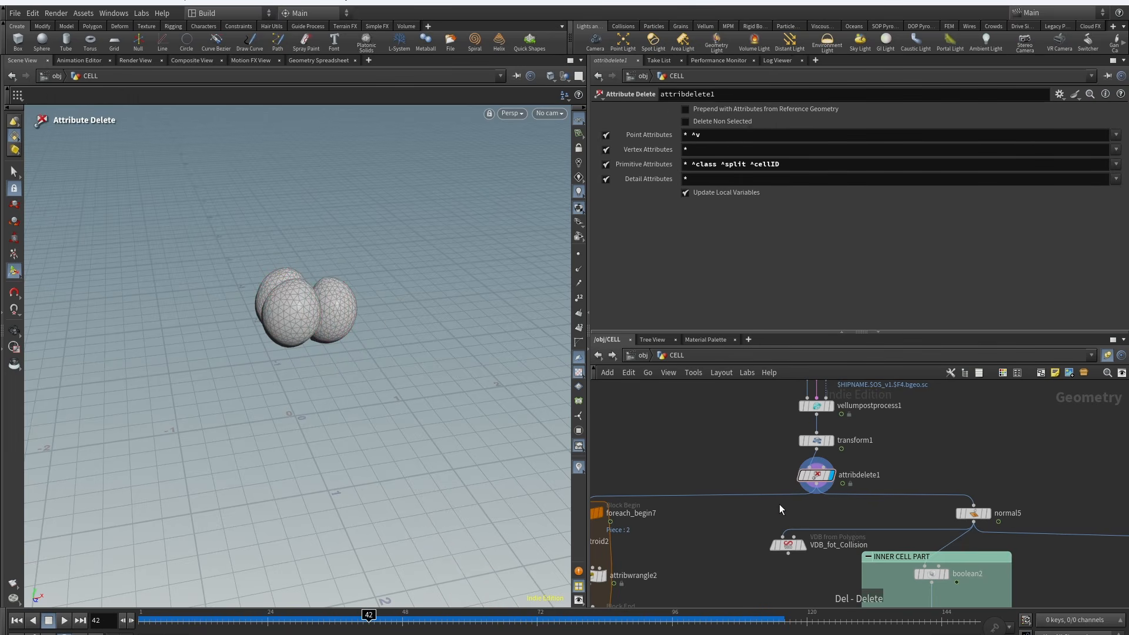
Step: Open the Solaris LOP network and inspect the SOP Import node's settings
scroll(772, 464, down, 6)
middle_drag(773, 464, 646, 385)
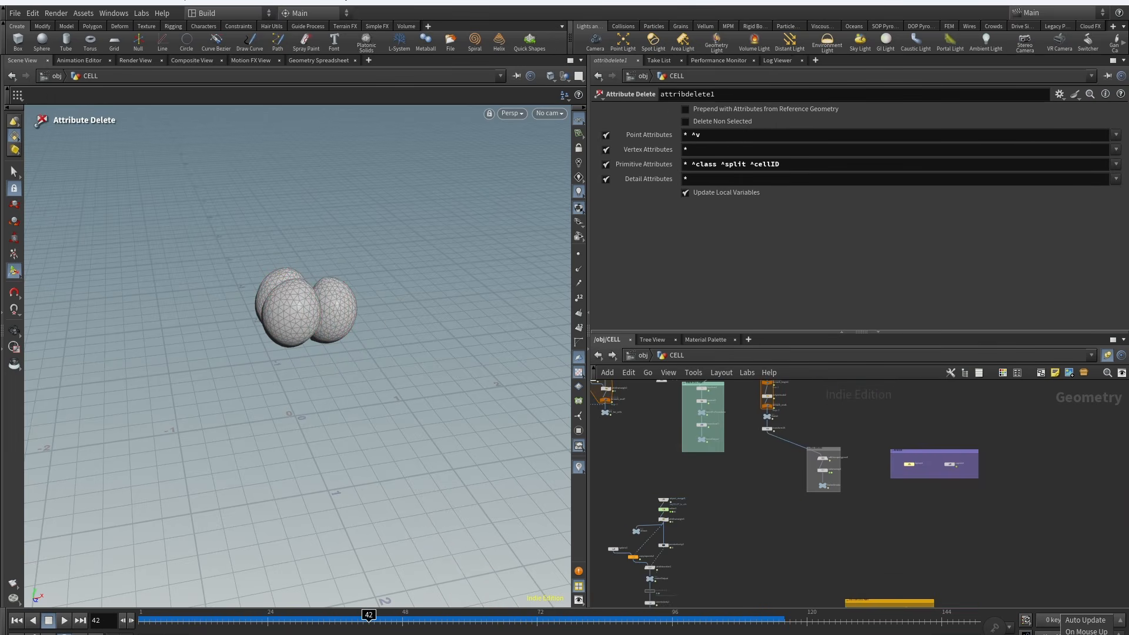
scroll(906, 464, up, 3)
double_click(904, 472)
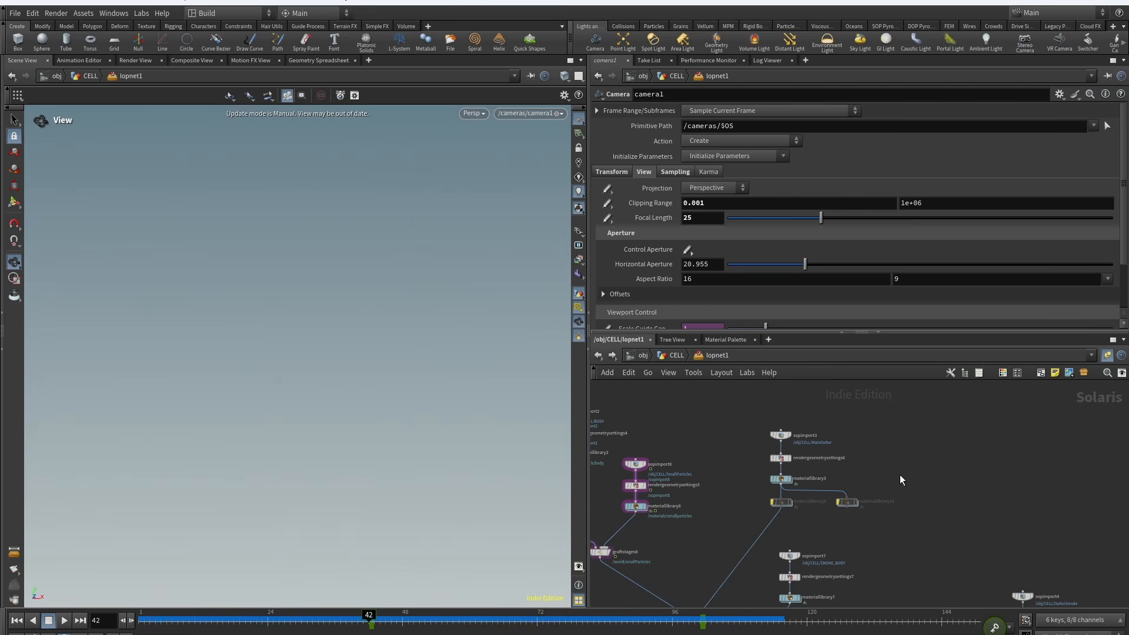
middle_drag(1092, 484, 1120, 487)
scroll(1071, 486, down, 5)
middle_drag(932, 541, 795, 521)
scroll(750, 403, up, 4)
drag(634, 414, 822, 475)
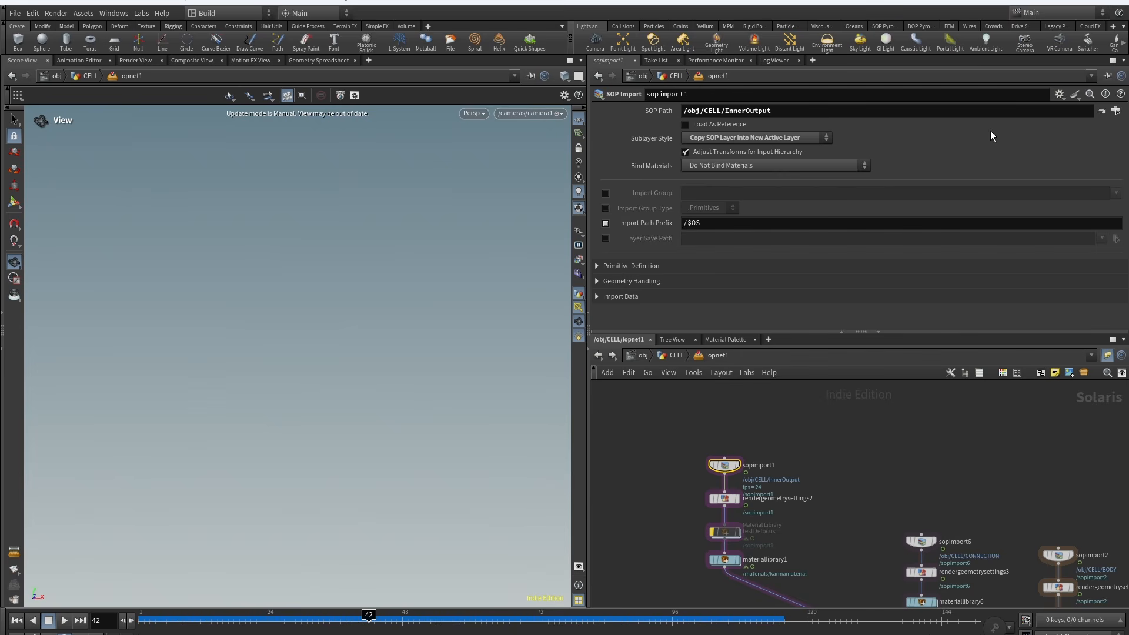
Step: Jump to the SOP Import's source InnerOutput null and select the normal5 node
click(1100, 112)
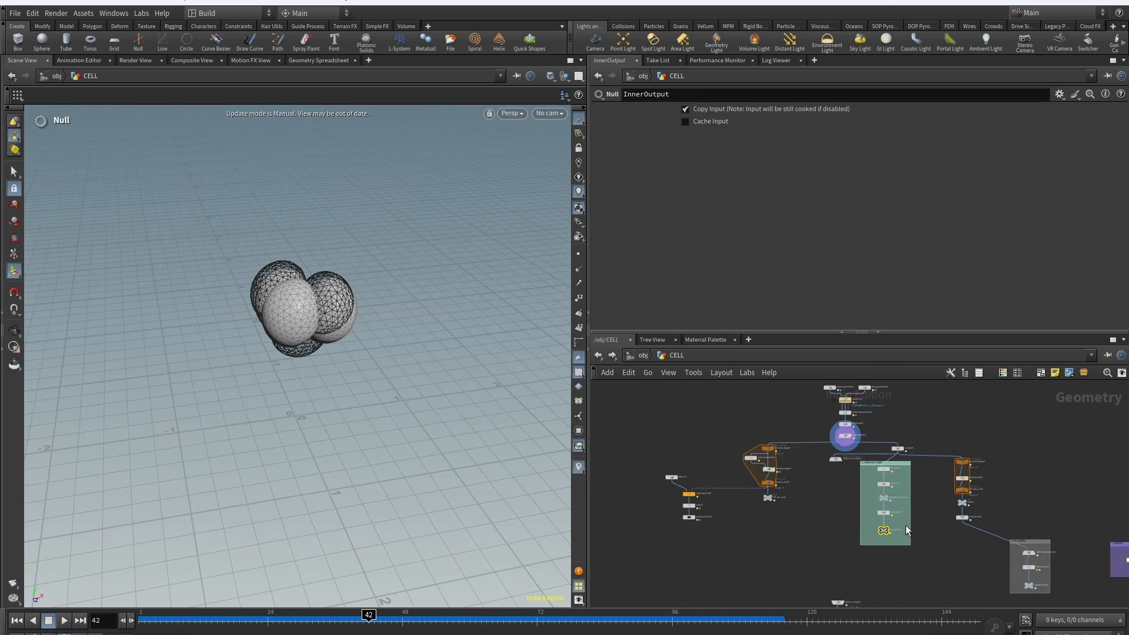
middle_drag(746, 475, 756, 530)
scroll(756, 530, down, 2)
click(849, 467)
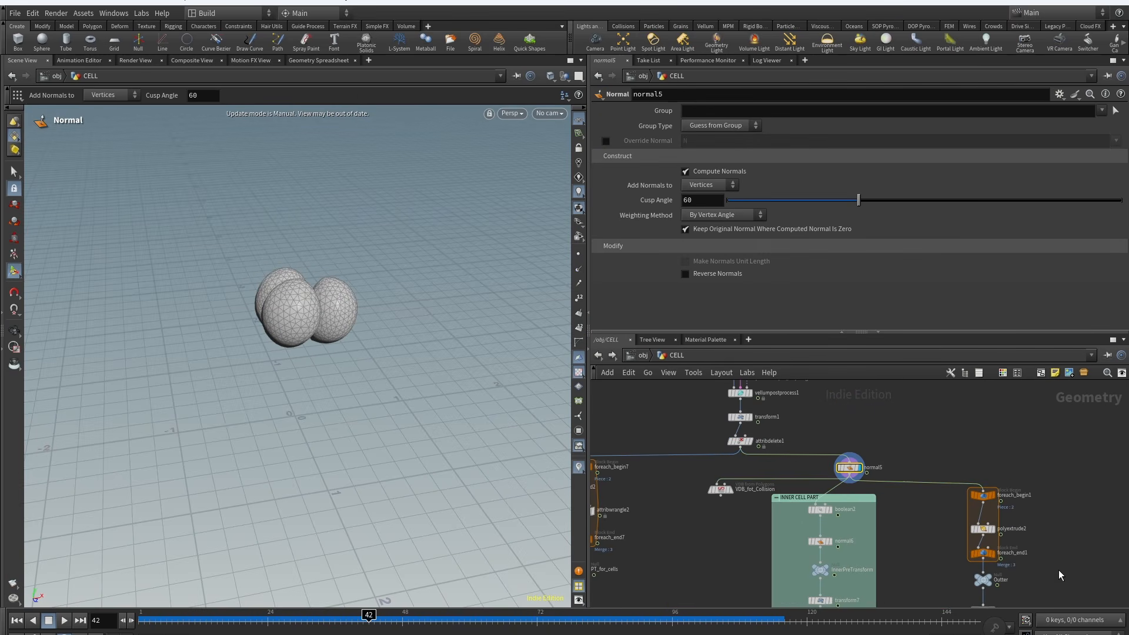
Step: Zoom into the network and select the boolean2 node in the Inner Cell Part box to inspect its union geometry
click(1092, 622)
scroll(439, 227, up, 3)
scroll(777, 466, up, 4)
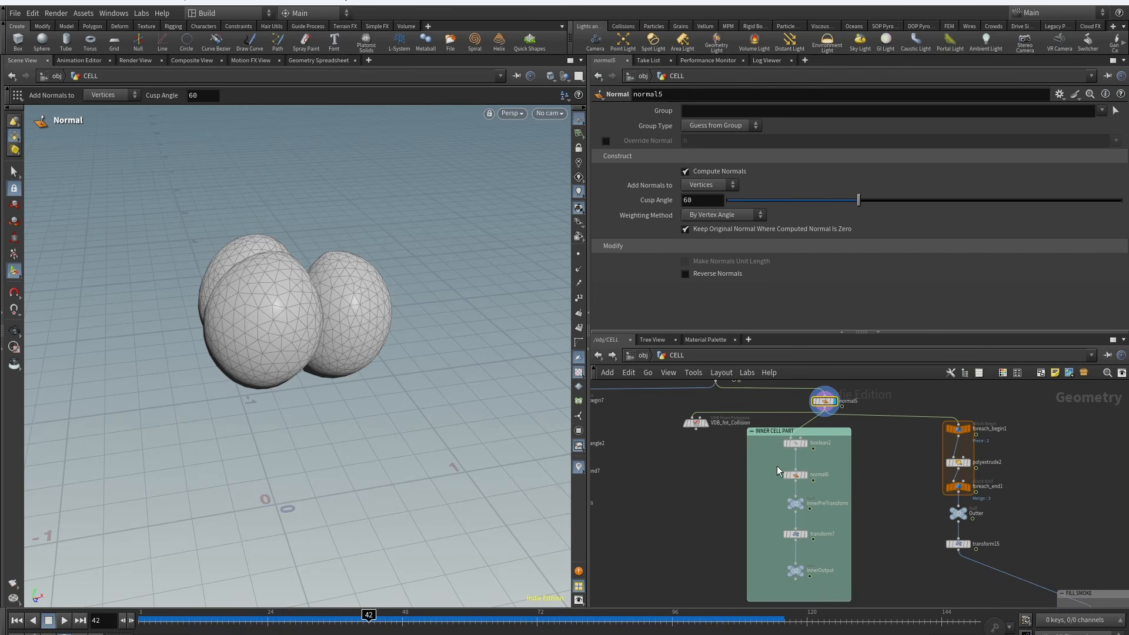
click(794, 443)
scroll(264, 411, up, 4)
alt+drag(270, 382, 235, 265)
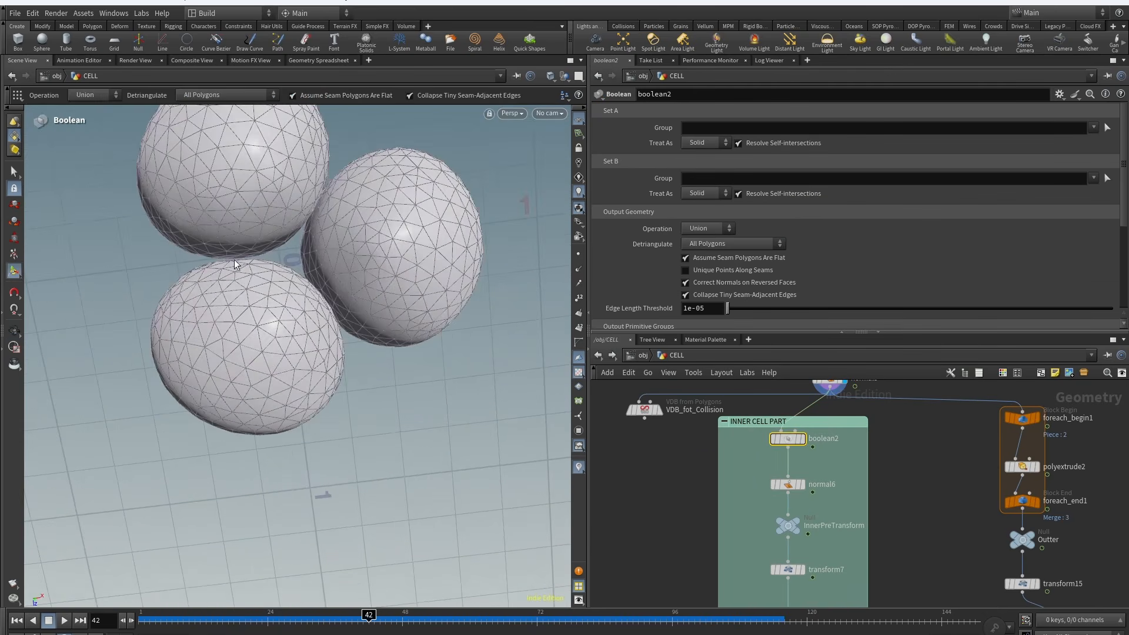
alt+drag(319, 310, 309, 344)
Step: Display the normal6 node and then the transform7 node to inspect the inner cells' rotation settings
click(803, 485)
click(788, 485)
middle_drag(749, 557, 742, 460)
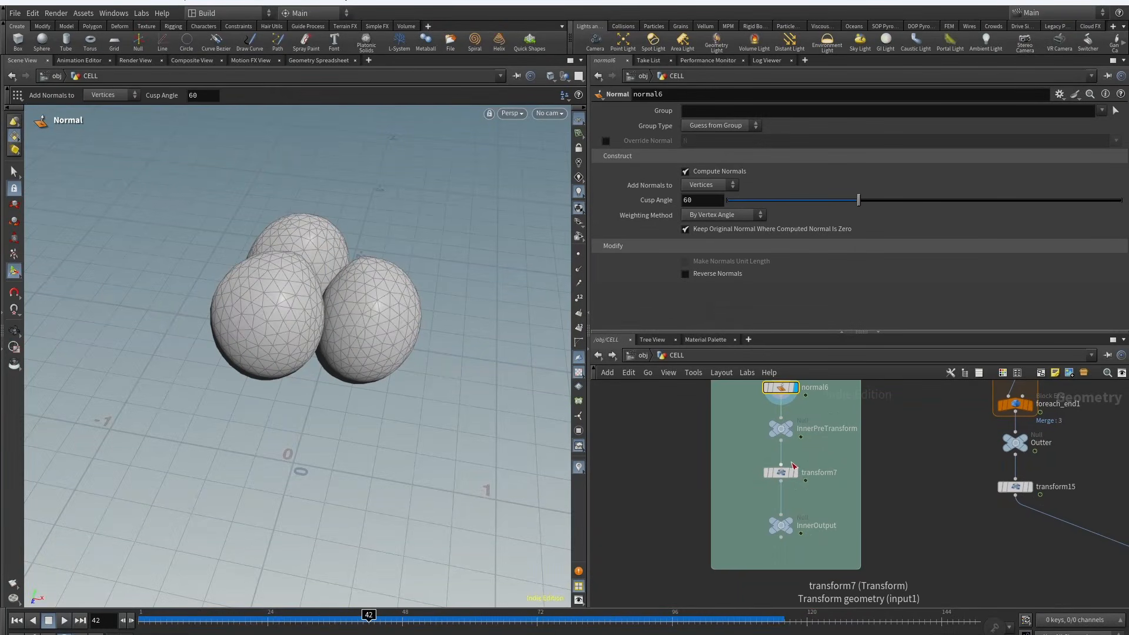
click(776, 472)
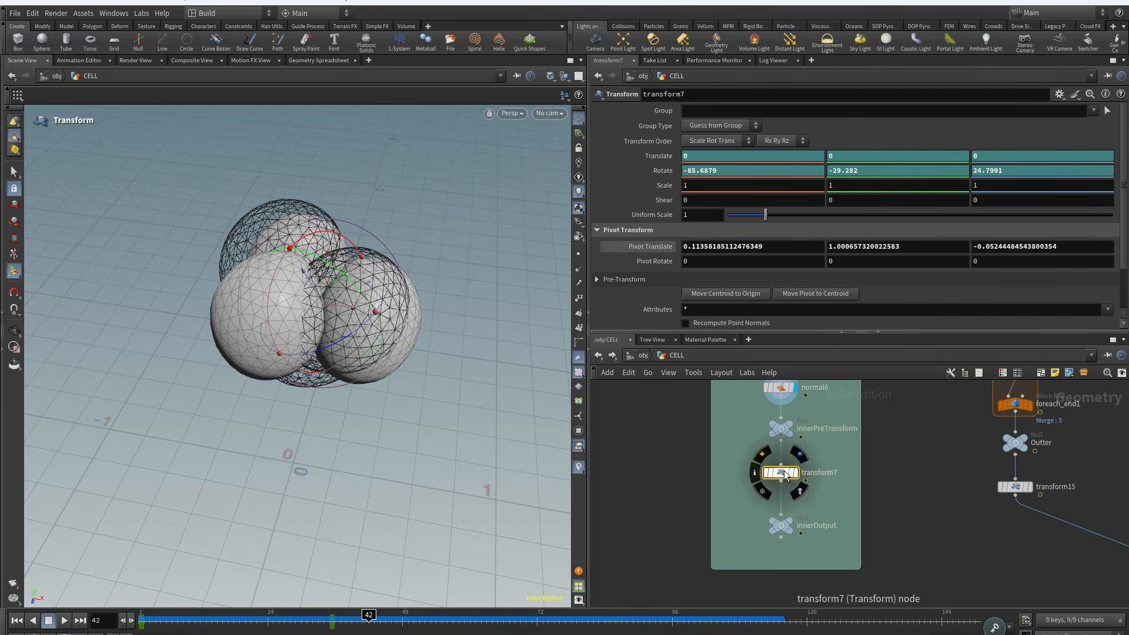
click(795, 473)
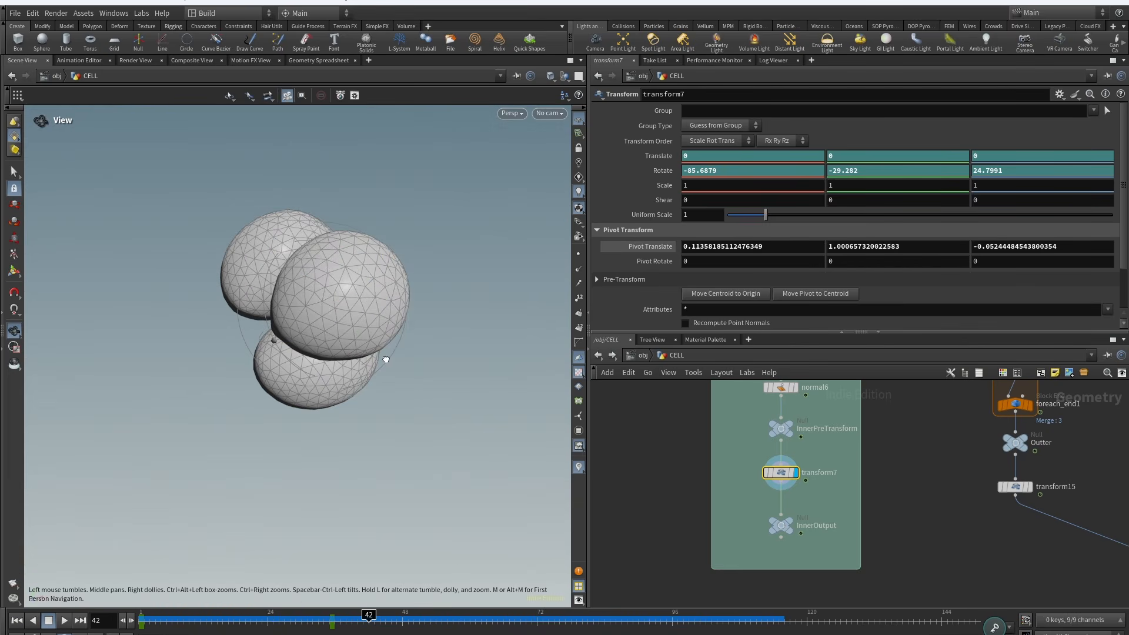
Step: Switch the viewport to look through cam1 and reselect the transform7 node
click(549, 113)
click(602, 127)
click(766, 471)
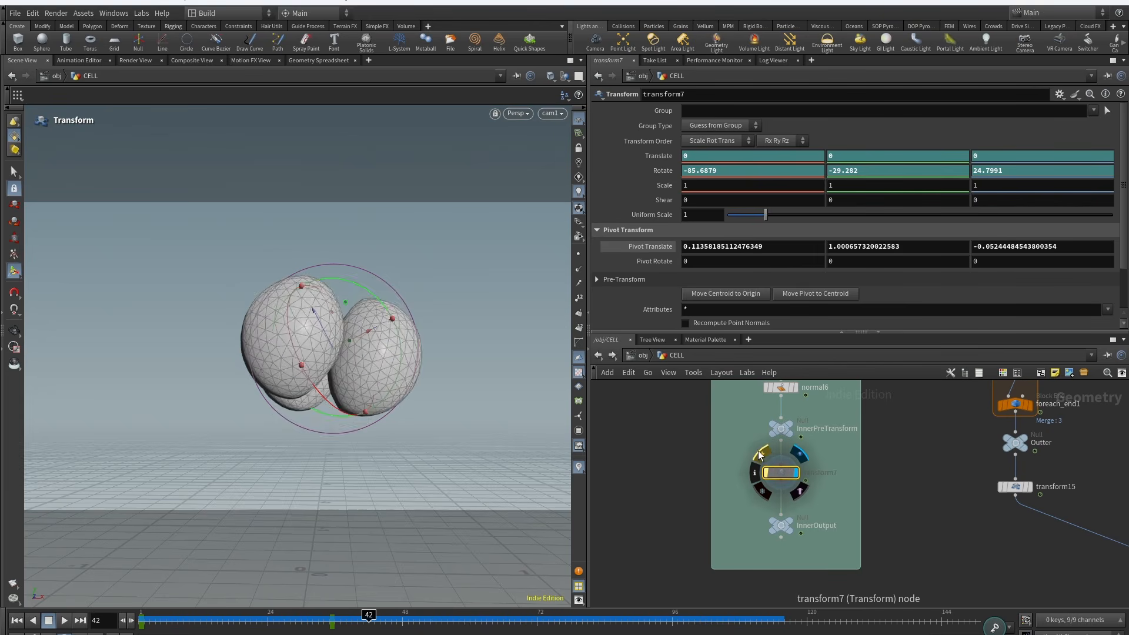
click(766, 471)
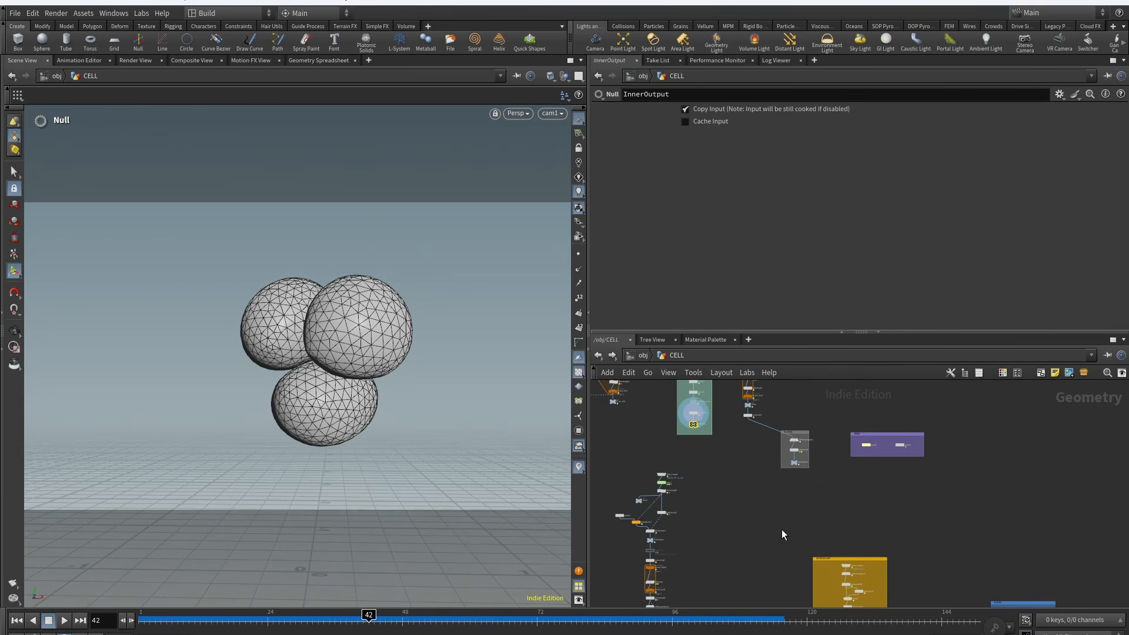
Step: Open the LOP network and select the sopimport6 node importing /obj/CELL/CONNECTION
middle_drag(790, 543, 718, 519)
scroll(693, 405, down, 3)
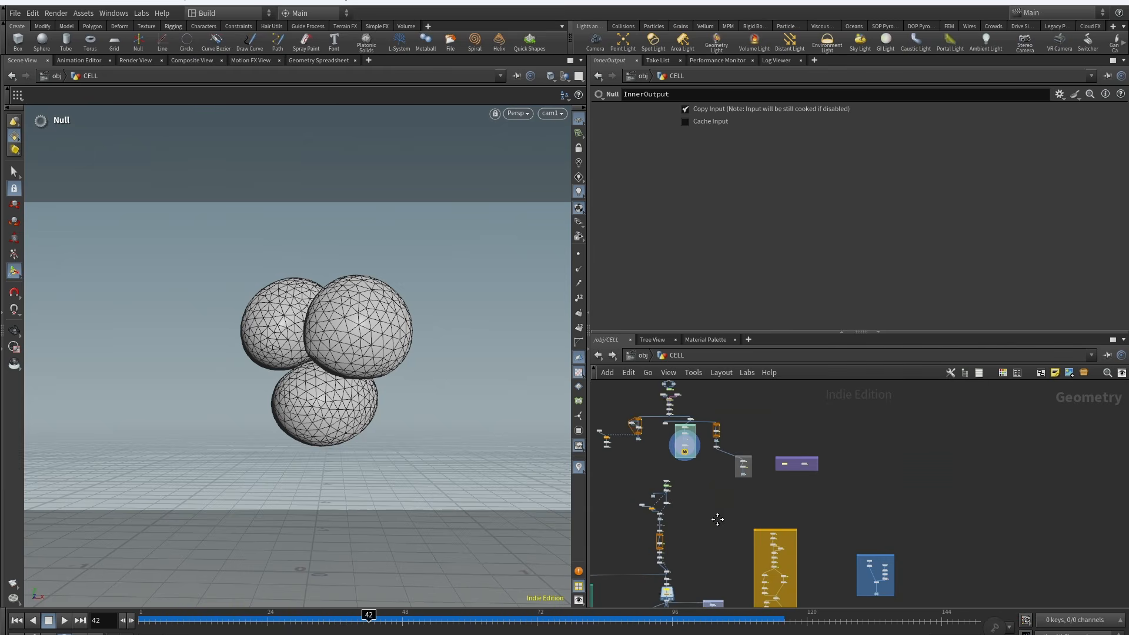
double_click(780, 466)
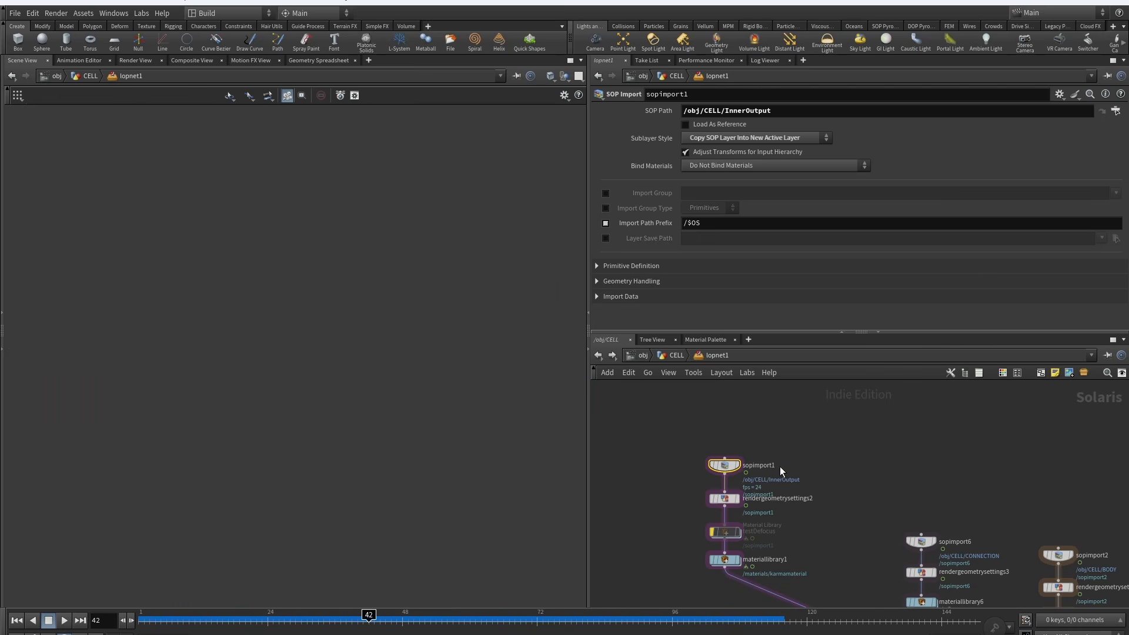
middle_drag(838, 577, 711, 485)
click(793, 450)
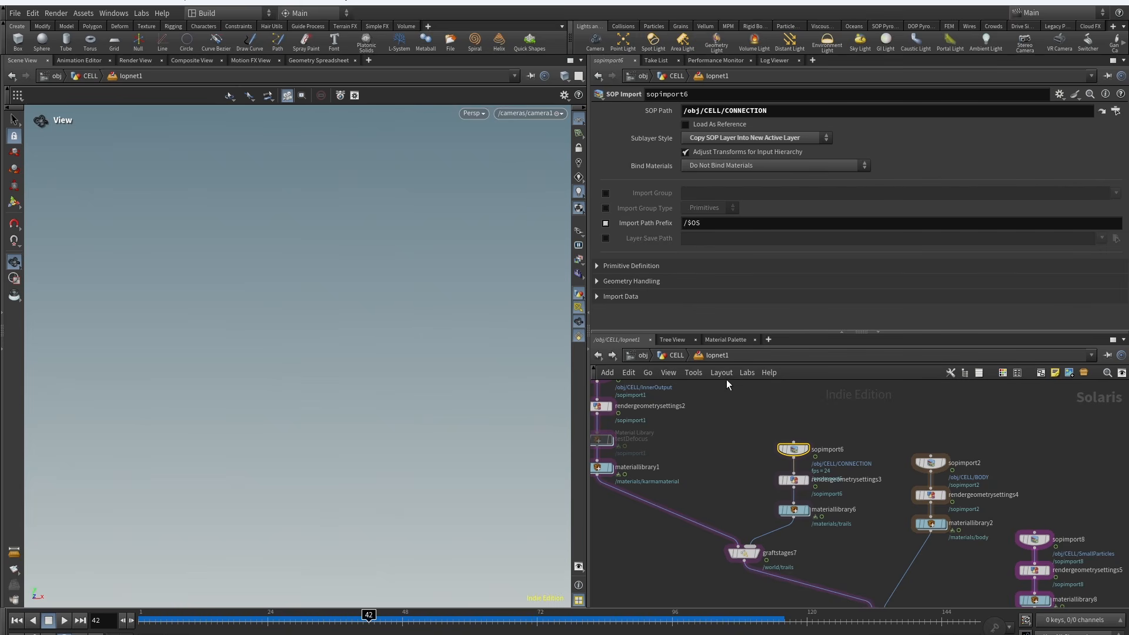
Step: Return to the CELL network, select object_merge9 and jump to its PT_for_cells source node
click(674, 355)
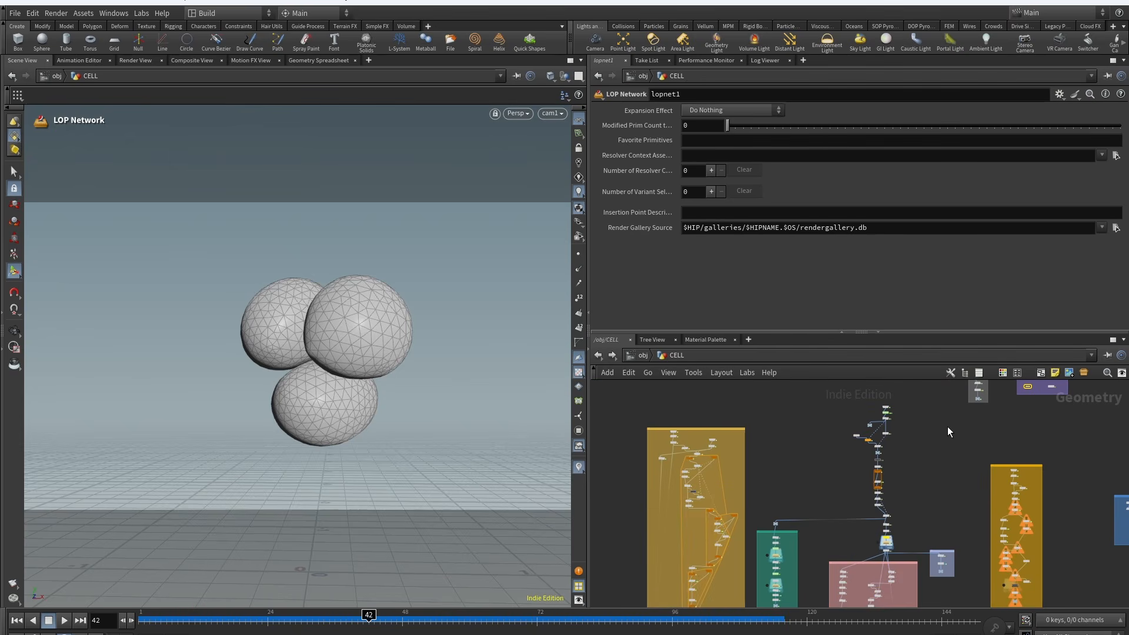
scroll(889, 435, up, 8)
middle_drag(905, 405, 958, 466)
click(824, 474)
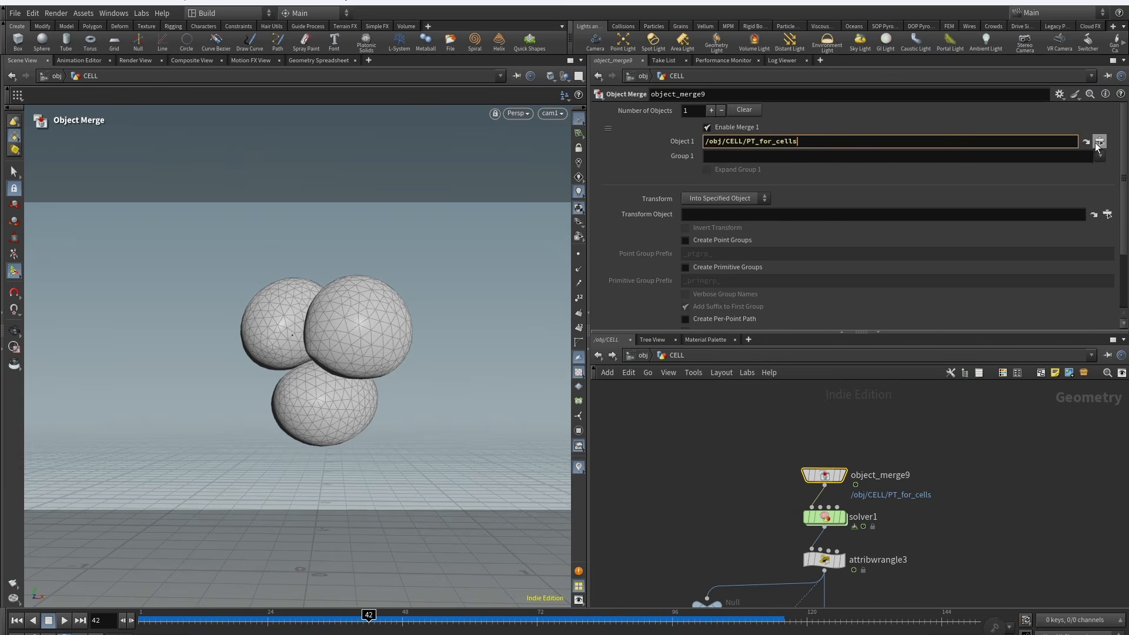
click(1098, 144)
Step: Select the PT_for_cells null and the attribdelete1 node to review its point and primitive attribute deletions
scroll(942, 531, down, 5)
middle_drag(908, 385, 925, 498)
scroll(925, 497, up, 5)
click(958, 452)
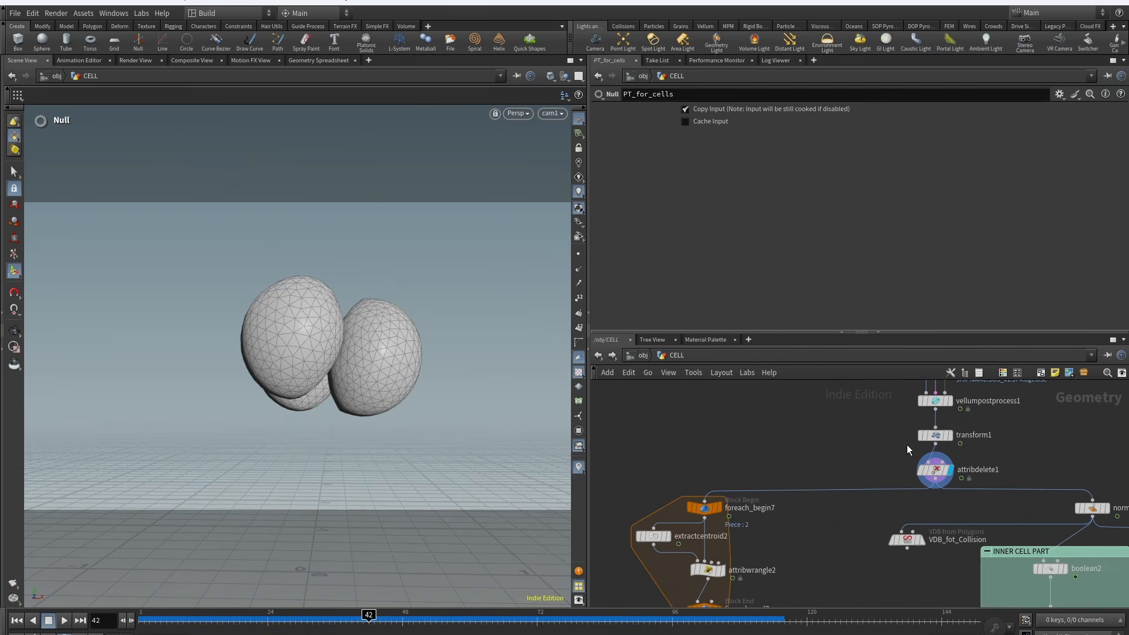
click(932, 471)
middle_drag(813, 544, 879, 478)
middle_drag(746, 419, 778, 411)
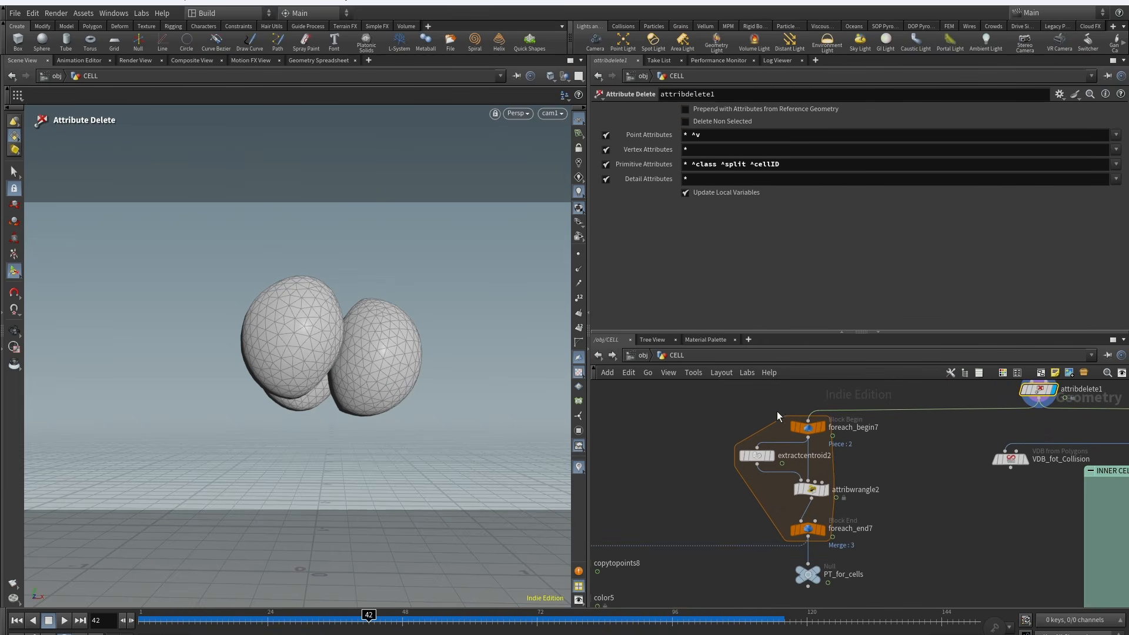
Step: Inspect the centroid for-each loop: foreach_end7's cellID piece attribute, foreach_begin7's output and the extractcentroid2 node
click(796, 531)
key(Return)
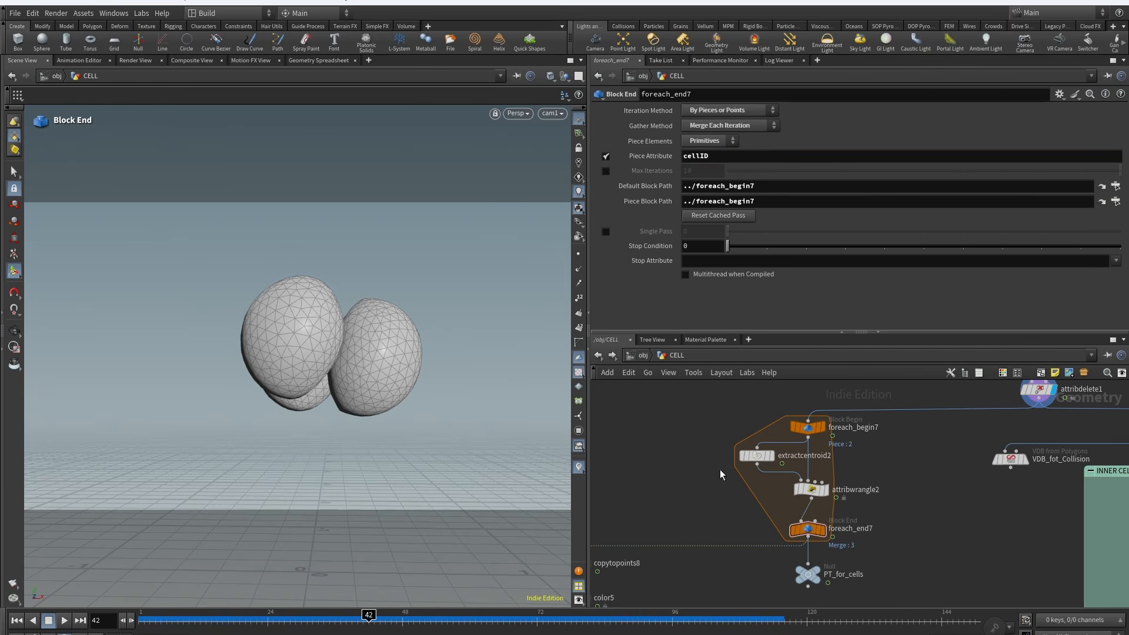
click(826, 412)
alt+drag(307, 340, 282, 290)
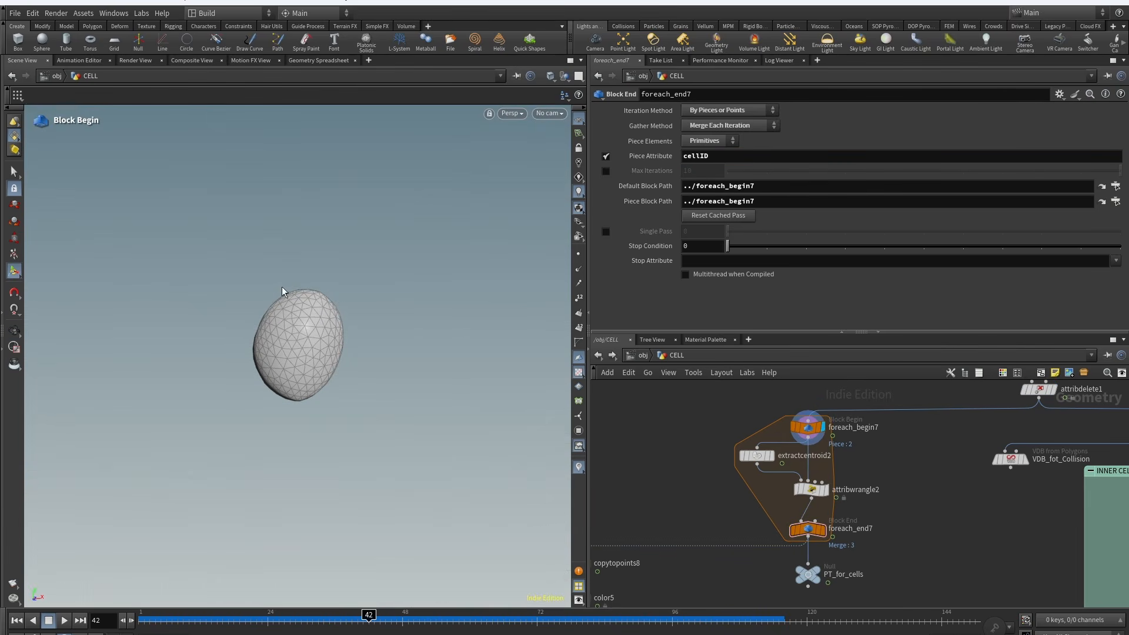
click(774, 442)
click(757, 456)
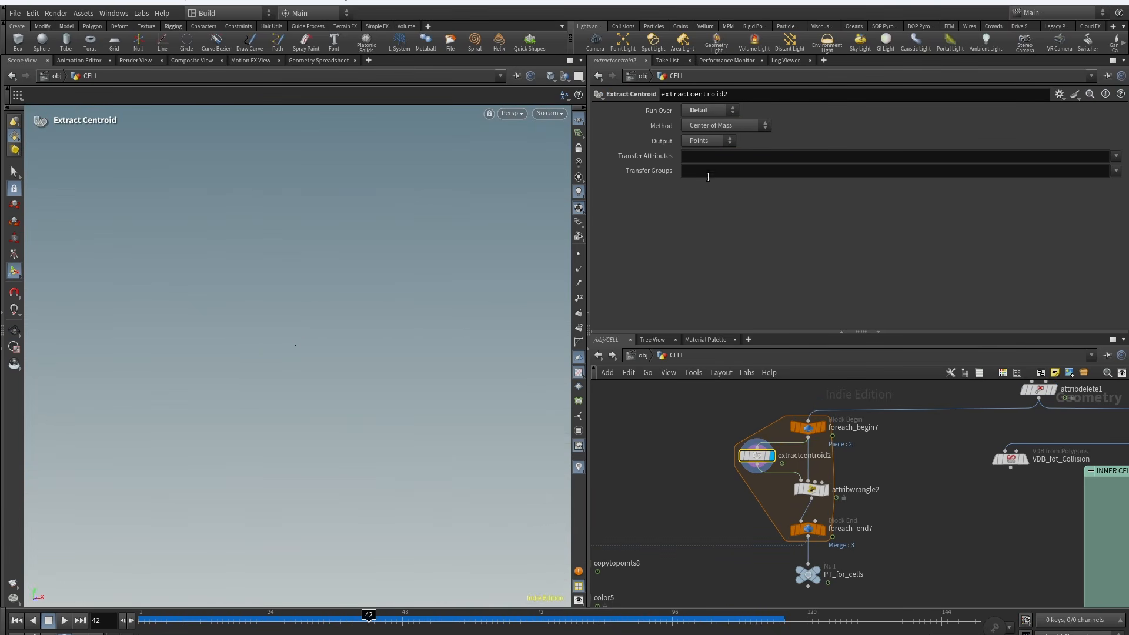
Step: Review the attribwrangle2 cellID expression, then the foreach_end7 output and the PT_for_cells null
middle_drag(865, 479, 837, 435)
click(783, 446)
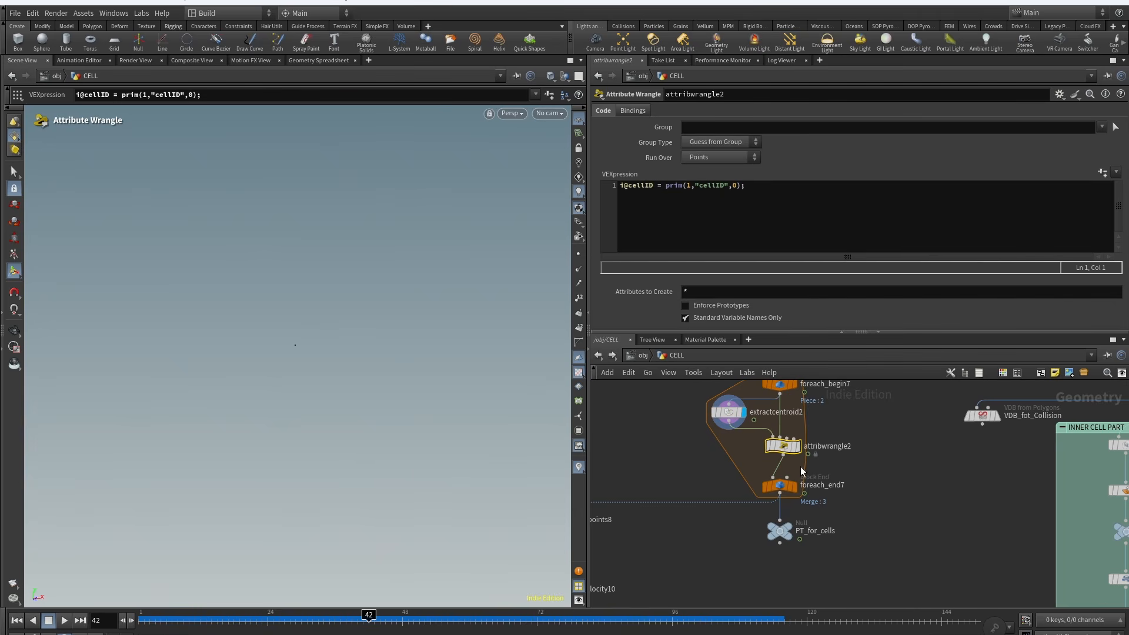
click(793, 486)
click(779, 531)
Step: Select solver1, scrub to frame 60 and open the Geometry Spreadsheet to view its point attributes
middle_drag(727, 593, 747, 419)
scroll(837, 496, down, 3)
scroll(814, 479, down, 7)
scroll(776, 441, up, 5)
scroll(769, 412, up, 6)
click(780, 419)
click(781, 480)
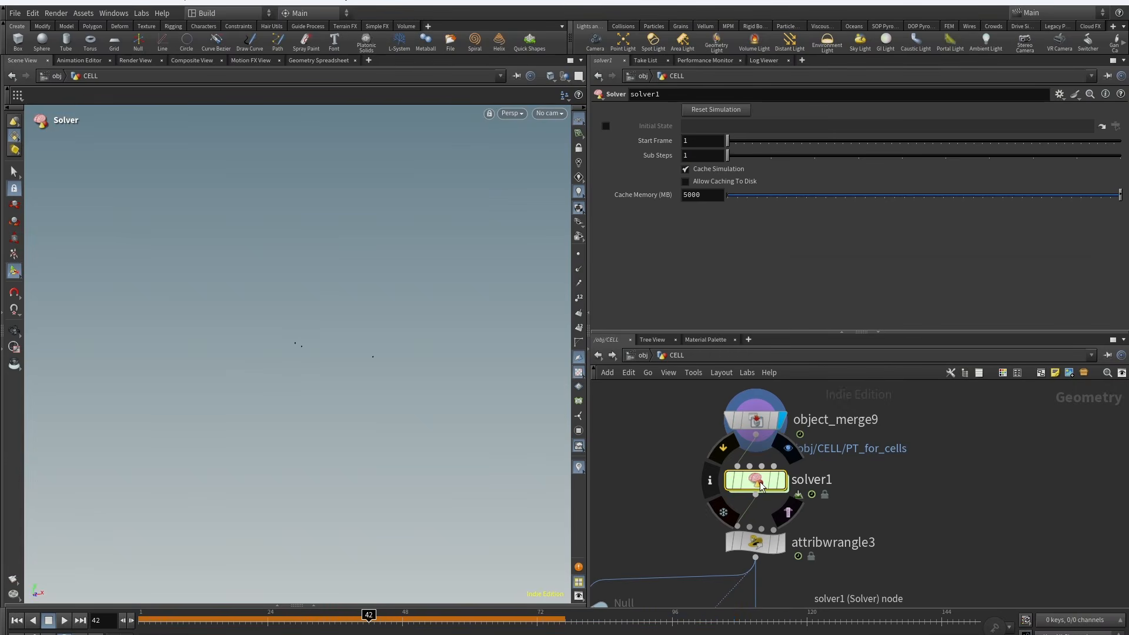
drag(200, 623, 376, 615)
click(313, 606)
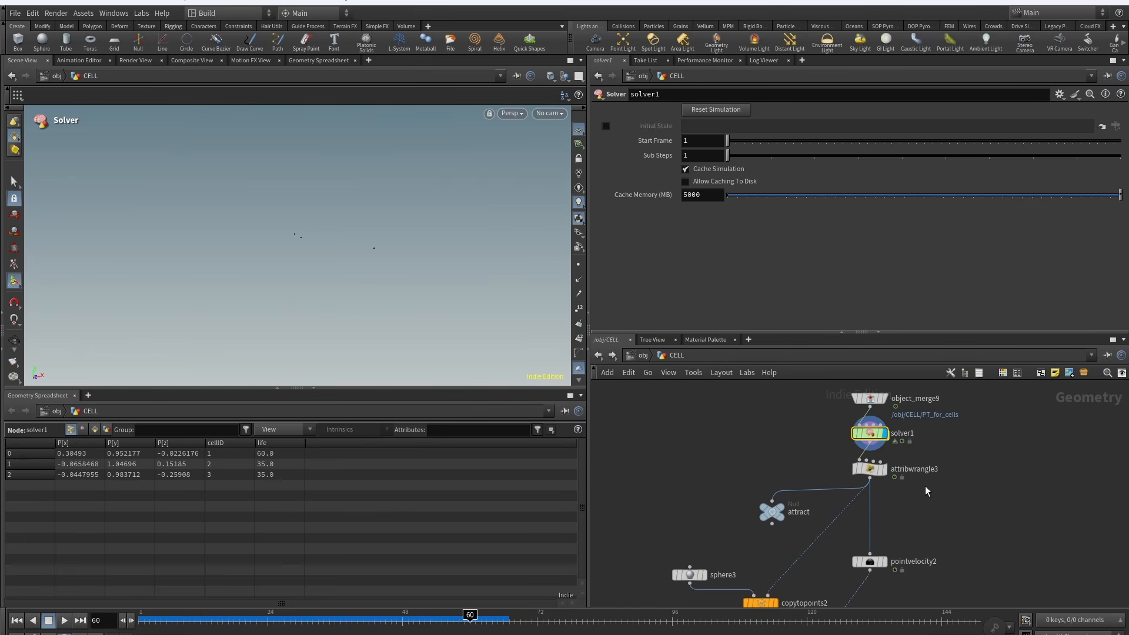
Step: Inspect attribwrangle3's pscale and parentID code and the copytopoints2 spheres, then close the spreadsheet
click(884, 469)
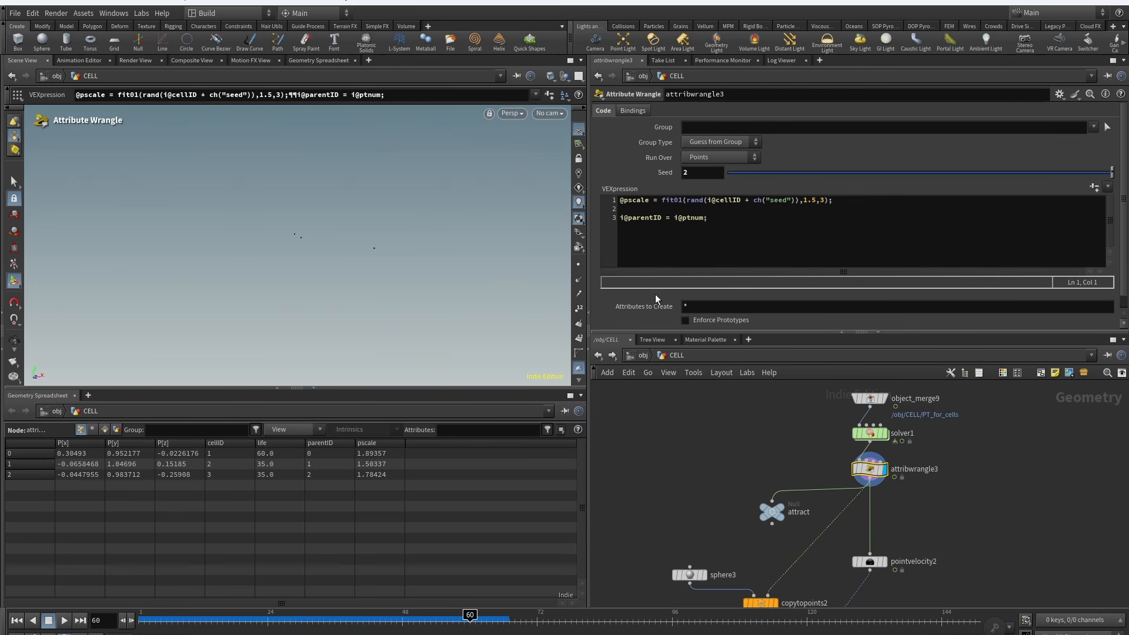
middle_drag(760, 464, 739, 459)
middle_drag(765, 565, 796, 451)
click(788, 482)
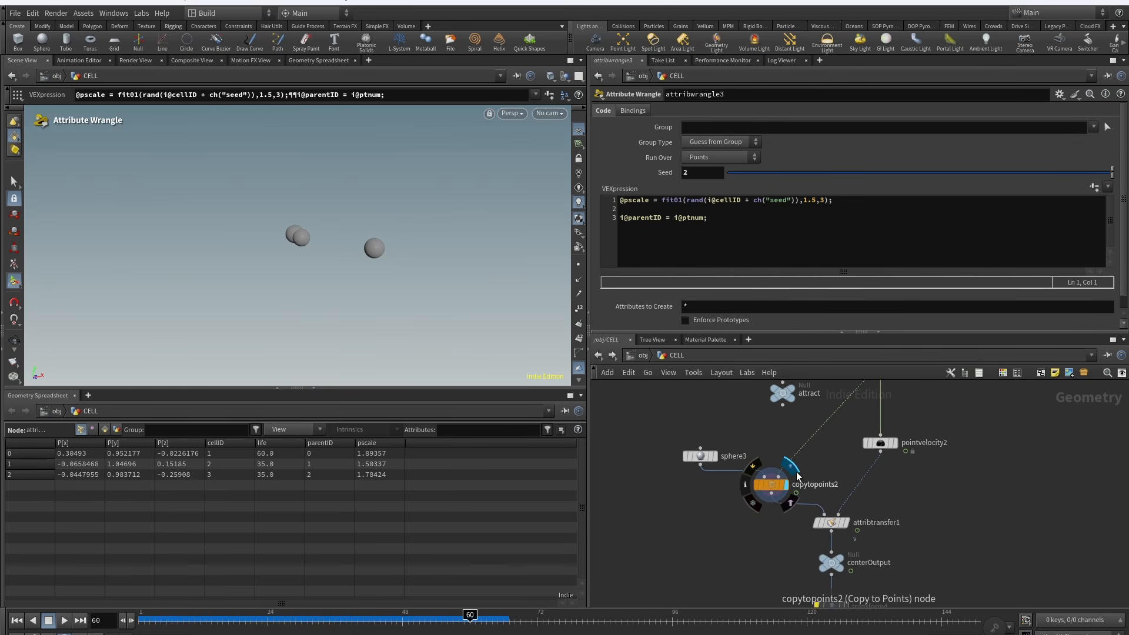
drag(732, 507, 799, 464)
drag(342, 620, 431, 620)
click(313, 389)
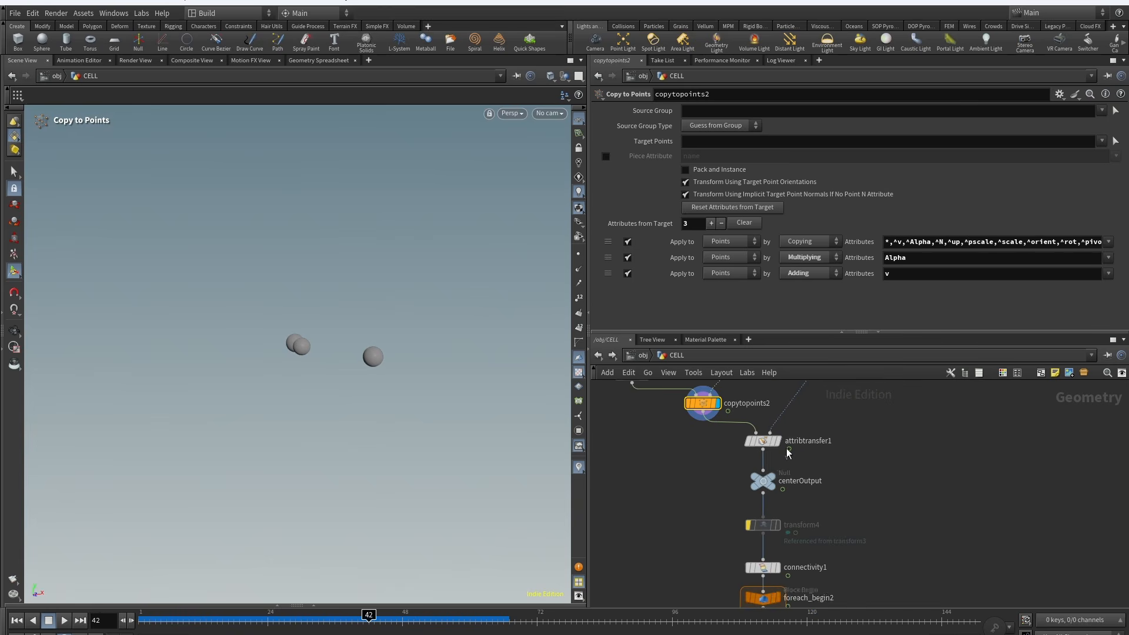
Step: Review copytopoints2's attributes-from-target settings and select the pointvelocity2 node
click(777, 441)
middle_drag(785, 425, 775, 480)
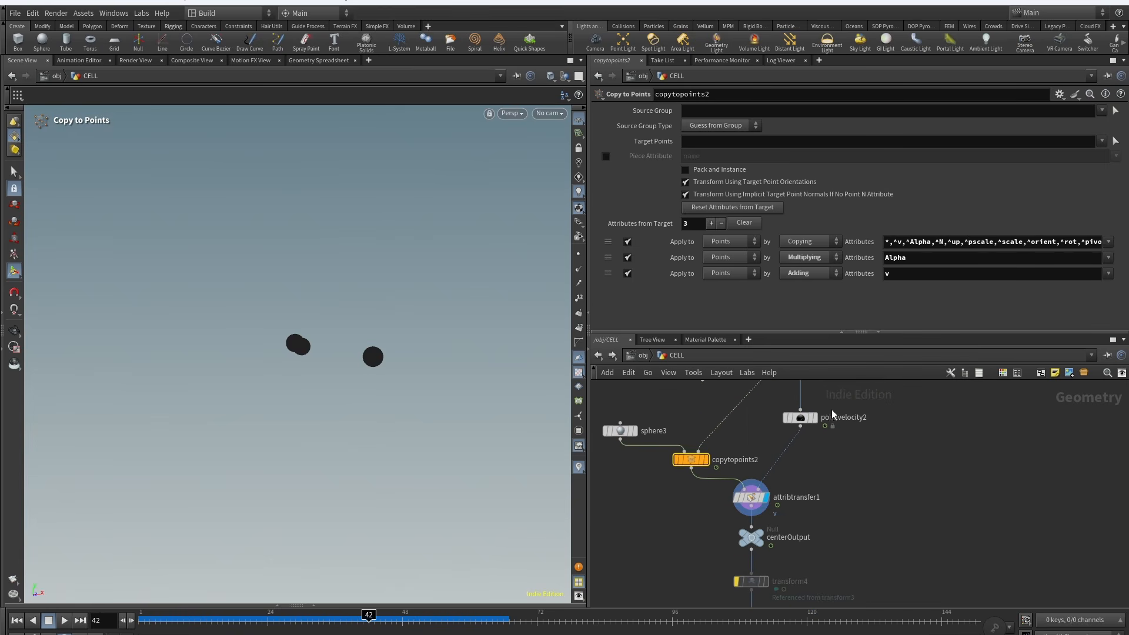
scroll(831, 409, up, 1)
middle_drag(816, 389, 809, 494)
scroll(811, 450, down, 2)
click(799, 466)
click(807, 491)
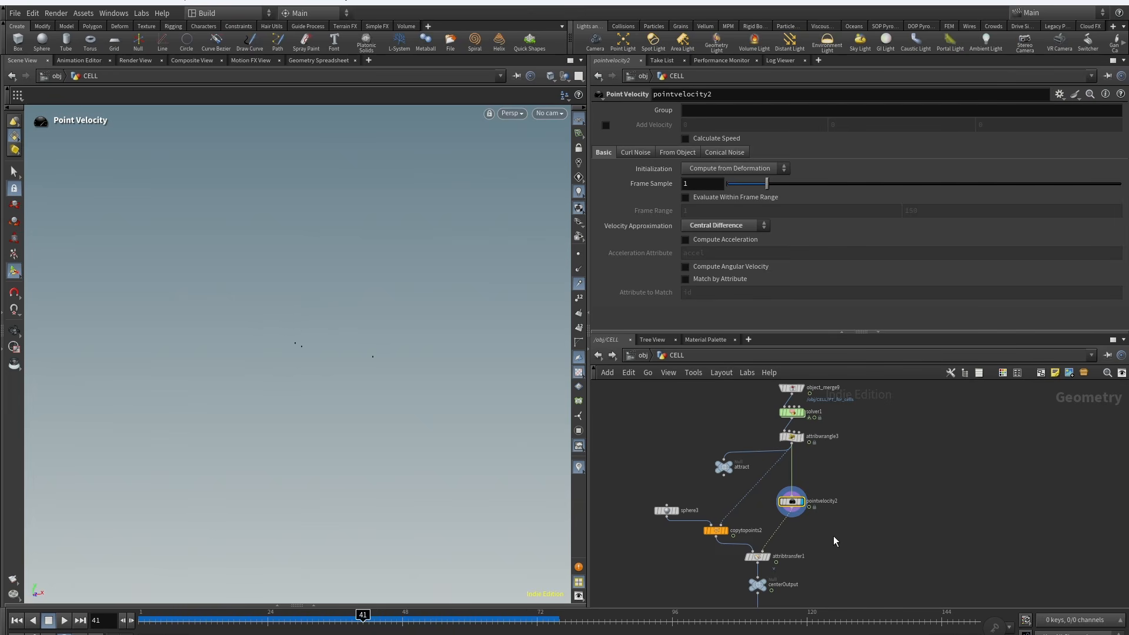
Step: Select attribtransfer1, scrub the timeline and display the centerOutput null
click(769, 556)
drag(271, 618, 380, 613)
middle_drag(823, 546, 870, 370)
scroll(823, 406, up, 1)
click(807, 402)
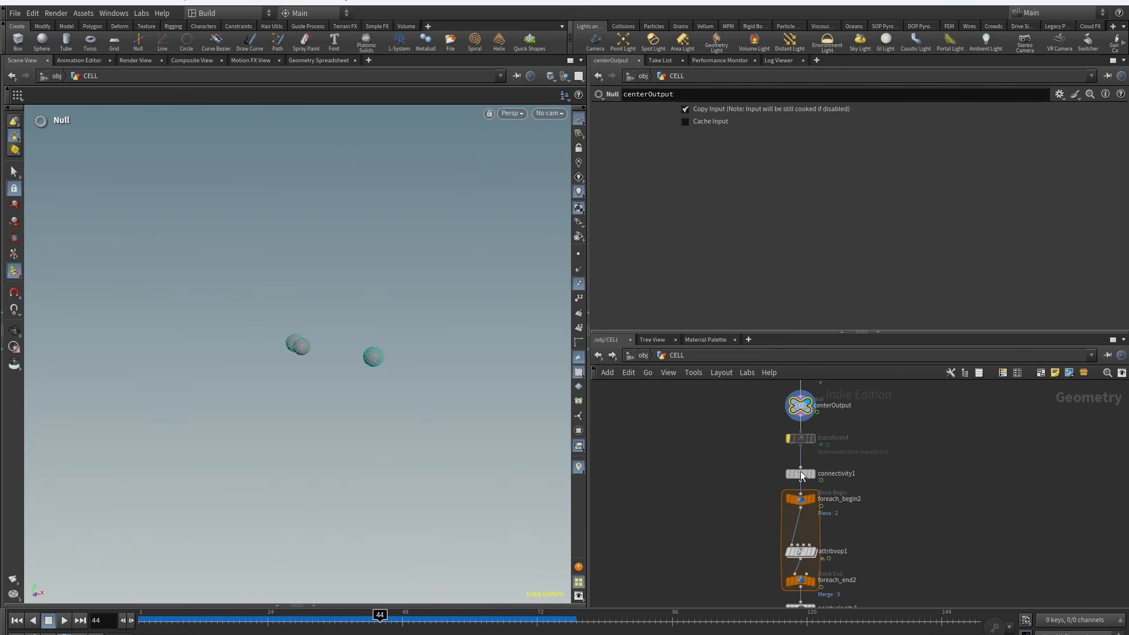
Step: Display the foreach_begin2 and foreach_end2 loop nodes and scrub to frame 58 to view the noisy cells
click(802, 537)
click(753, 388)
click(753, 425)
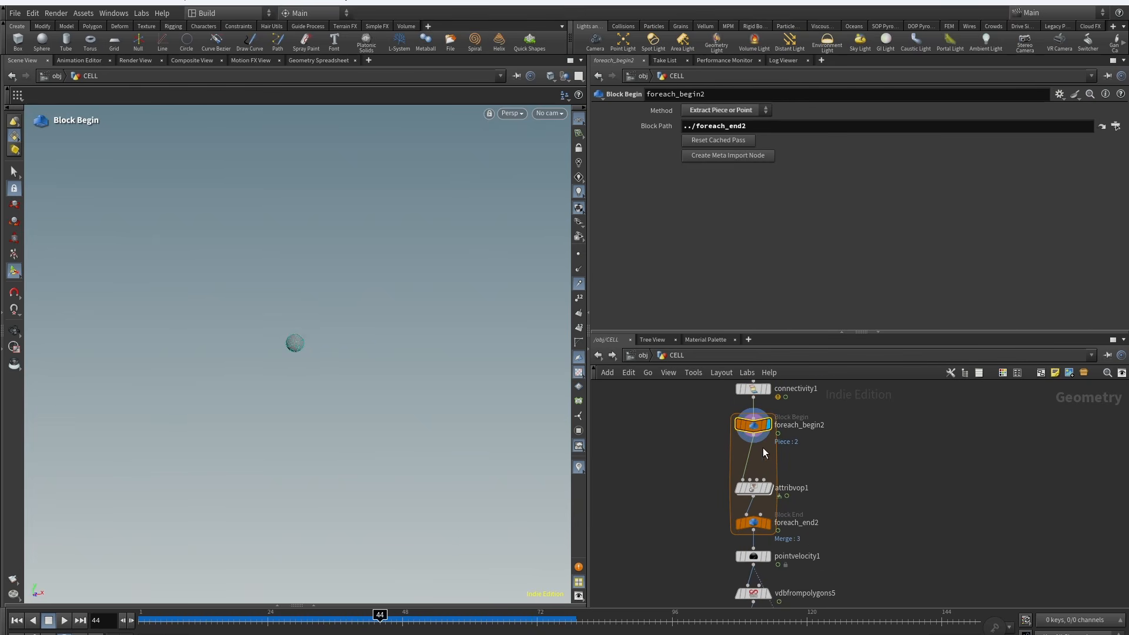
click(767, 523)
drag(380, 612, 459, 612)
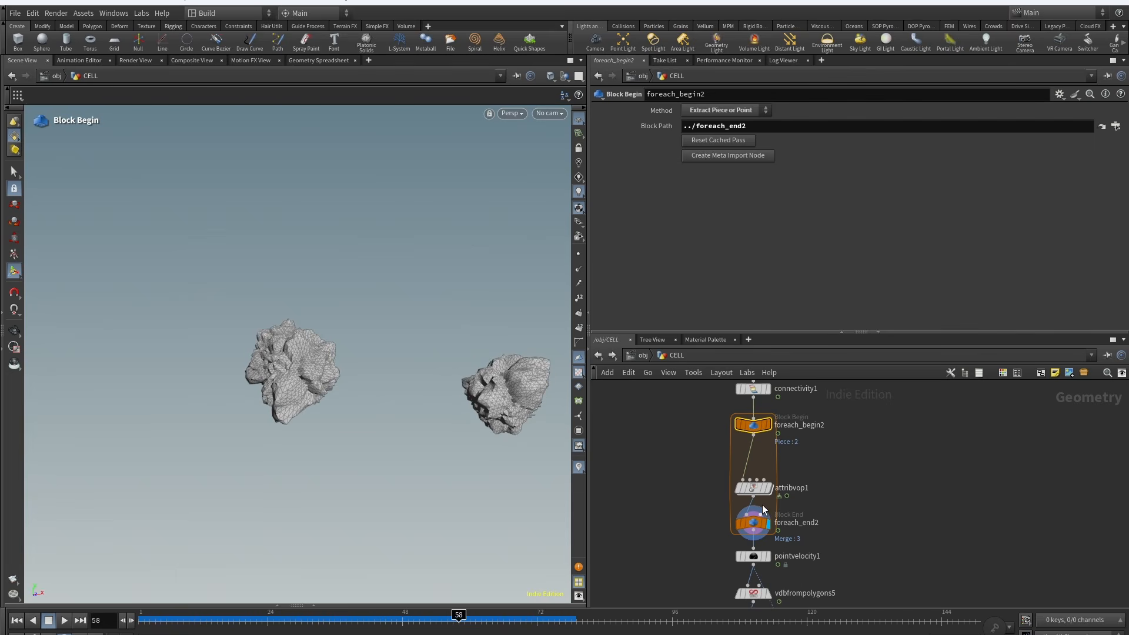
Step: Dive into attribvop1 and inspect the aaflownoise1 and abs1 VOP nodes' parameters
double_click(754, 475)
click(758, 467)
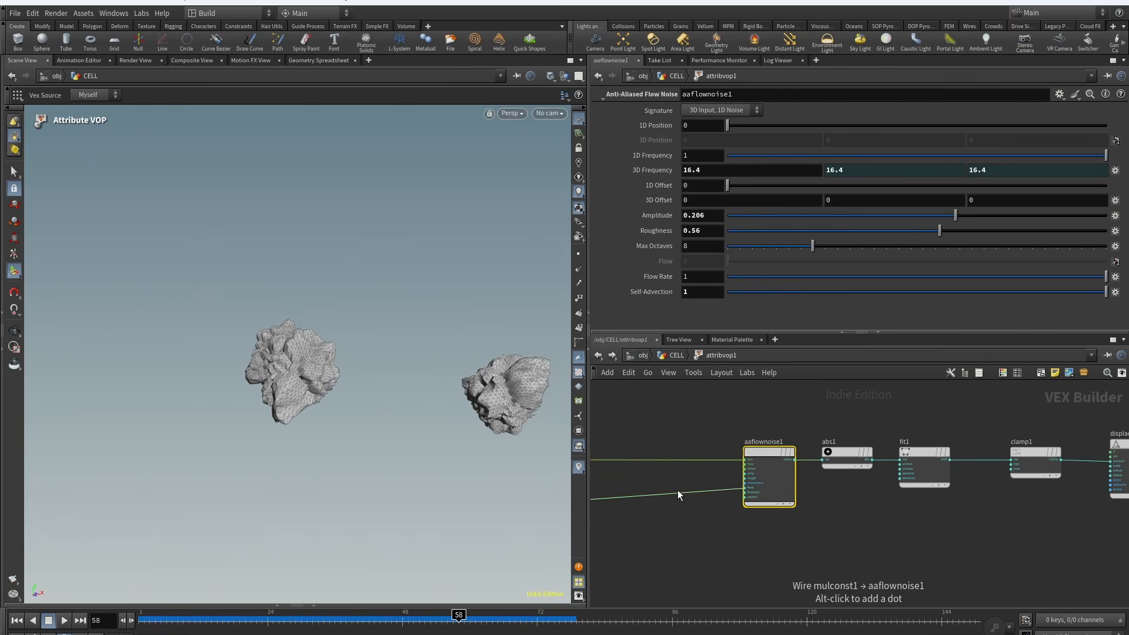
middle_drag(677, 489, 874, 495)
middle_drag(968, 545, 673, 562)
click(750, 475)
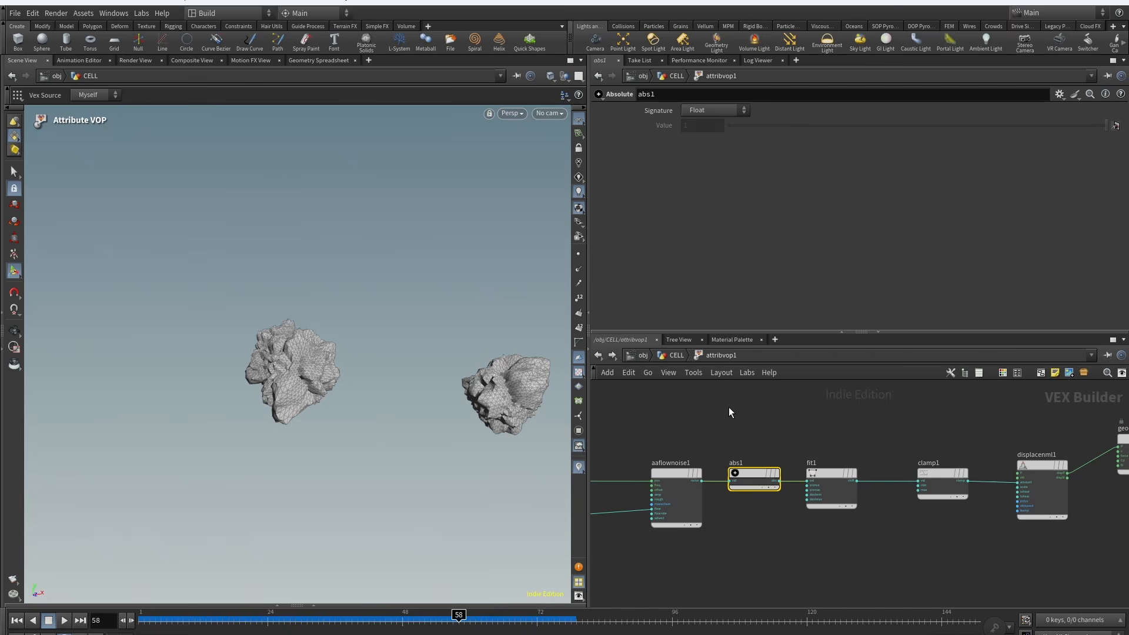
Step: Inspect the fit1, clamp1 and displacenml1 VOP nodes' parameters
click(830, 478)
middle_drag(968, 548, 821, 547)
click(791, 475)
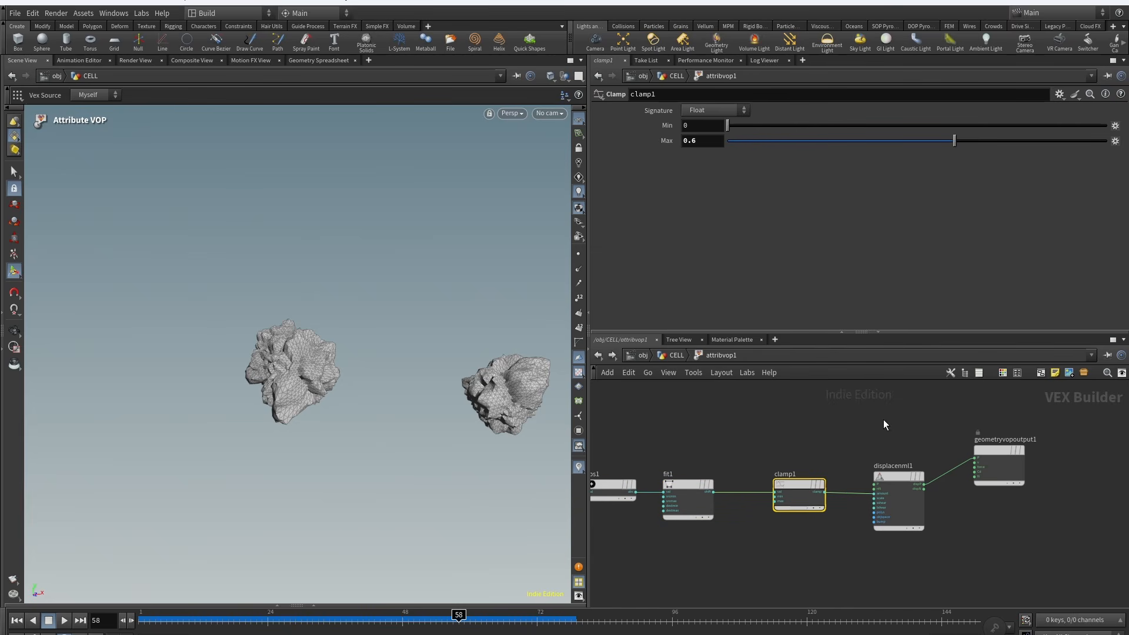
click(889, 465)
middle_drag(642, 578, 913, 553)
scroll(908, 552, down, 3)
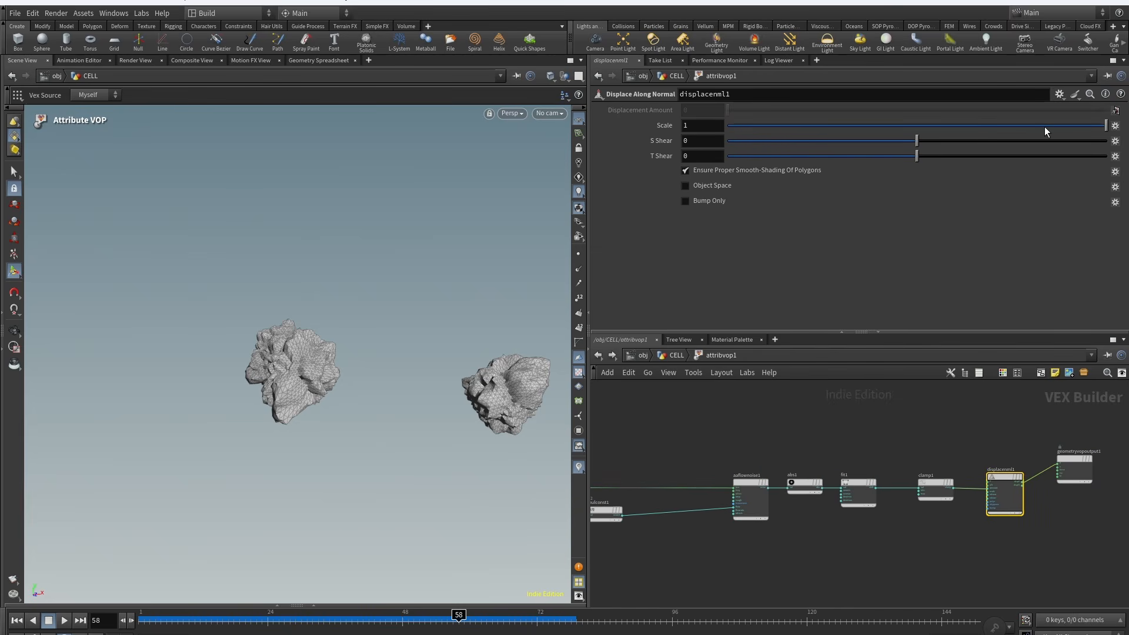
drag(1044, 126, 1111, 125)
scroll(831, 521, up, 6)
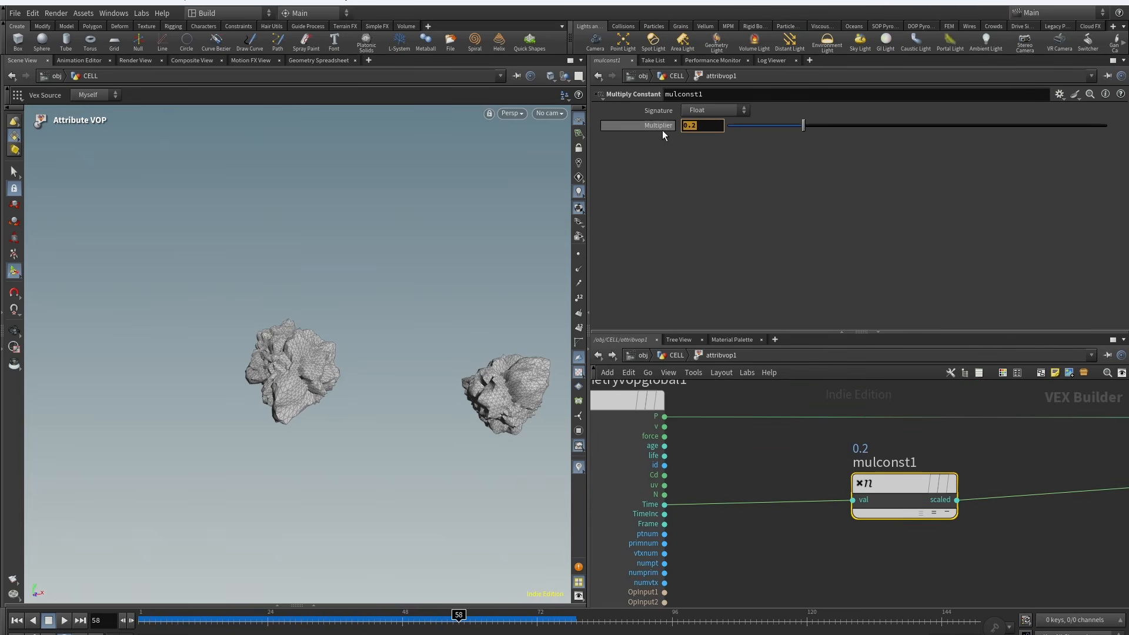
Step: Try setting the mulconst1 multiplier to 2 and then 0.01, and undo both changes
key(Return)
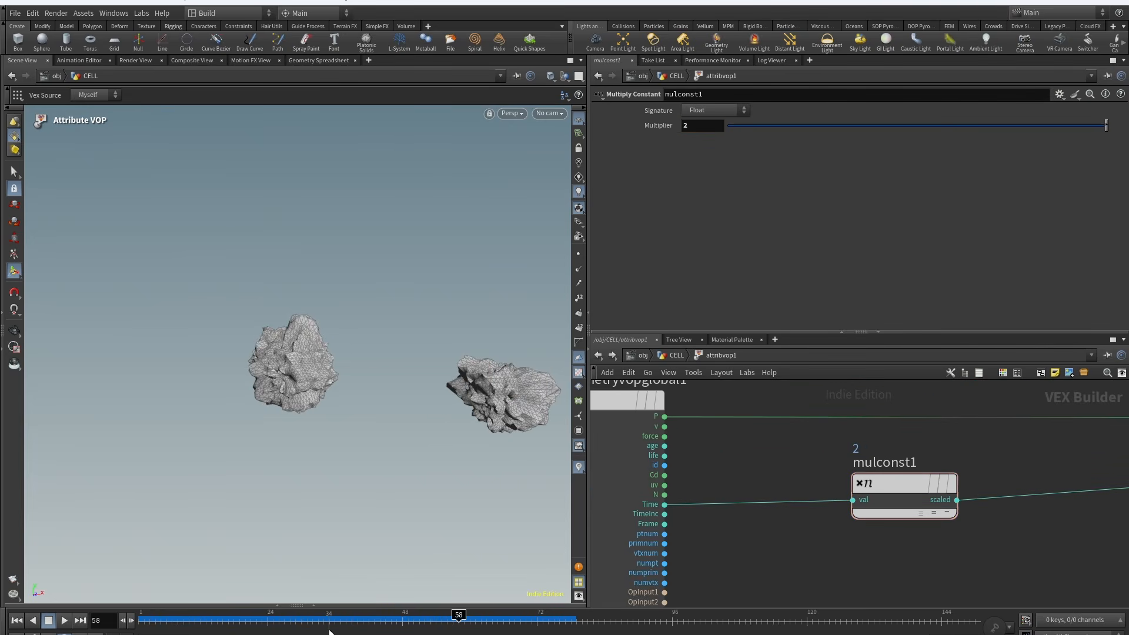
text(.01)
key(Return)
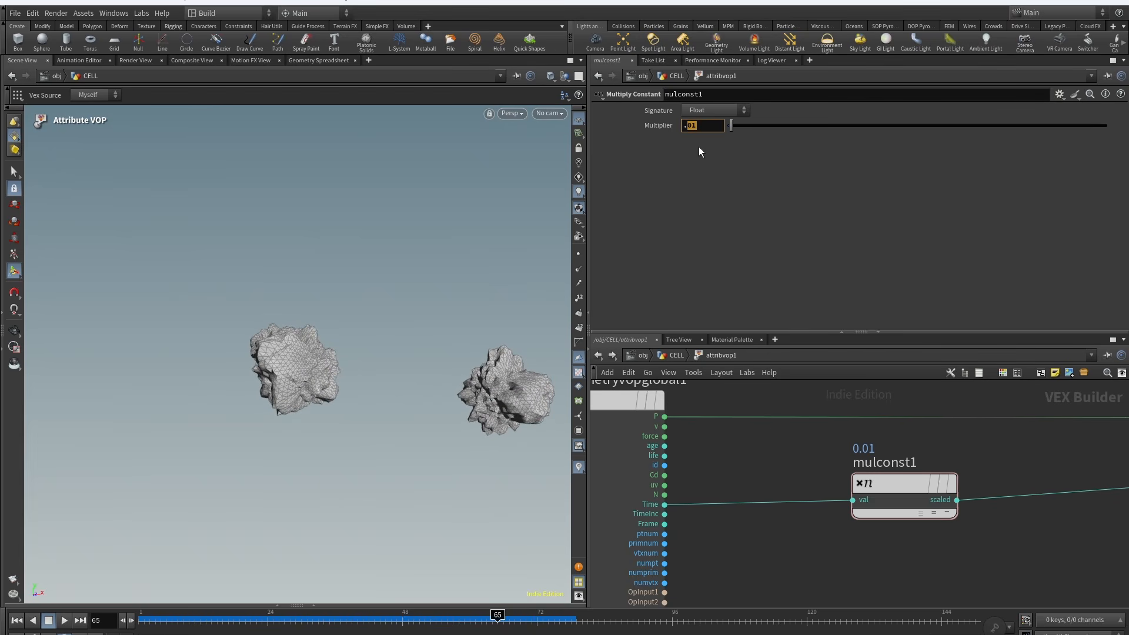
key(ctrl+z)
key(ctrl+z)
scroll(792, 558, down, 3)
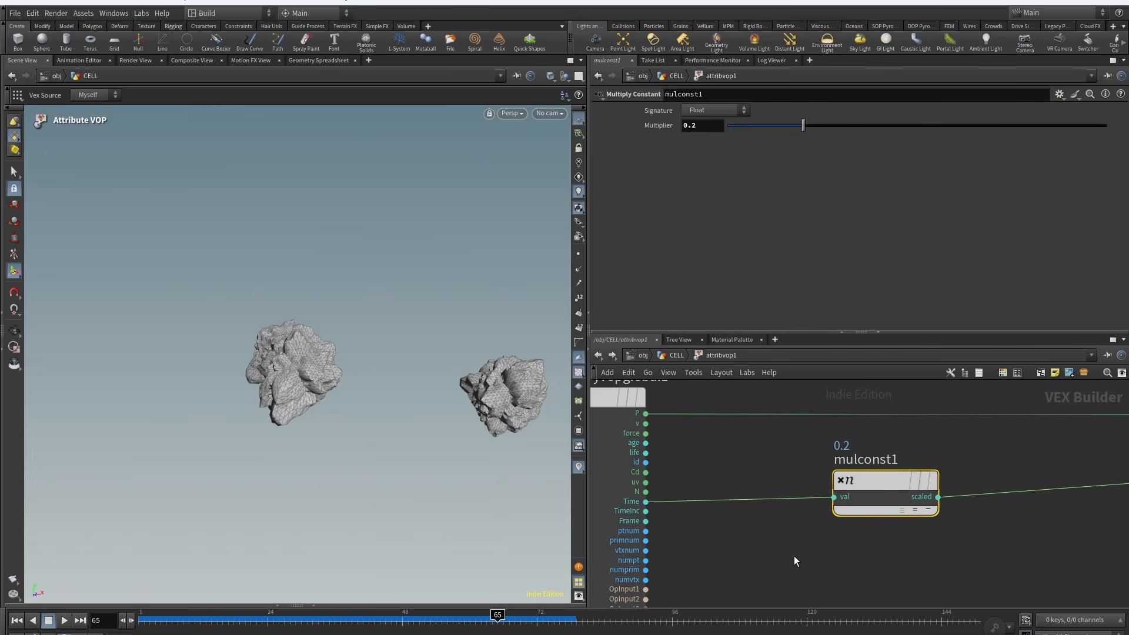
Step: Return to the CELL network and inspect the vdbfrompolygons5 node's parameters and output
click(663, 358)
click(756, 452)
middle_drag(709, 478, 672, 470)
click(726, 451)
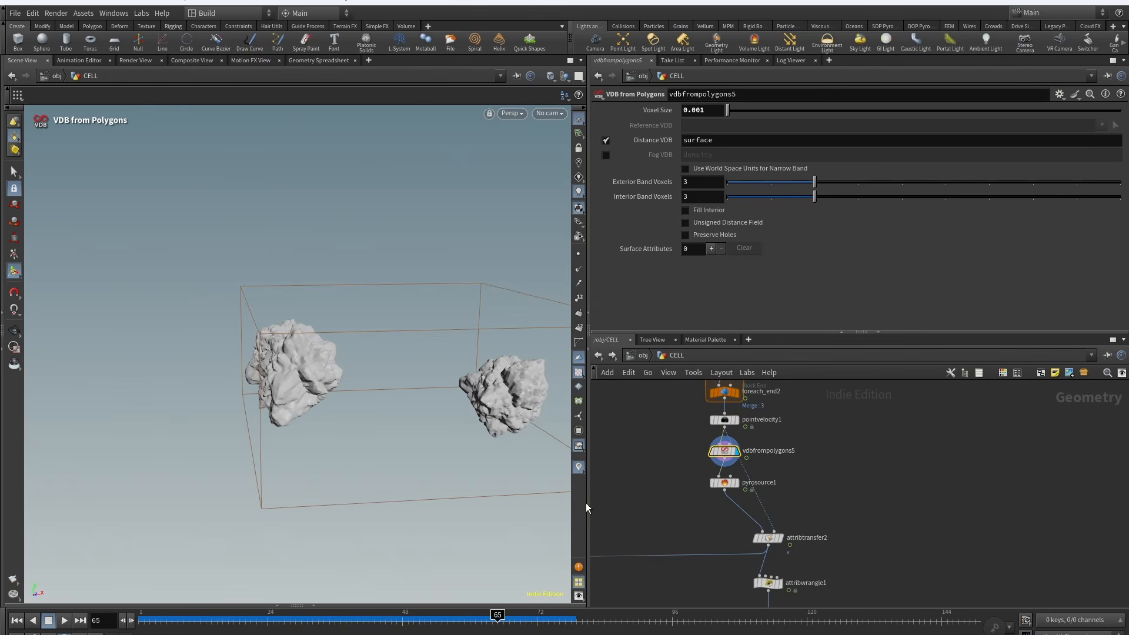
Step: Inspect the pyrosource1 node's parameters and orbit the viewport to examine its scattered points
click(723, 484)
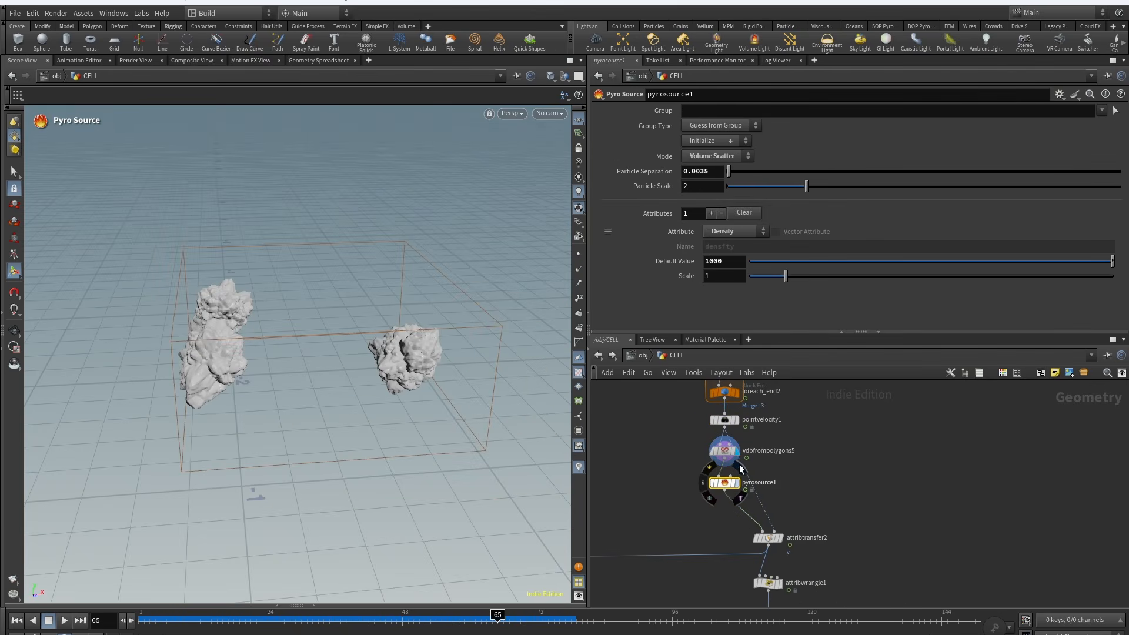
click(742, 468)
alt+drag(306, 321, 249, 360)
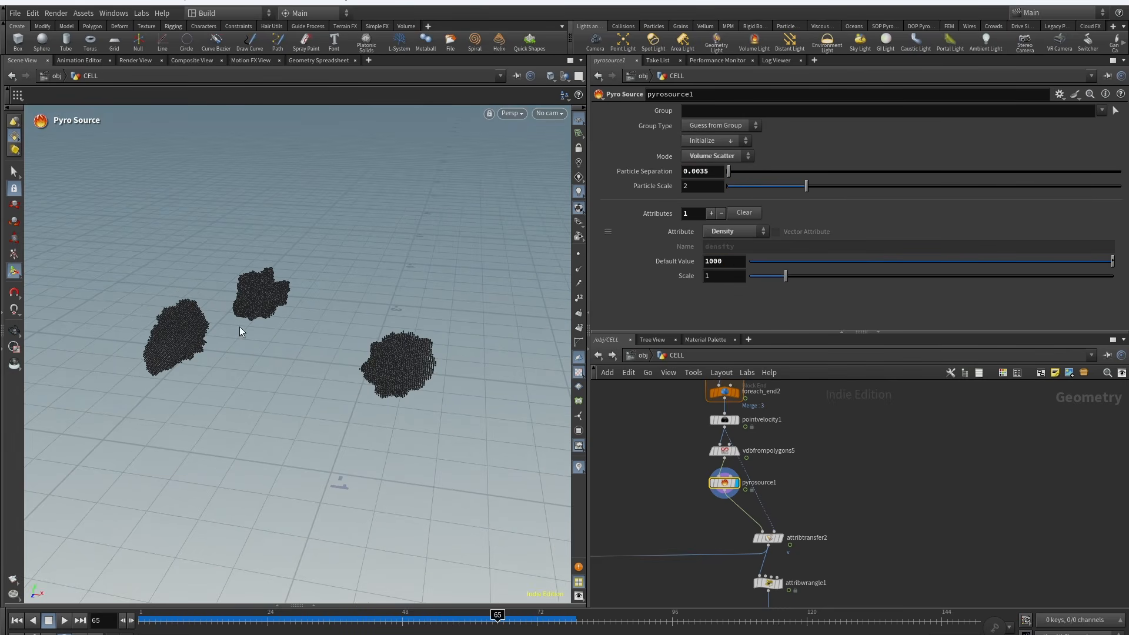
alt+drag(252, 315, 284, 320)
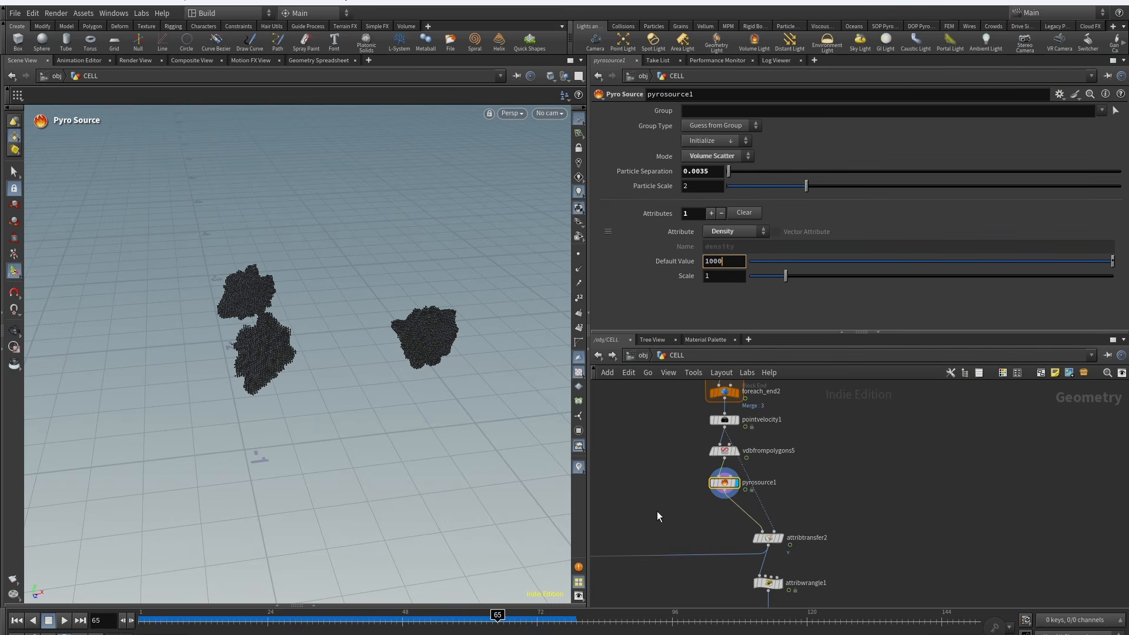
Step: Inspect the attribtransfer2 node and the attribwrangle1 VEX expression that normalizes v@v
click(767, 538)
middle_drag(791, 570, 796, 467)
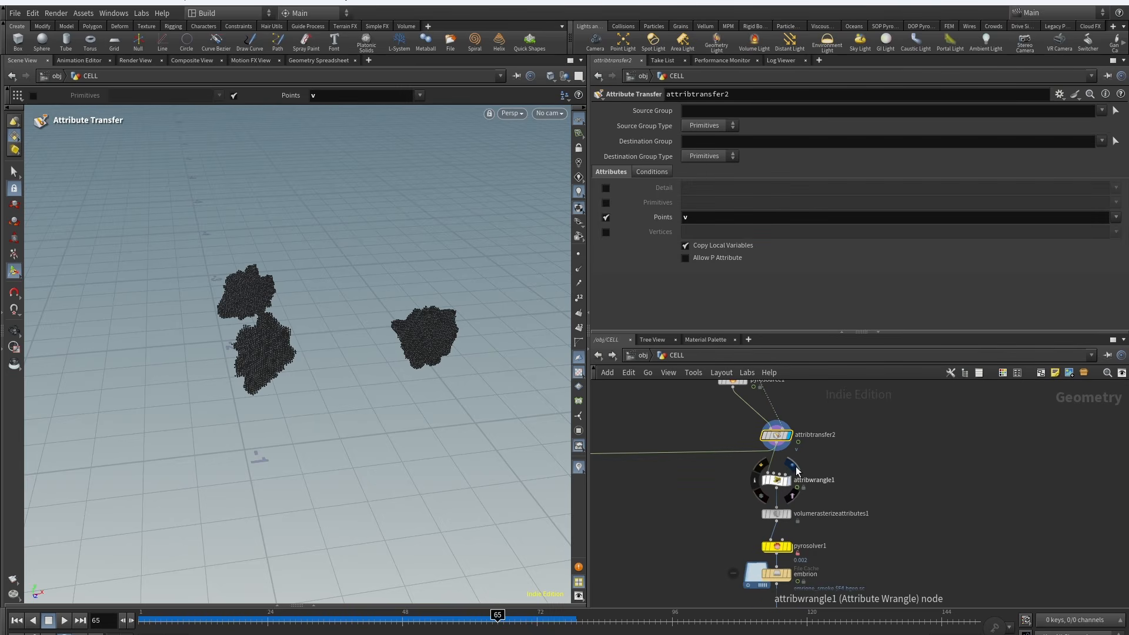
click(775, 481)
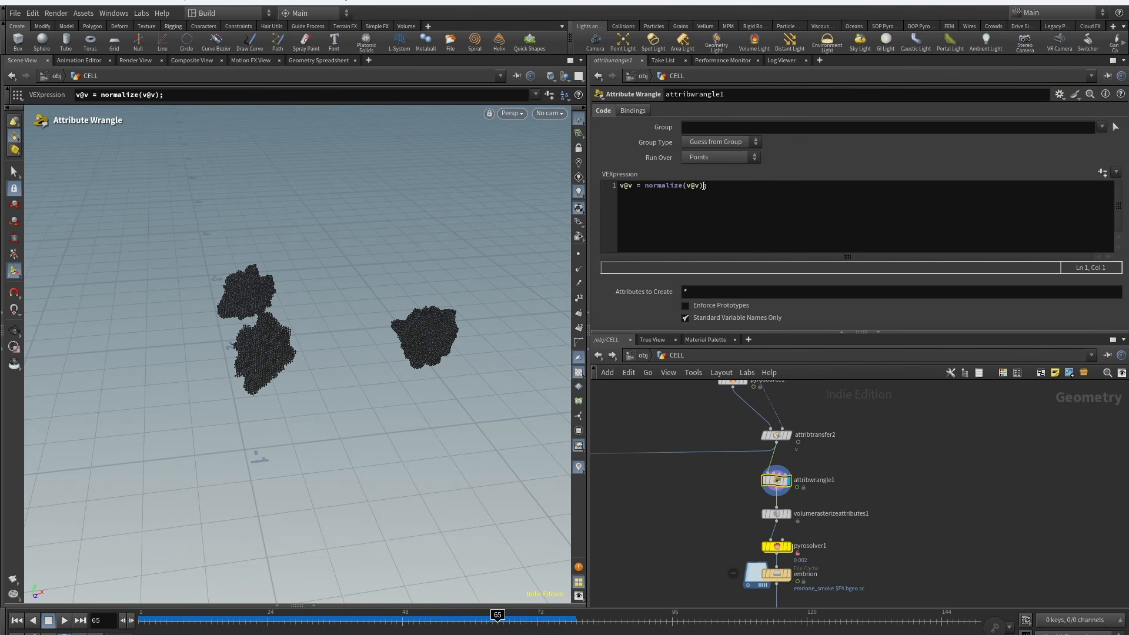
drag(704, 185, 689, 184)
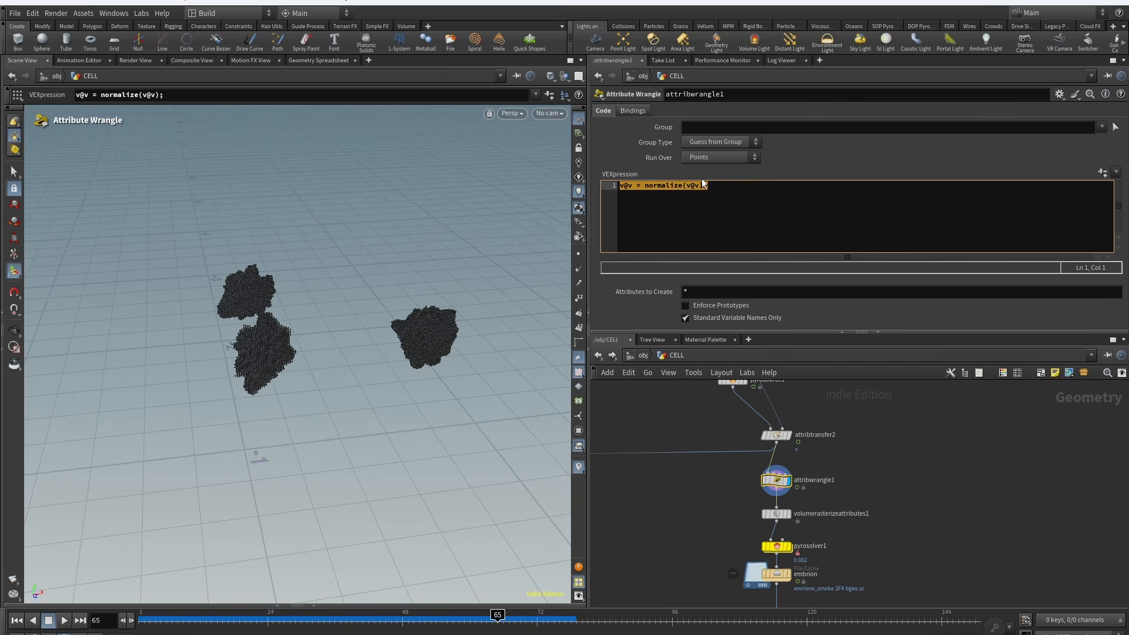
Step: Display the volumerasterizeattributes1 node to view the rasterized density volumes and its filter settings
click(776, 514)
click(787, 514)
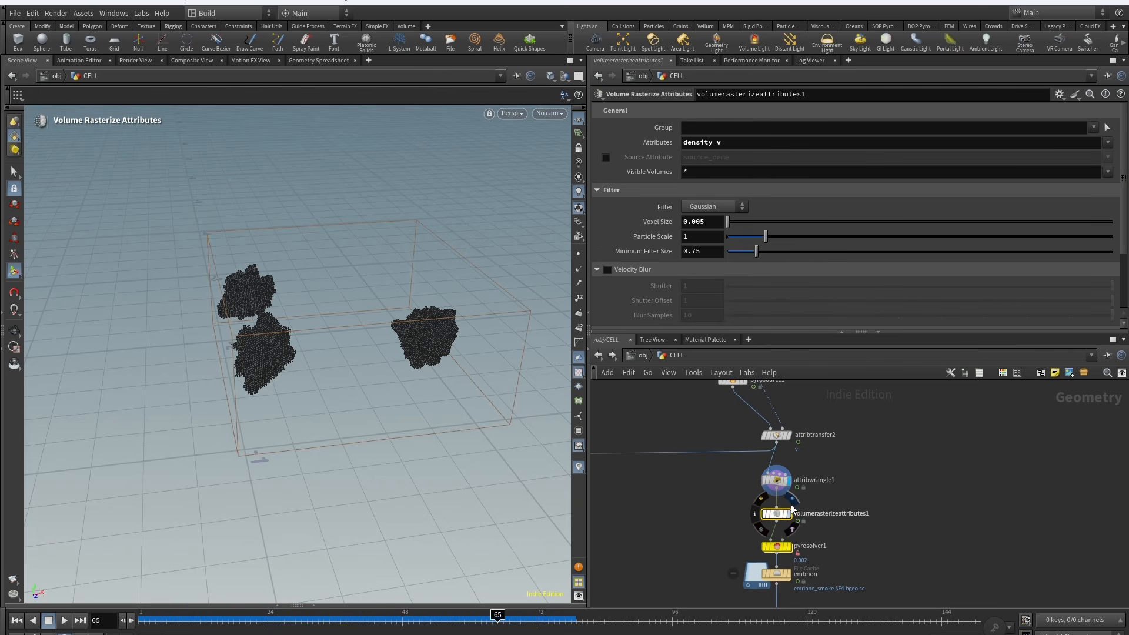
middle_drag(716, 555, 713, 491)
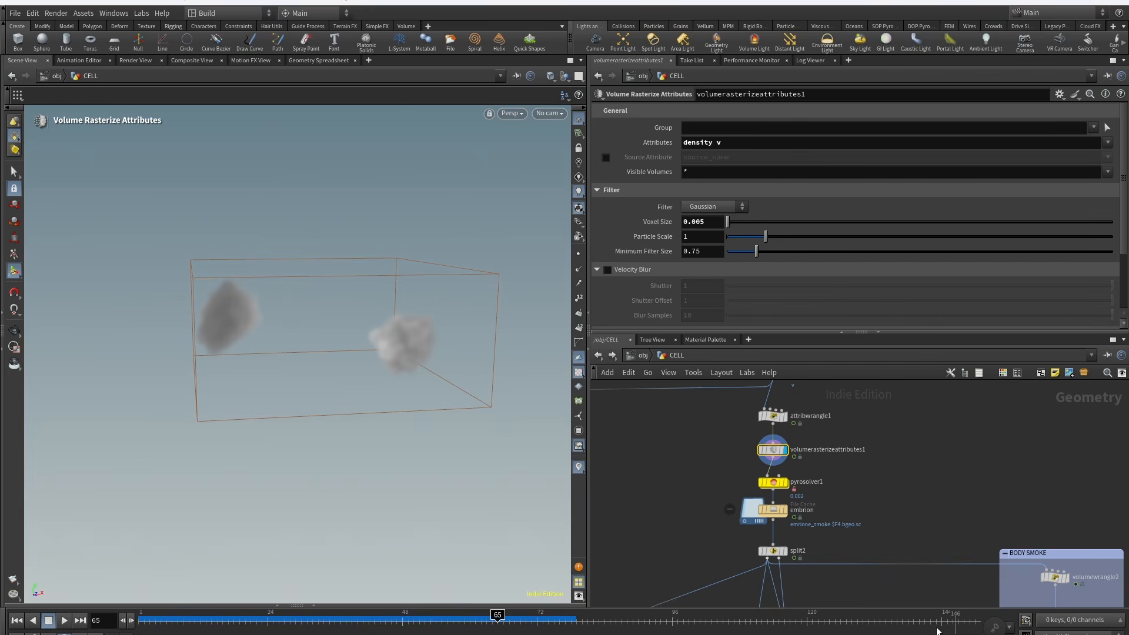
Step: Open pyrosolver1 and review its Sourcing tab source volumes for density, temperature, flame and vel
drag(817, 486, 817, 483)
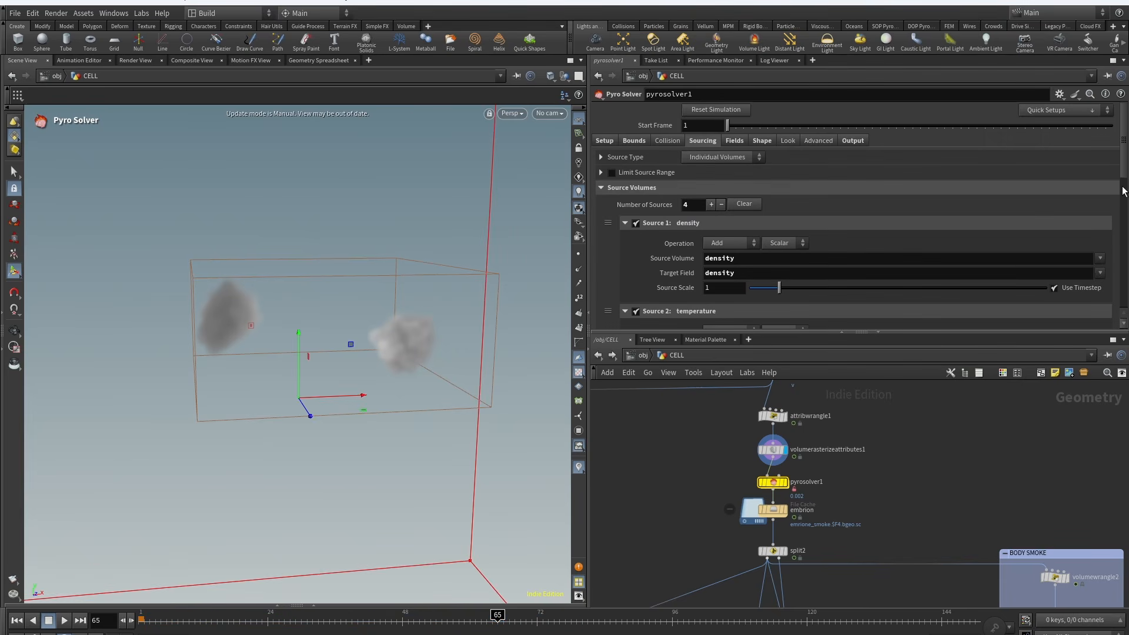
drag(1123, 148, 1128, 178)
click(635, 220)
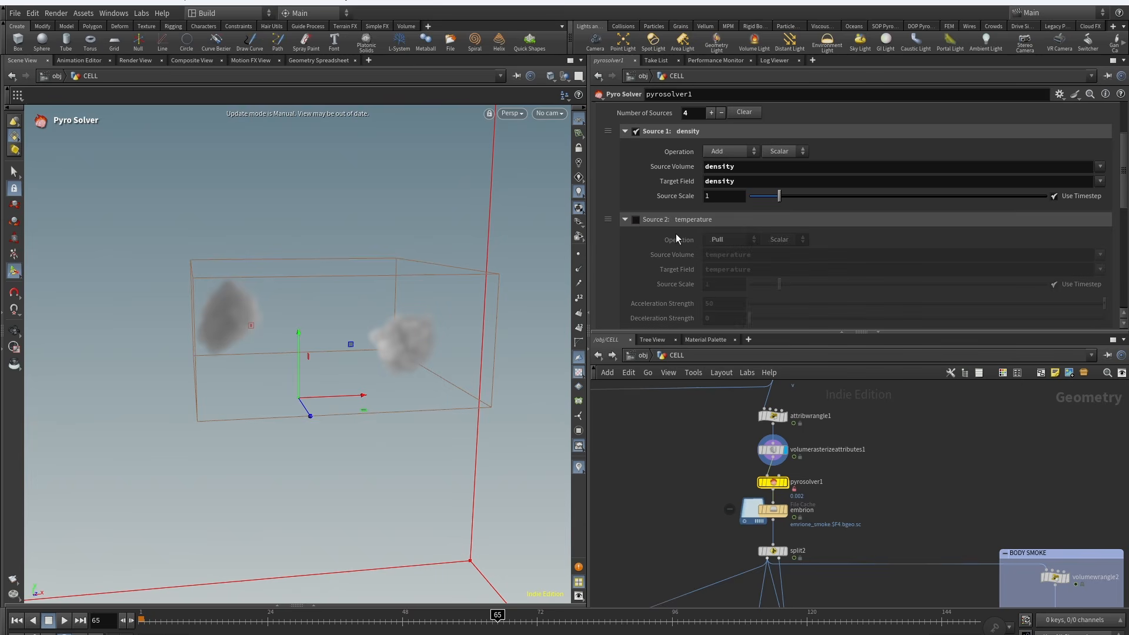
scroll(1125, 194, down, 5)
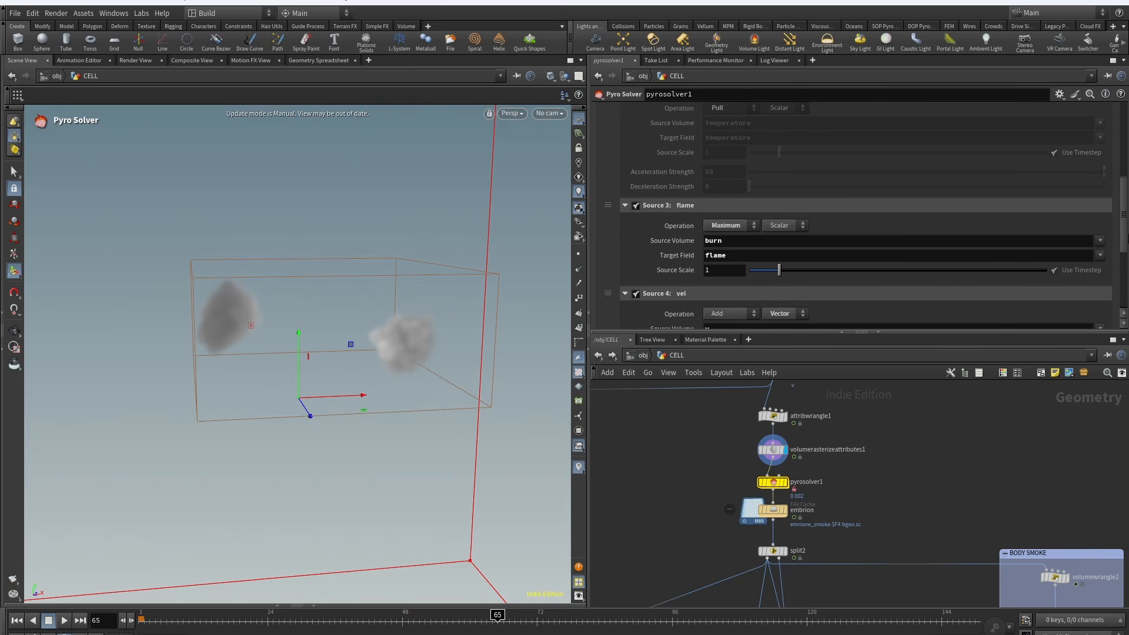
scroll(645, 169, up, 5)
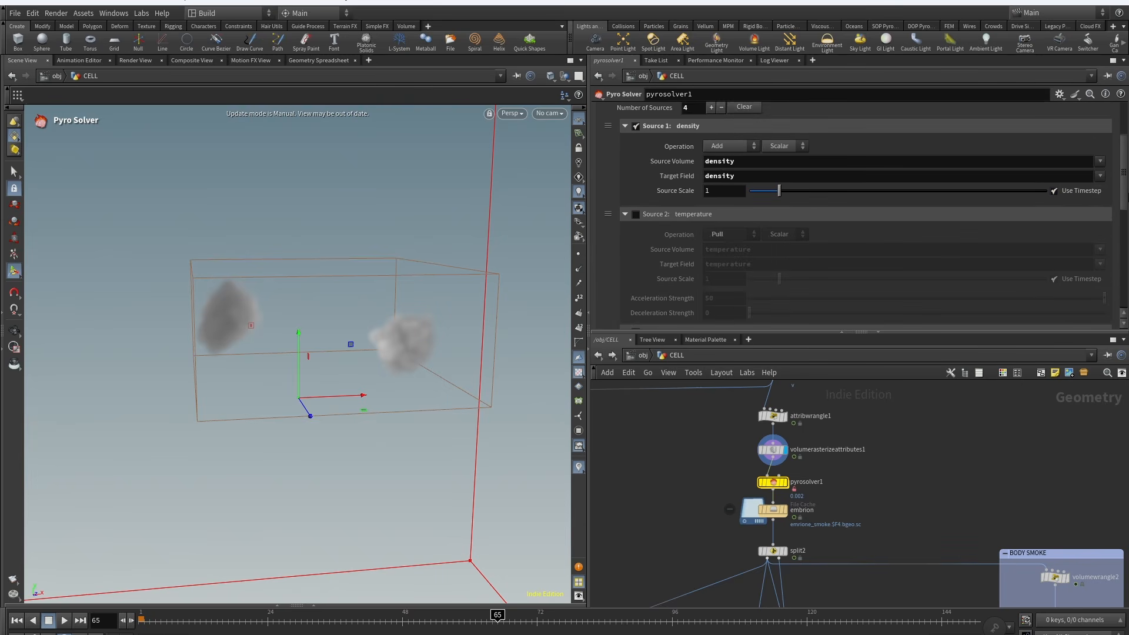
Step: Review pyrosolver1's Fields and Shape tabs, including dissipation, disturbance and turbulence settings
click(734, 137)
click(691, 186)
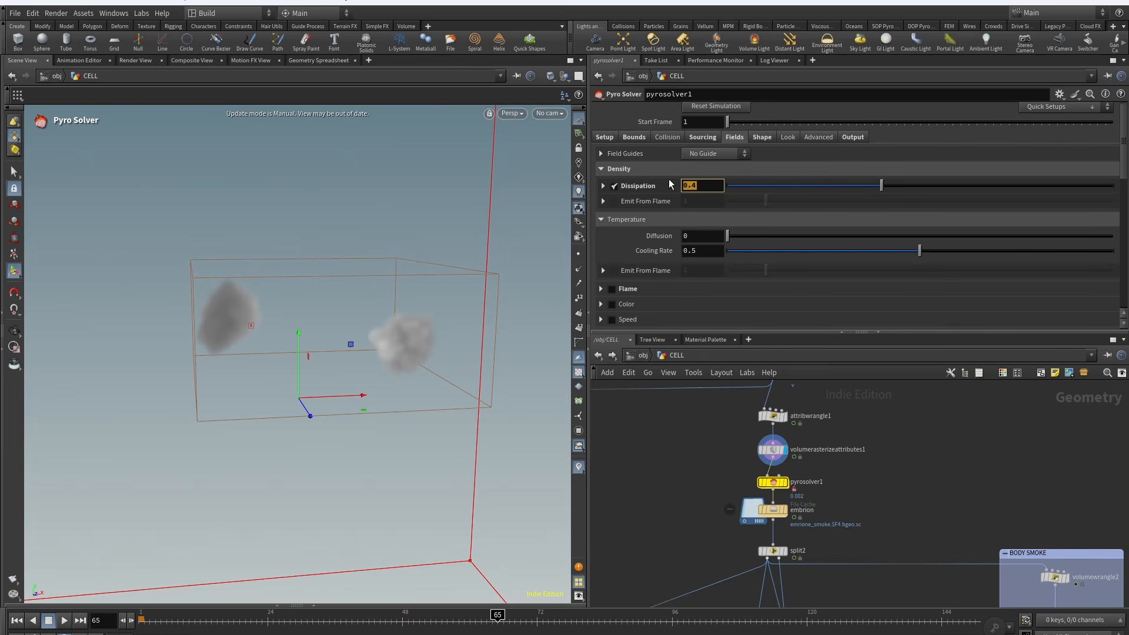
click(761, 137)
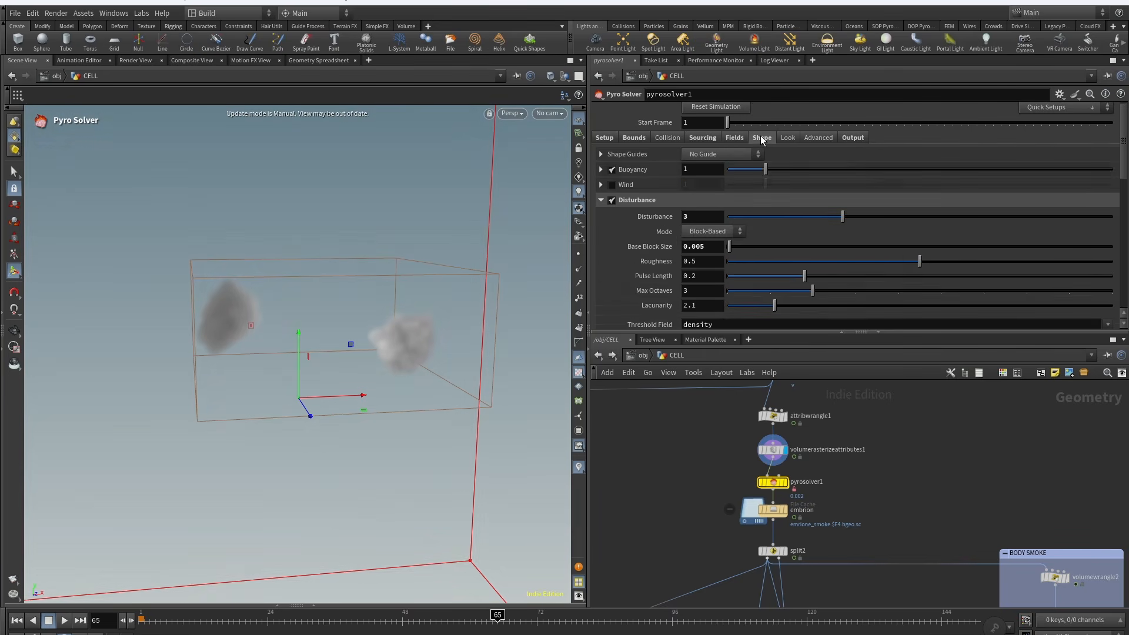
scroll(617, 170, down, 3)
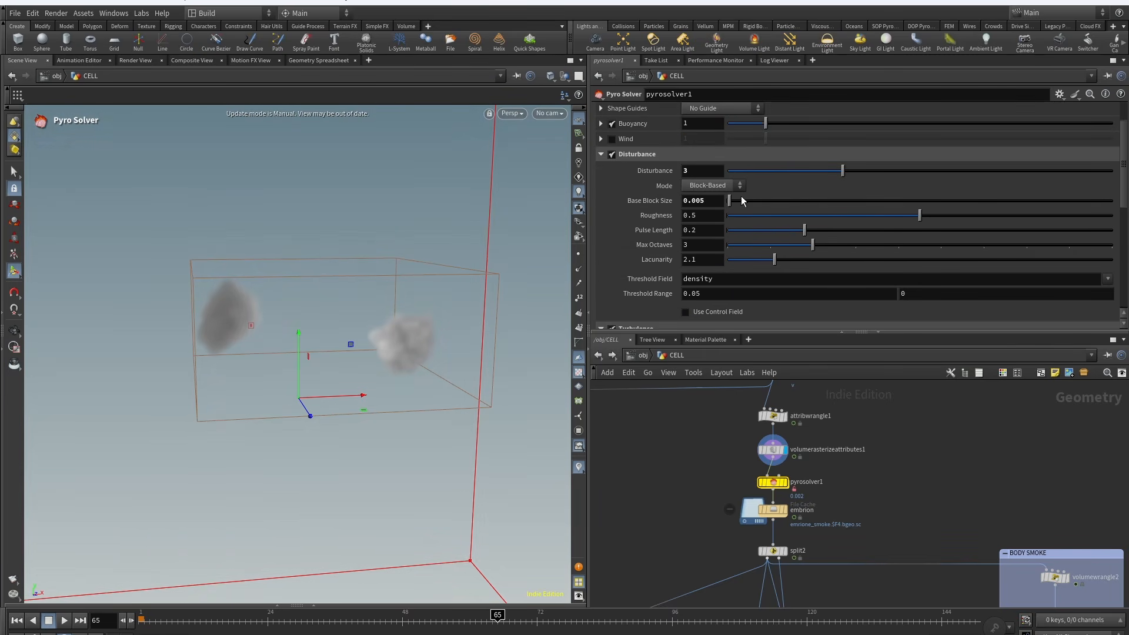
drag(1124, 183, 1125, 193)
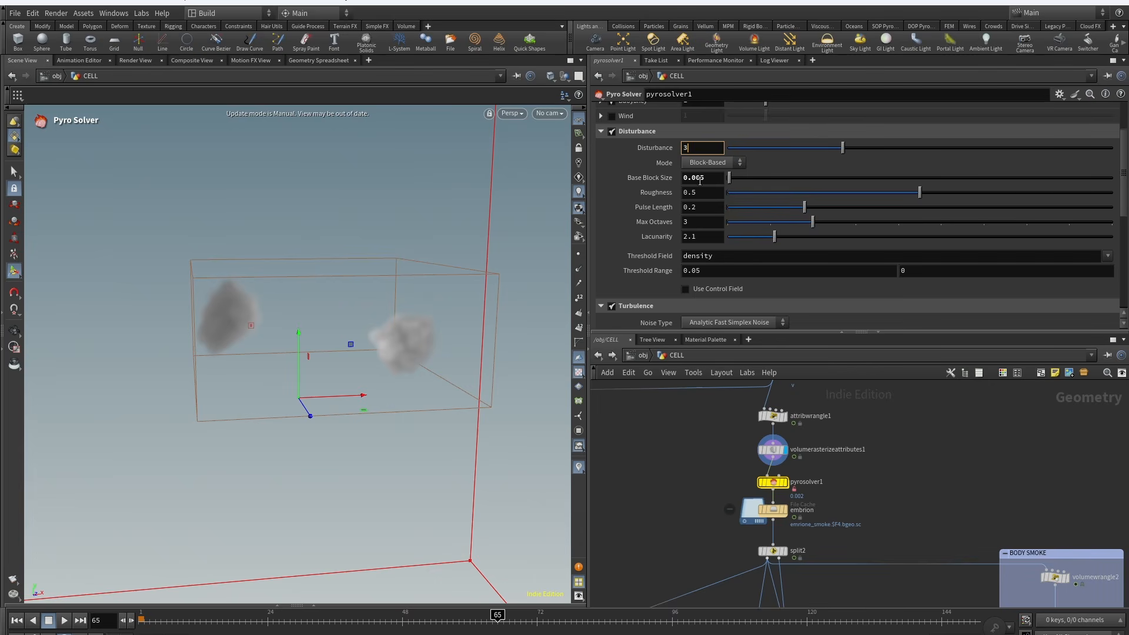
scroll(700, 189, down, 11)
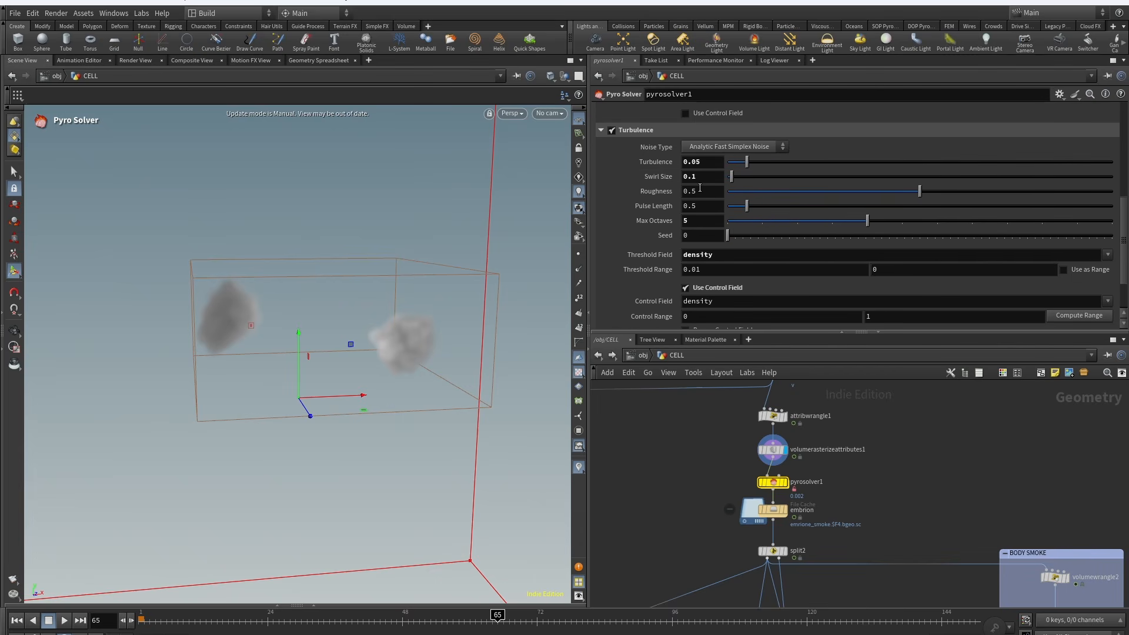
scroll(1124, 238, down, 4)
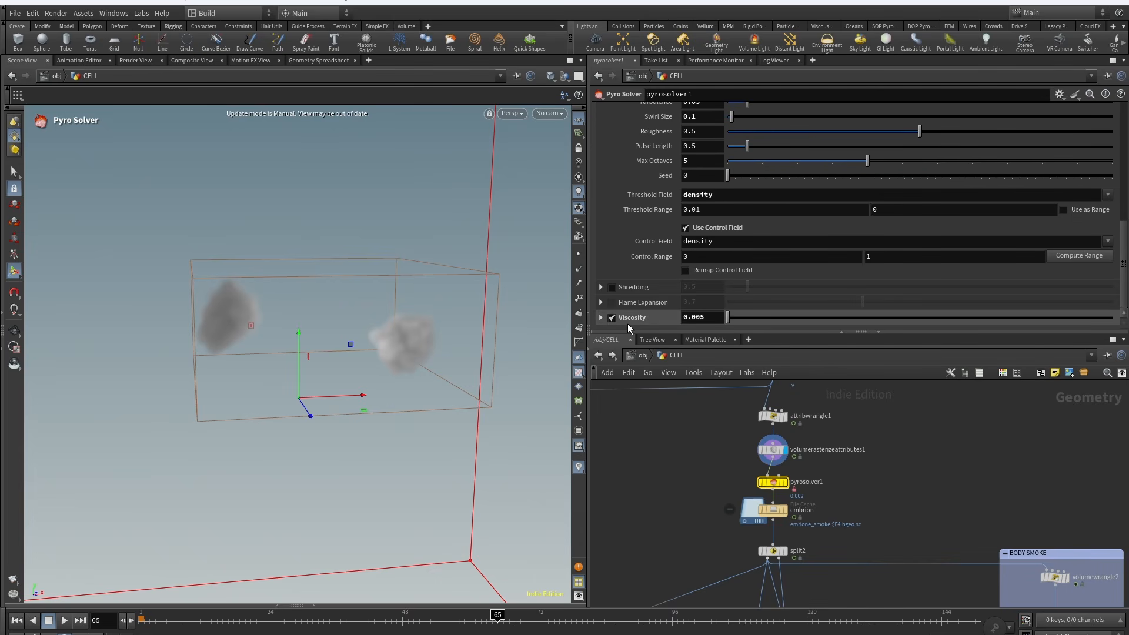
scroll(823, 223, up, 15)
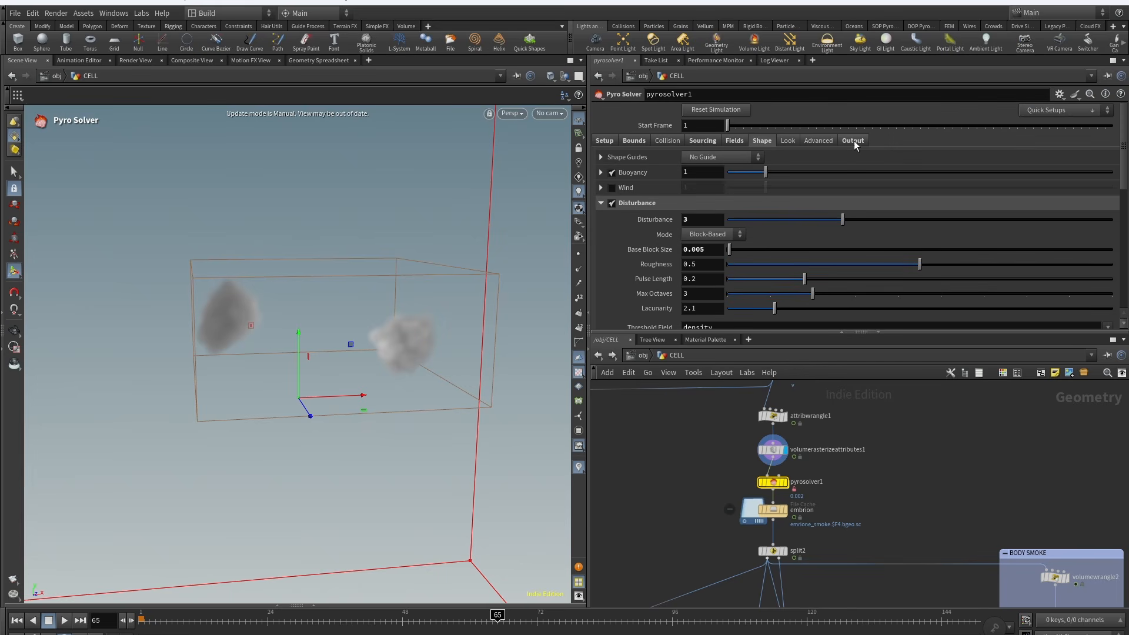
Step: Review pyrosolver1's Output tab export fields and post-process options
click(853, 141)
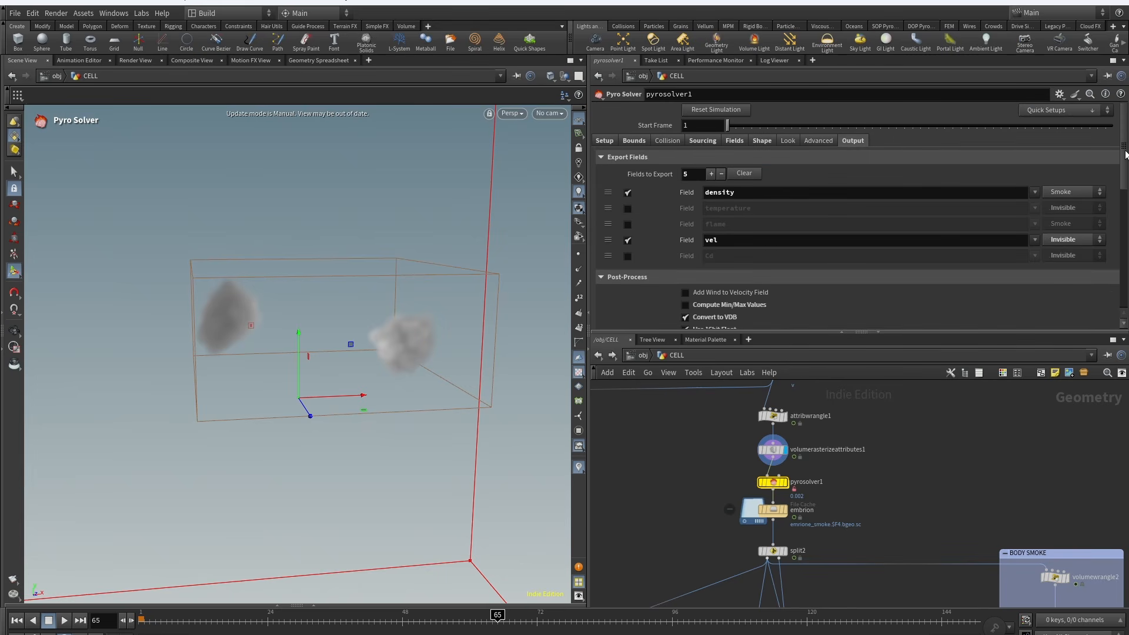
scroll(1126, 154, down, 4)
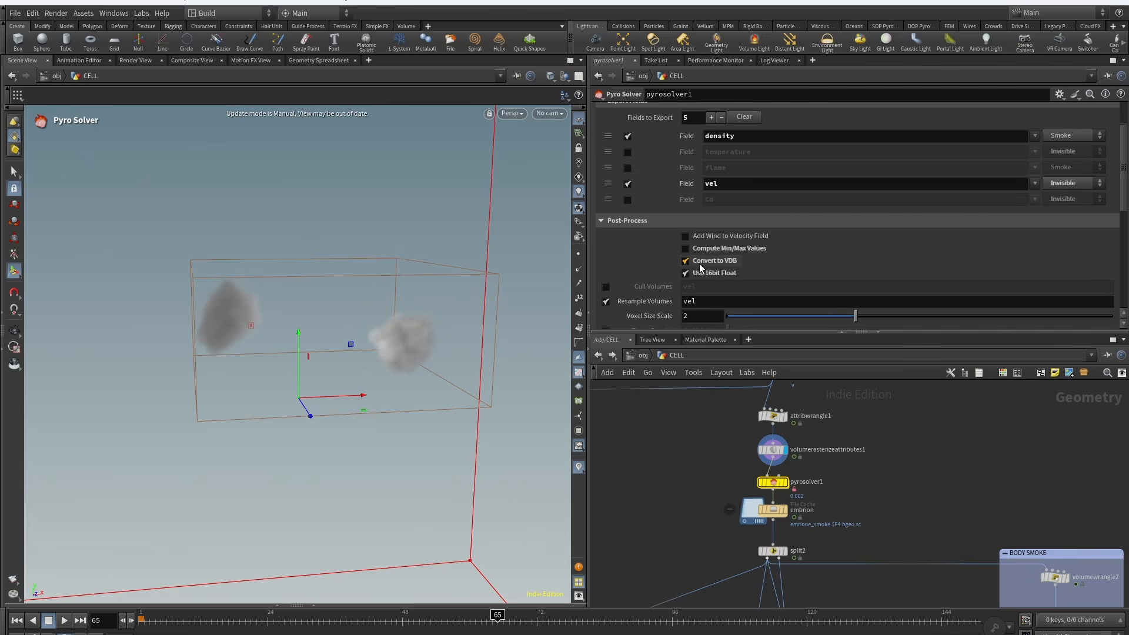
scroll(700, 268, down, 3)
scroll(802, 491, up, 2)
Step: Select the embrion file cache and scrub the timeline while orbiting to view the cached smoke
click(780, 462)
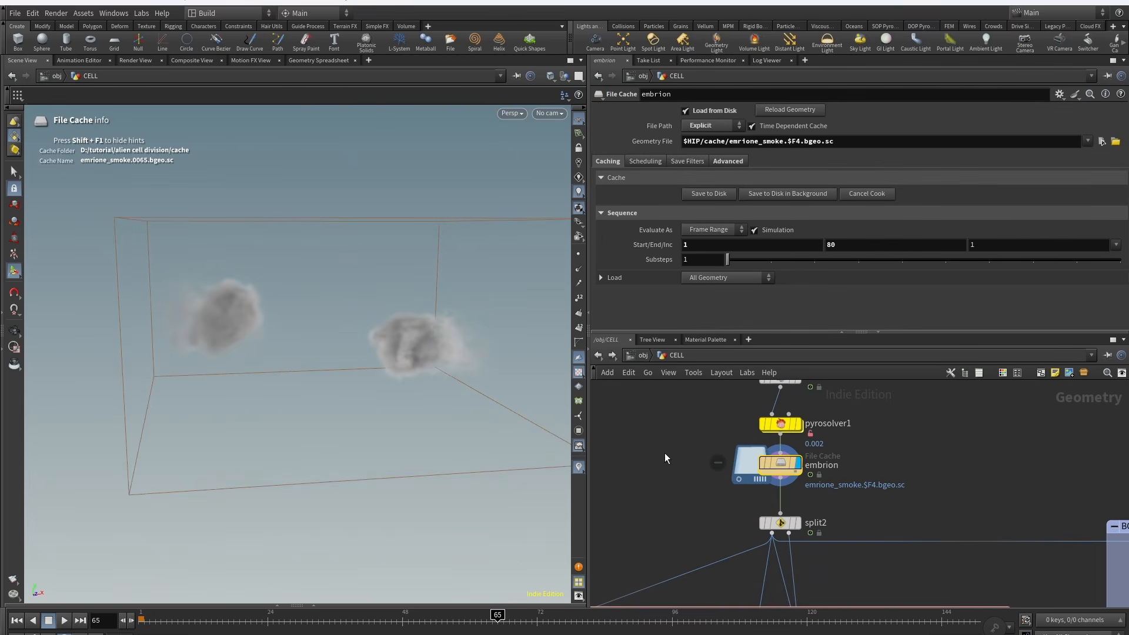
drag(300, 614, 598, 615)
scroll(317, 371, down, 5)
alt+drag(317, 370, 264, 423)
drag(647, 623, 754, 624)
alt+drag(329, 317, 285, 283)
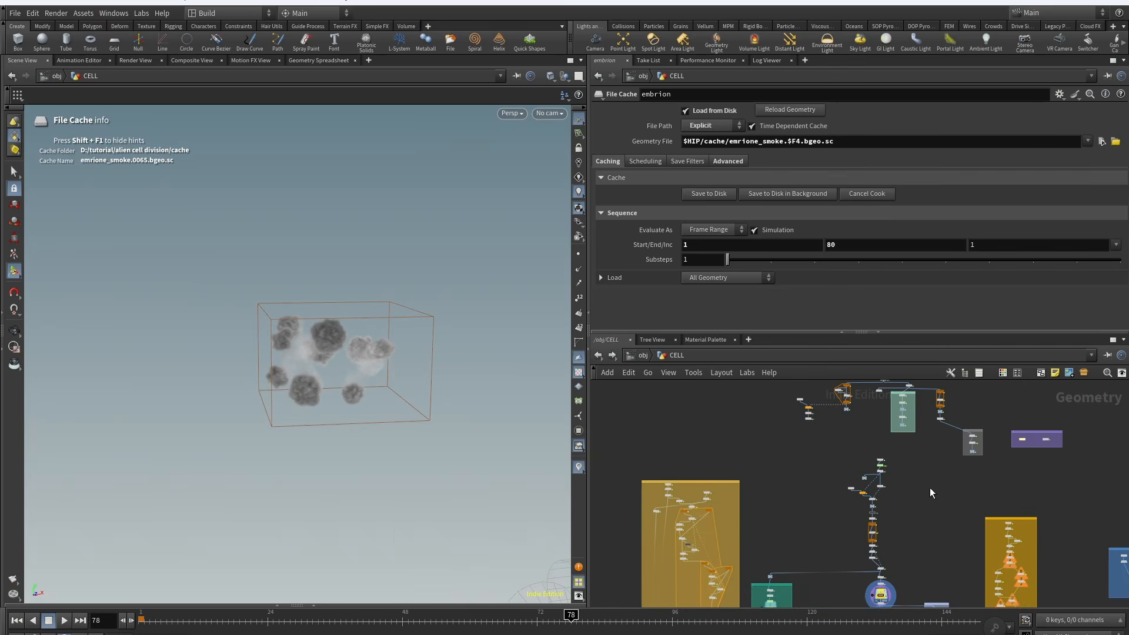
scroll(910, 534, up, 3)
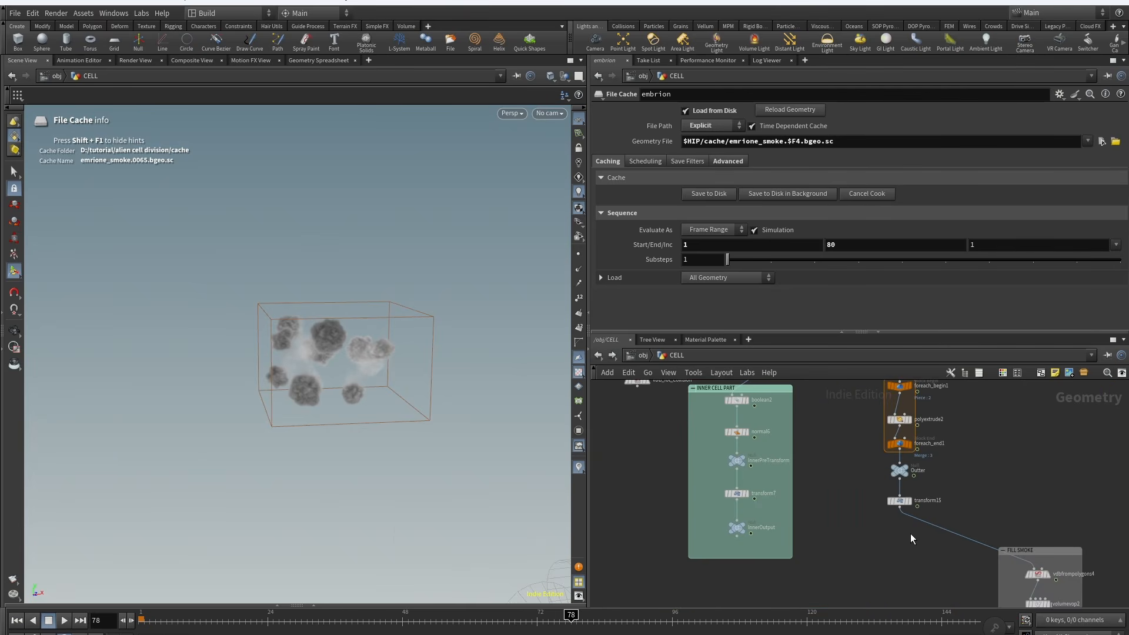
Step: Browse the network and toggle the attribdelete1 node's display to compare the sphere geometry with the smoke
middle_drag(833, 474, 878, 577)
scroll(878, 577, down, 3)
scroll(780, 437, up, 4)
middle_drag(807, 516, 786, 479)
scroll(780, 438, down, 2)
scroll(787, 479, up, 2)
click(742, 437)
alt+drag(317, 344, 288, 337)
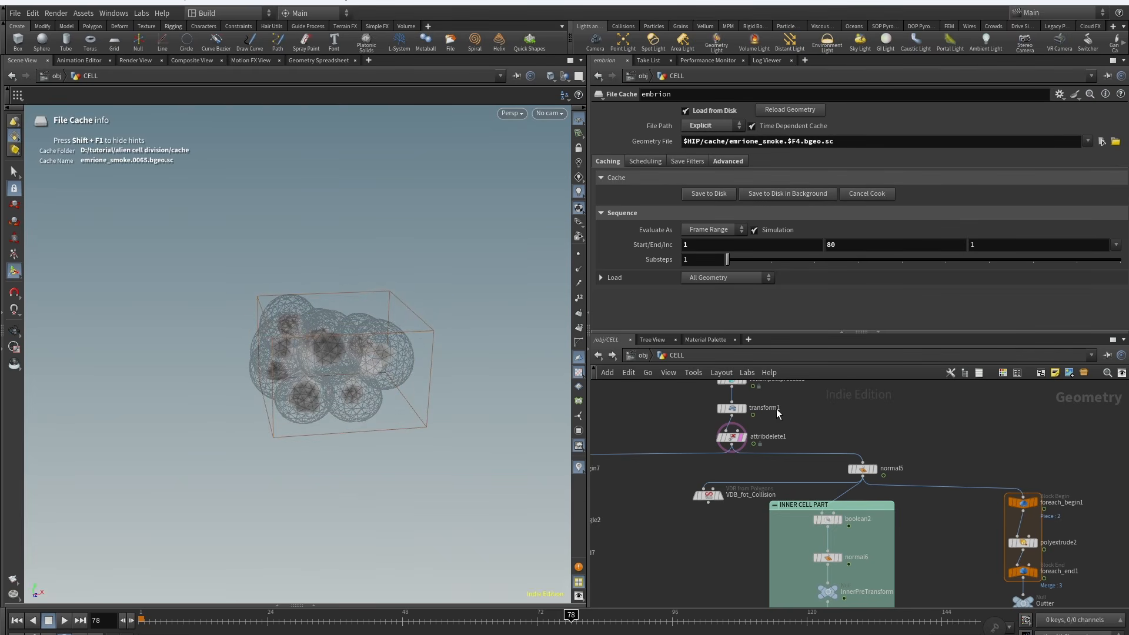
click(741, 437)
Step: Navigate down the network to inspect the split2 node's density group and the BODY SMOKE box
scroll(714, 558, down, 5)
middle_drag(714, 577, 758, 411)
middle_drag(809, 574, 845, 471)
scroll(808, 489, up, 6)
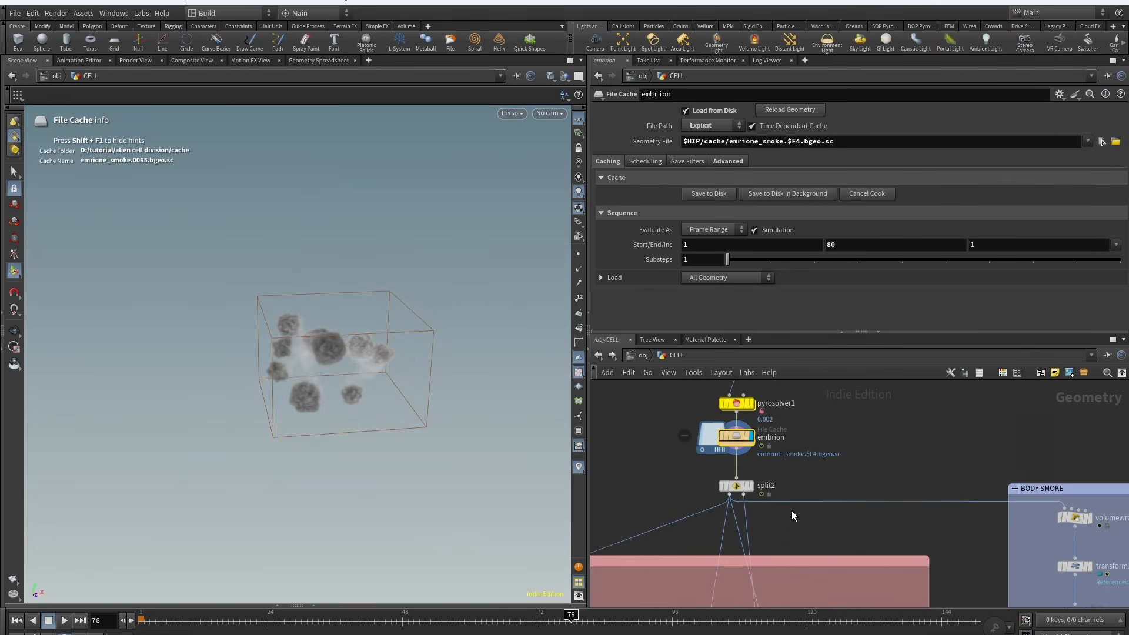
middle_drag(791, 510, 856, 482)
drag(750, 436, 924, 491)
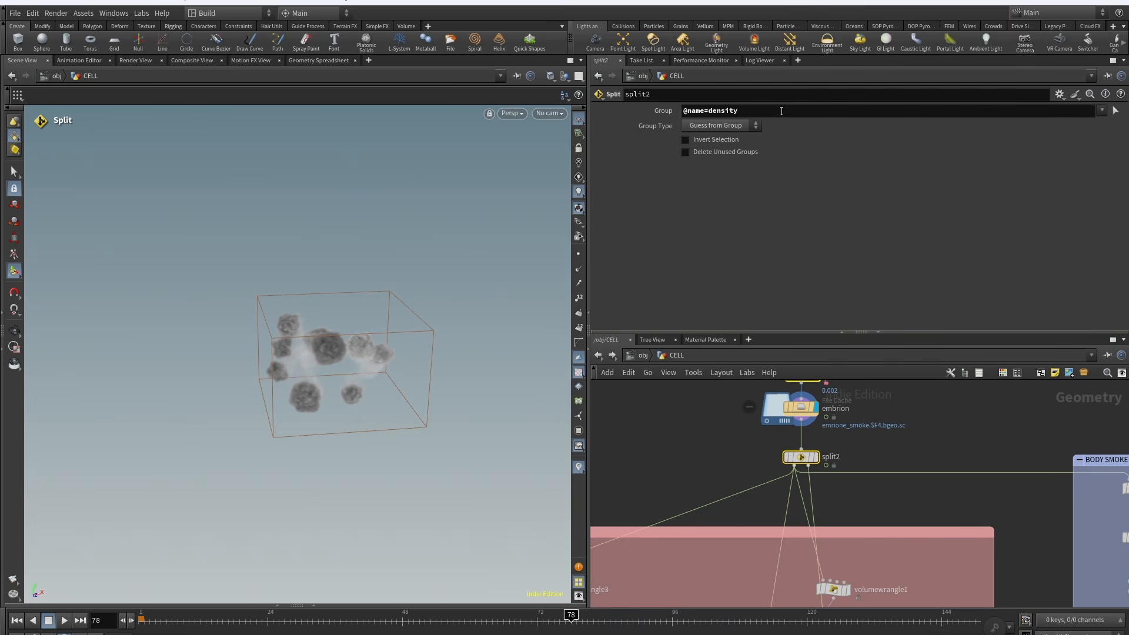
click(825, 441)
middle_drag(967, 495, 684, 467)
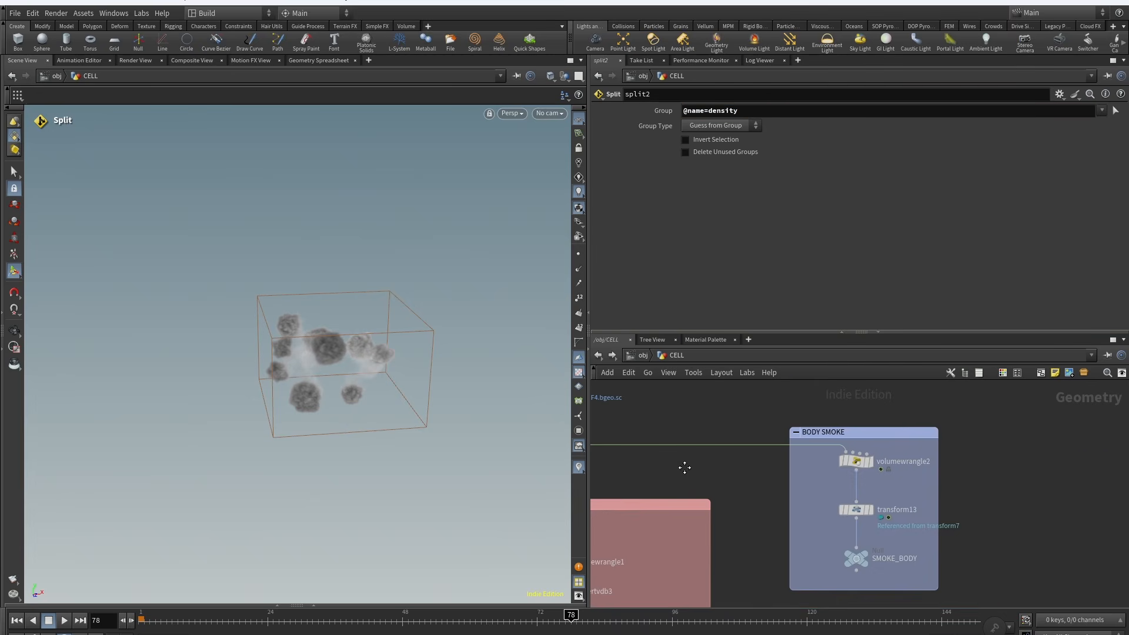
Step: Inspect volumewrangle2's VEX expression zeroing low density and orbit the viewport around the smoke
click(868, 448)
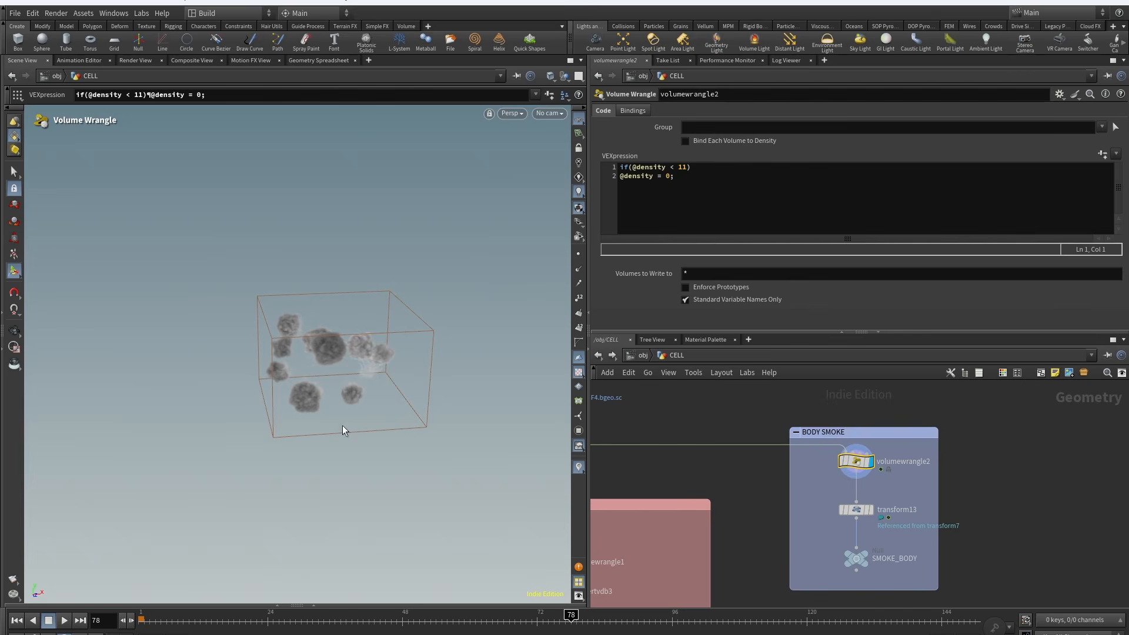
alt+right_drag(333, 376, 406, 305)
alt+drag(357, 371, 350, 347)
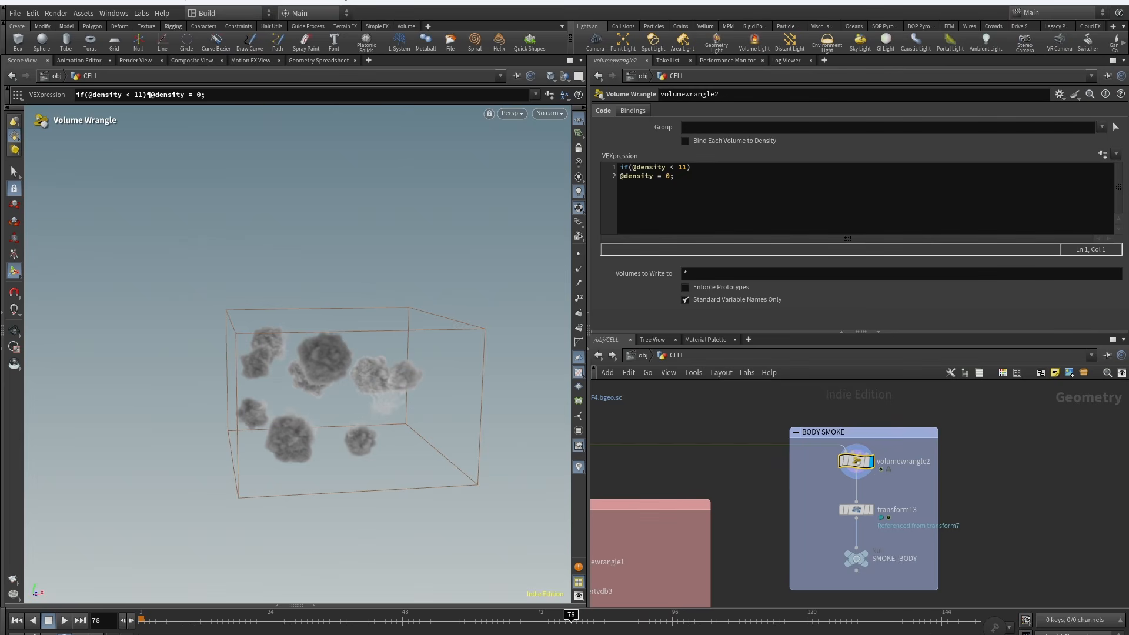
alt+drag(295, 425, 281, 425)
click(840, 450)
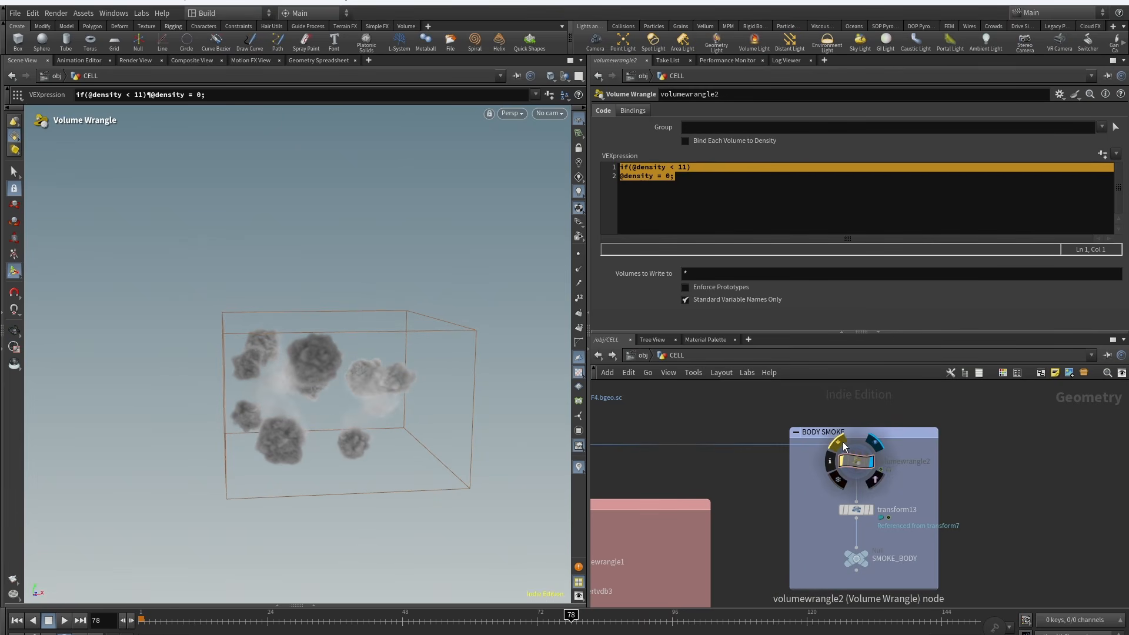
alt+right_drag(297, 412, 345, 364)
click(841, 450)
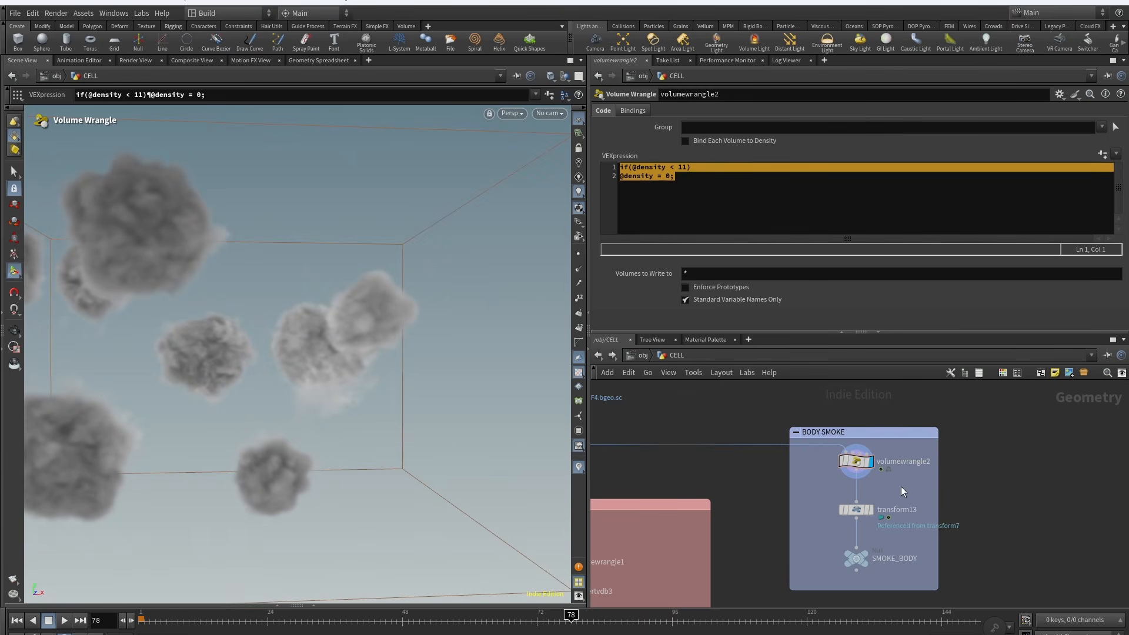
Step: Inspect the transform13 node's rotation and pivot parameters in the viewport
drag(901, 485, 848, 521)
alt+right_drag(359, 414, 305, 467)
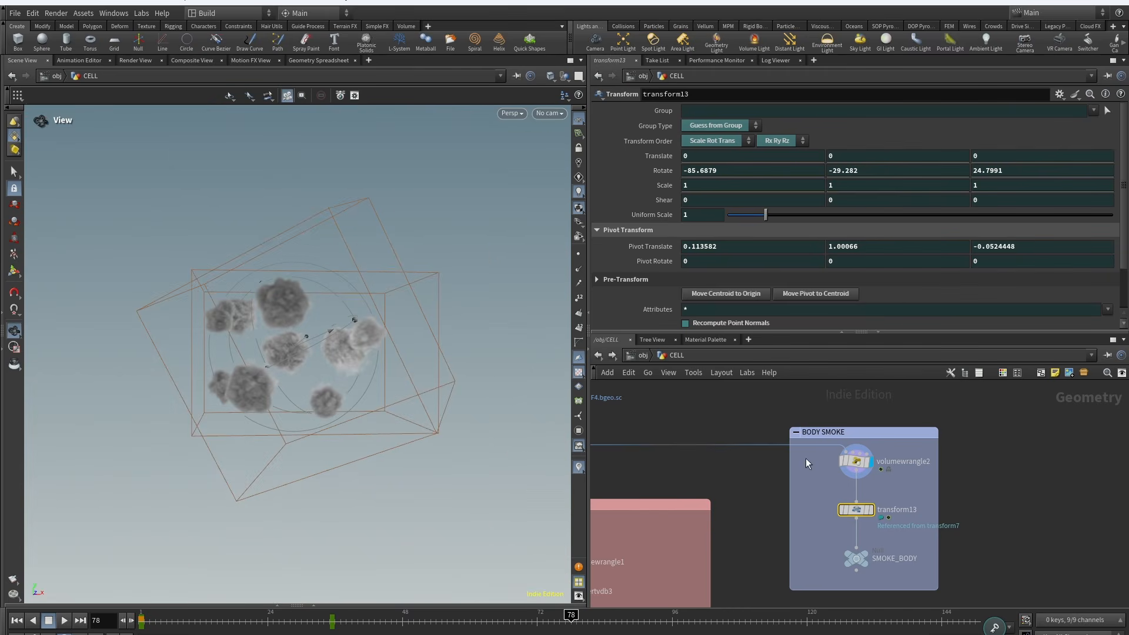
click(876, 494)
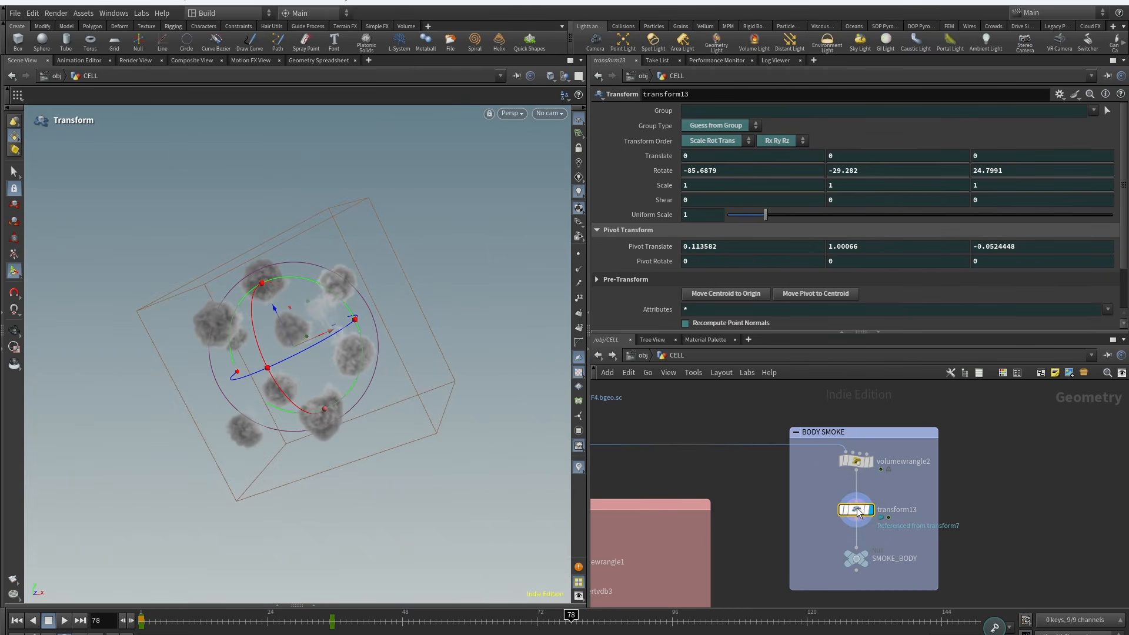
Step: Navigate into the BODY network box and inspect volumewrangle3's density-threshold VEX expression
scroll(926, 534, down, 5)
scroll(895, 439, up, 5)
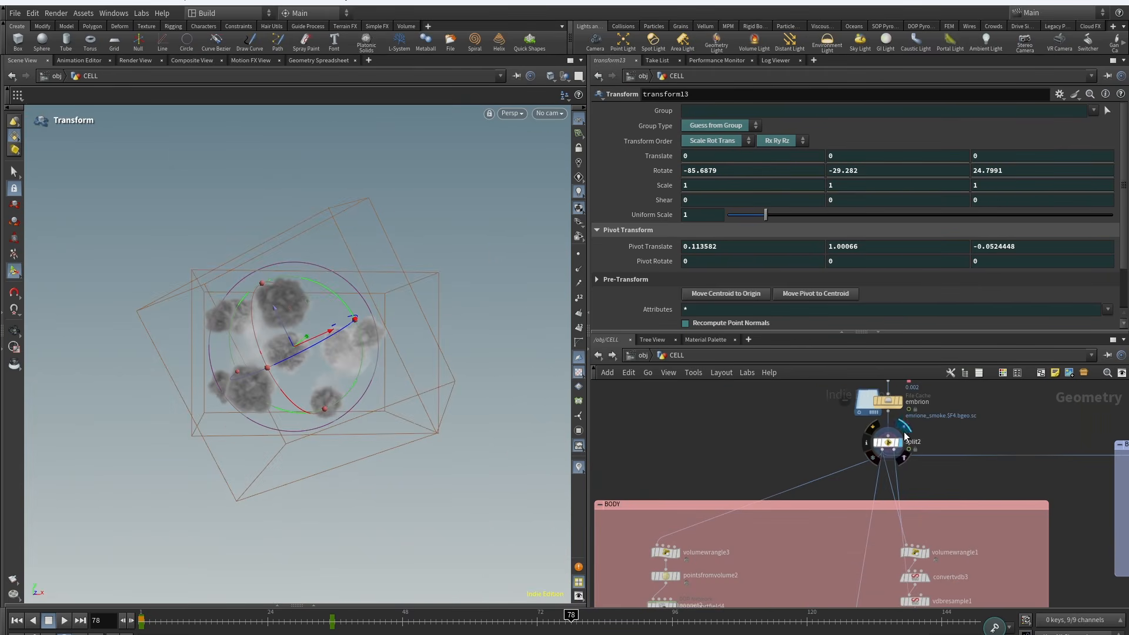
middle_drag(882, 510, 762, 413)
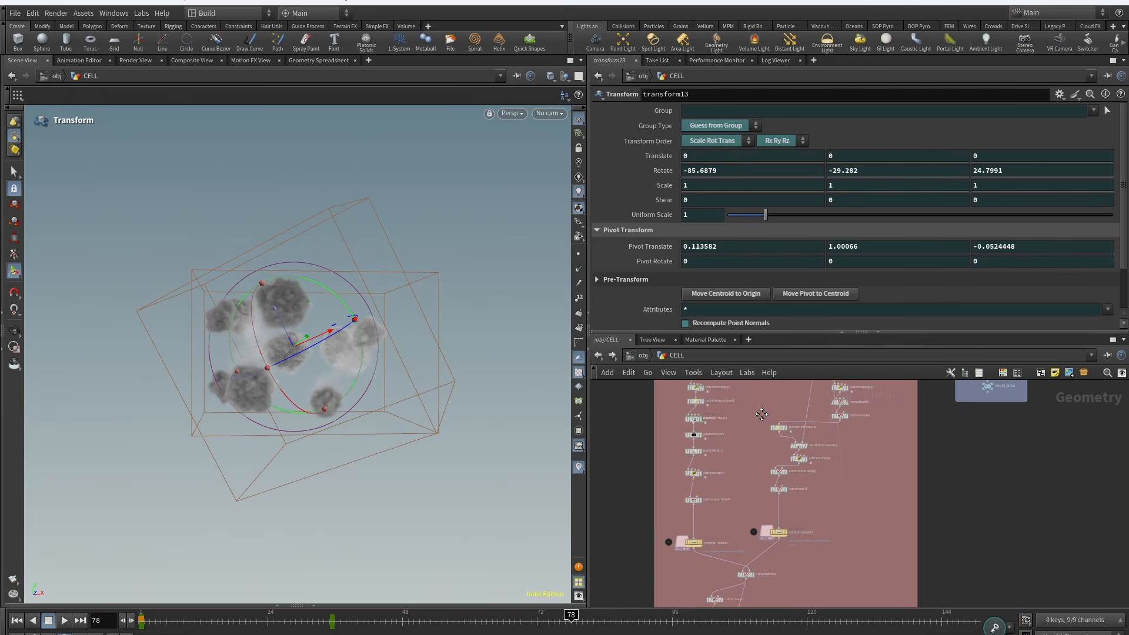
scroll(740, 426, up, 3)
click(702, 449)
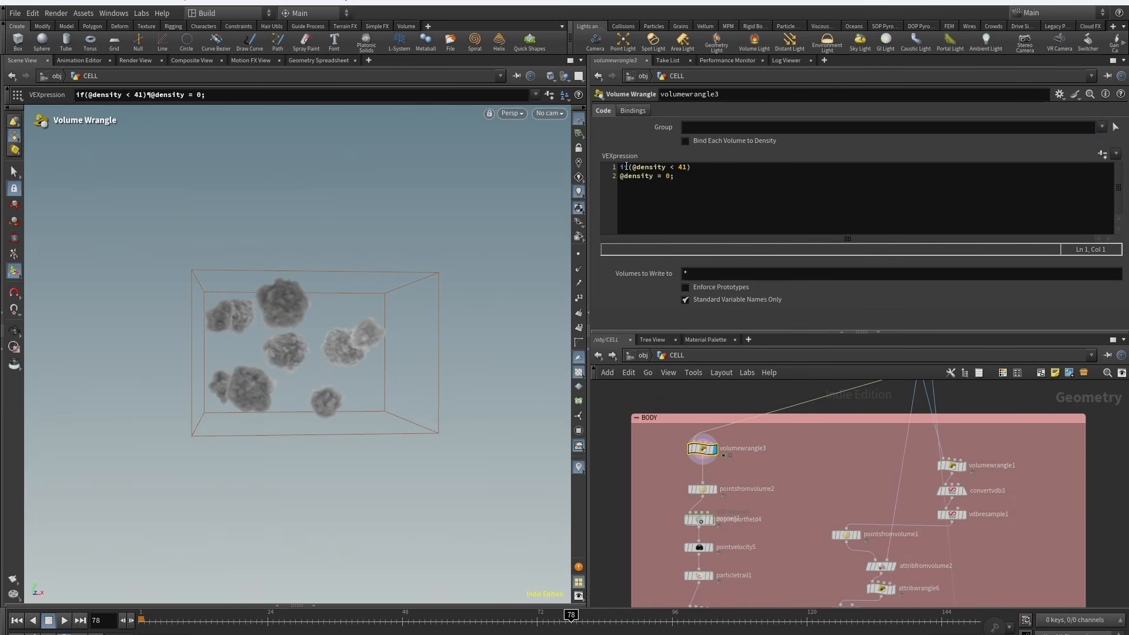
Step: Display the pointsfromvolume2 node's output in the viewport to compare the points with the smoke
middle_drag(749, 503, 766, 493)
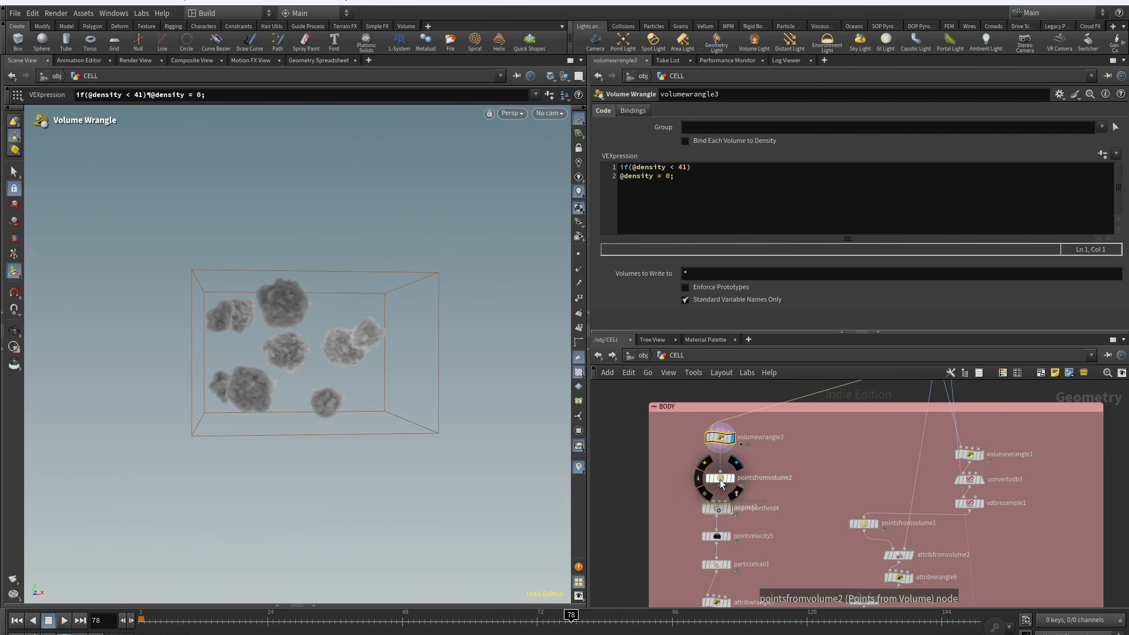
drag(719, 479, 719, 461)
click(736, 450)
mouse_move(717, 510)
mouse_down()
mouse_move(736, 521)
mouse_move(724, 481)
mouse_move(720, 512)
mouse_up()
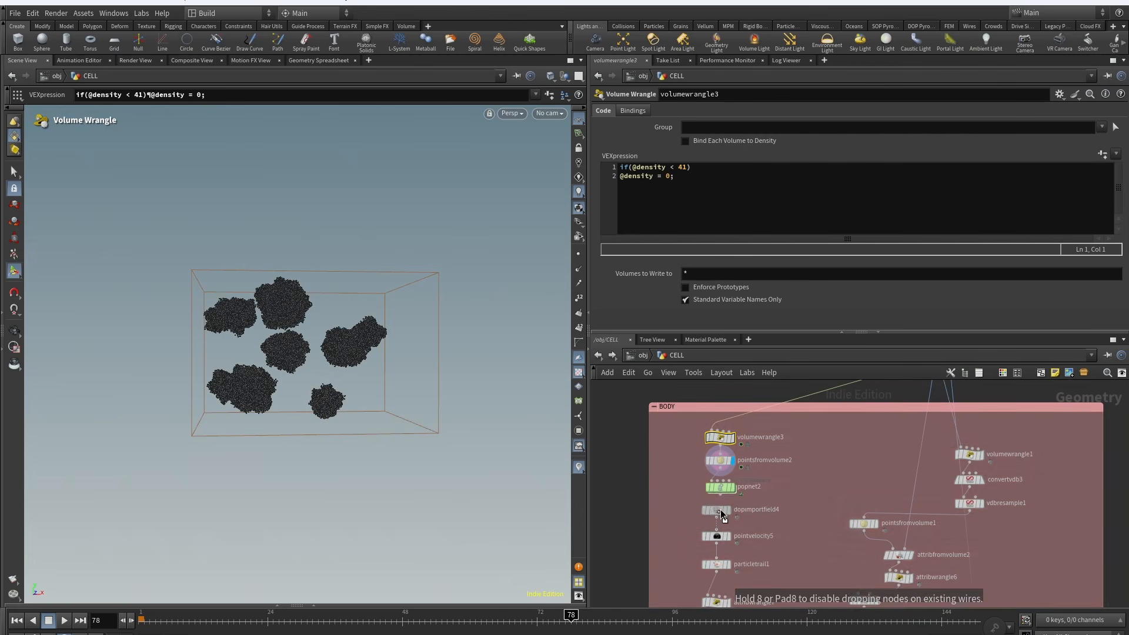
Step: Dive into the popnet2 particle network and inspect popadvectbyvolumes1's velocity source parameters
middle_drag(721, 512, 709, 467)
click(709, 441)
click(722, 442)
drag(147, 623, 396, 620)
key(i)
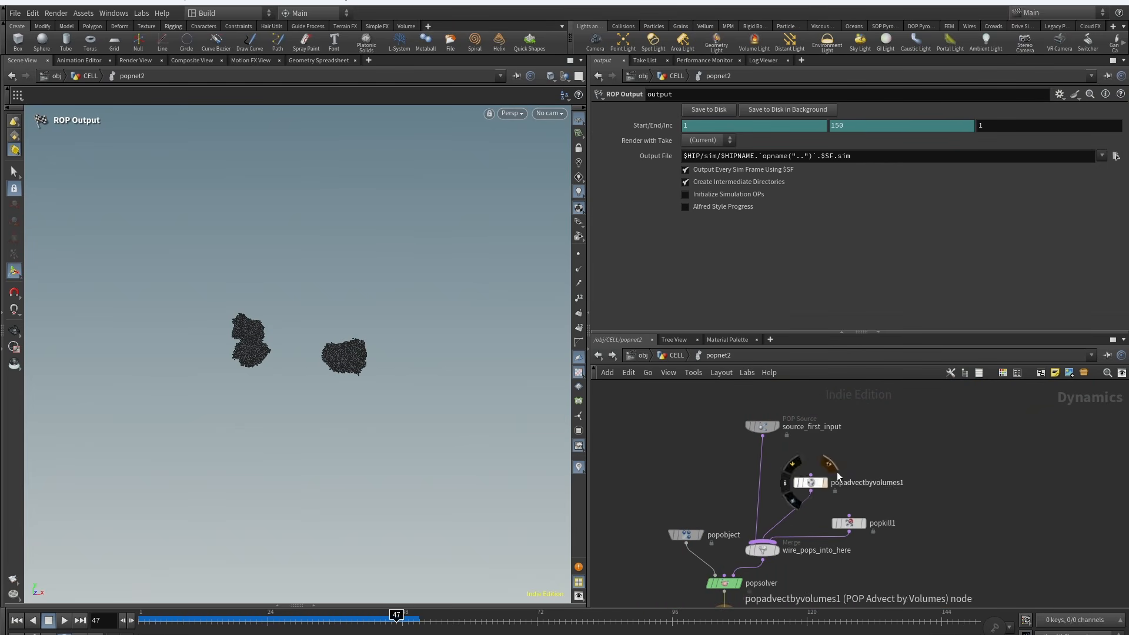
click(797, 485)
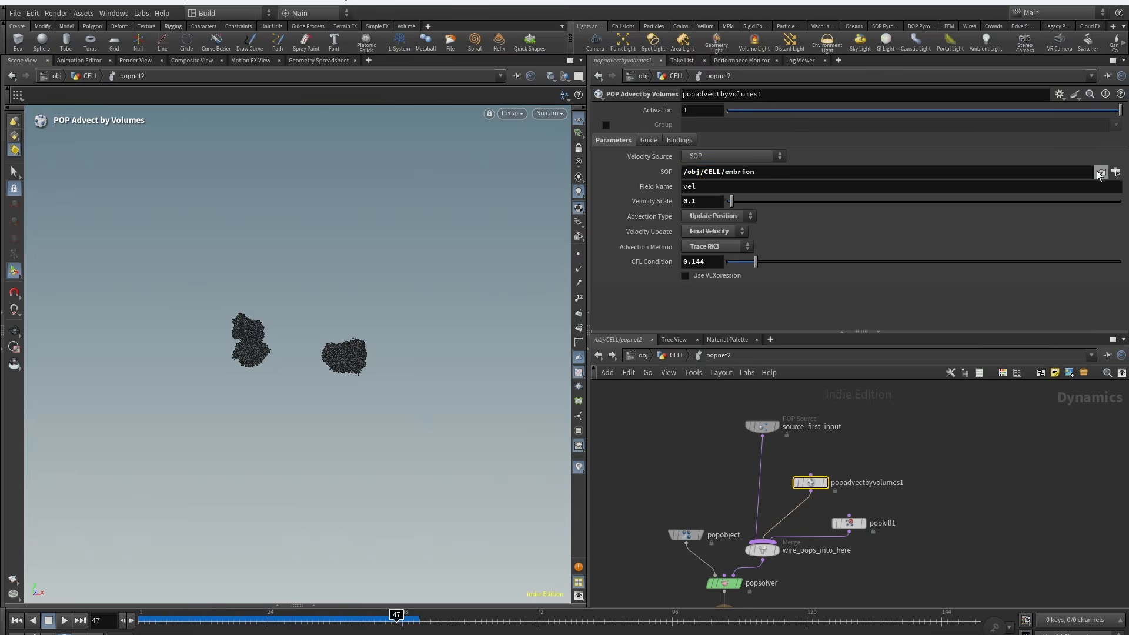
Step: Jump to the referenced embrion file cache, then return to popnet2 and inspect popkill1's VEX rule
click(1101, 172)
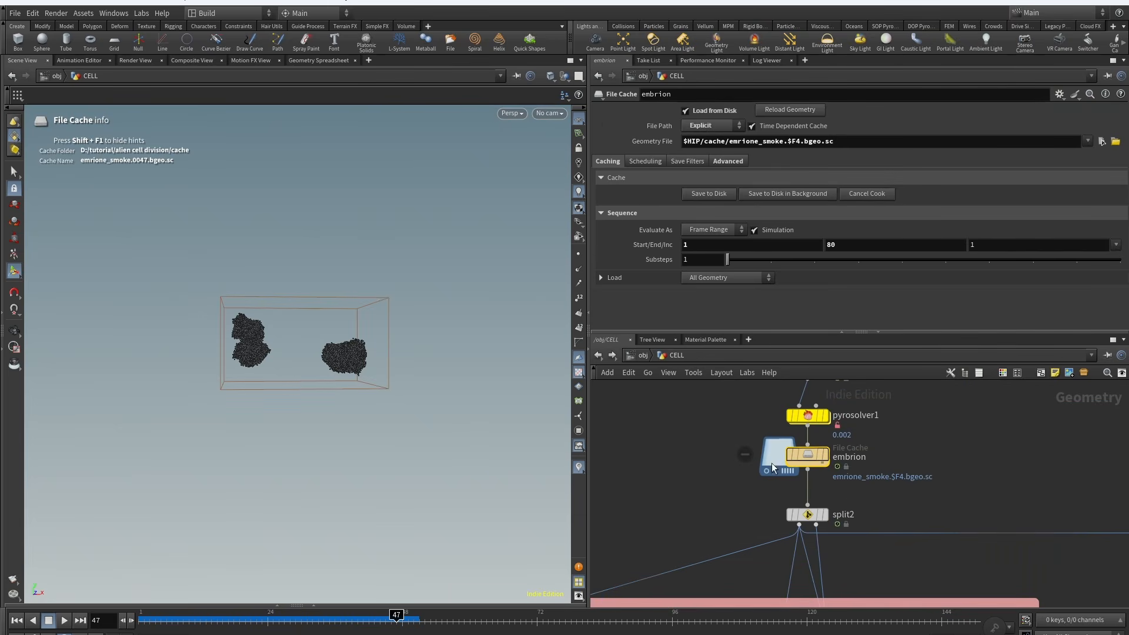
scroll(771, 456, down, 3)
middle_drag(658, 570, 806, 474)
scroll(806, 474, up, 3)
double_click(806, 475)
middle_drag(958, 462, 957, 486)
click(893, 493)
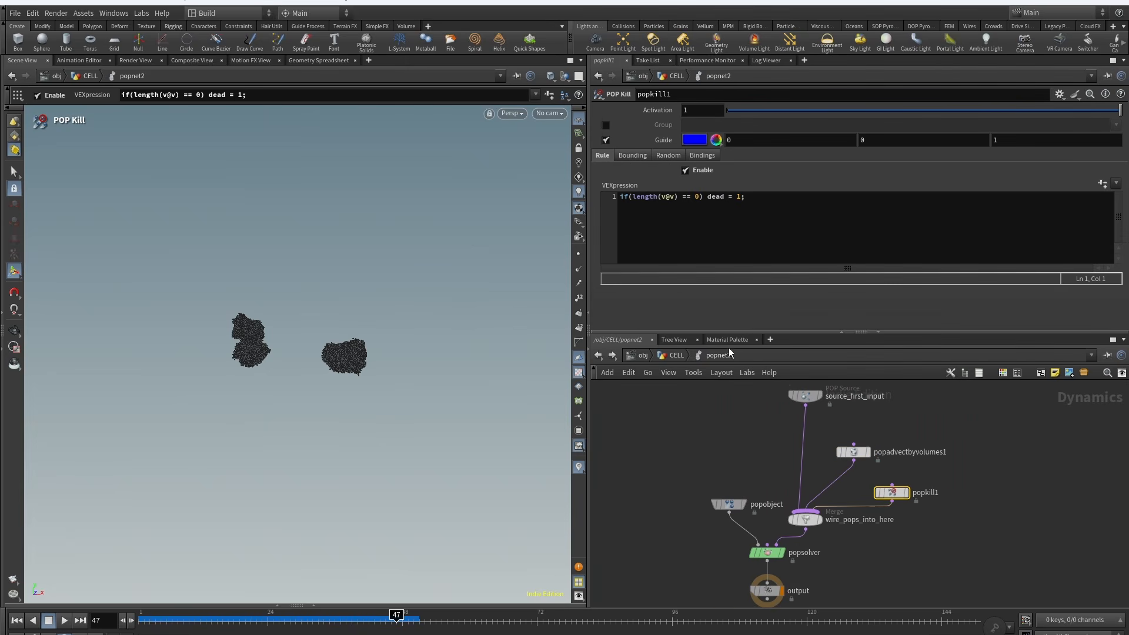
Step: Inspect source_first_input's birth settings and return up to the CELL geometry level
drag(757, 195, 617, 199)
middle_drag(805, 398, 792, 415)
click(792, 414)
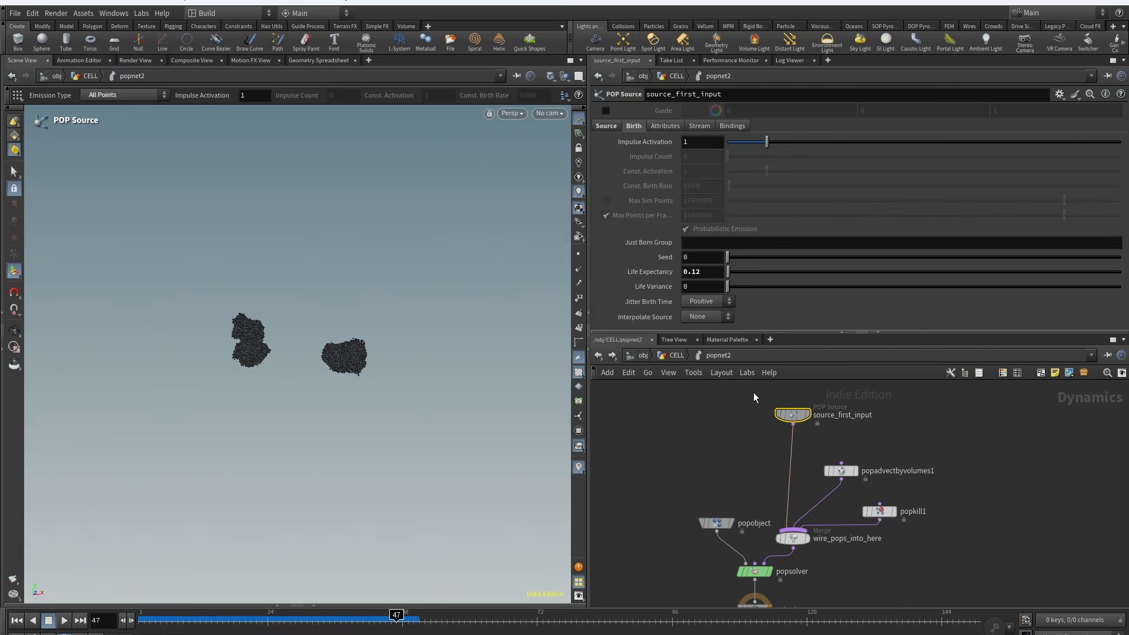
click(605, 126)
key(u)
Step: Inspect pointvelocity5 and particletrail1, displaying the particle trails and scrubbing the timeline
middle_drag(752, 482, 704, 419)
click(754, 448)
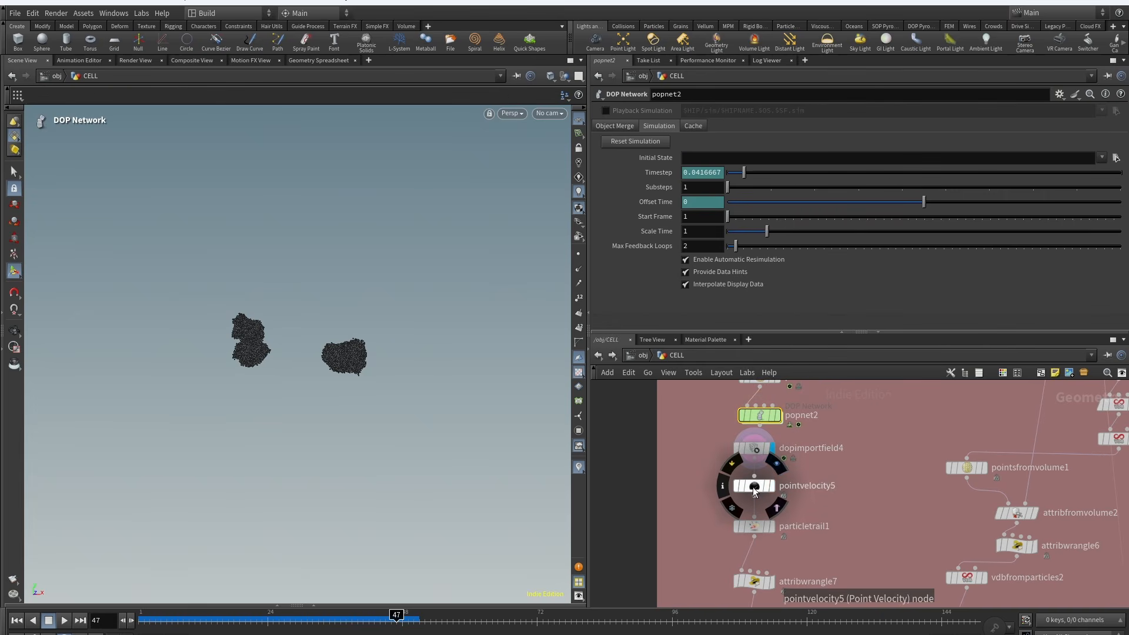
click(755, 488)
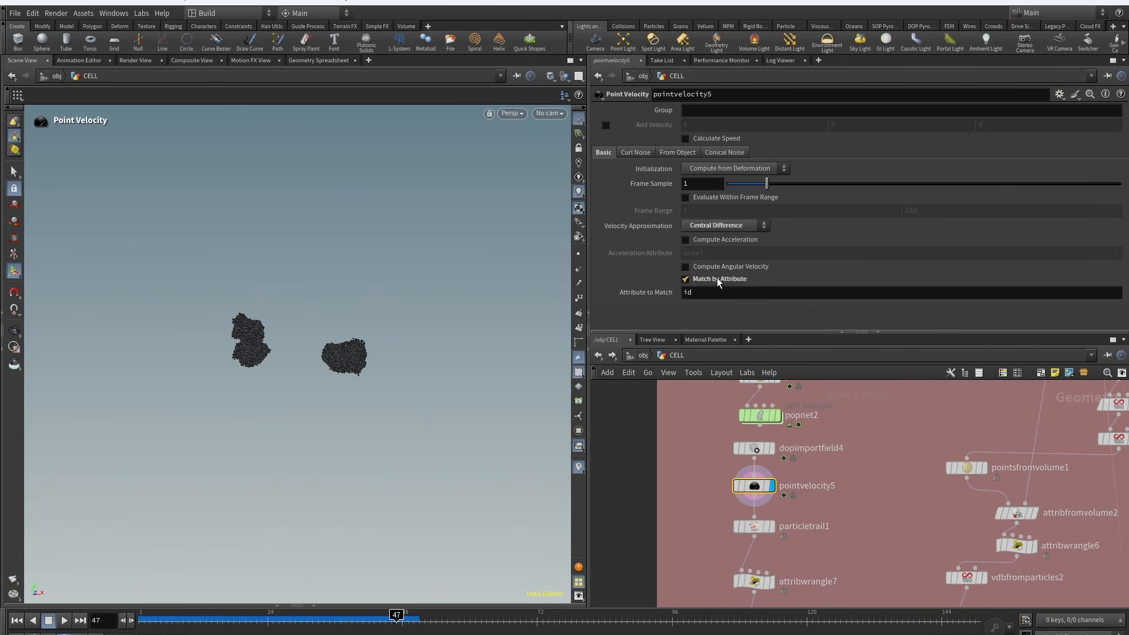
middle_drag(708, 520, 707, 460)
click(758, 469)
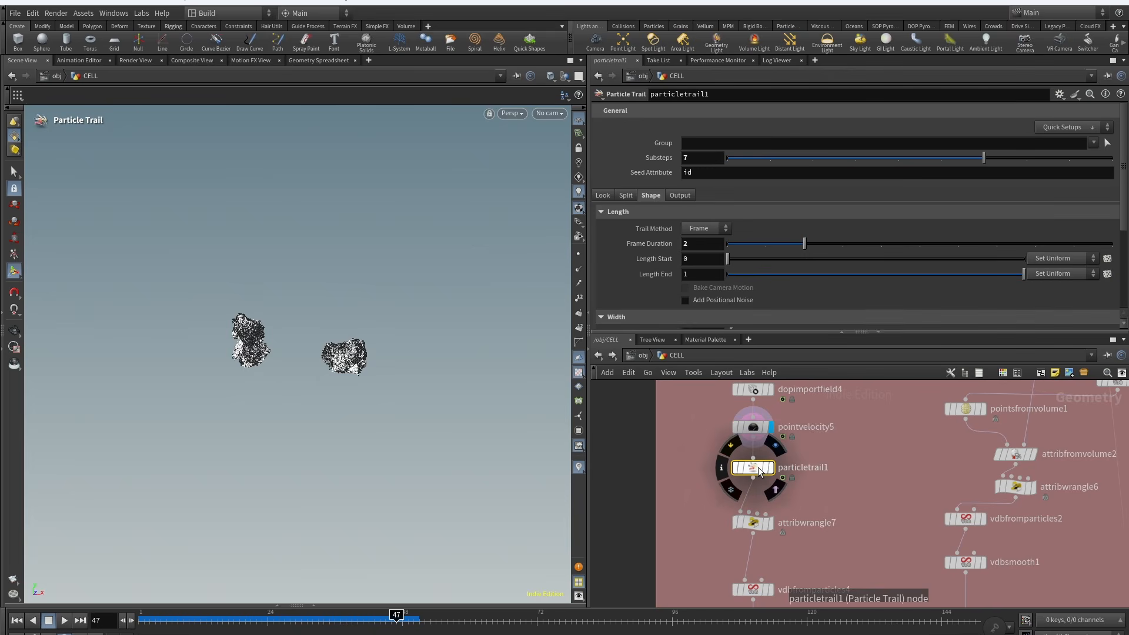
click(771, 468)
alt+right_drag(308, 403, 360, 250)
drag(241, 618, 345, 618)
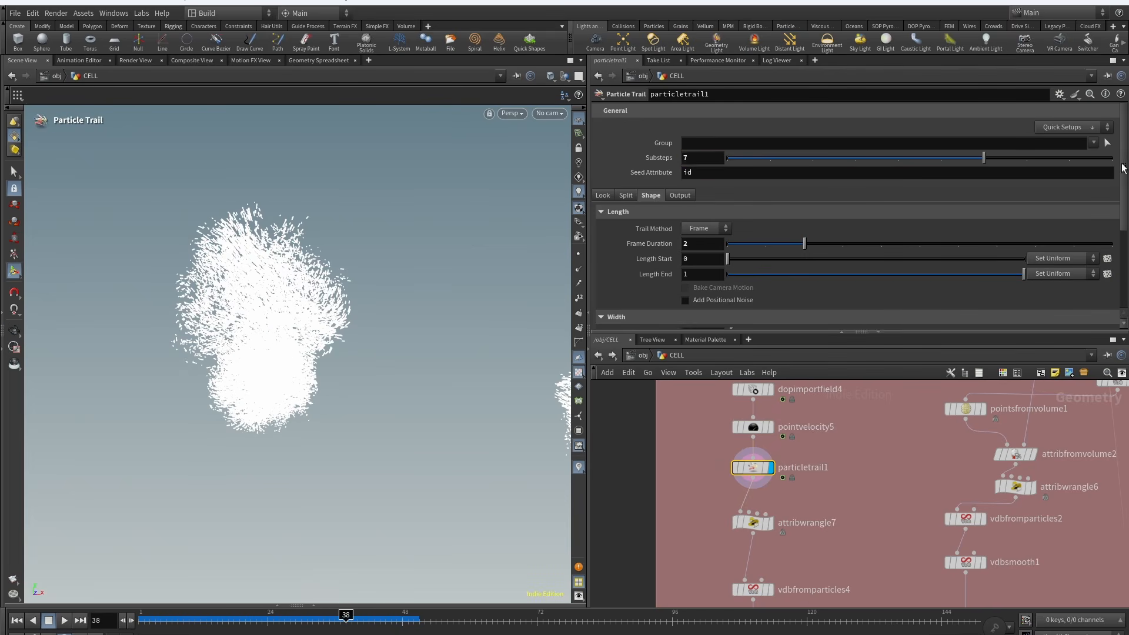
Step: Inspect attribwrangle7's pscale expression and display the vdbfromparticles4 output
mouse_move(1123, 168)
mouse_down()
mouse_move(1126, 233)
mouse_move(1125, 154)
mouse_up()
middle_drag(834, 528, 866, 452)
click(785, 448)
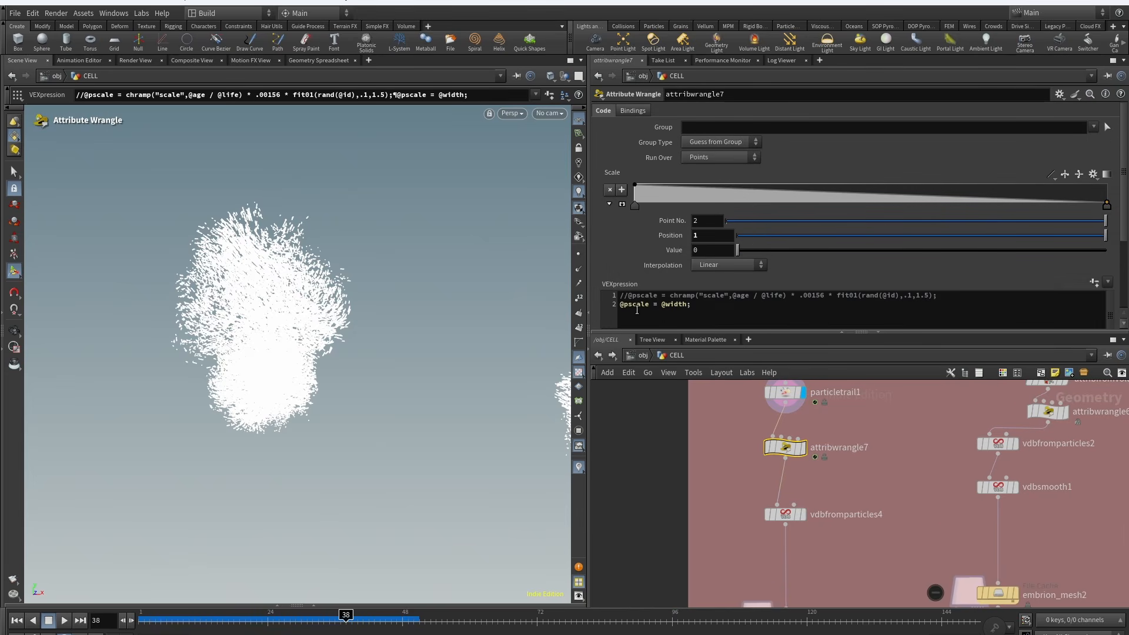
middle_drag(733, 547, 710, 499)
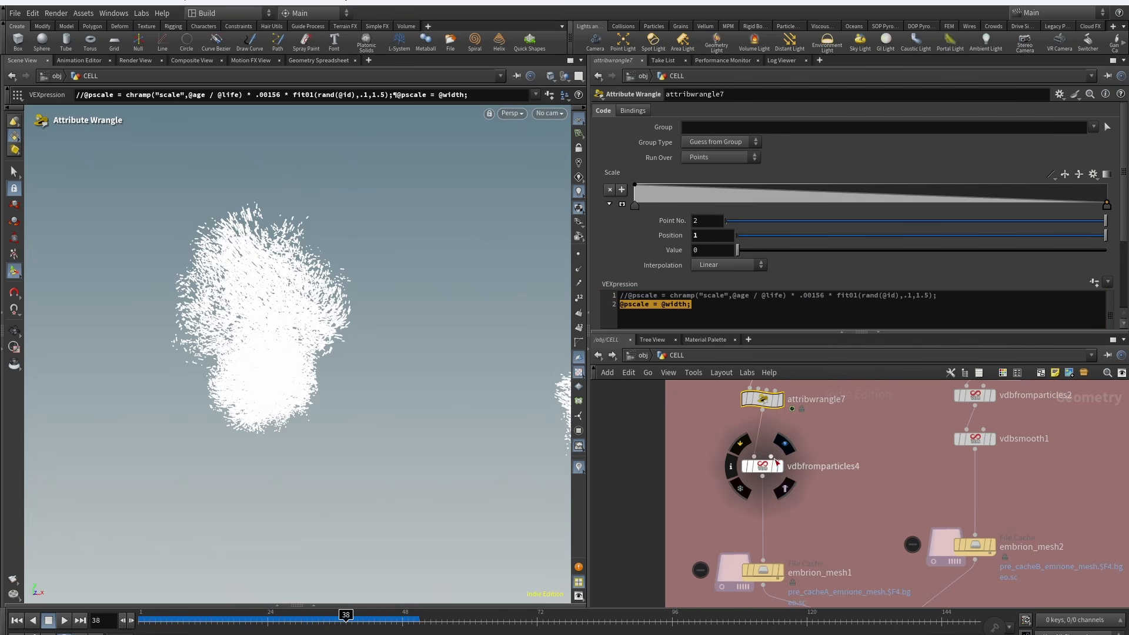
click(762, 466)
click(779, 466)
Step: Scrub the timeline, orbit the view and inspect the embrion_mesh1 file cache settings
scroll(350, 318, down, 5)
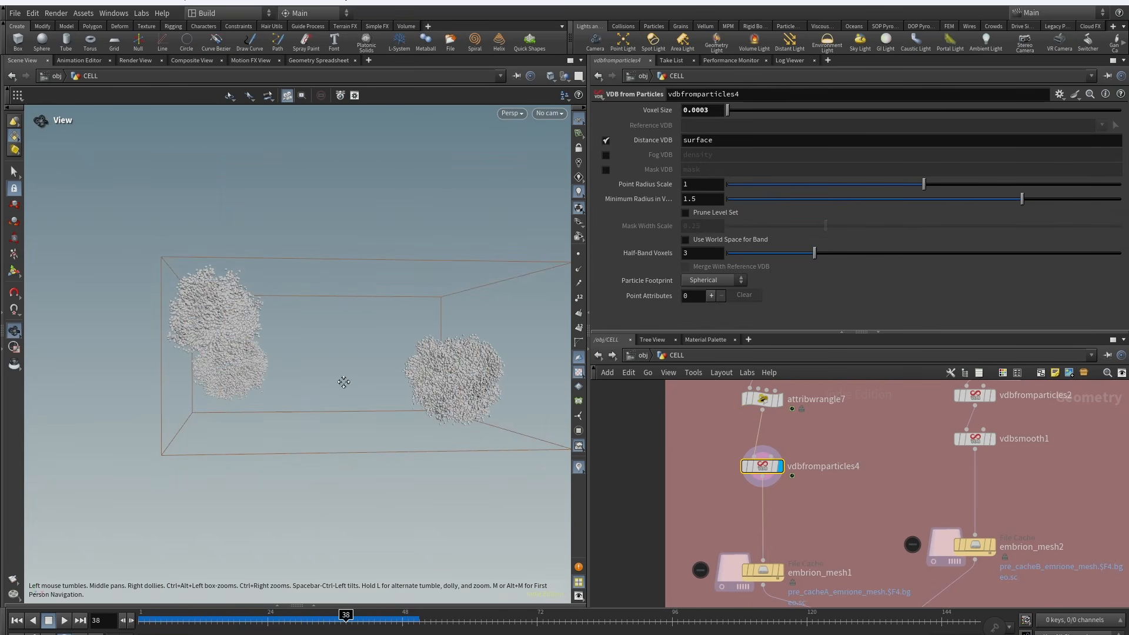
click(246, 621)
scroll(343, 312, up, 5)
drag(343, 313, 300, 347)
middle_drag(793, 500, 799, 418)
click(787, 488)
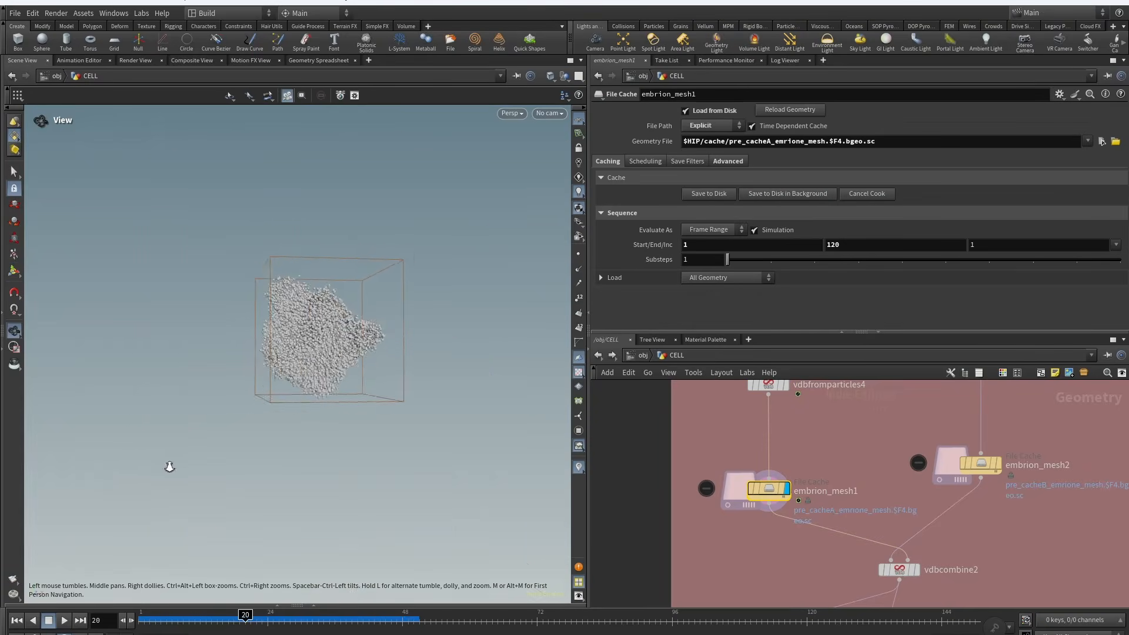
Step: Browse the BODY box nodes and inspect volumewrangle1's density-threshold expression
scroll(847, 520, down, 5)
scroll(847, 521, up, 5)
middle_drag(846, 520, 877, 504)
drag(888, 533, 828, 429)
drag(840, 445, 714, 434)
mouse_move(878, 423)
middle_down()
mouse_move(857, 548)
mouse_move(877, 423)
middle_up()
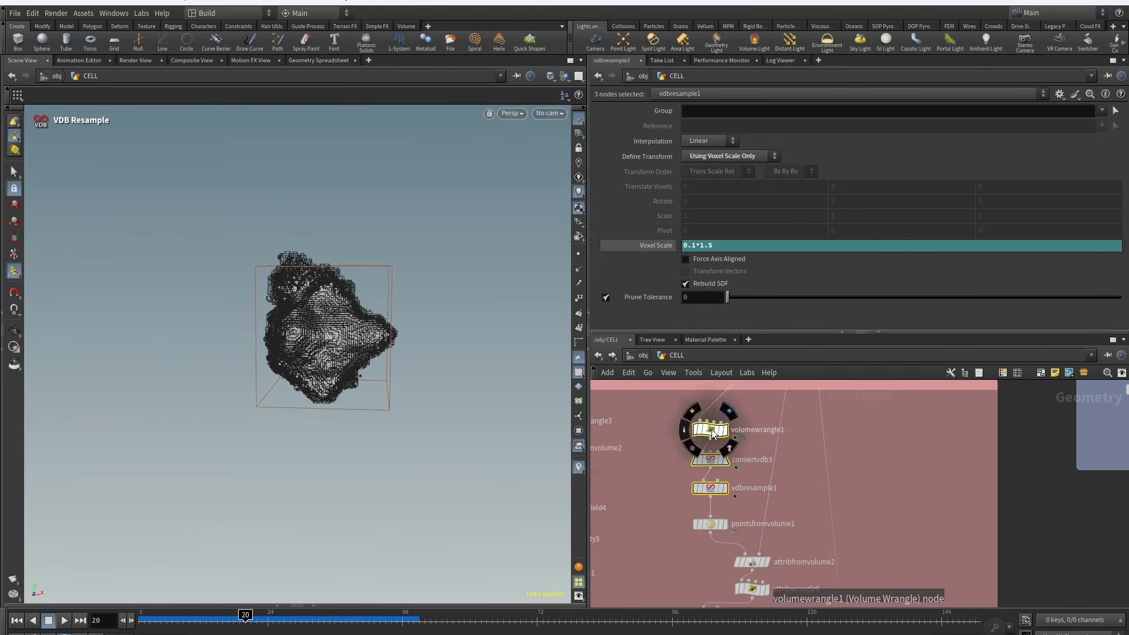
click(710, 430)
click(732, 415)
drag(689, 180, 616, 170)
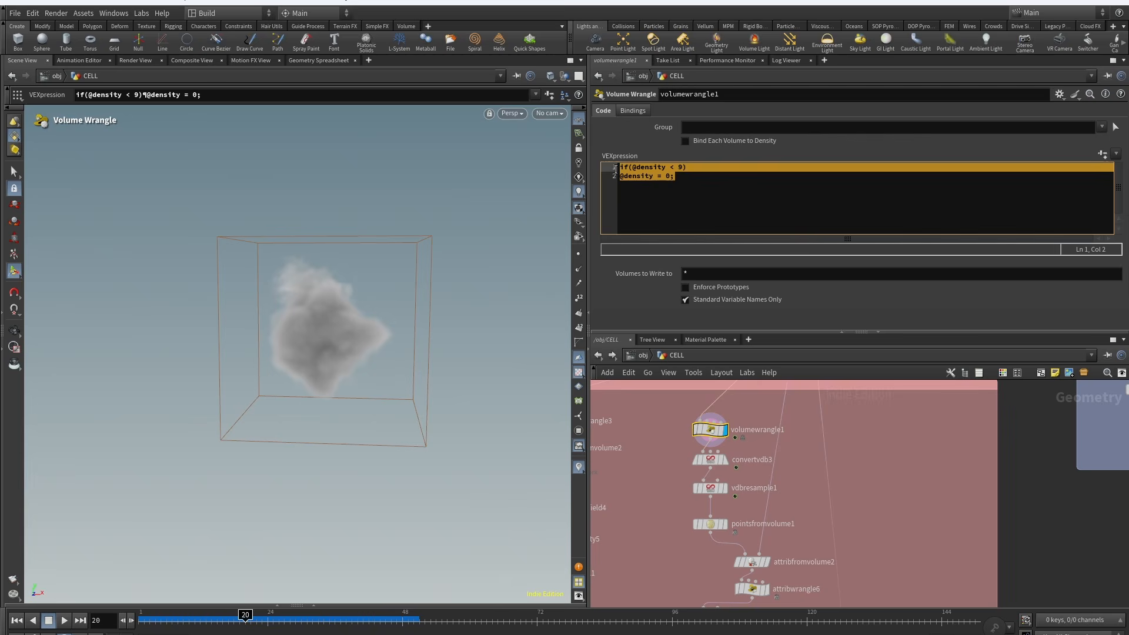
click(698, 182)
Step: Display the convertvdb3 output and inspect vdbresample1's voxel scale setting
middle_drag(658, 502, 677, 466)
click(741, 423)
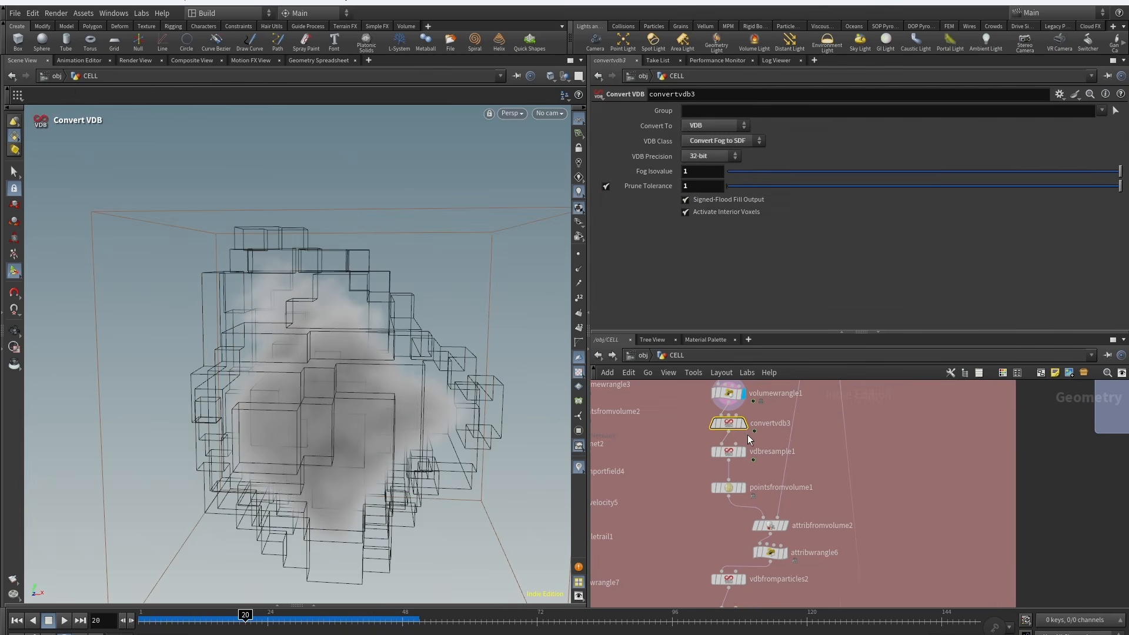
click(743, 451)
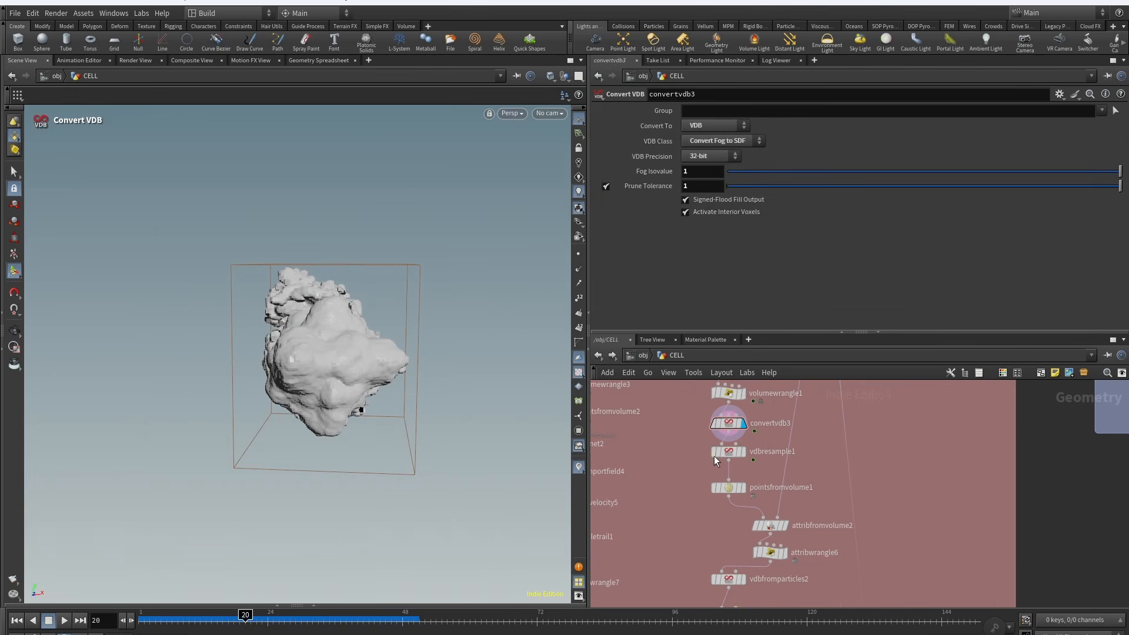
click(713, 454)
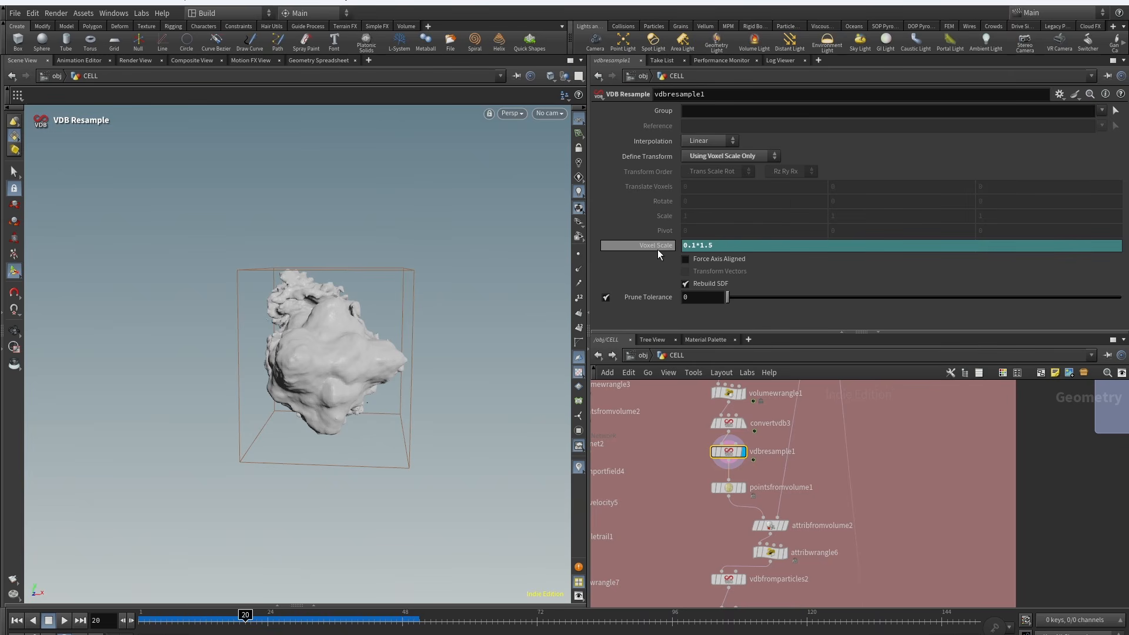
mouse_move(316, 355)
alt+mouse_down()
mouse_move(283, 353)
mouse_move(310, 354)
alt+mouse_up()
Step: Inspect pointsfromvolume1, attribfromvolume2 and attribwrangle6's pscale remapping expression
click(742, 487)
click(720, 487)
middle_drag(681, 519, 634, 540)
scroll(641, 541, down, 3)
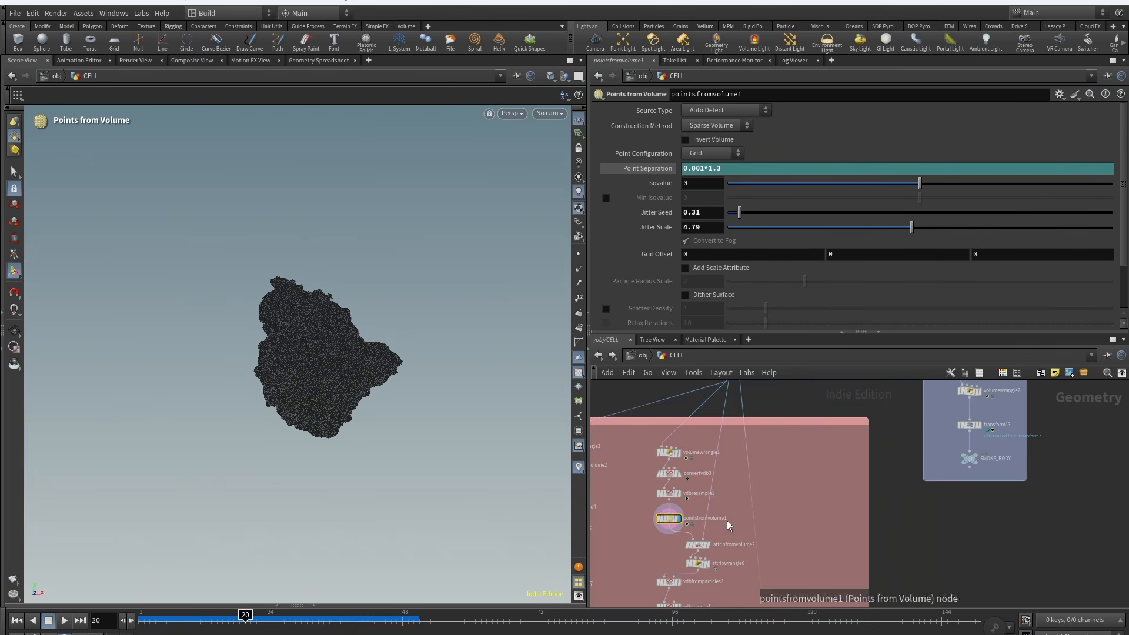
scroll(700, 523, up, 4)
click(692, 499)
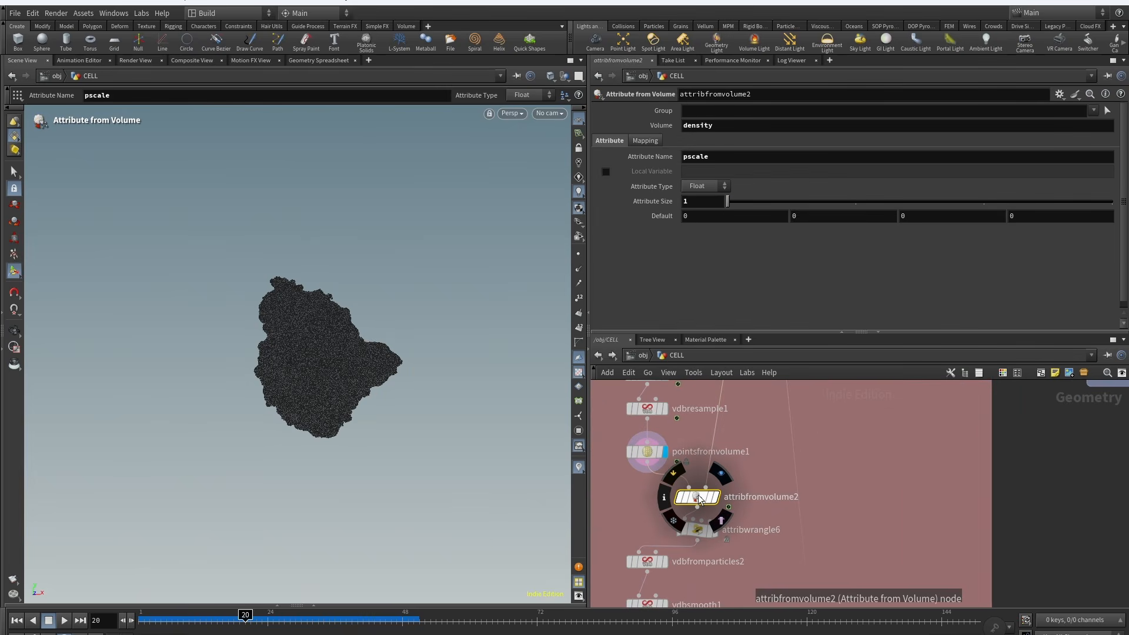
click(720, 474)
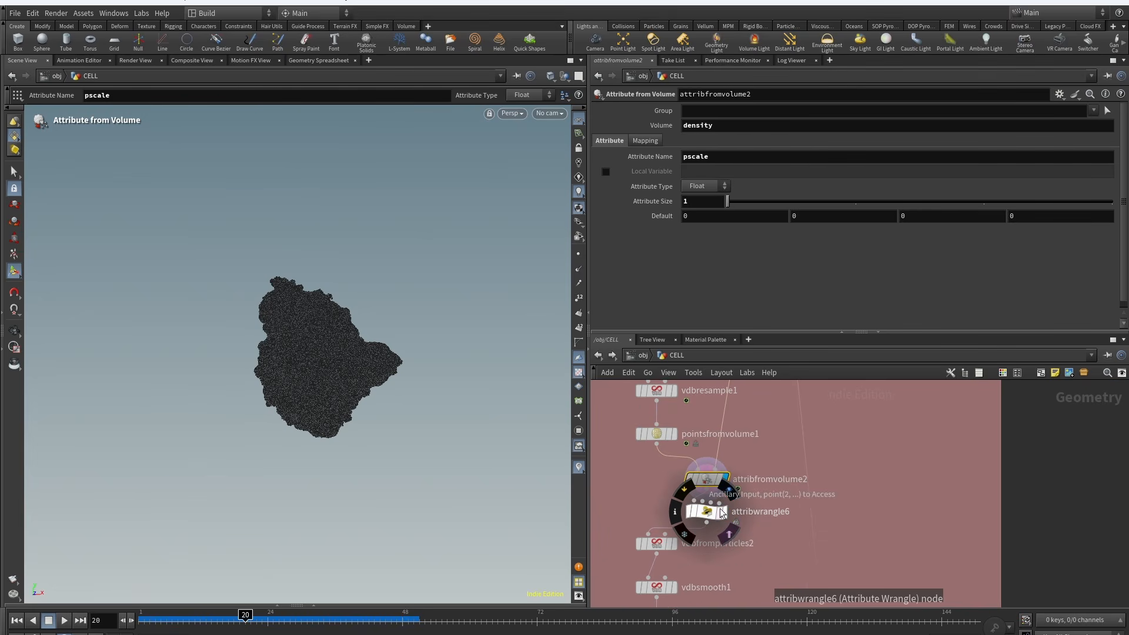
click(729, 501)
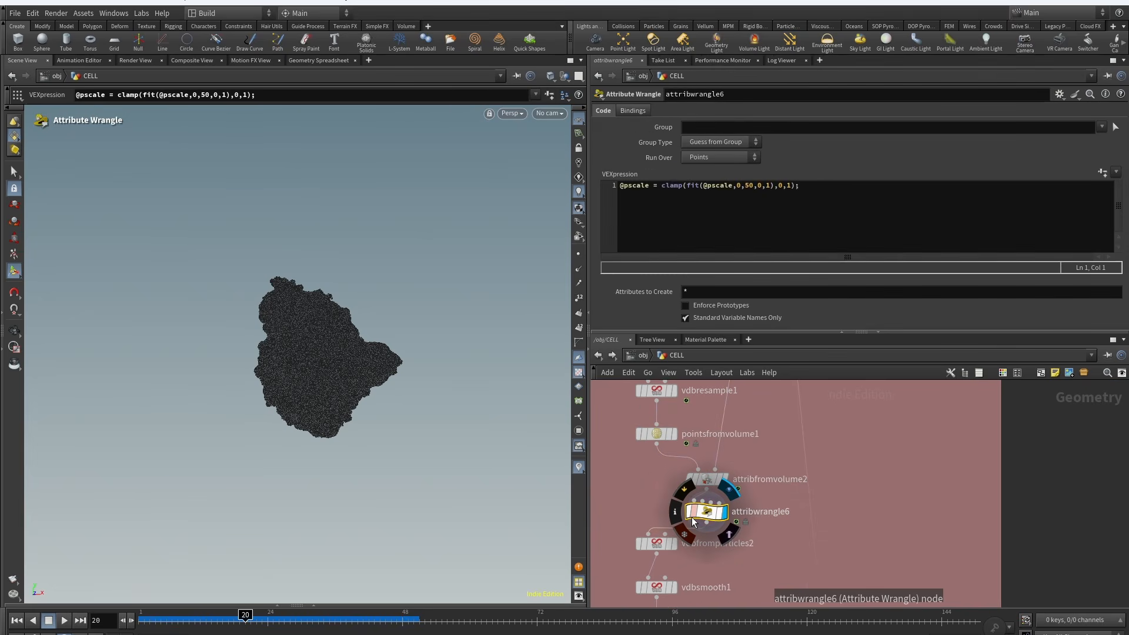
Step: Display and orbit around the vdbfromparticles2 and vdbsmooth1 outputs to examine the meshed surface
middle_drag(751, 546, 791, 499)
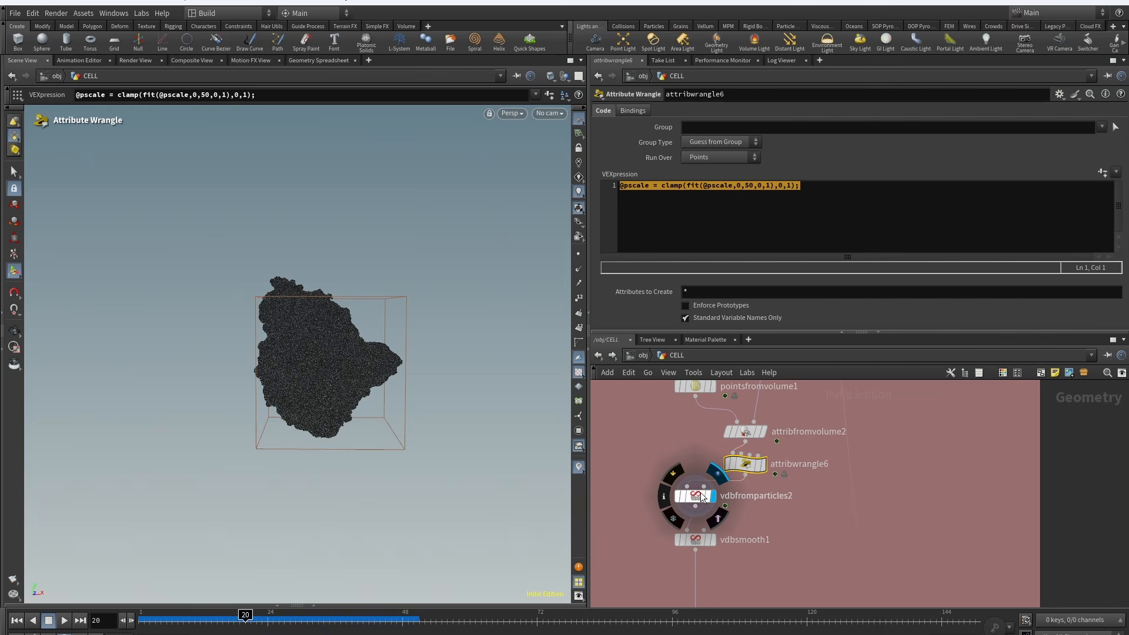
click(701, 498)
scroll(448, 305, up, 2)
drag(449, 305, 335, 311)
middle_drag(699, 536, 715, 477)
click(732, 459)
drag(272, 327, 377, 323)
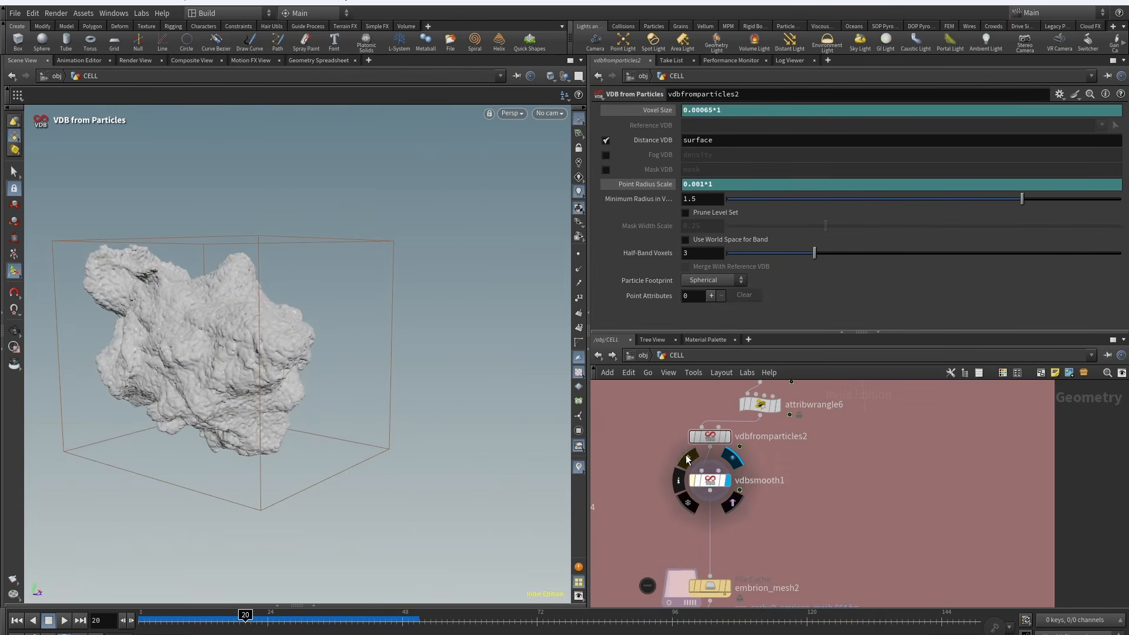
click(687, 460)
click(687, 460)
drag(283, 347, 400, 340)
Step: Inspect the embrion_mesh2 cache and vdbcombine2's SDF union settings and node info
middle_drag(802, 517, 829, 411)
click(758, 459)
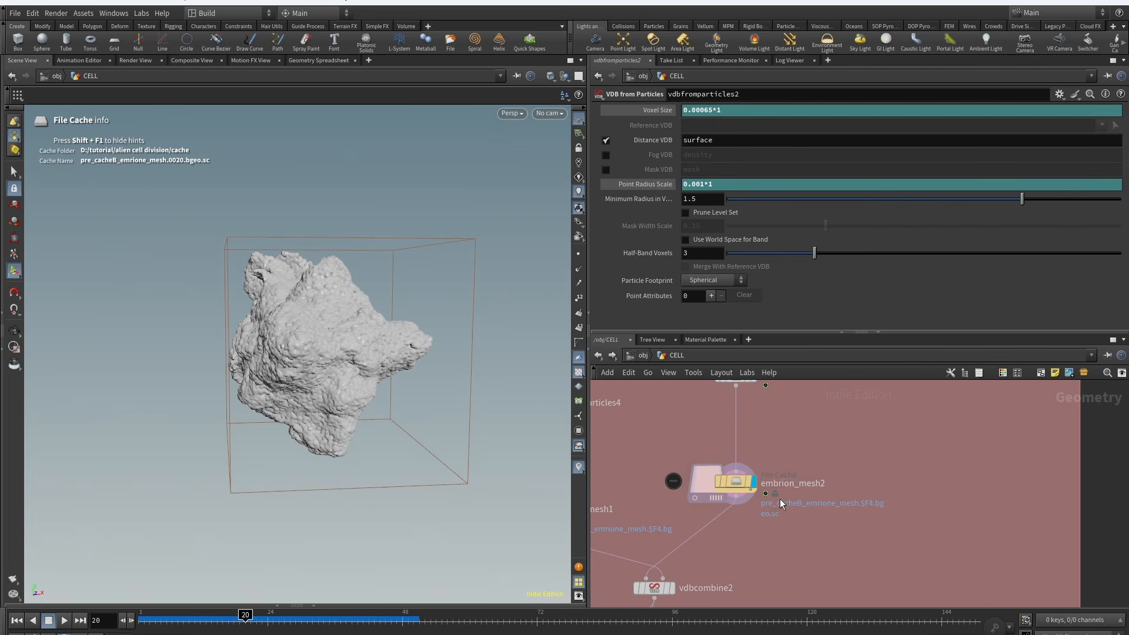
middle_drag(764, 535, 855, 440)
drag(809, 471, 689, 517)
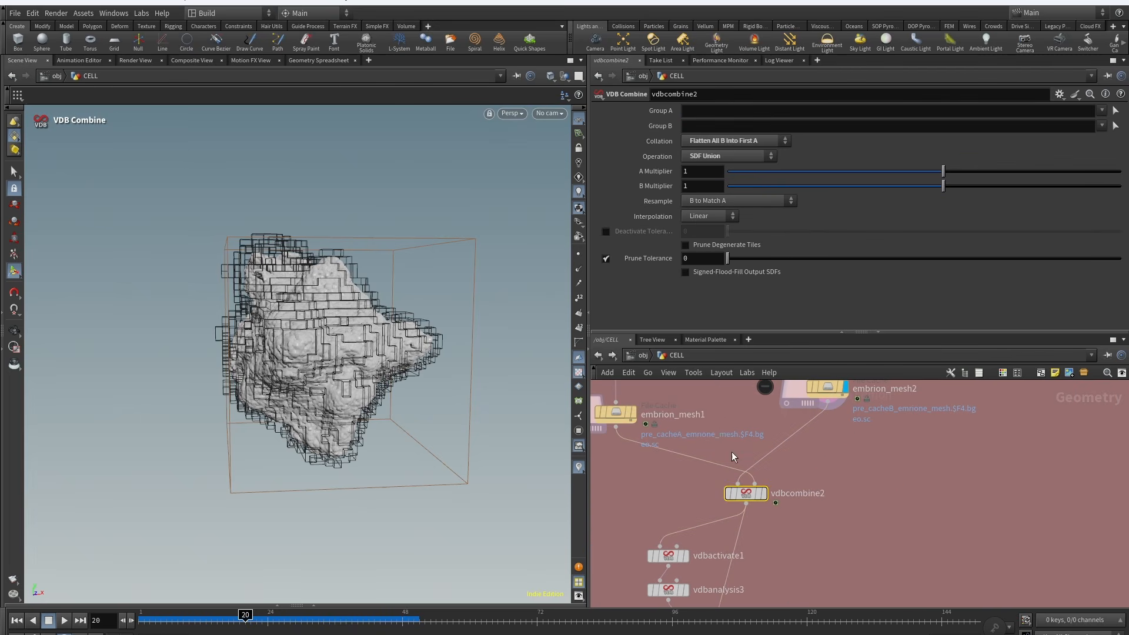
click(764, 493)
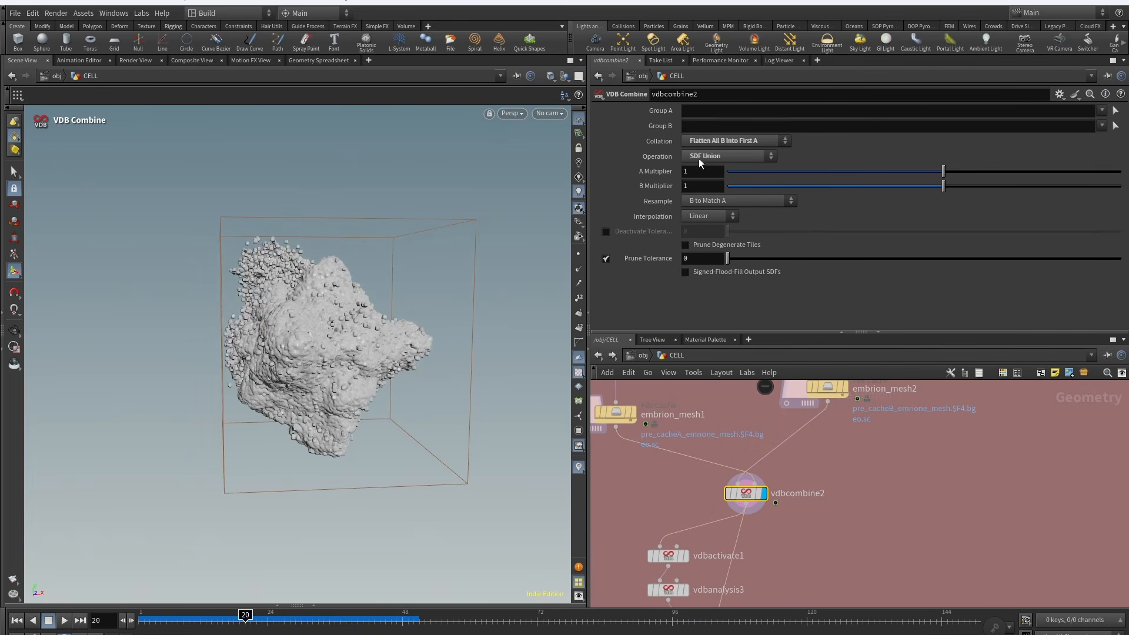
middle_click(744, 495)
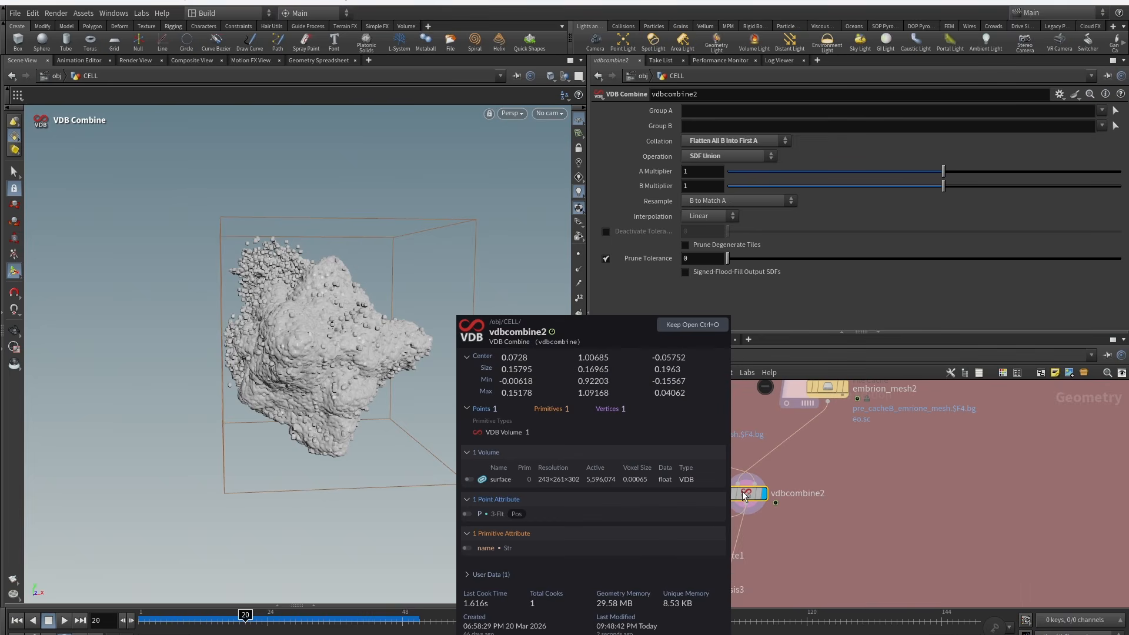
Step: Pan down the network, tidy the layout and inspect vdbactivate1's expand settings
middle_drag(748, 500, 775, 419)
mouse_move(705, 476)
middle_drag(714, 482, 717, 468)
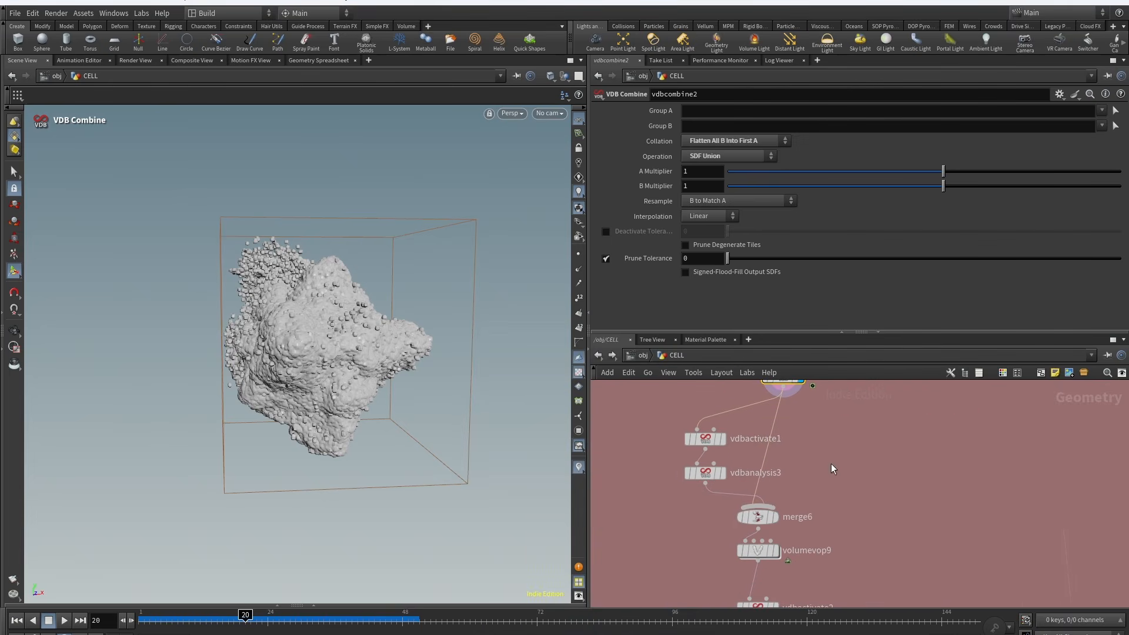
drag(670, 504, 726, 396)
key(l)
click(819, 463)
click(800, 463)
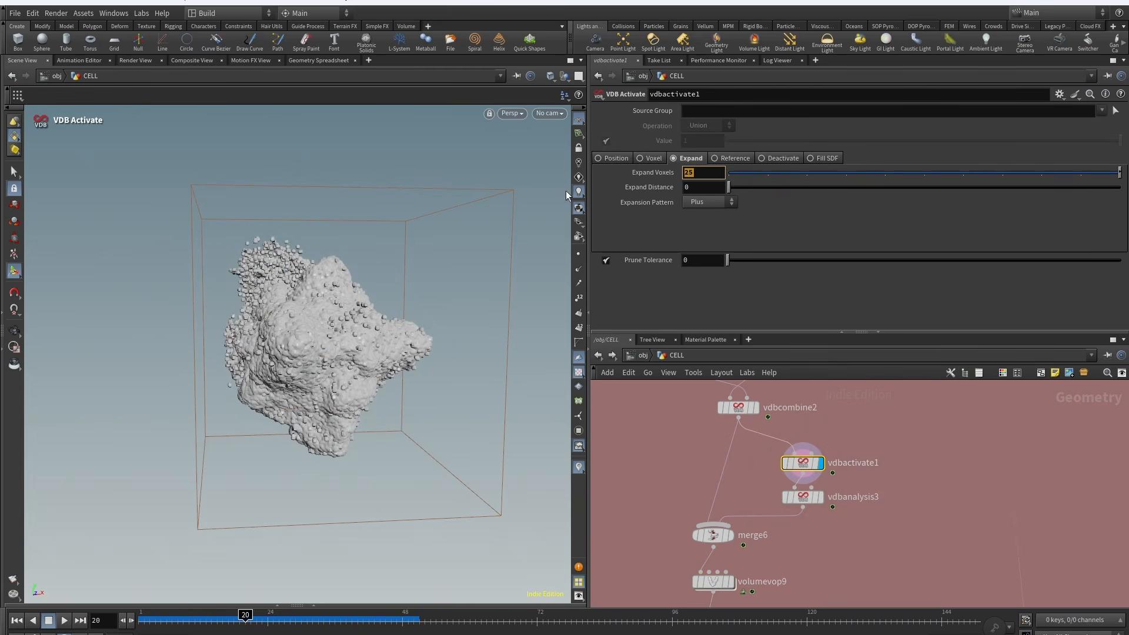
Step: Display vdbactivate1's output and inspect vdbanalysis3's Closest Point settings
click(827, 481)
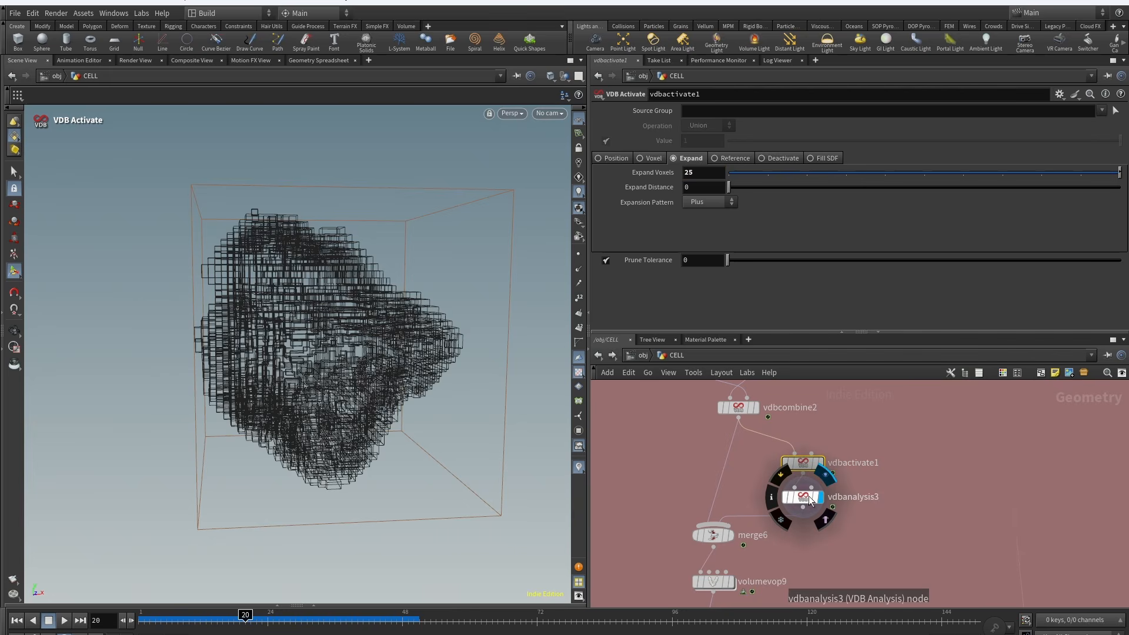
click(794, 504)
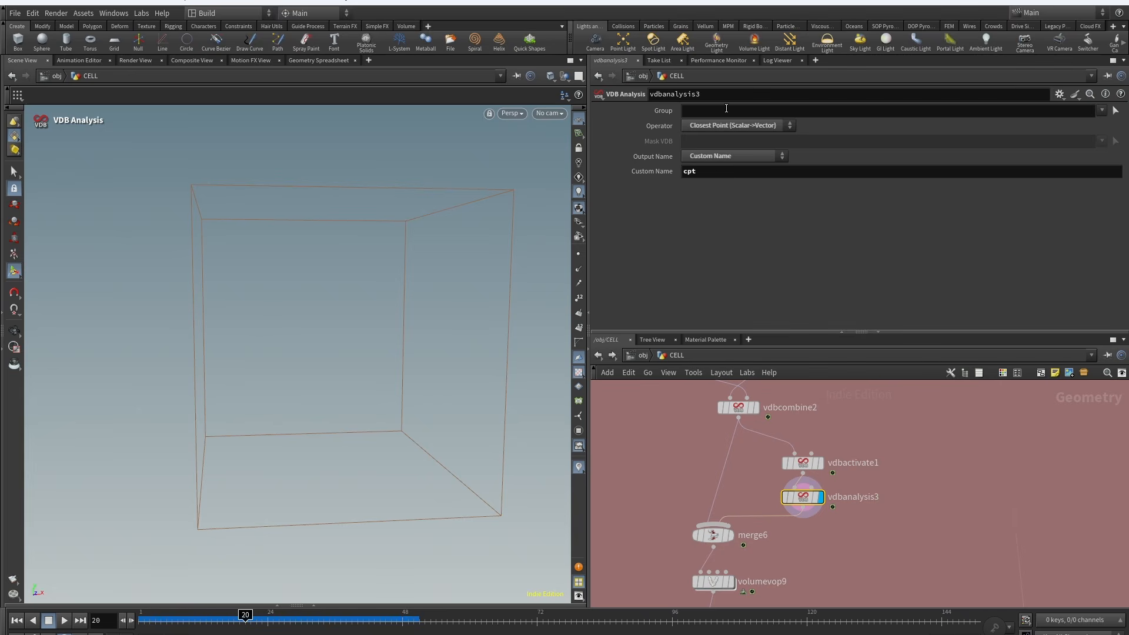
Step: Dive into volumevop9 to examine its noise nodes and return to the CELL network
click(731, 581)
double_click(764, 489)
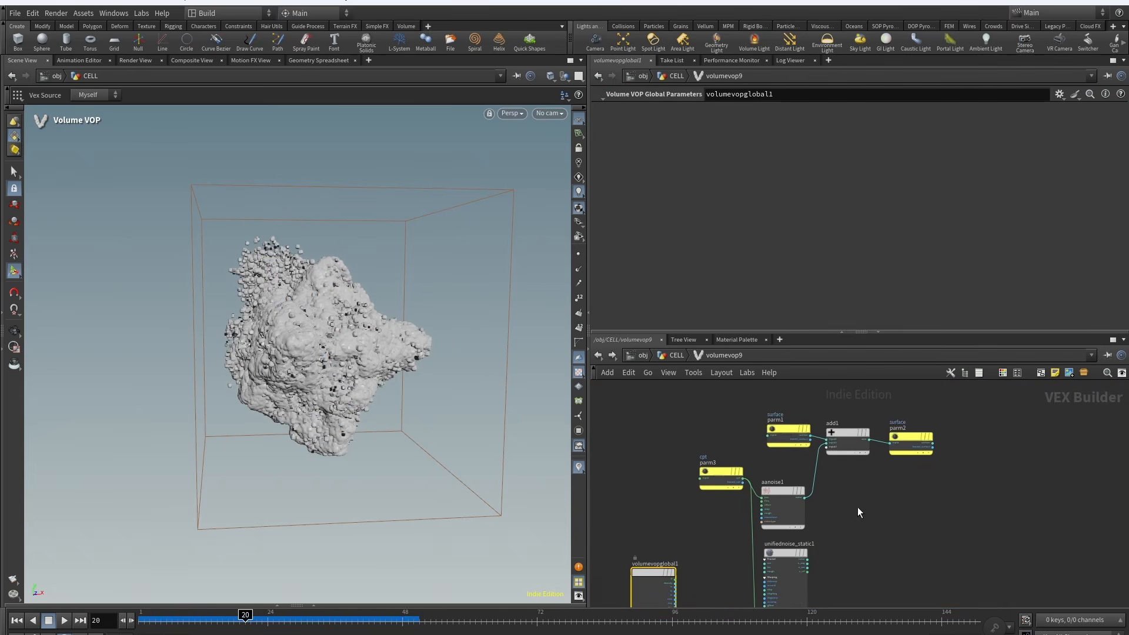
scroll(863, 441, up, 3)
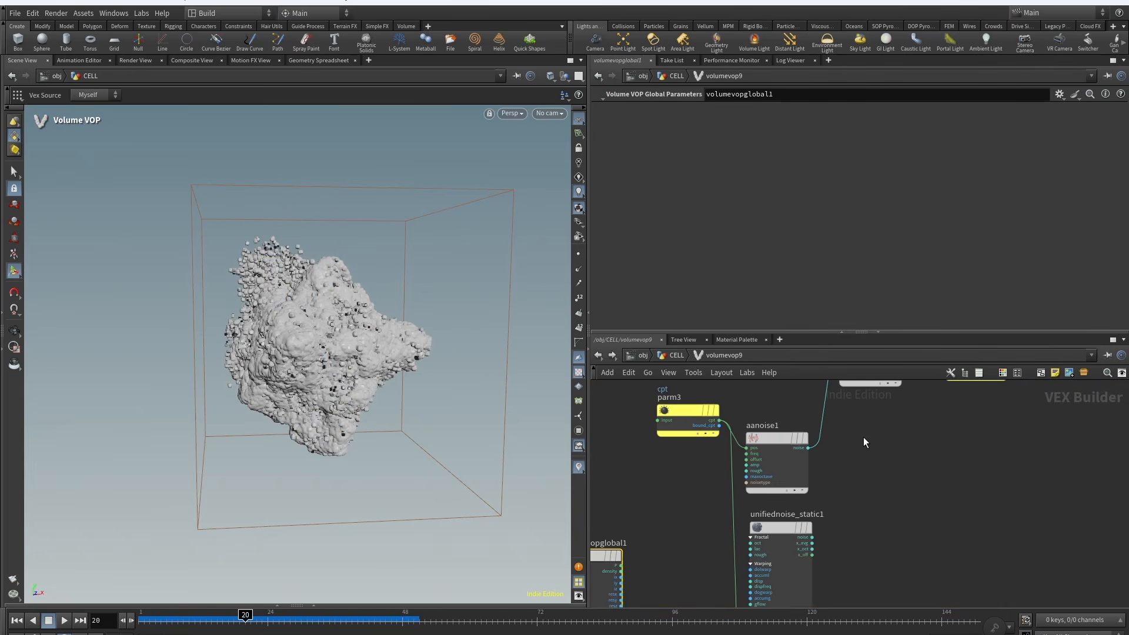
key(u)
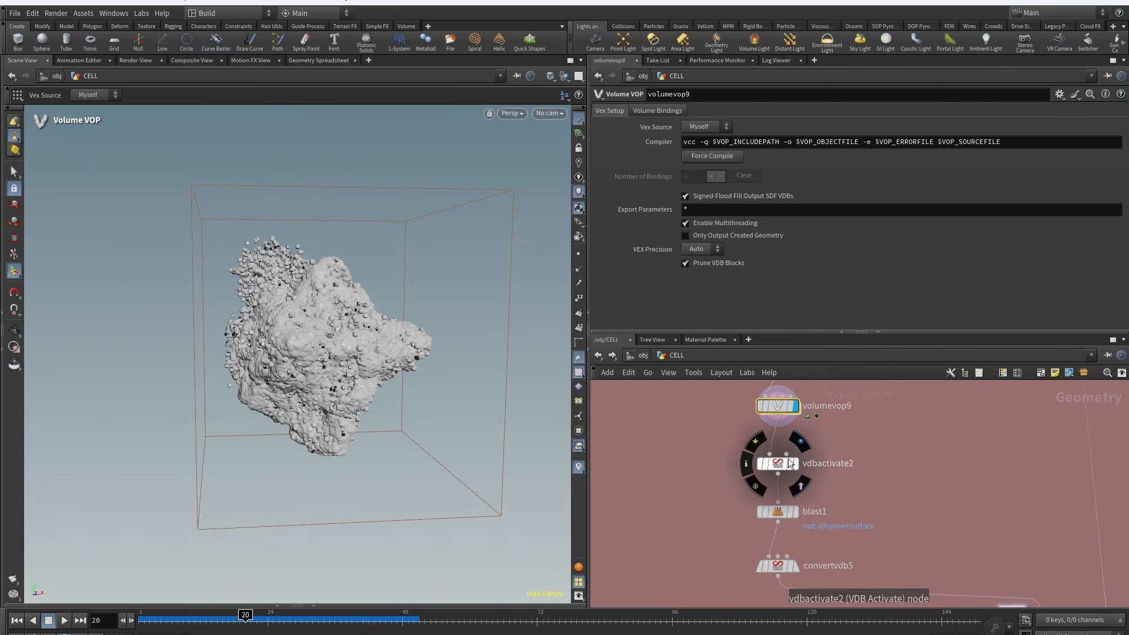
click(793, 462)
click(779, 465)
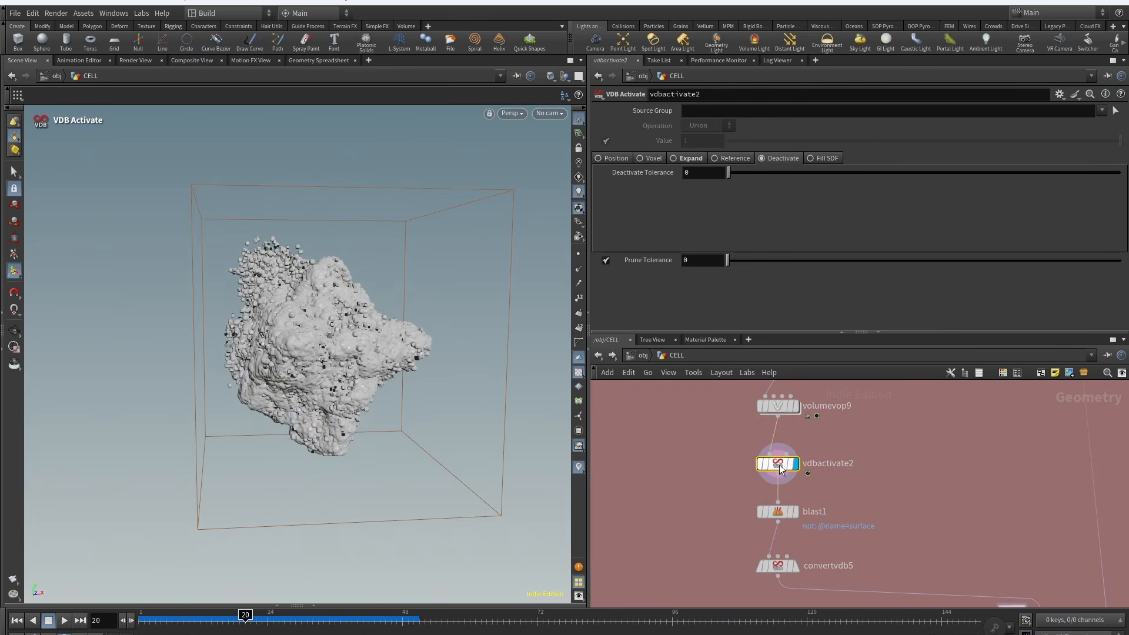
click(787, 511)
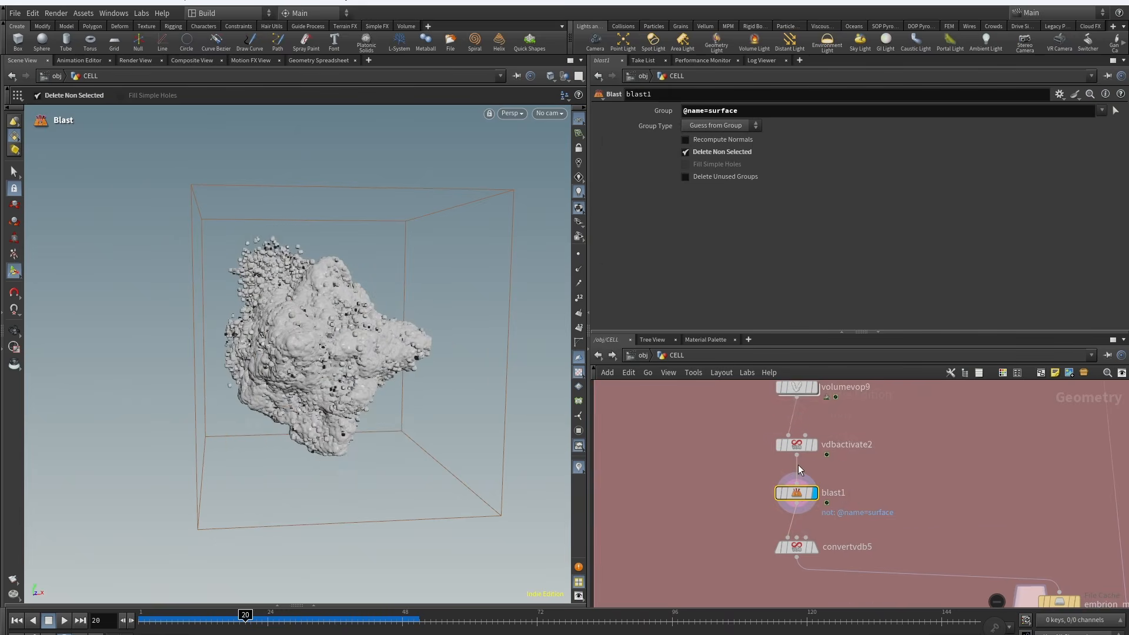
middle_click(798, 465)
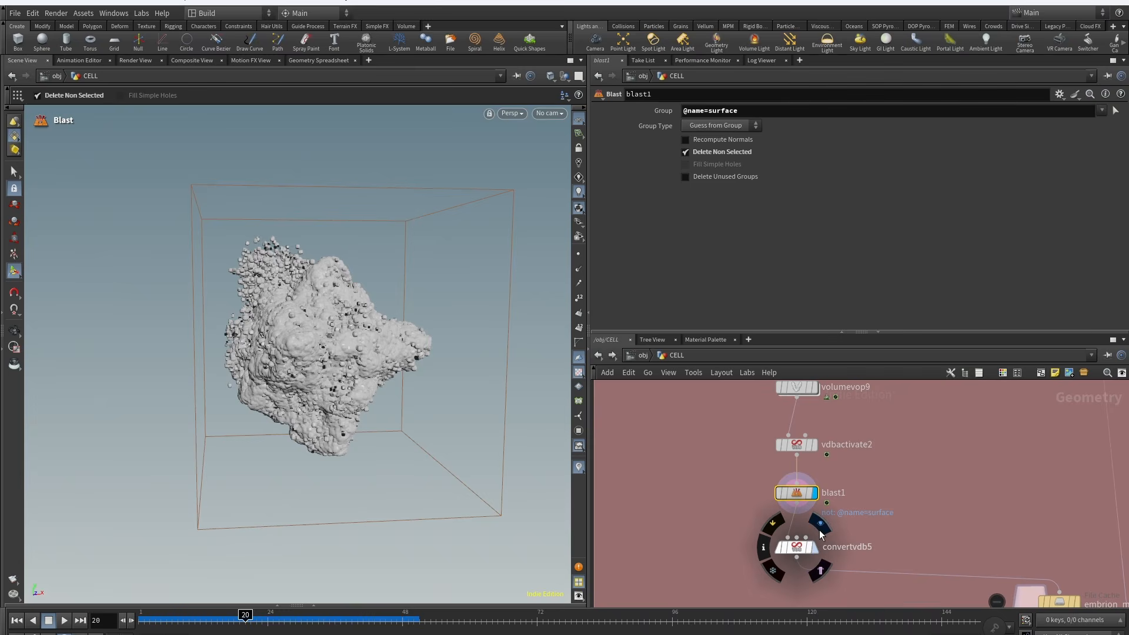
Step: Display convertvdb5 and attribfromvolume1 outputs, scrubbing to frame 24 to view the transferred v velocity
click(819, 529)
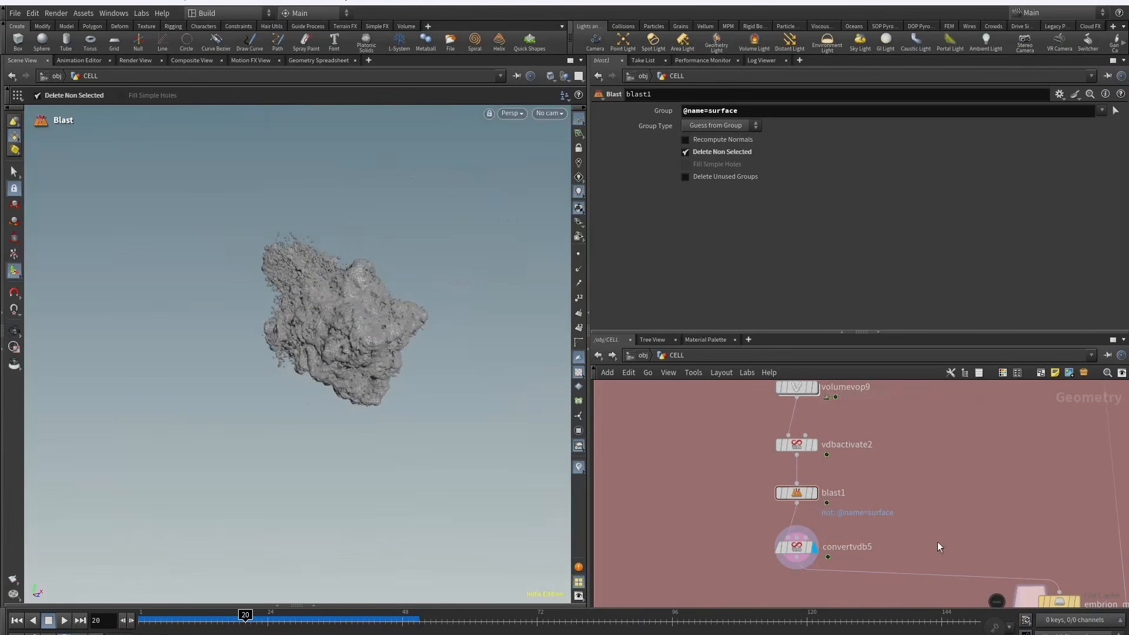
middle_drag(937, 546, 722, 401)
scroll(756, 570, down, 2)
click(764, 561)
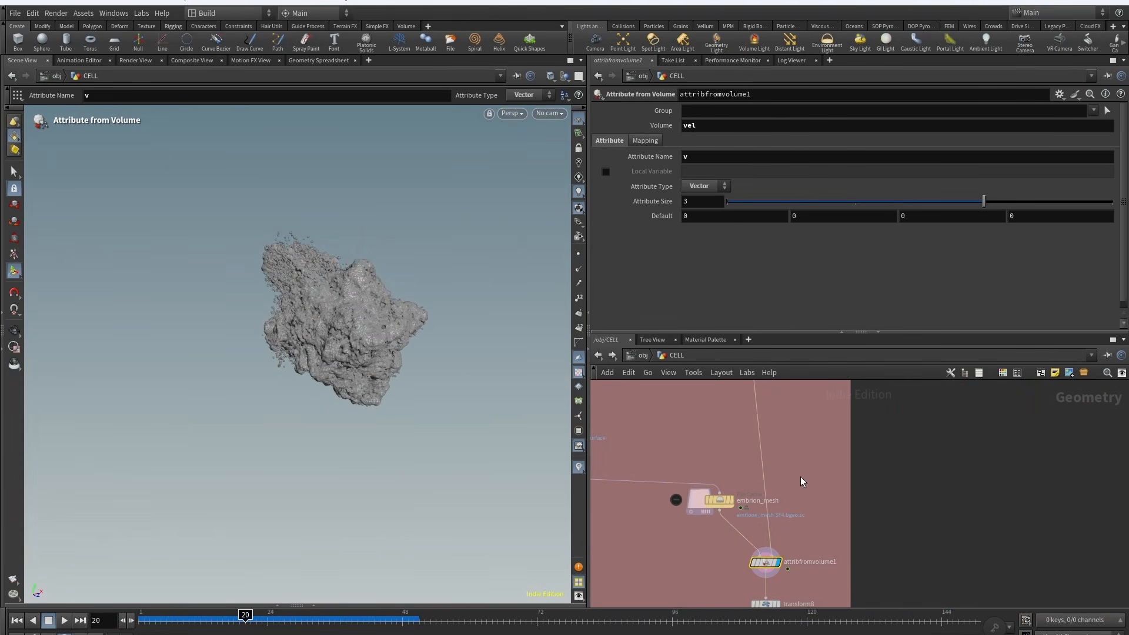
scroll(765, 506, down, 6)
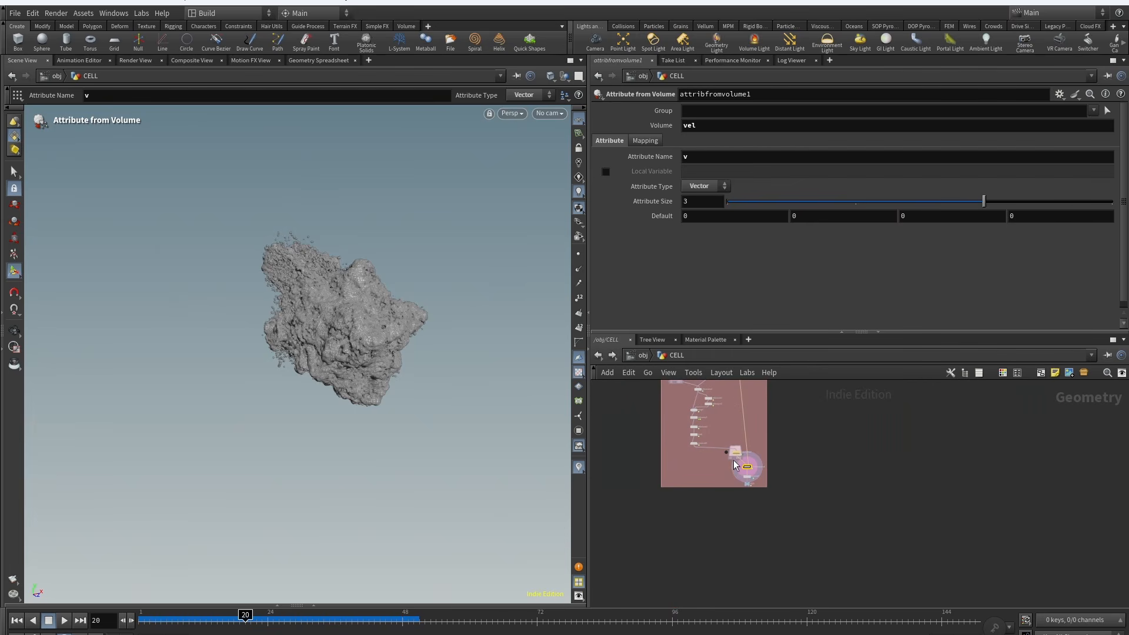
scroll(738, 468, up, 3)
scroll(344, 324, up, 3)
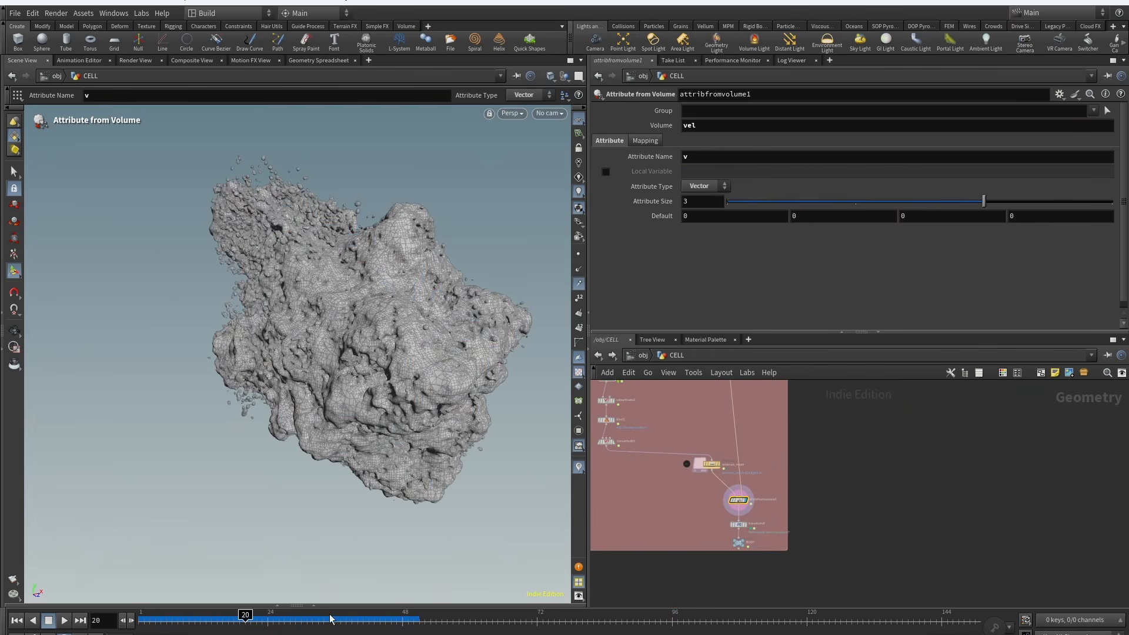
drag(242, 630, 269, 625)
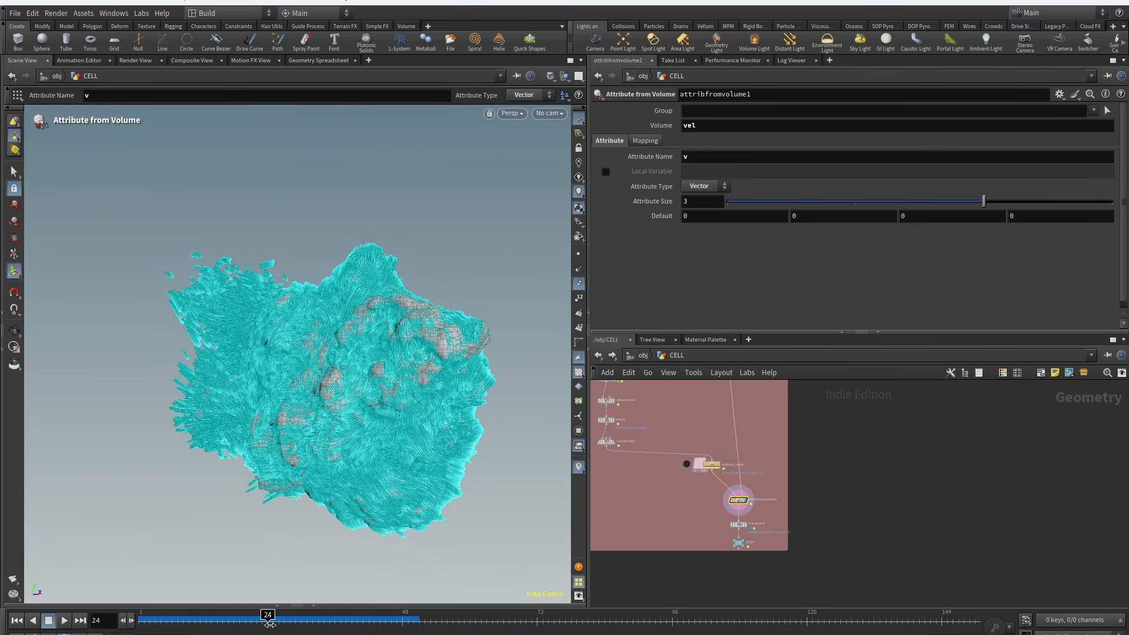
click(577, 288)
scroll(737, 488, up, 3)
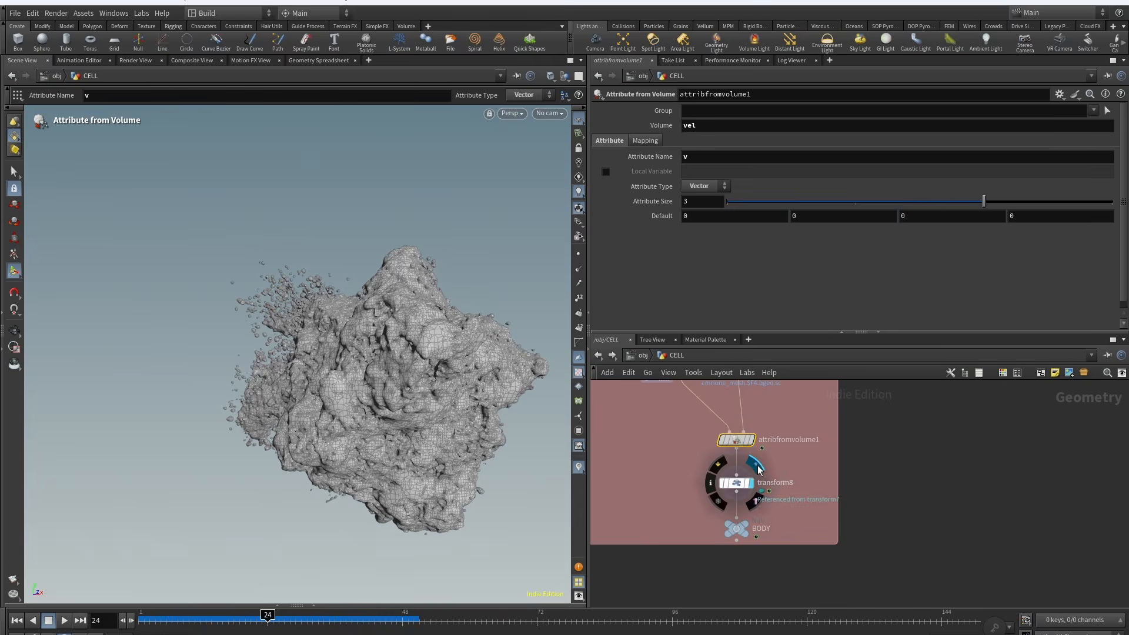
Step: Display transform8's rotated mesh and null1's particle points, orbiting the viewport to examine them
click(744, 484)
click(738, 483)
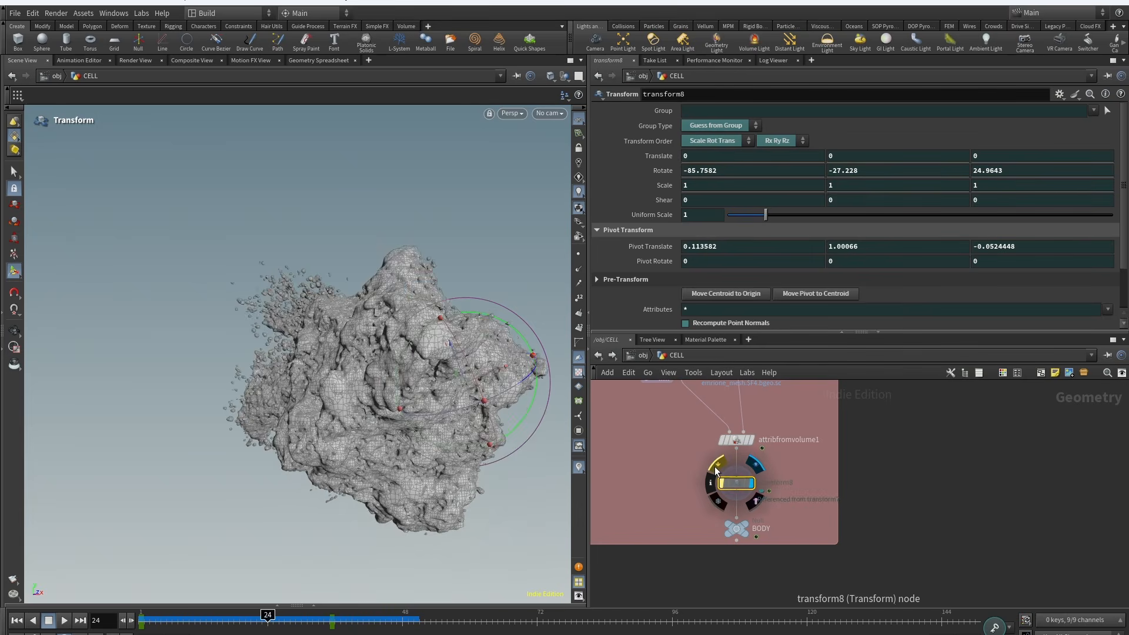
scroll(761, 546, down, 2)
scroll(761, 546, down, 6)
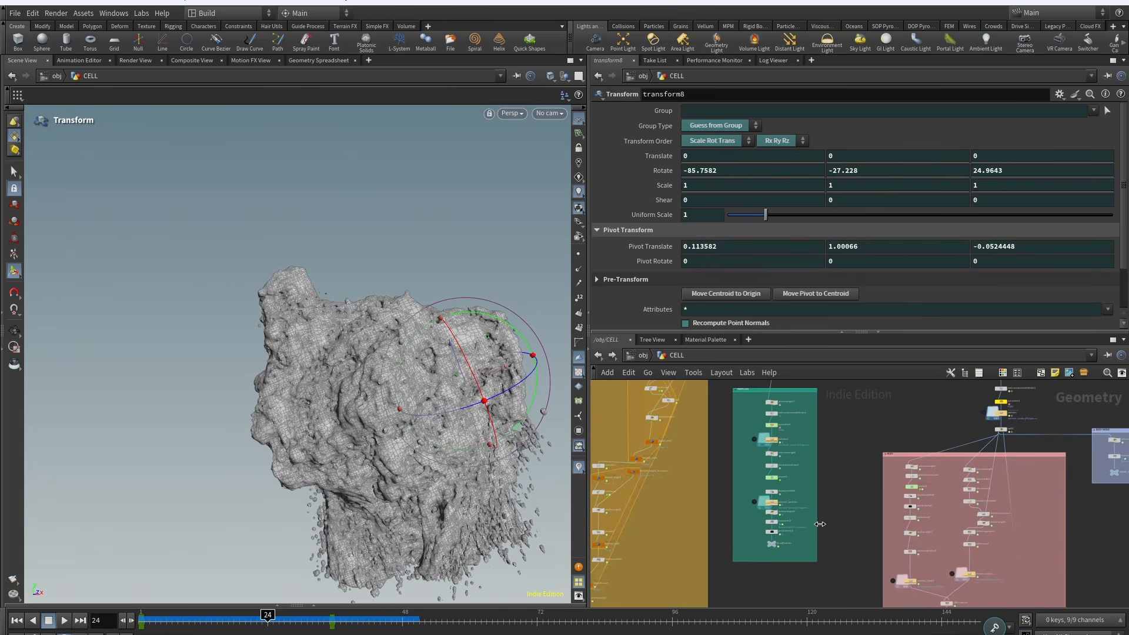
scroll(818, 465, up, 4)
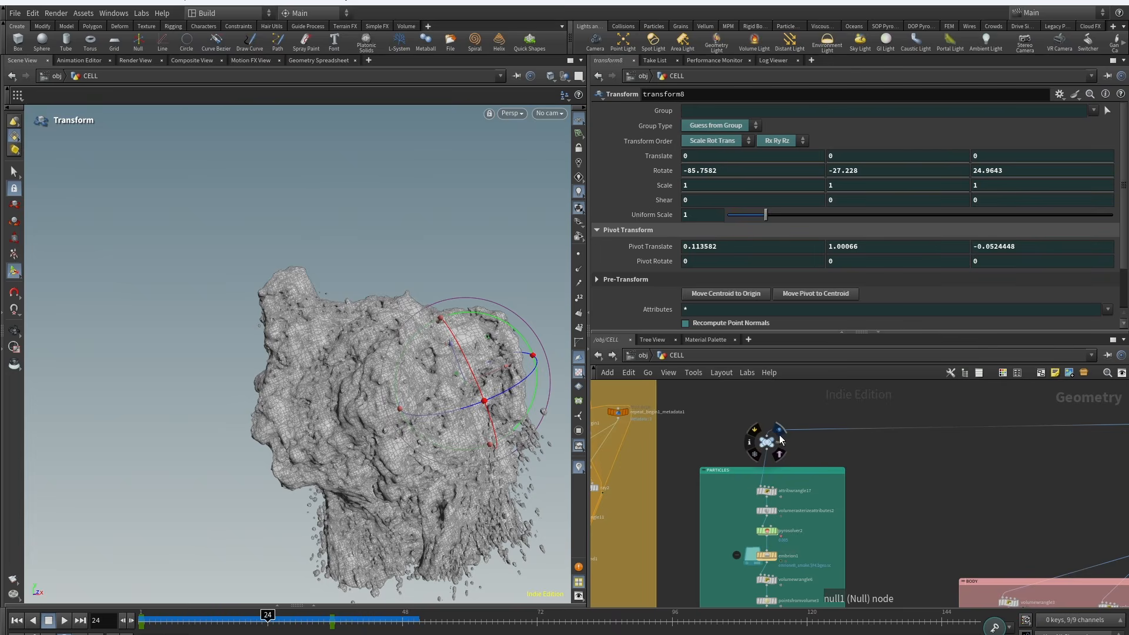
click(767, 444)
scroll(423, 291, down, 3)
alt+drag(423, 291, 411, 354)
alt+middle_drag(411, 353, 321, 364)
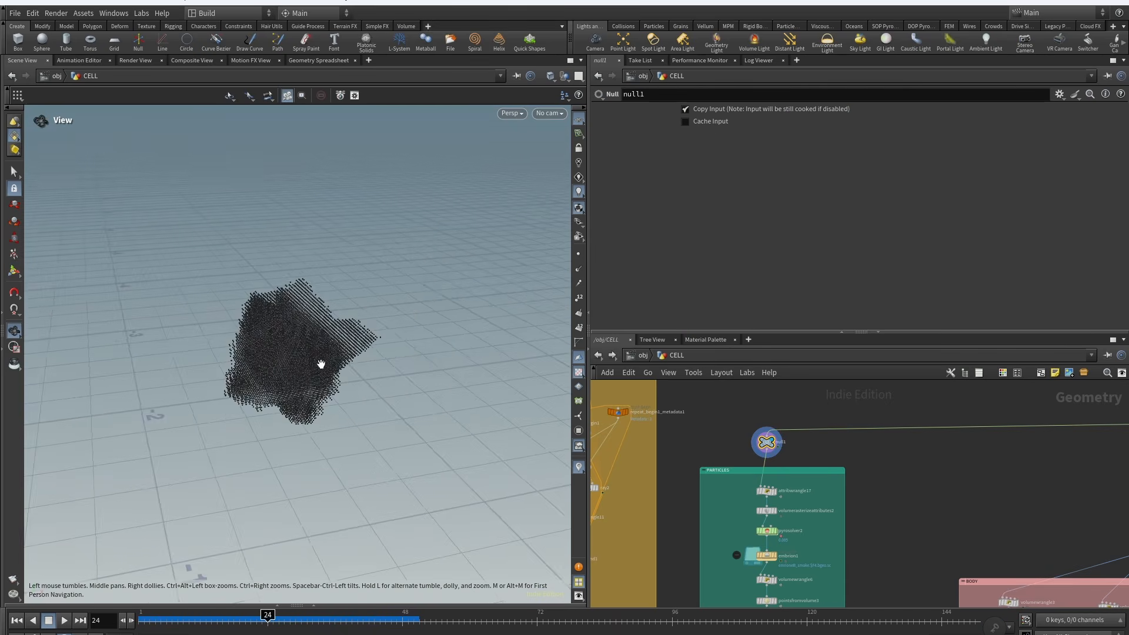
alt+drag(321, 364, 334, 333)
scroll(304, 347, up, 4)
middle_drag(866, 484, 549, 535)
scroll(865, 472, up, 3)
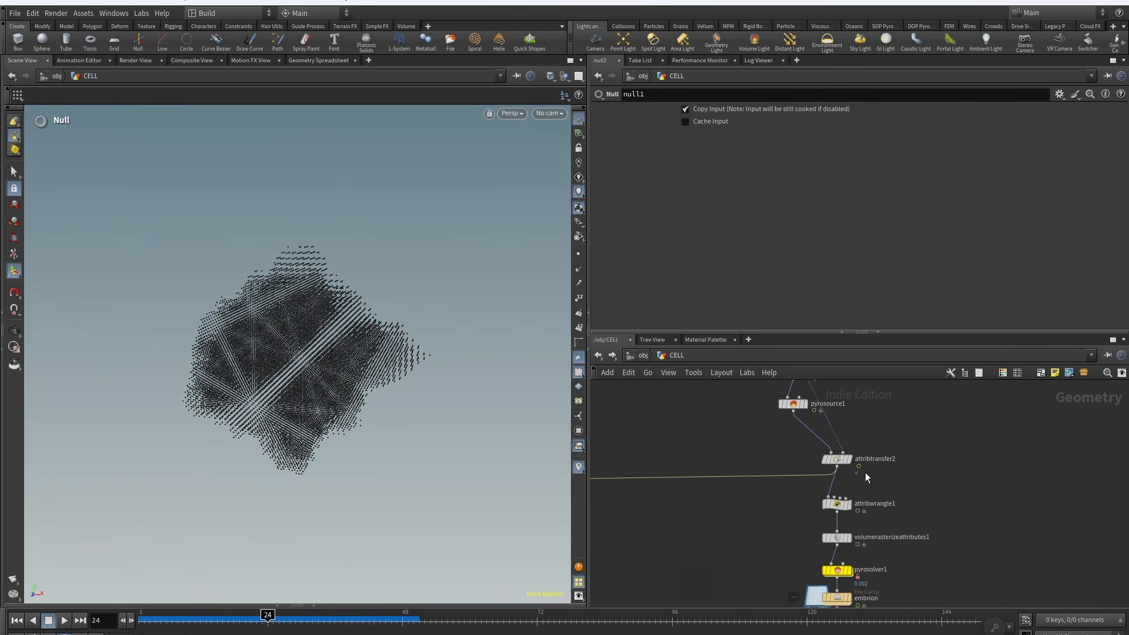
Step: Inspect attribtransfer2's point attribute transfer of v while panning through the particles network
click(843, 457)
middle_drag(723, 461, 772, 426)
scroll(749, 576, down, 5)
scroll(810, 477, up, 4)
mouse_move(837, 435)
middle_drag(834, 525, 1083, 498)
scroll(819, 446, up, 2)
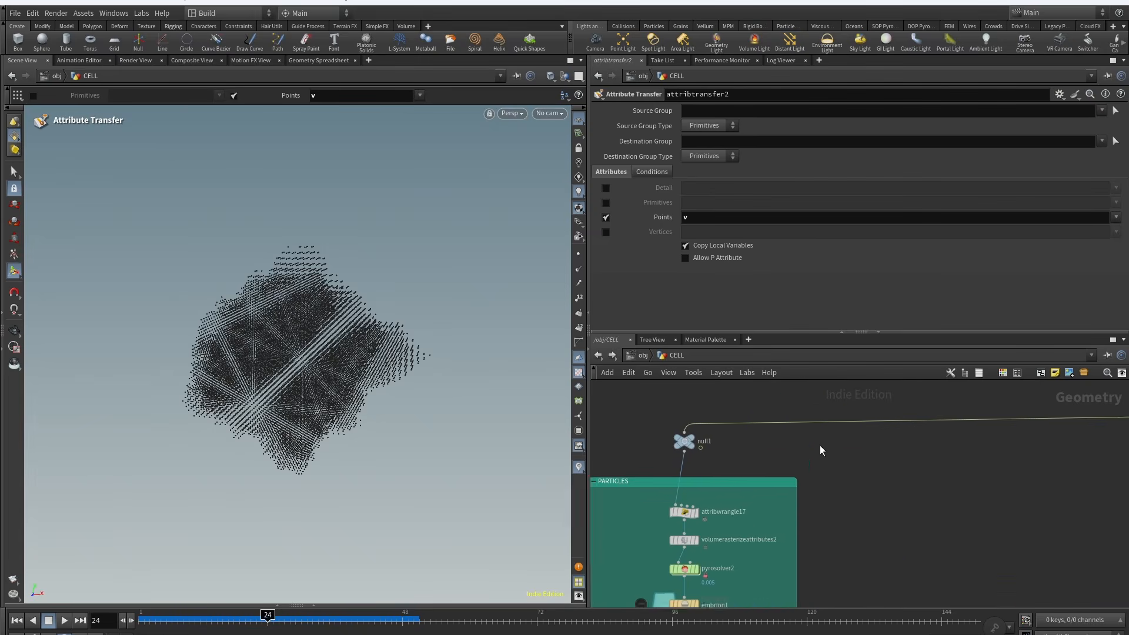
middle_drag(819, 446, 825, 430)
middle_drag(707, 482, 819, 416)
Step: Inspect attribwrangle17's velocity-based point removal and display its output while scrubbing frames
click(805, 434)
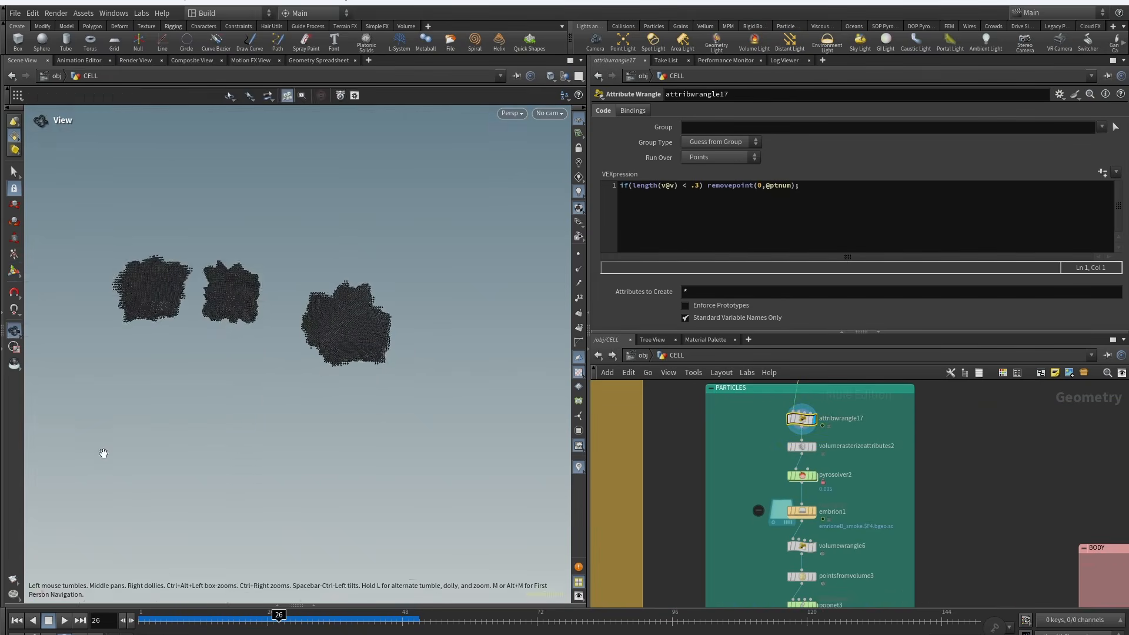
alt+drag(103, 453, 227, 446)
mouse_move(279, 625)
mouse_down()
mouse_move(307, 627)
mouse_move(272, 628)
mouse_up()
scroll(847, 428, up, 2)
middle_drag(850, 427, 842, 451)
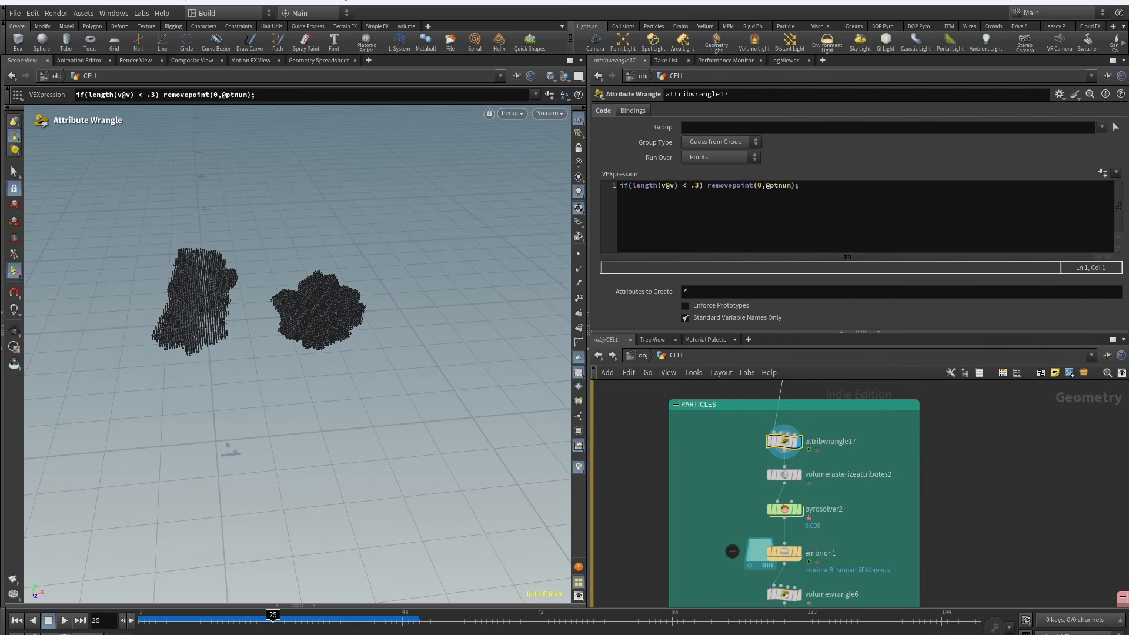
drag(276, 621, 284, 622)
mouse_move(771, 428)
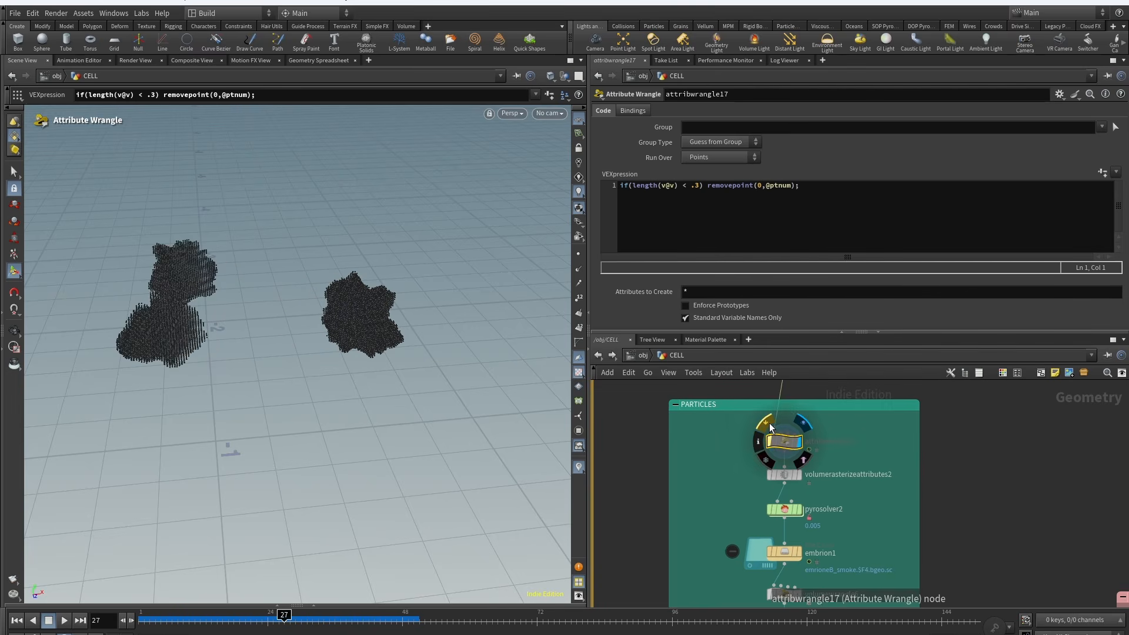
click(770, 442)
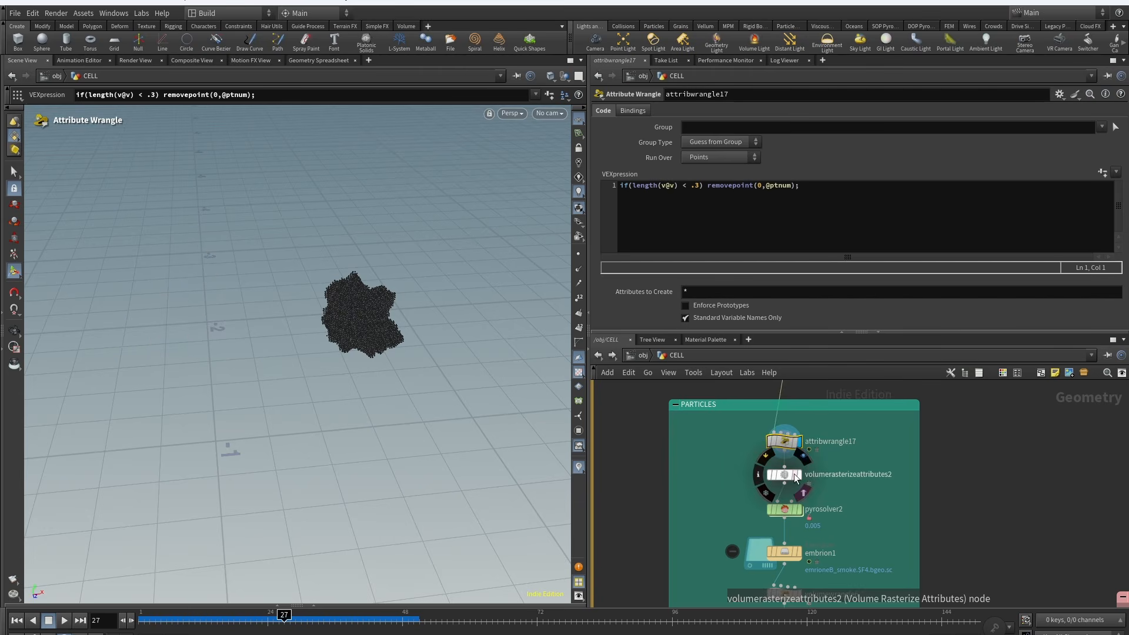
Step: Inspect volumerasterizeattributes2 and pyrosolver2's density dissipation and temperature field settings
click(797, 475)
alt+drag(354, 289, 332, 280)
mouse_move(655, 478)
middle_down()
mouse_move(633, 400)
mouse_move(655, 473)
middle_up()
scroll(634, 401, down, 3)
scroll(696, 465, up, 3)
drag(789, 474, 717, 483)
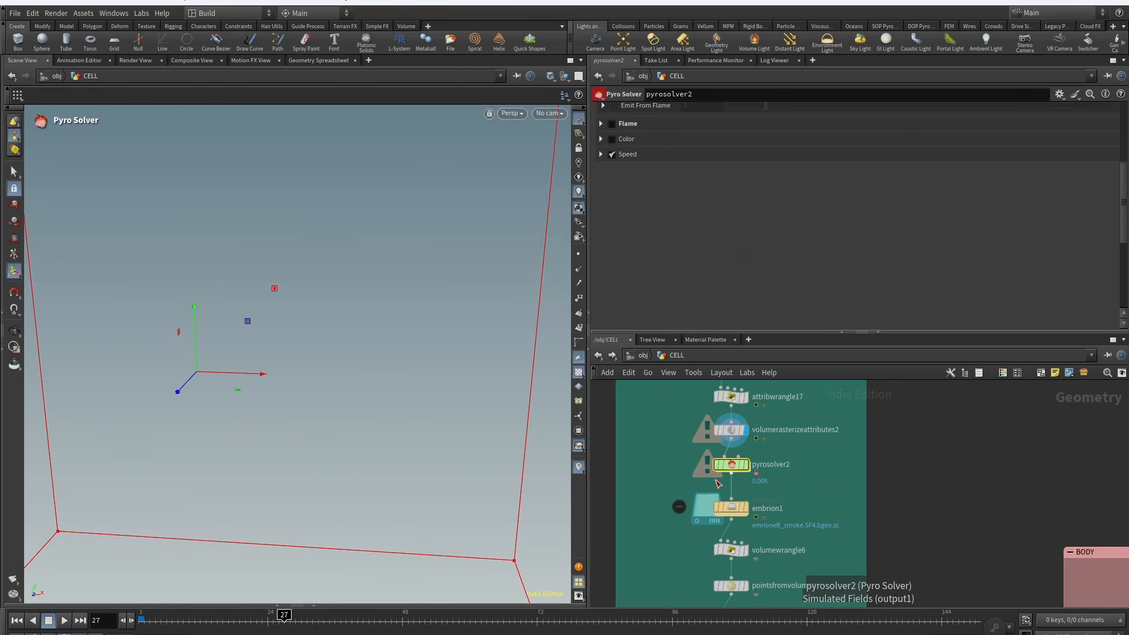
drag(1124, 225, 1124, 134)
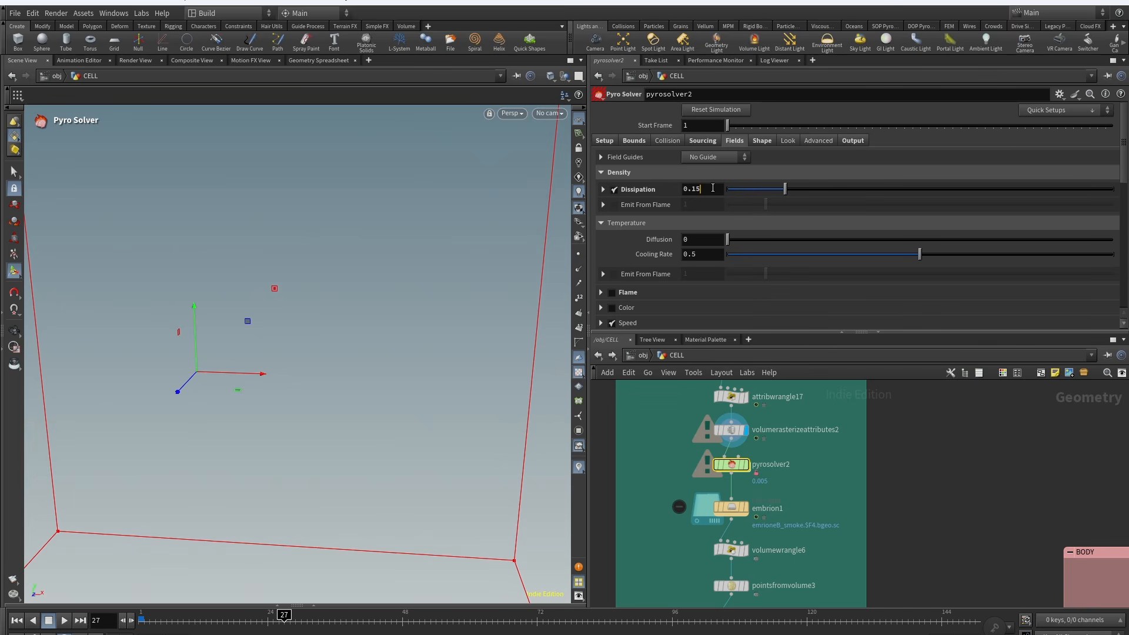
scroll(867, 484, down, 5)
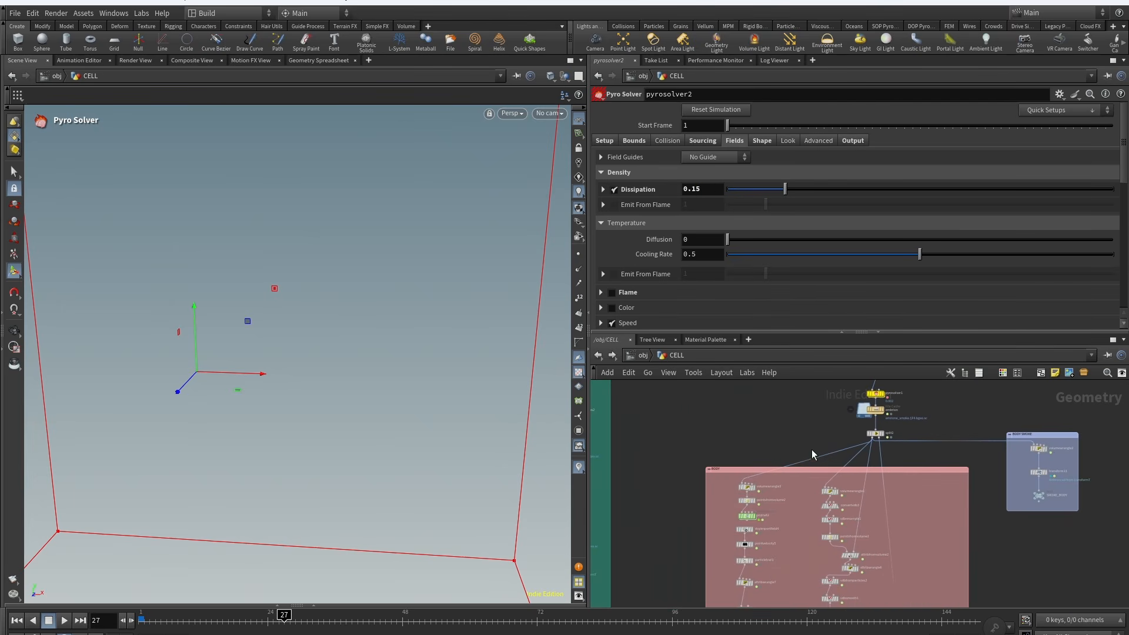
drag(872, 435, 871, 438)
Step: Compare pyrosolver1's and pyrosolver2's field settings and review pyrosolver2's shape turbulence parameters
click(734, 141)
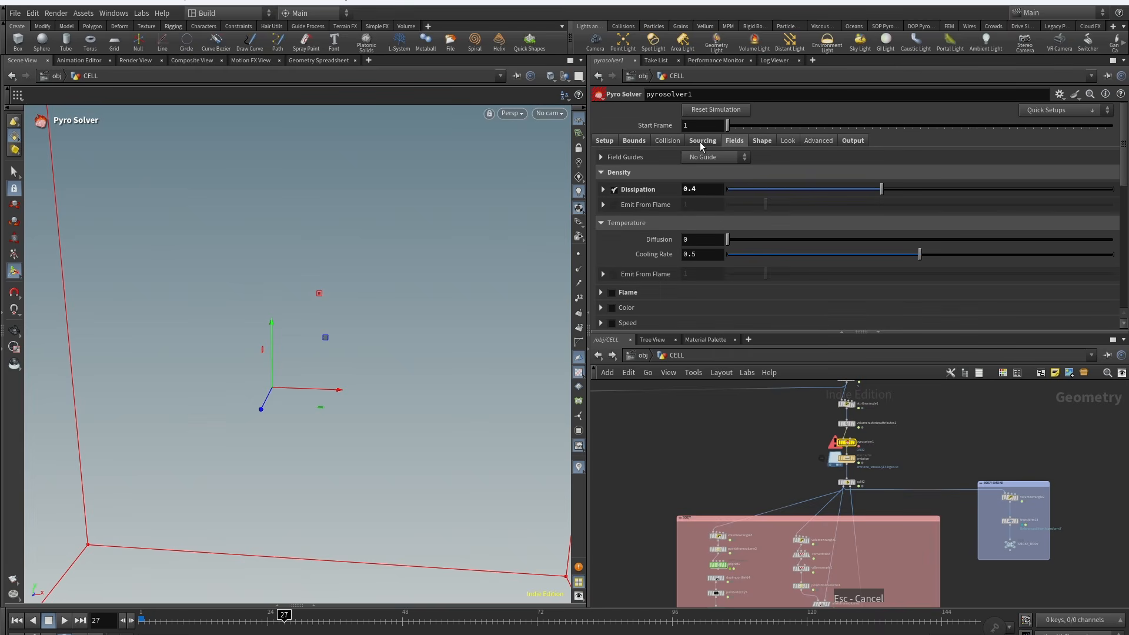
click(702, 140)
click(734, 141)
scroll(847, 458, up, 5)
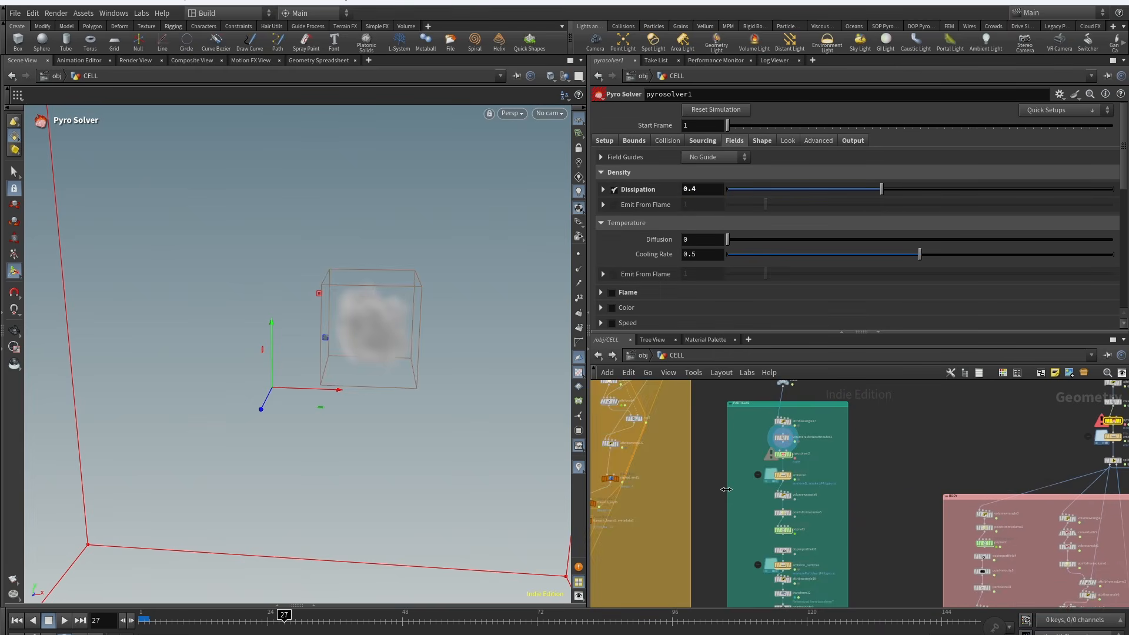
drag(761, 433, 760, 432)
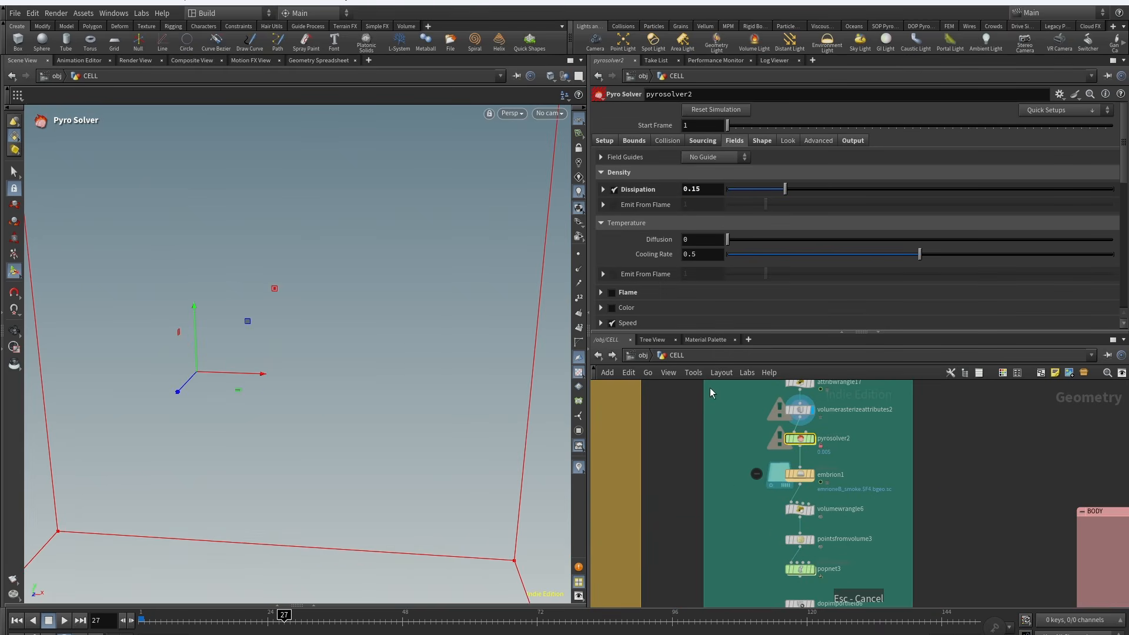
click(763, 140)
scroll(732, 306, down, 10)
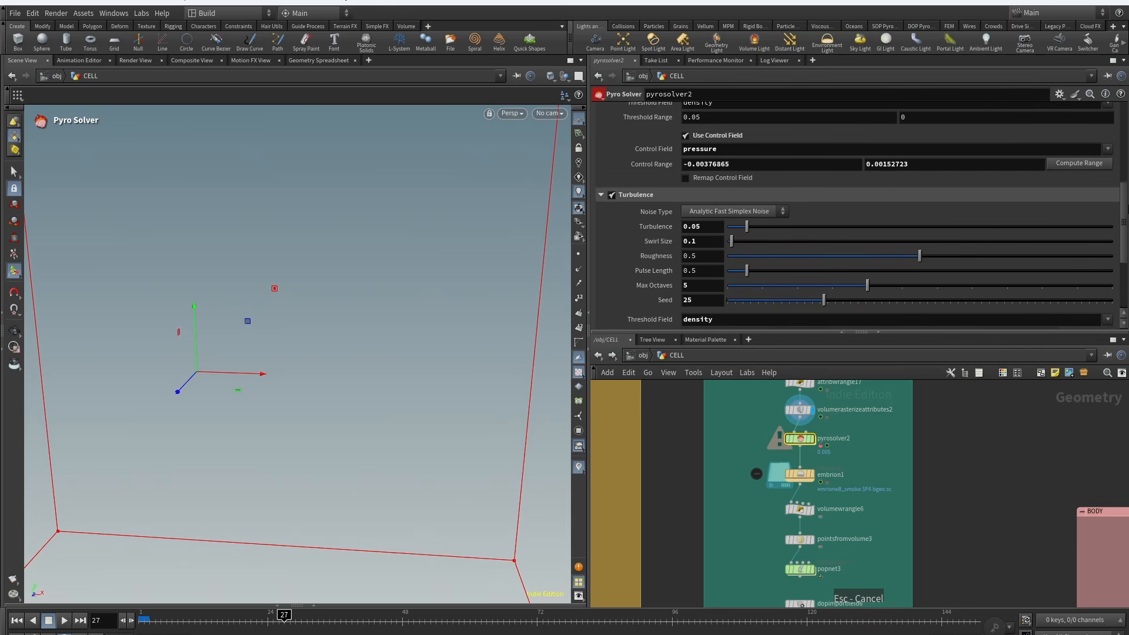
scroll(857, 215, down, 3)
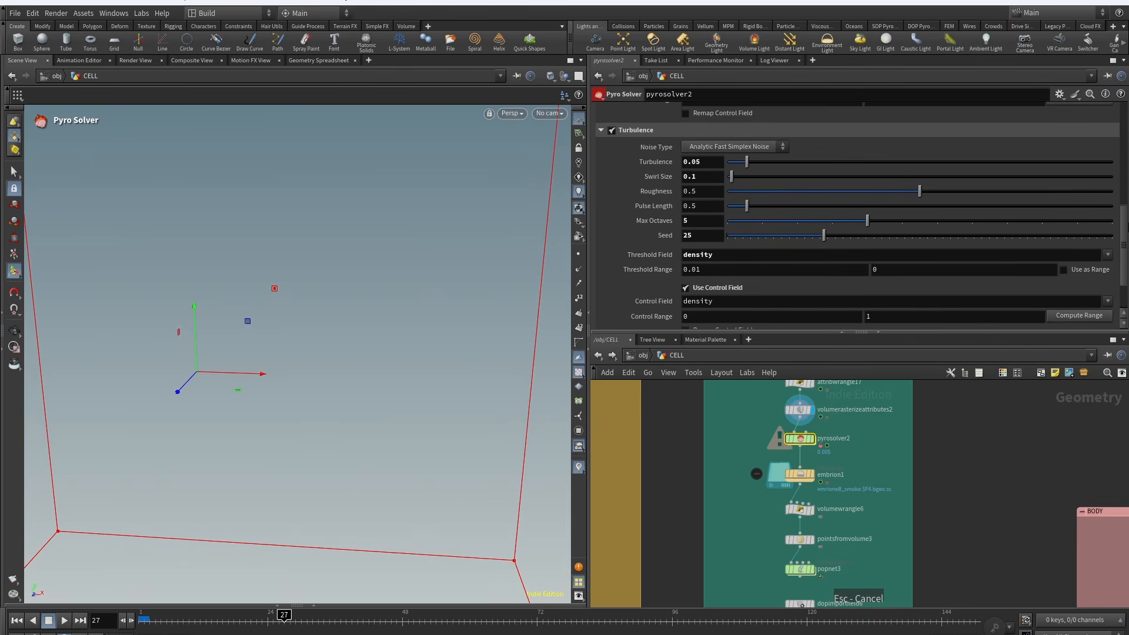
scroll(858, 215, up, 5)
scroll(836, 449, up, 5)
drag(823, 456, 679, 523)
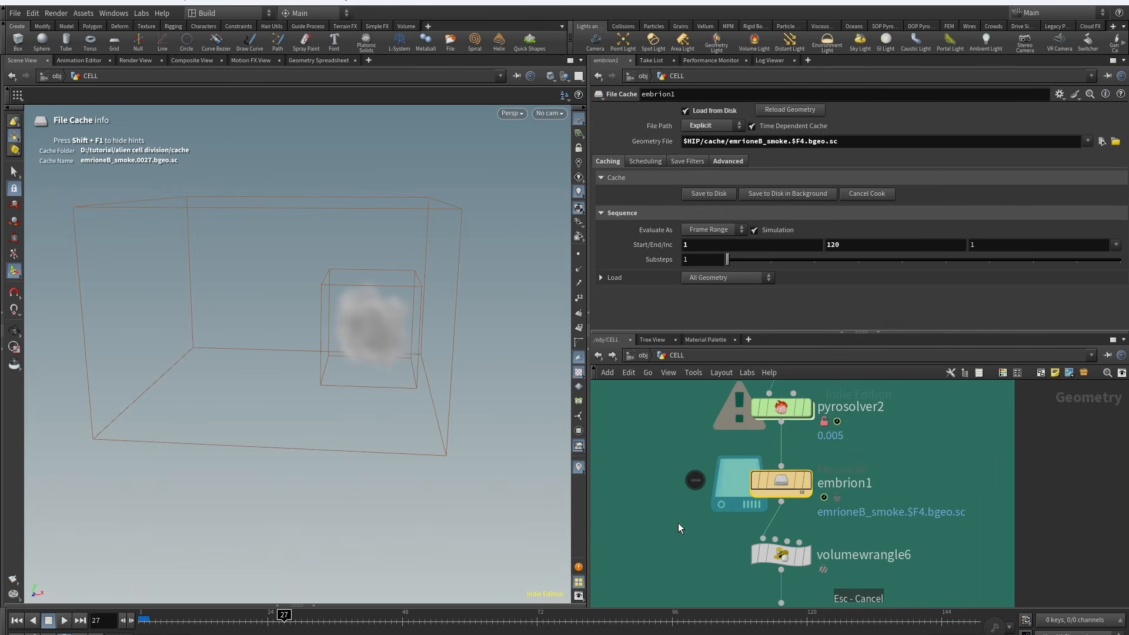
Step: Dive into pyrosolver2 and its dopnet1 to inspect the staticobject1 collider settings
double_click(765, 414)
middle_drag(831, 495, 805, 467)
scroll(805, 466, up, 3)
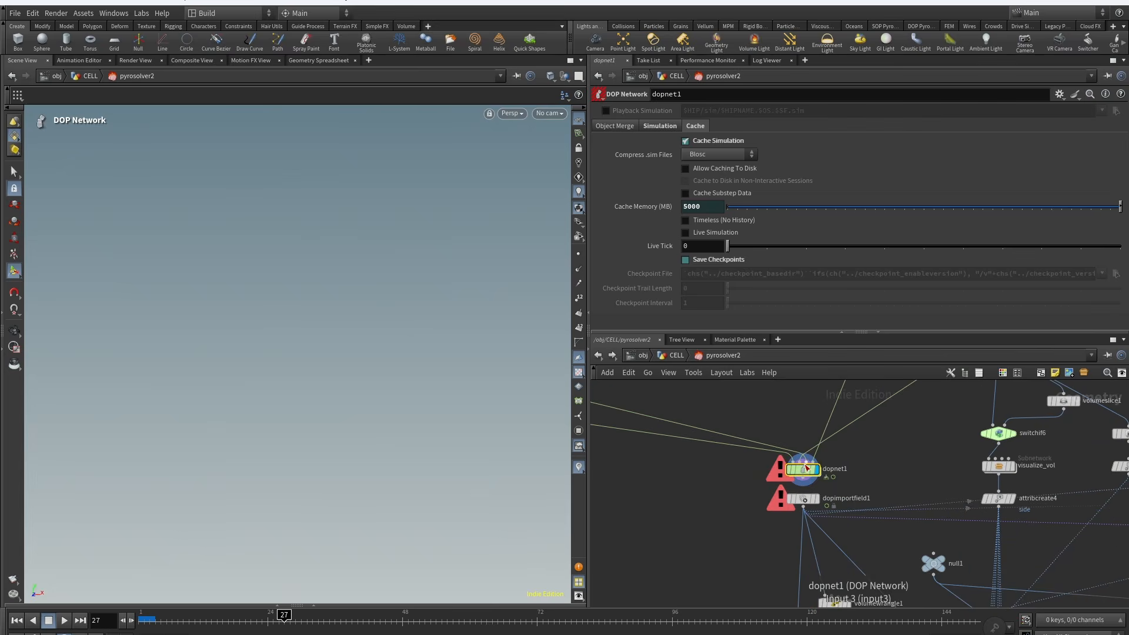
double_click(806, 467)
drag(688, 543, 762, 481)
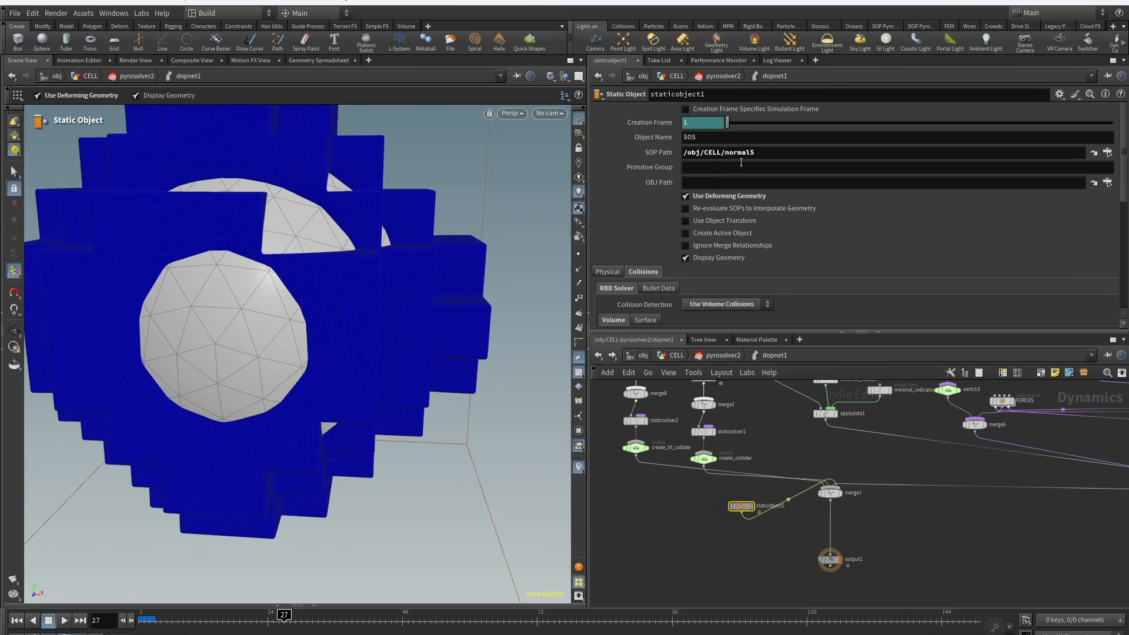
Step: Inspect staticobject1's volume collision settings and jump to its proxy volume source node
scroll(712, 177, down, 6)
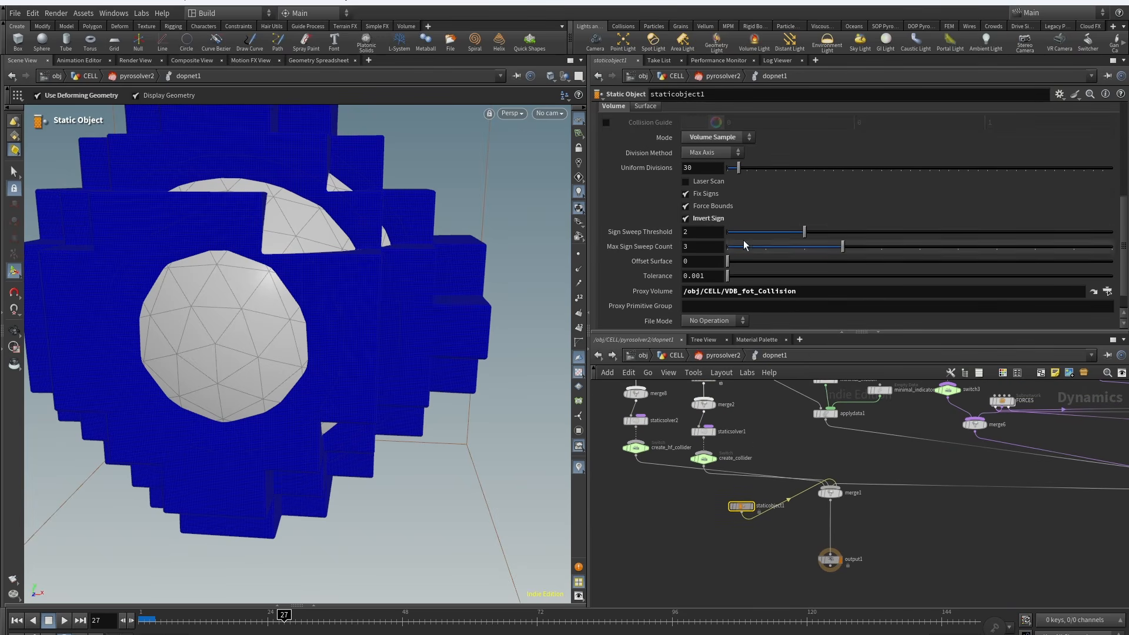
scroll(311, 243, down, 5)
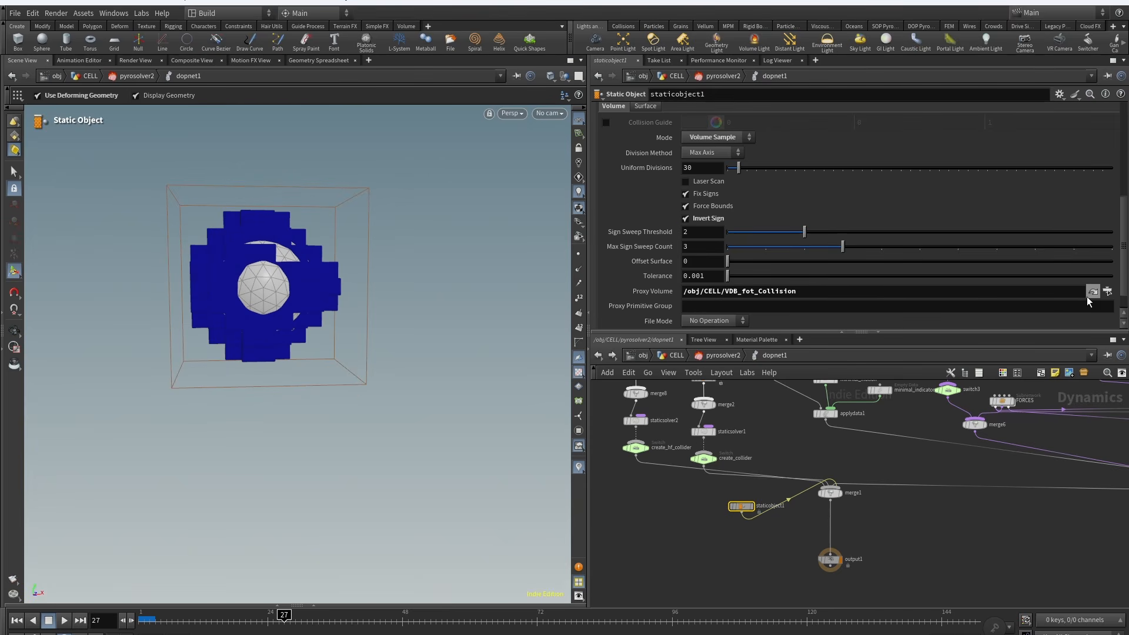
click(1092, 292)
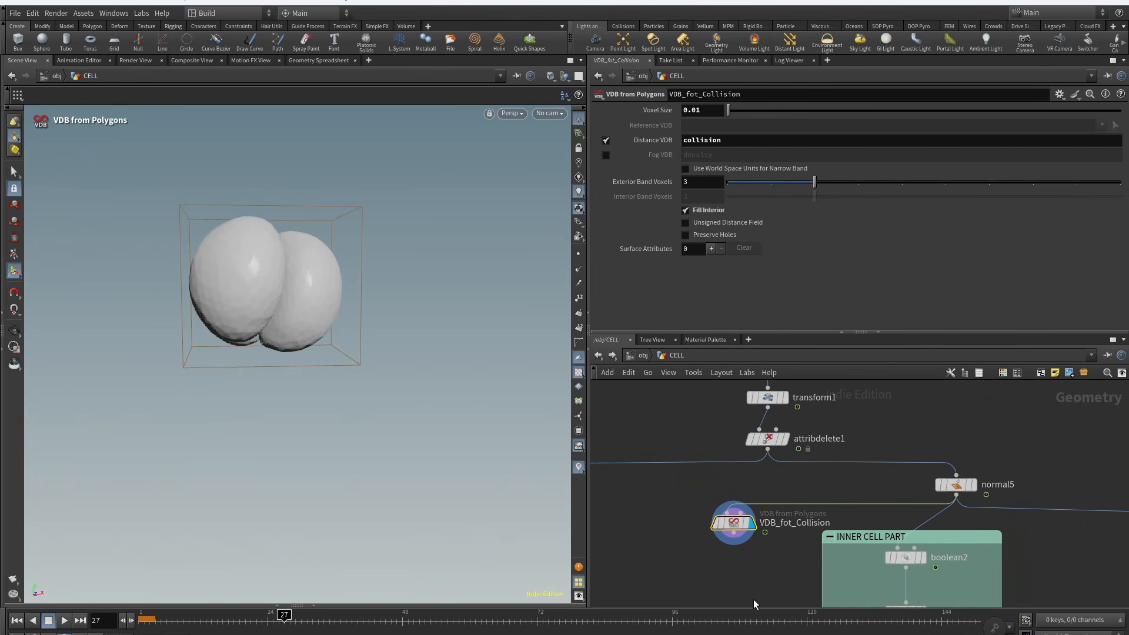
Step: Inspect VDB_fot_Collision's distance VDB settings and view the collision geometry around it
click(791, 433)
alt+drag(249, 221, 265, 245)
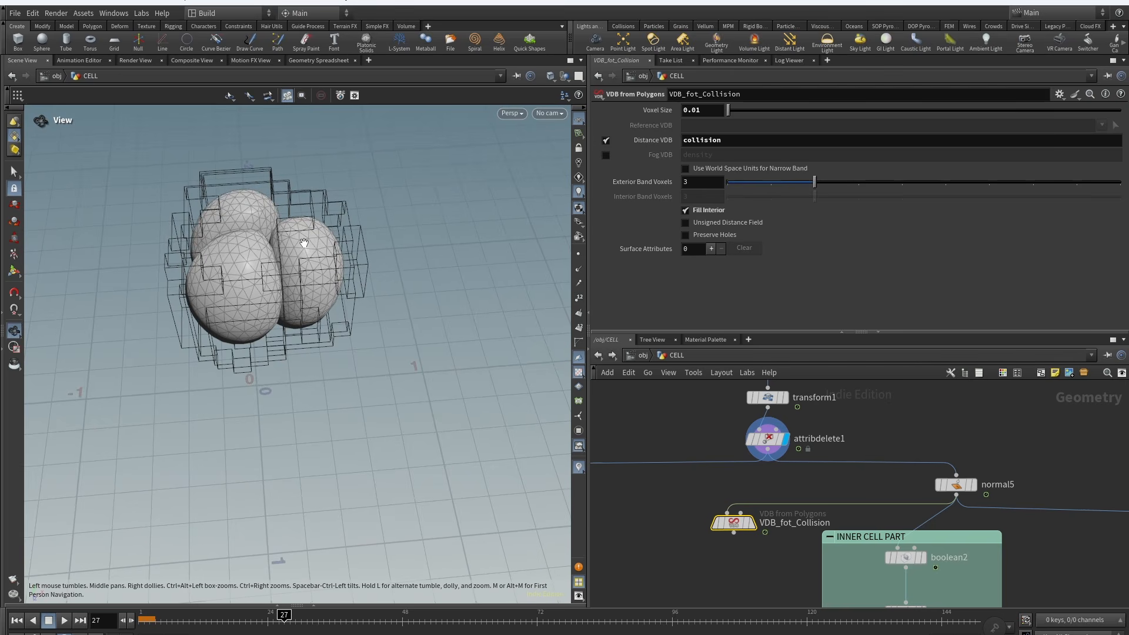
click(756, 499)
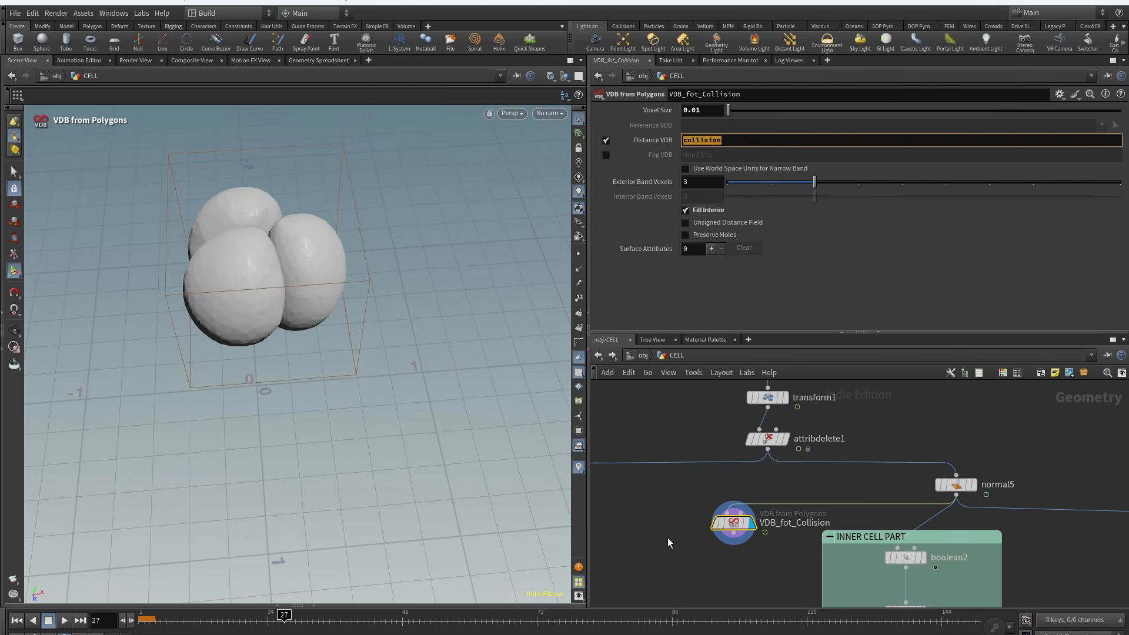
scroll(671, 529, down, 5)
scroll(660, 568, up, 6)
middle_drag(677, 491, 755, 470)
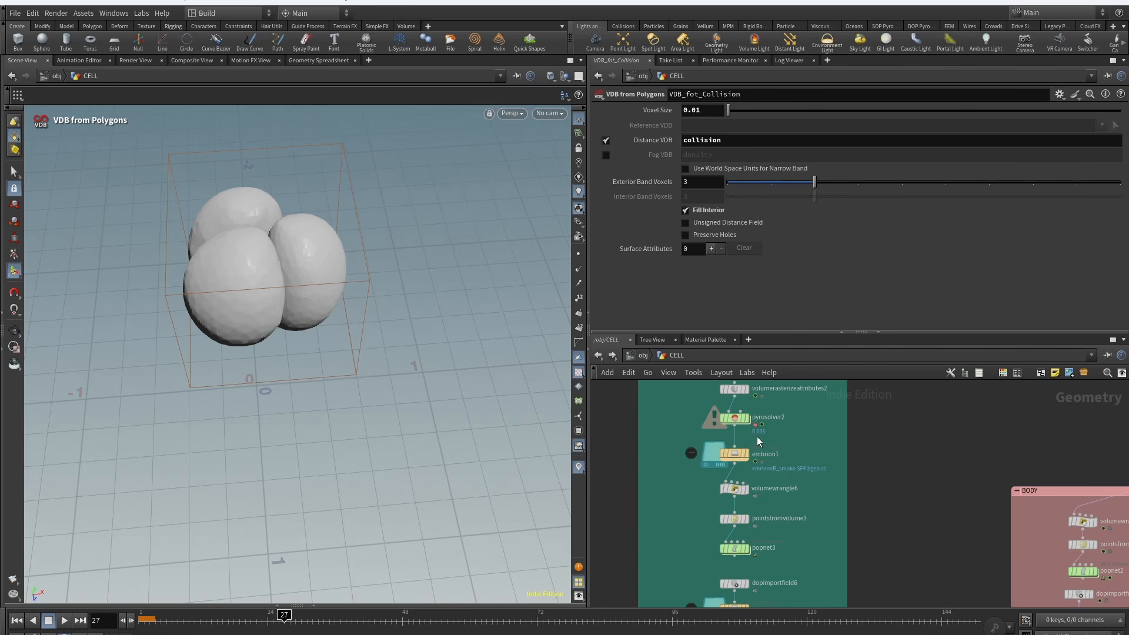
Step: Display the embrion1 smoke file cache and scrub through frames to review it
click(747, 454)
alt+drag(247, 299, 287, 295)
alt+right_drag(287, 295, 301, 323)
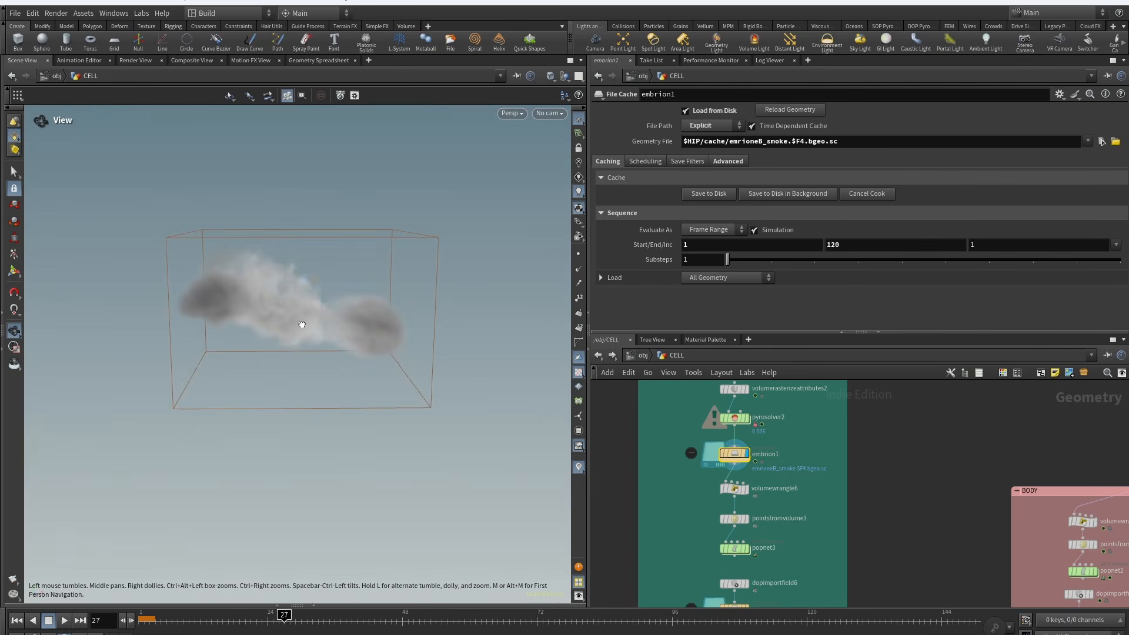
drag(172, 623, 634, 621)
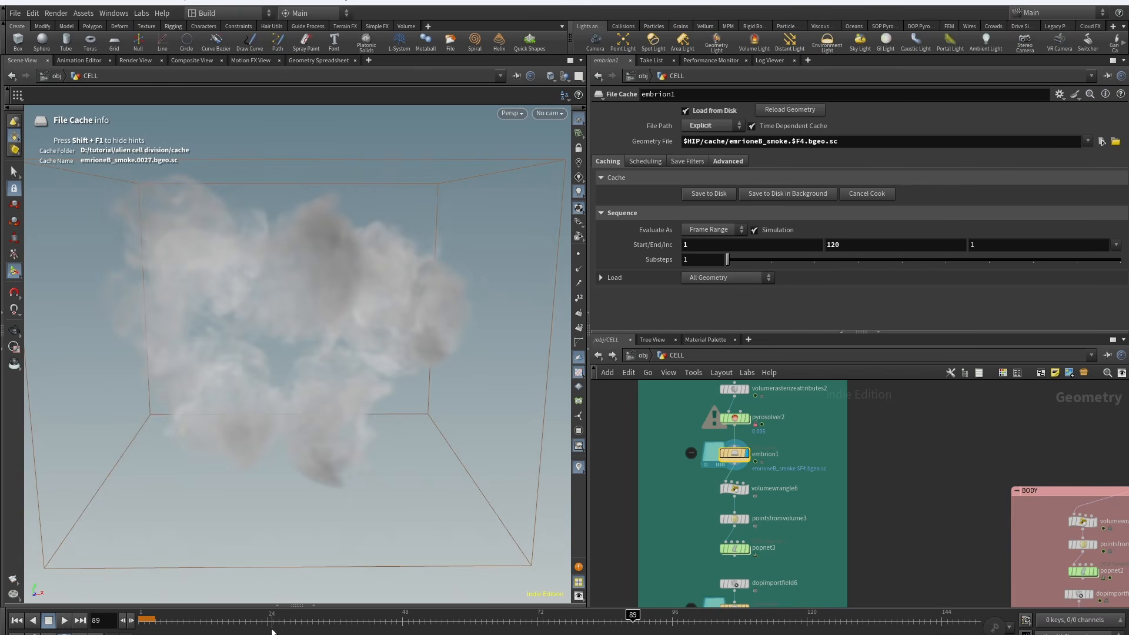
Step: Inspect volumewrangle6's density threshold expression and display pointsfromvolume3 while scrubbing frames
middle_drag(693, 495, 696, 474)
click(755, 456)
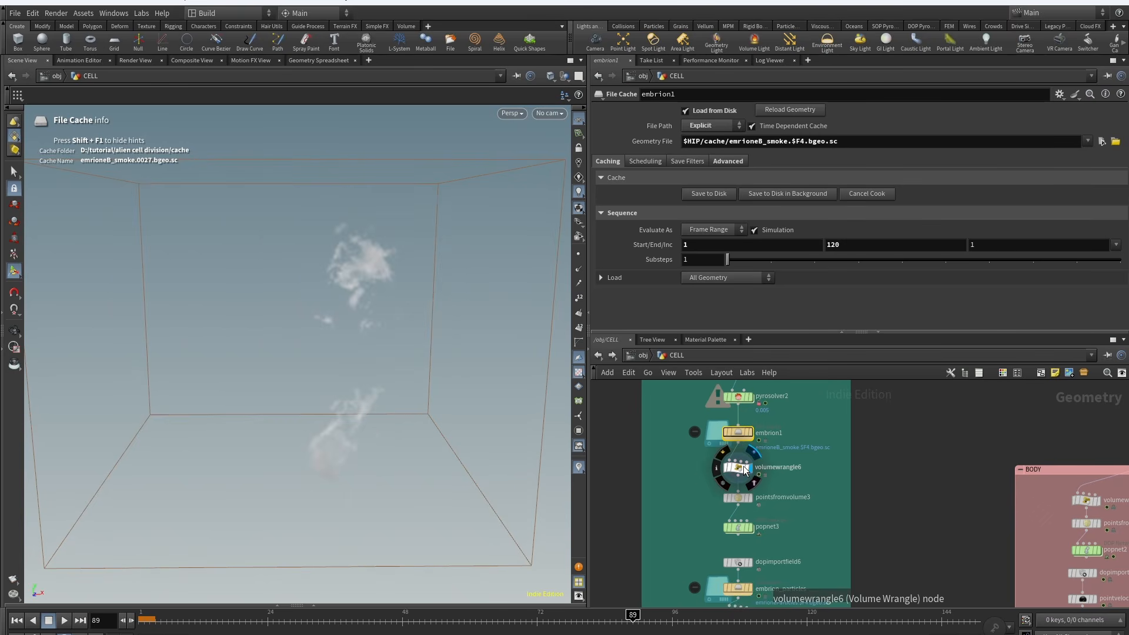
click(741, 467)
drag(700, 187, 630, 166)
drag(629, 166, 620, 166)
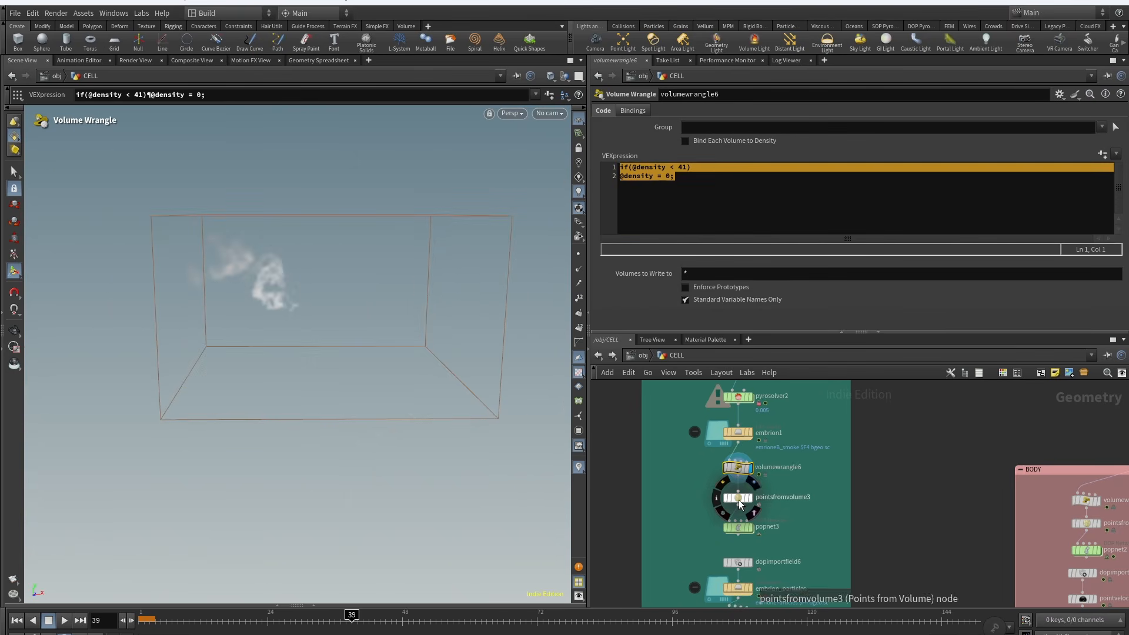
click(753, 489)
click(738, 497)
drag(159, 618, 456, 603)
Step: Dive into popnet3 and inspect popkill1, popkill2 and popadvectbyvolumes1 settings, then return to CELL
double_click(742, 527)
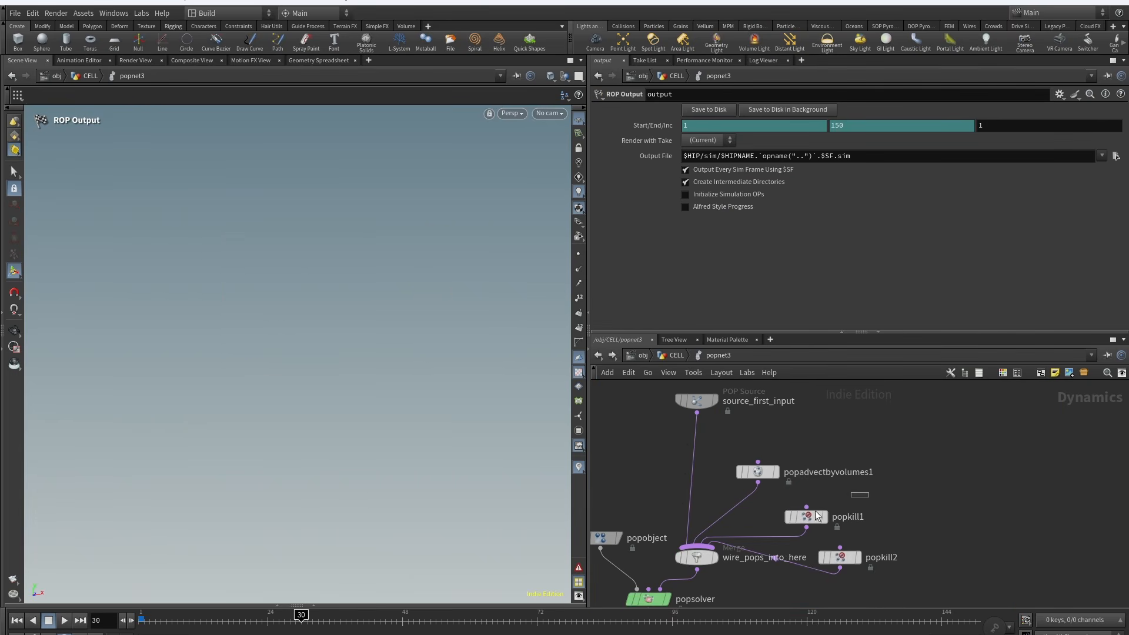
click(816, 515)
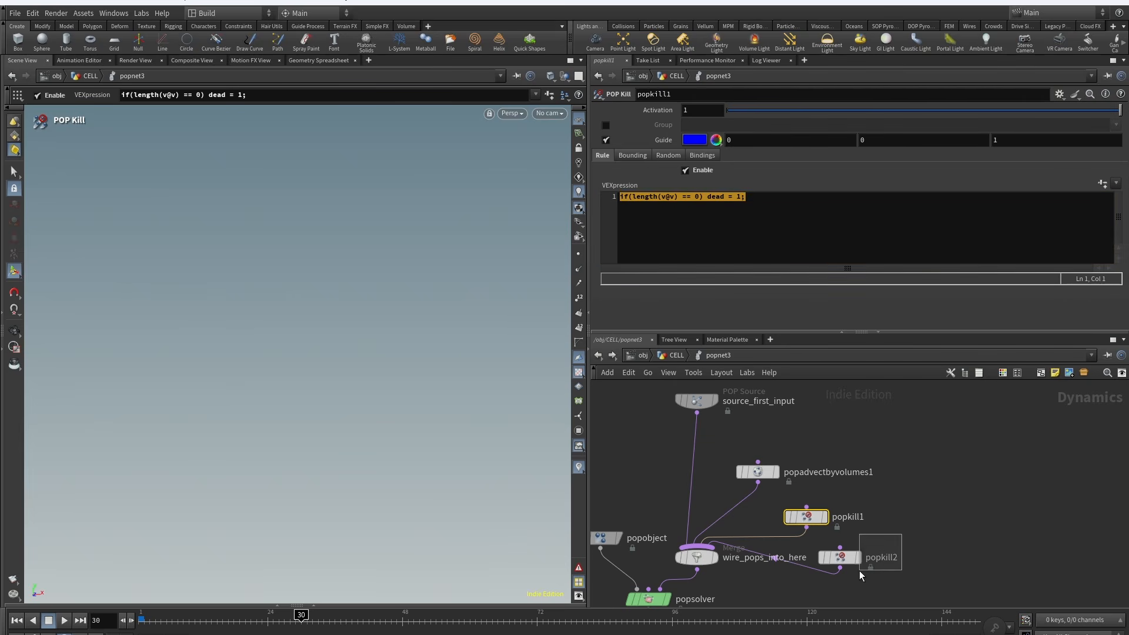
drag(860, 575, 859, 574)
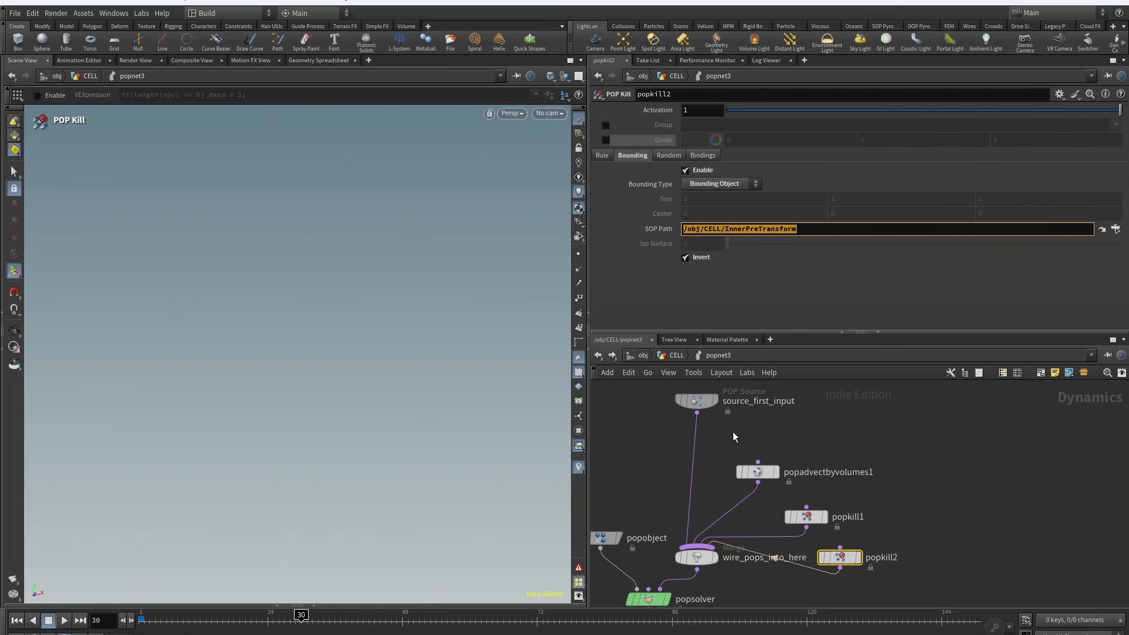
middle_drag(733, 433, 856, 421)
click(873, 458)
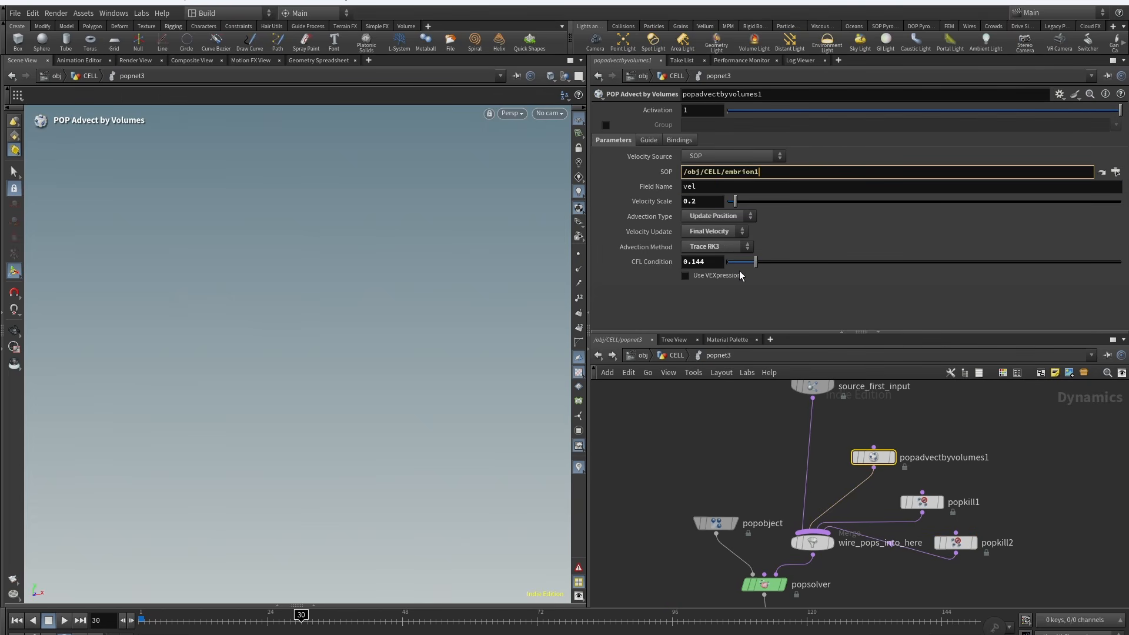
middle_drag(780, 452, 743, 473)
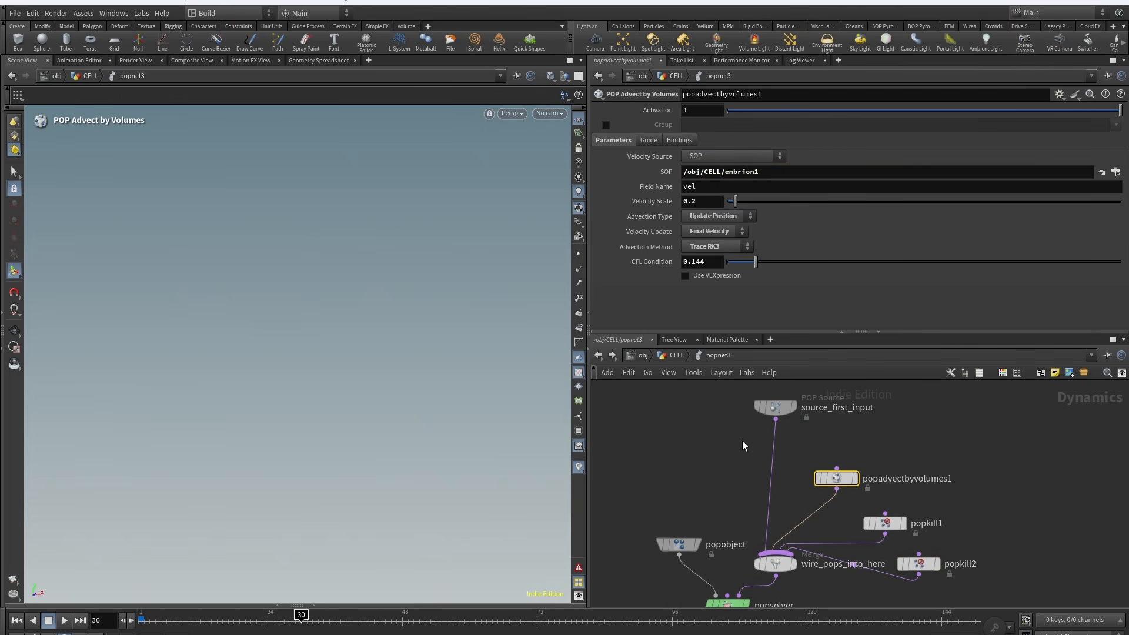
click(672, 358)
Step: Display the embrion_particles cache and scrub frames to review the advected particles
click(765, 479)
drag(148, 622, 636, 633)
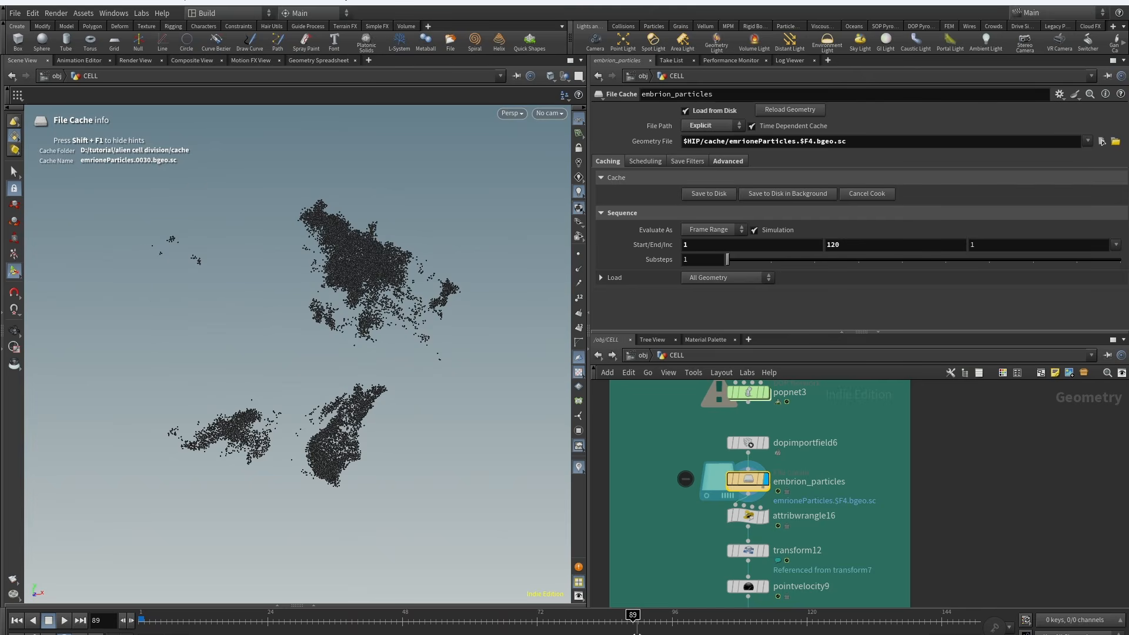
scroll(829, 590, down, 2)
Step: Inspect attribwrangle16's pscale expression, then transform12 and pointvelocity9 parameters
click(746, 472)
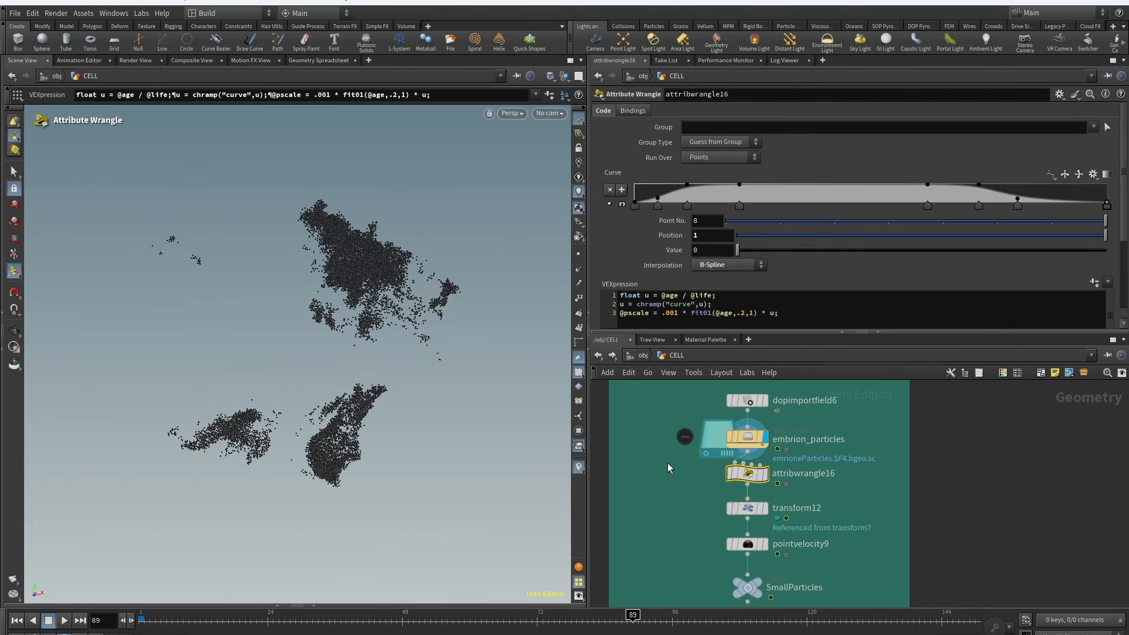
scroll(1124, 224, down, 2)
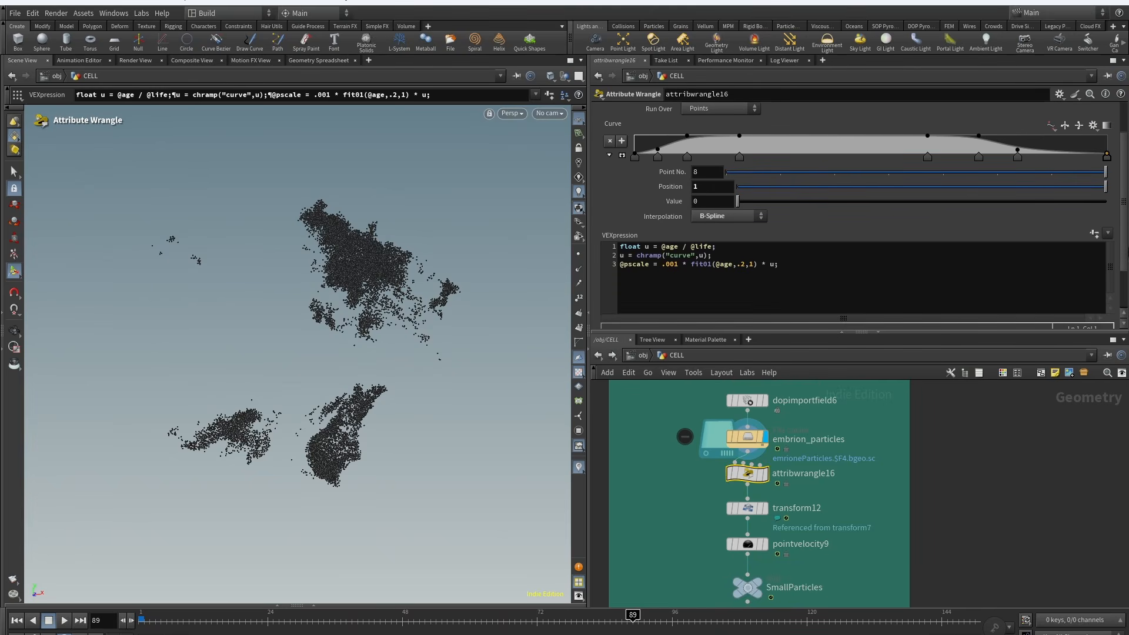
scroll(686, 260, down, 1)
scroll(868, 461, down, 2)
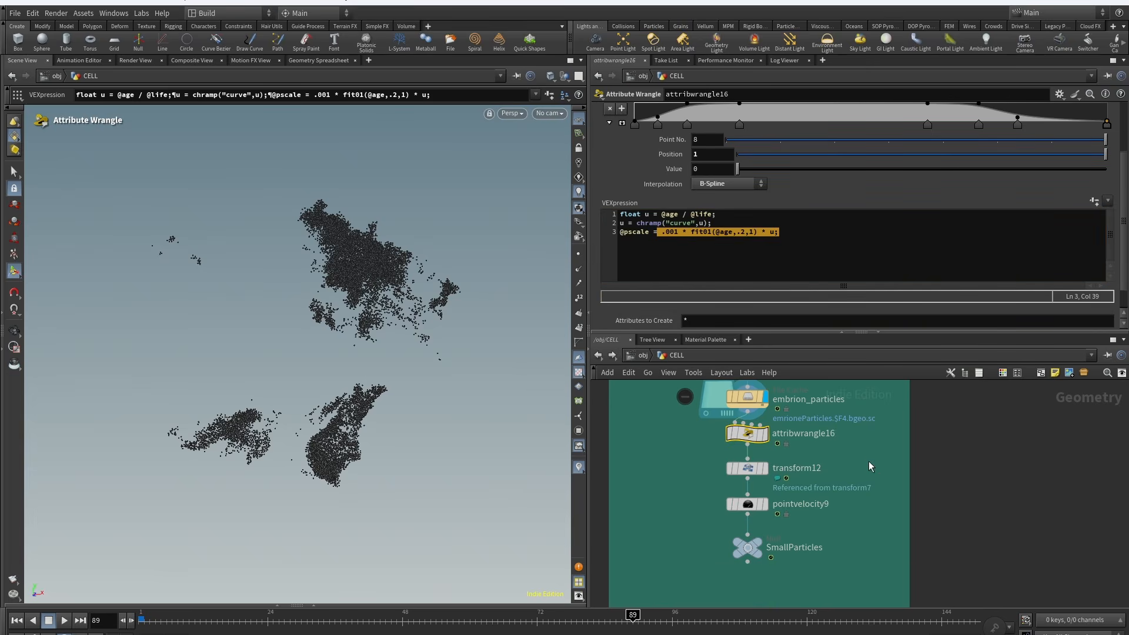
click(746, 467)
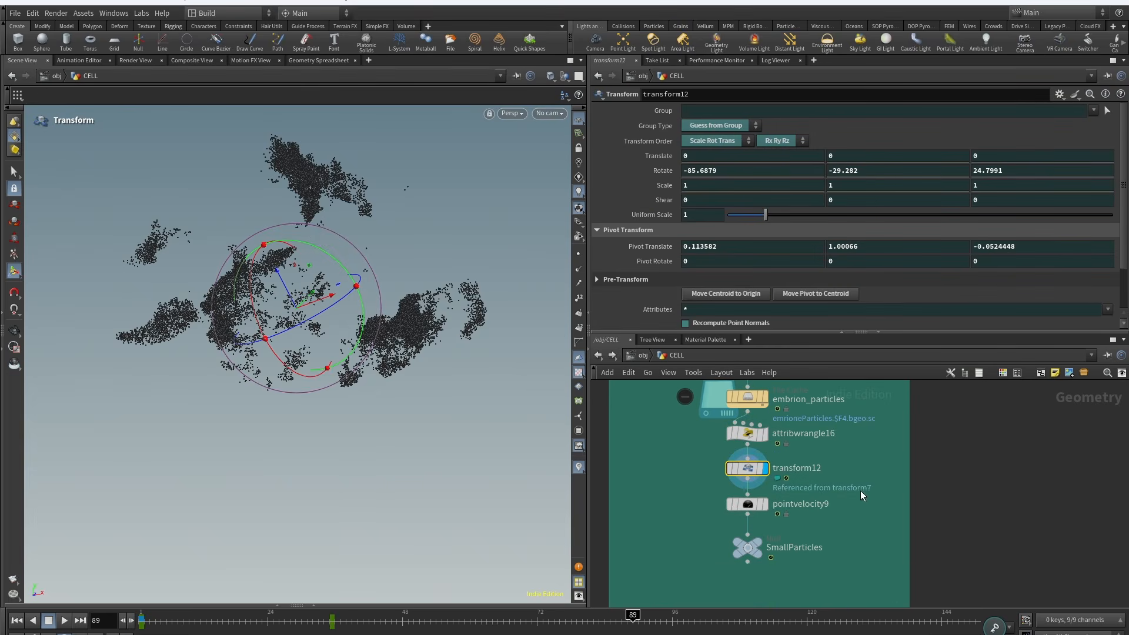
middle_drag(859, 490, 818, 470)
click(706, 485)
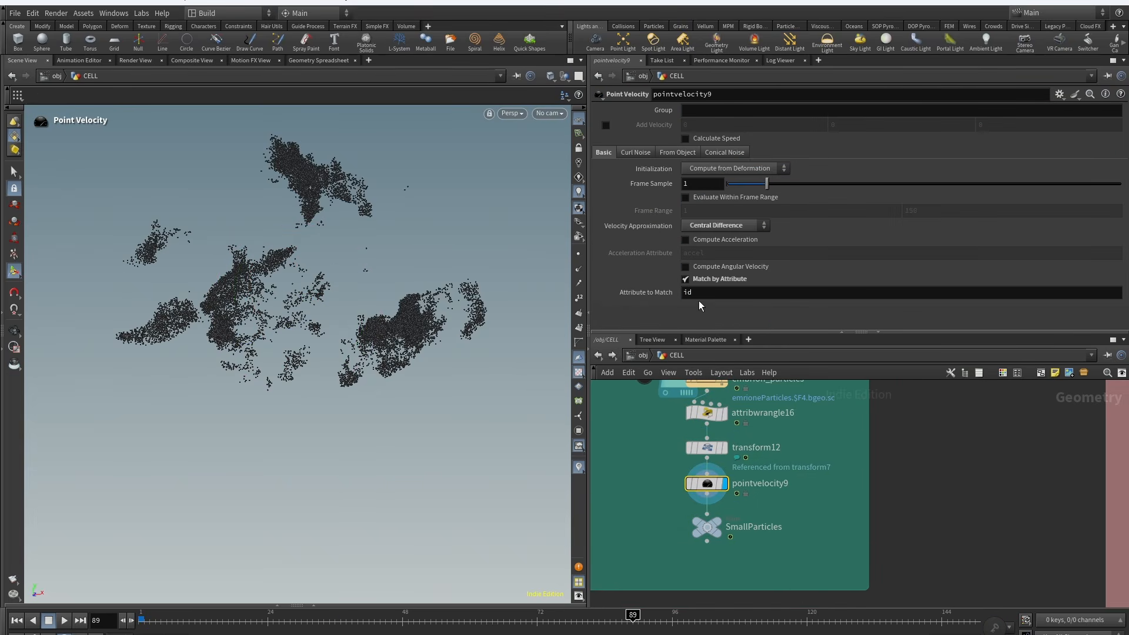
Step: Frame the whole network and display the CONNECTION output while scrubbing frames
key(h)
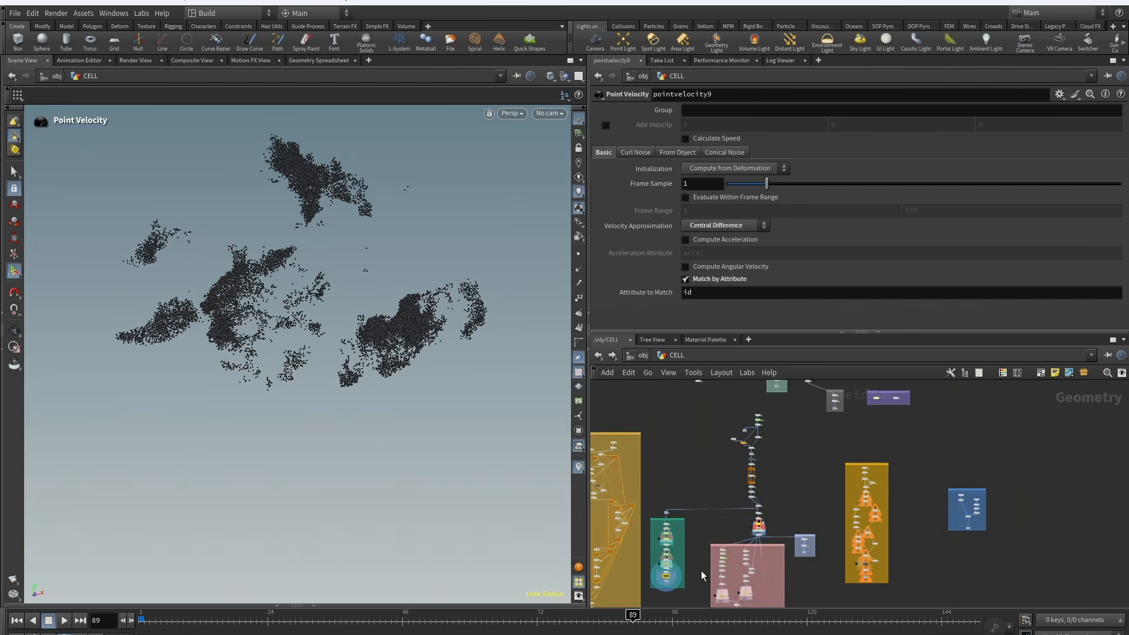
middle_drag(707, 418, 826, 508)
middle_drag(788, 550, 827, 454)
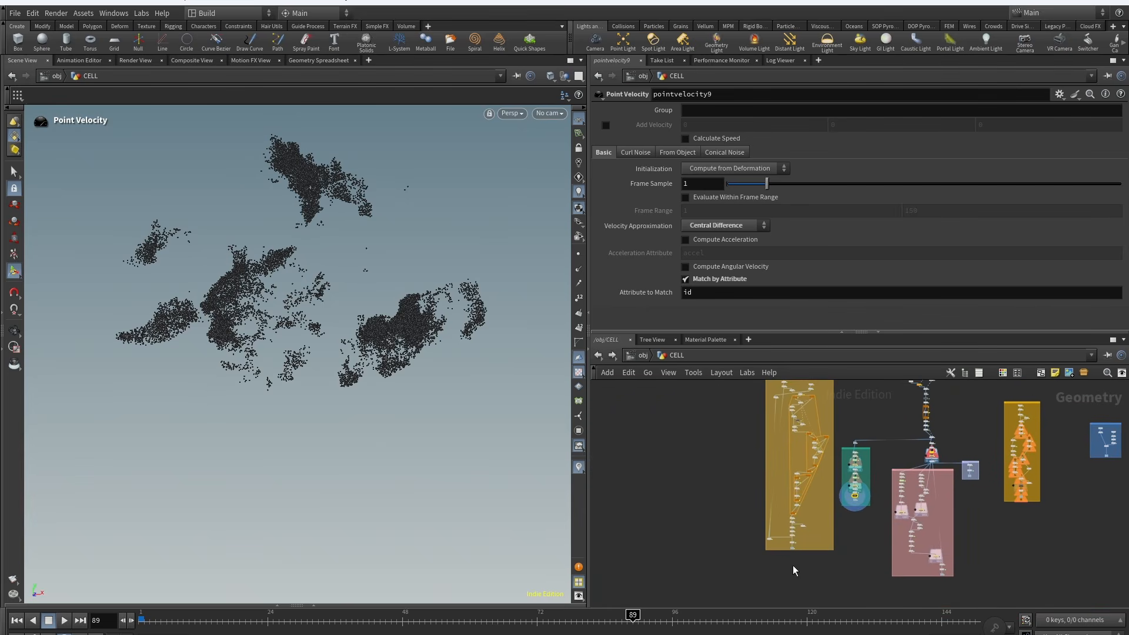
scroll(791, 544, up, 9)
click(763, 556)
alt+drag(328, 294, 224, 282)
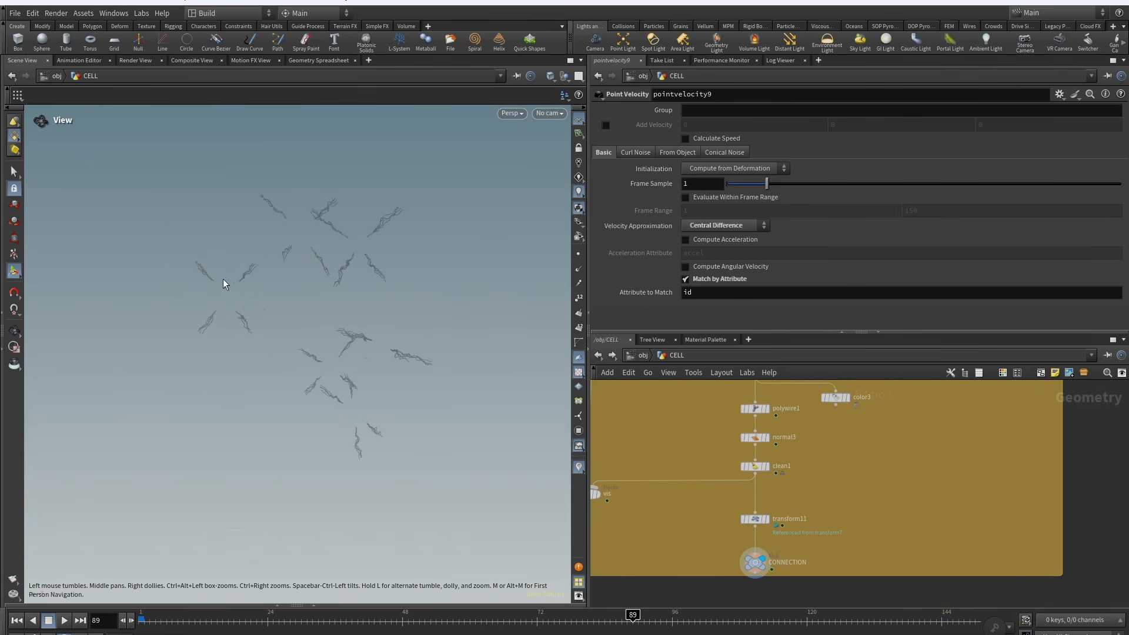
drag(242, 620, 272, 620)
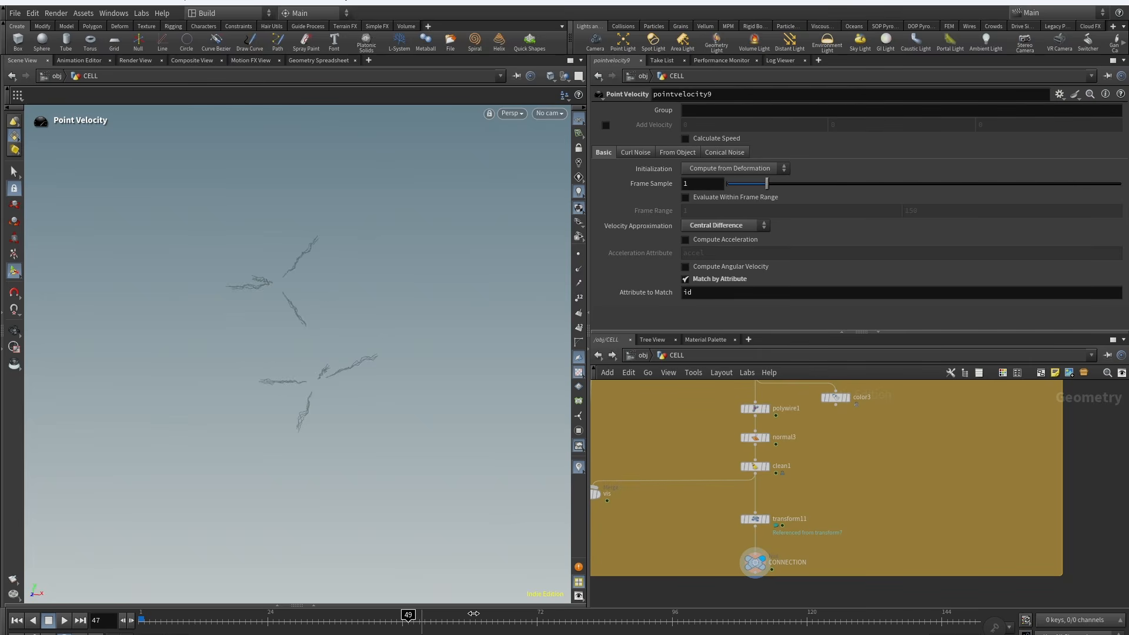
Step: Inspect object_merge4 and object_merge10 in the connection box and jump to object_merge4's source node
scroll(864, 447, down, 5)
middle_drag(870, 438, 883, 564)
scroll(811, 421, up, 7)
middle_drag(847, 503, 743, 543)
scroll(707, 493, down, 3)
click(701, 438)
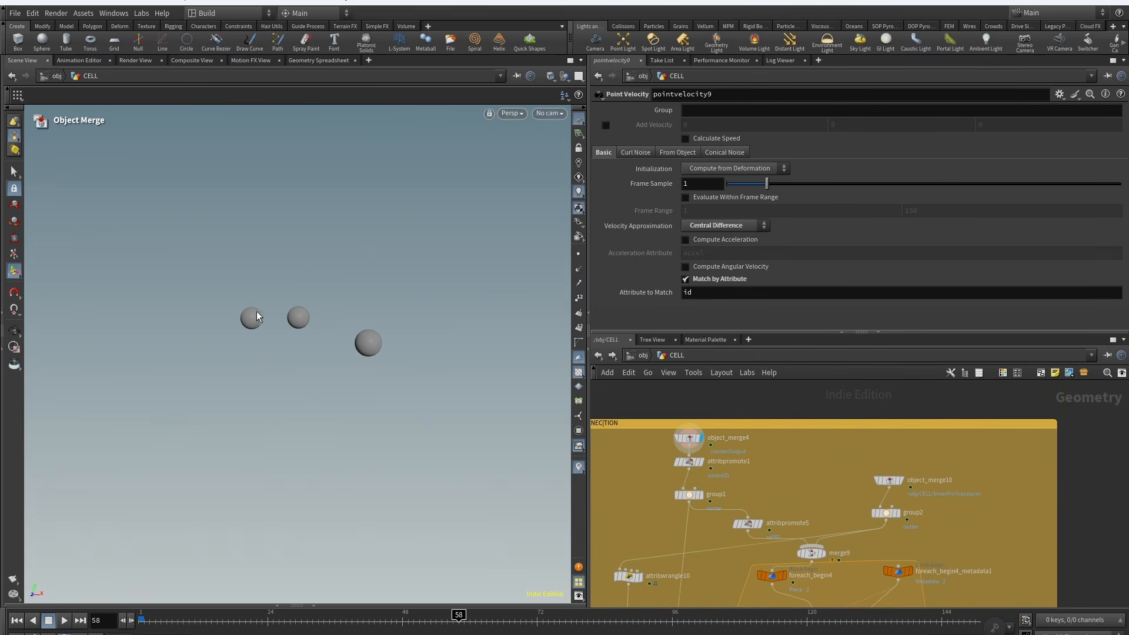
click(893, 480)
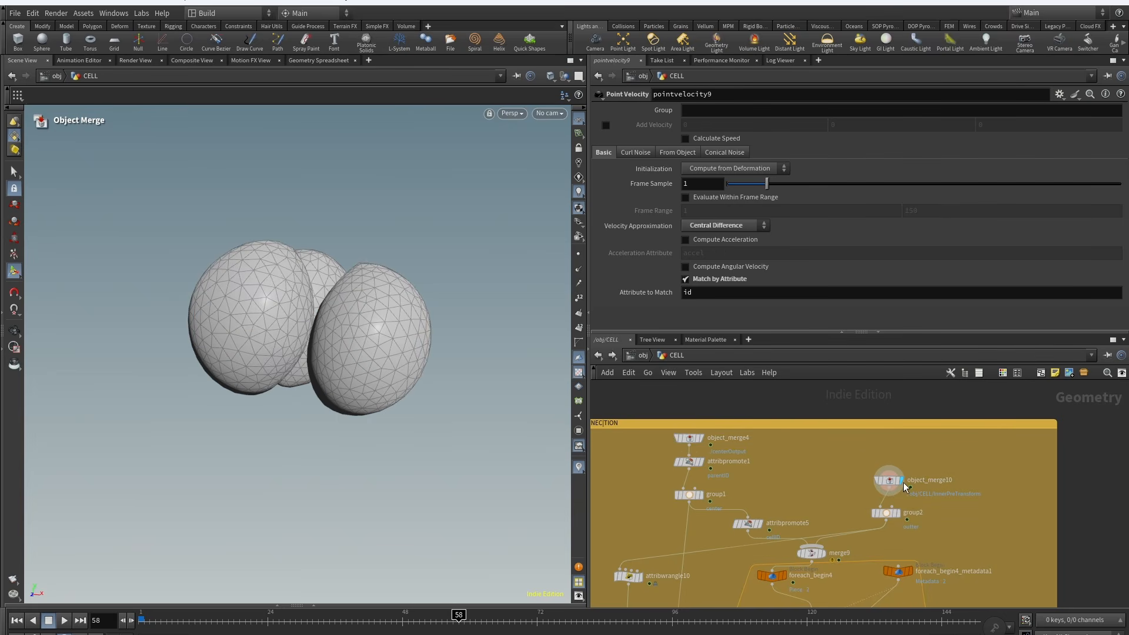
click(700, 438)
click(688, 438)
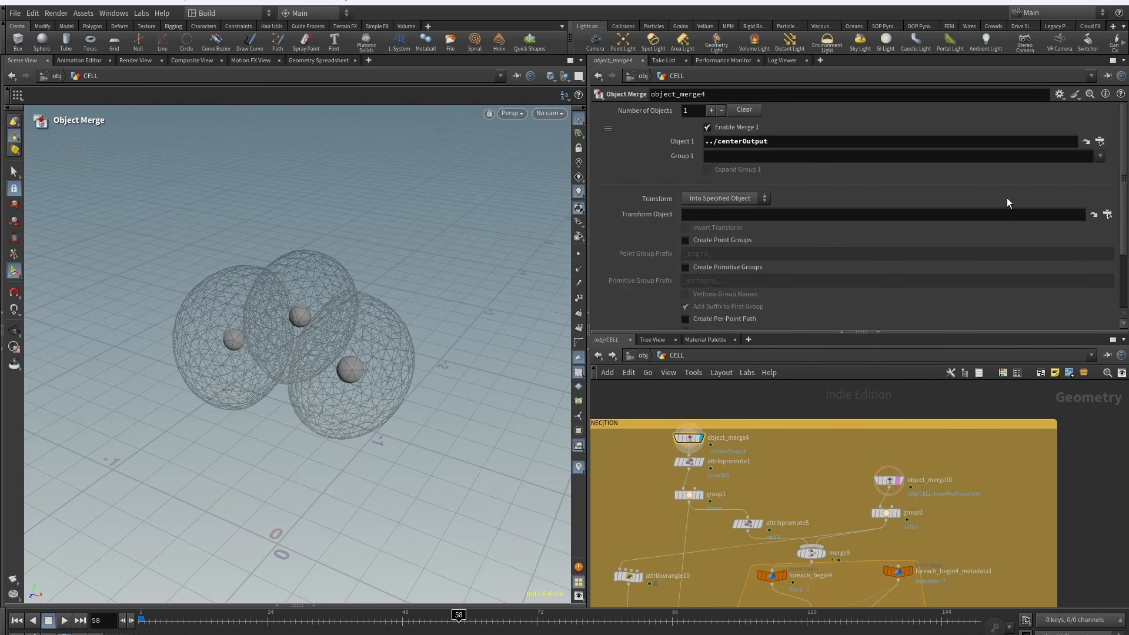
click(1086, 141)
Step: Examine the network feeding centerOutput and return to the connection box
middle_drag(905, 550, 837, 542)
middle_drag(828, 421, 828, 442)
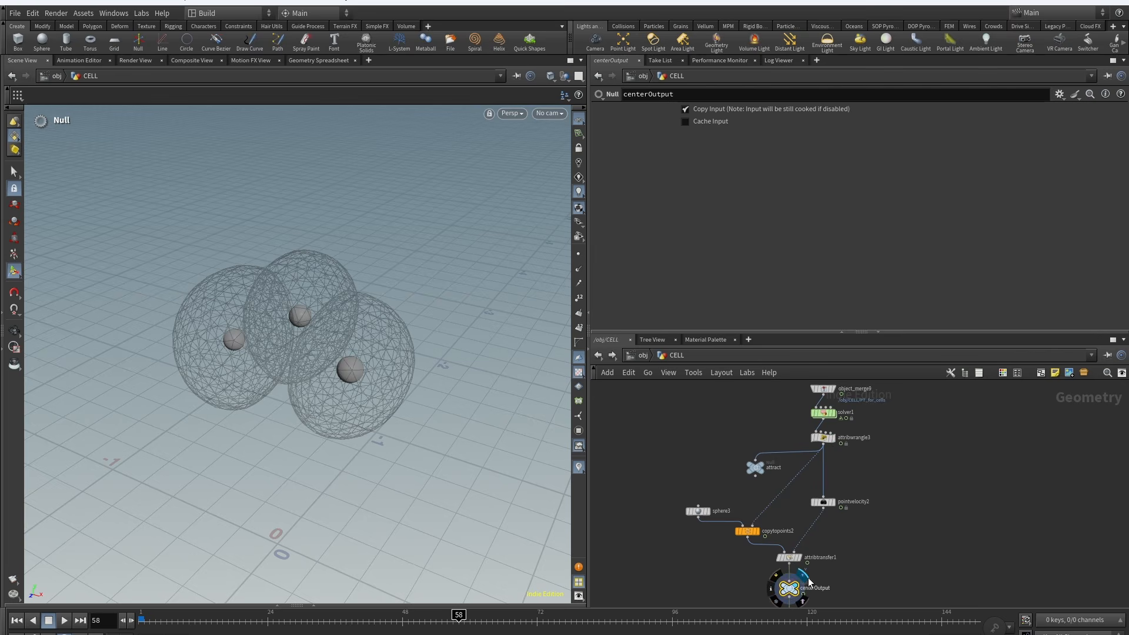
middle_drag(808, 578, 841, 385)
scroll(877, 534, down, 5)
middle_drag(870, 536, 1120, 537)
scroll(916, 417, up, 8)
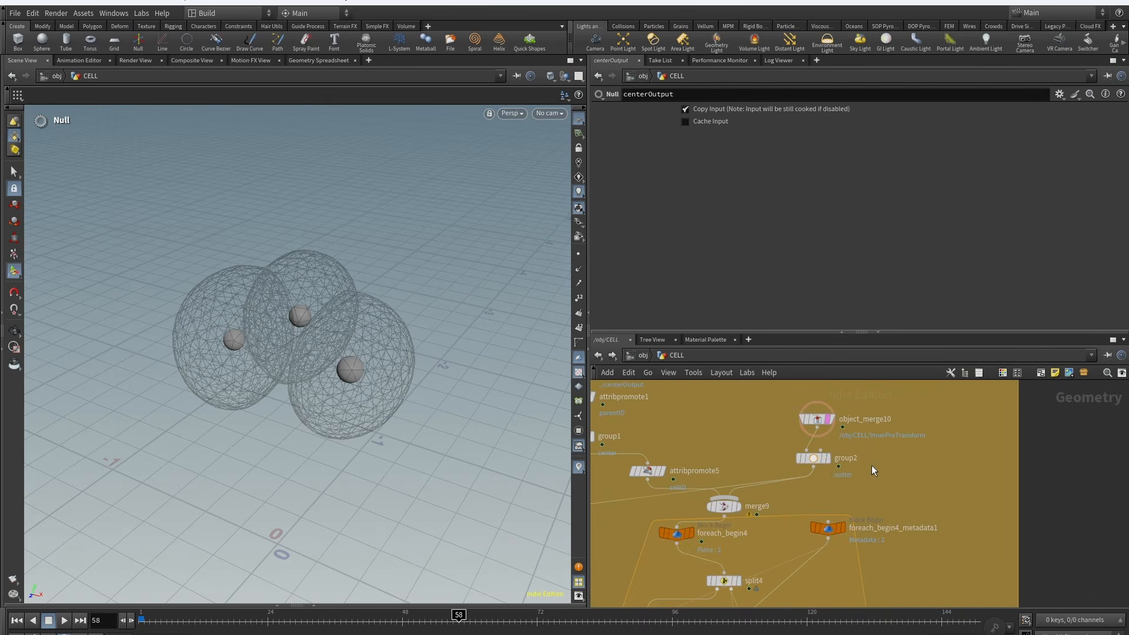
Step: Inspect group2, group1 and attribpromote5 settings in the connection box
middle_drag(871, 465, 924, 453)
click(796, 476)
middle_drag(716, 429, 776, 475)
scroll(729, 461, up, 2)
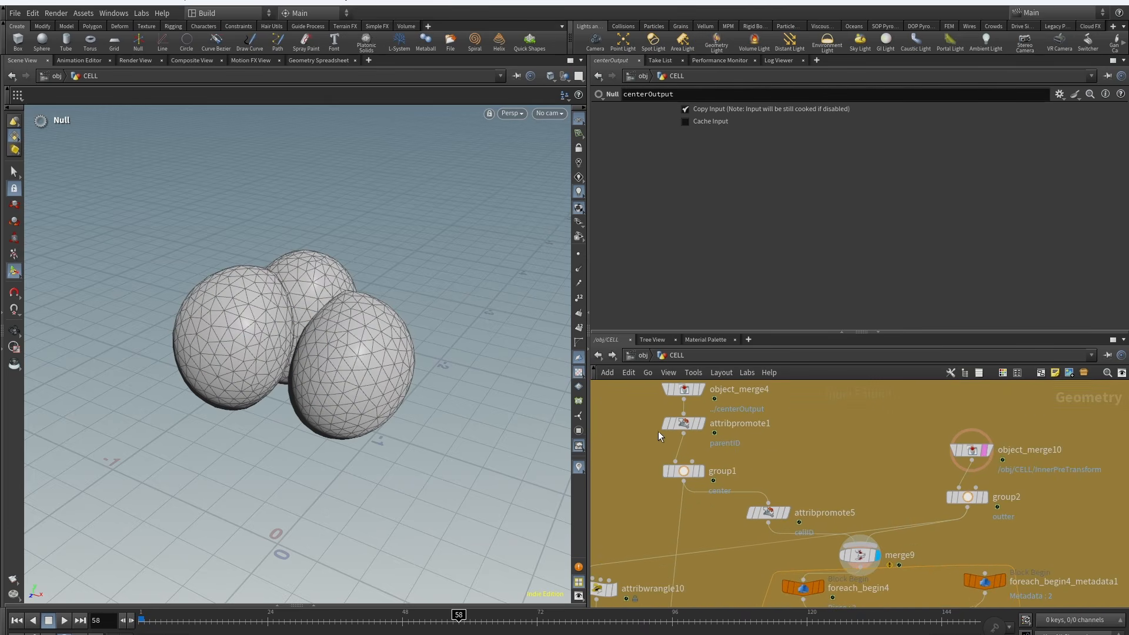
click(965, 498)
click(685, 473)
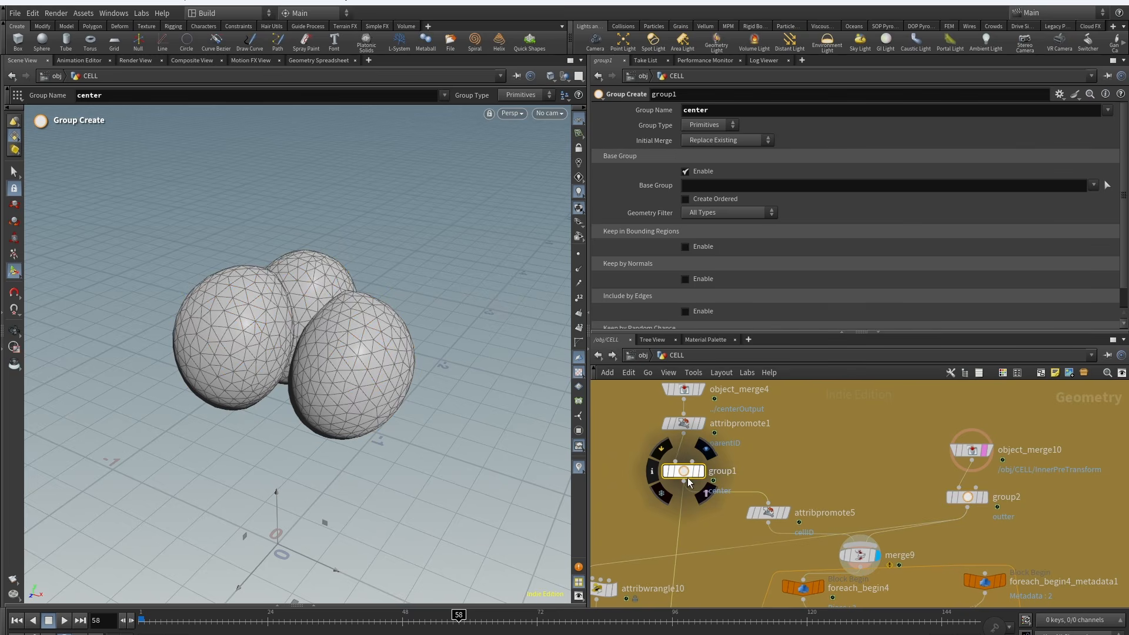
middle_drag(823, 470, 813, 449)
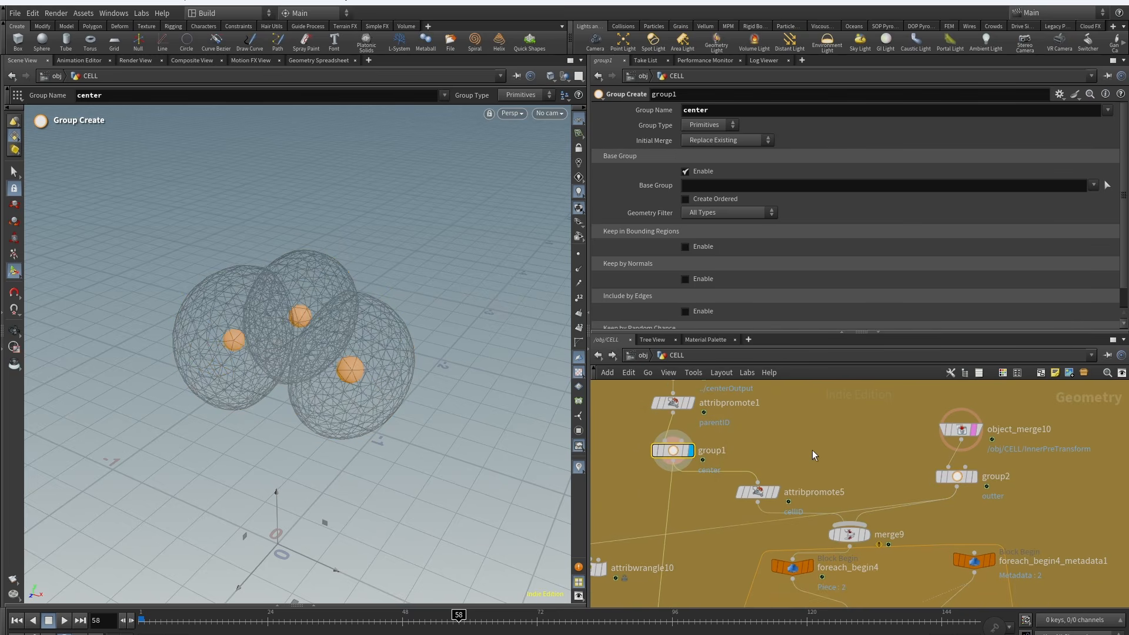
click(764, 494)
scroll(892, 438, down, 4)
scroll(887, 496, down, 2)
middle_drag(965, 567, 959, 504)
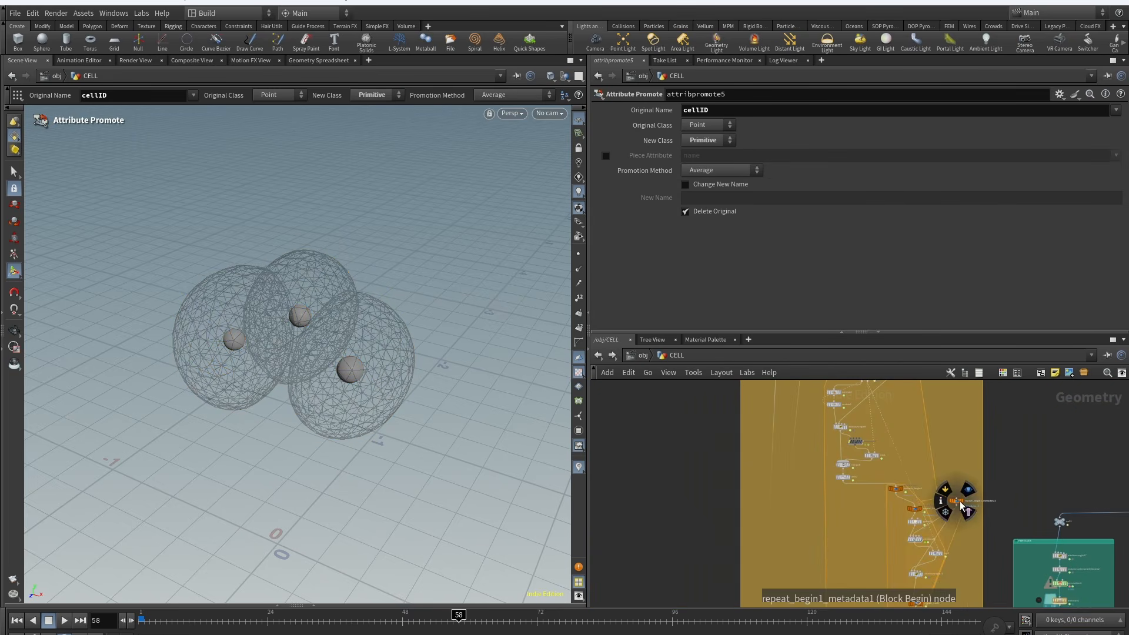
Step: Inspect foreach_begin4 and foreach_end4's piece attribute loop settings
middle_drag(963, 594, 935, 478)
scroll(861, 497, up, 2)
click(815, 507)
scroll(968, 425, down, 4)
scroll(927, 478, up, 6)
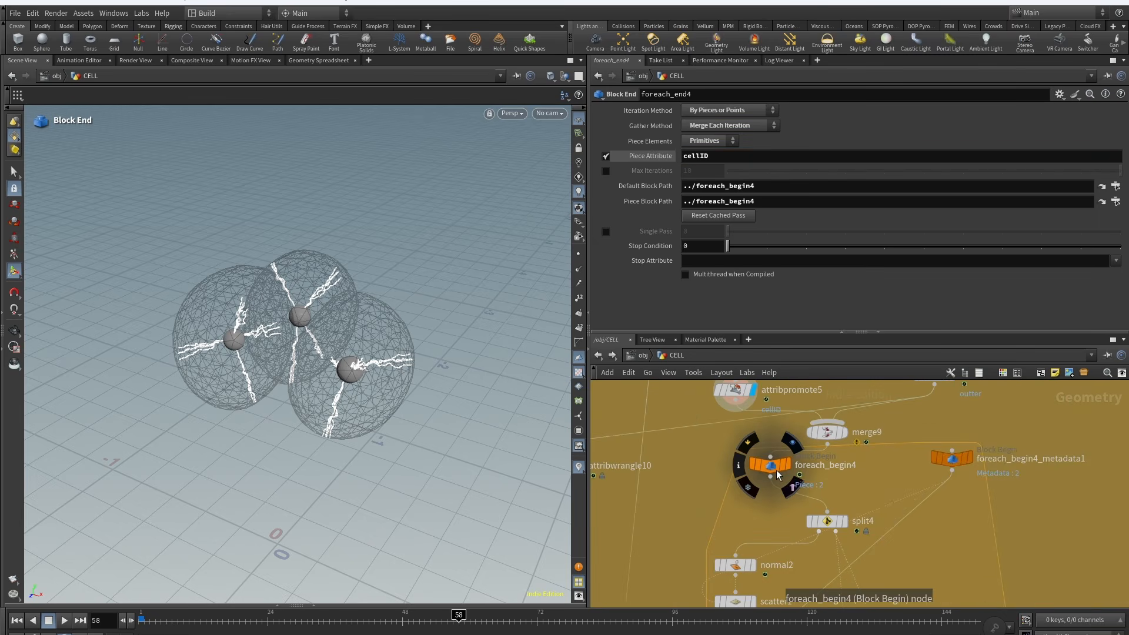
Step: Inspect the foreach_begin4, split4 and normal2 nodes and their parameters
click(786, 464)
middle_drag(916, 432, 903, 381)
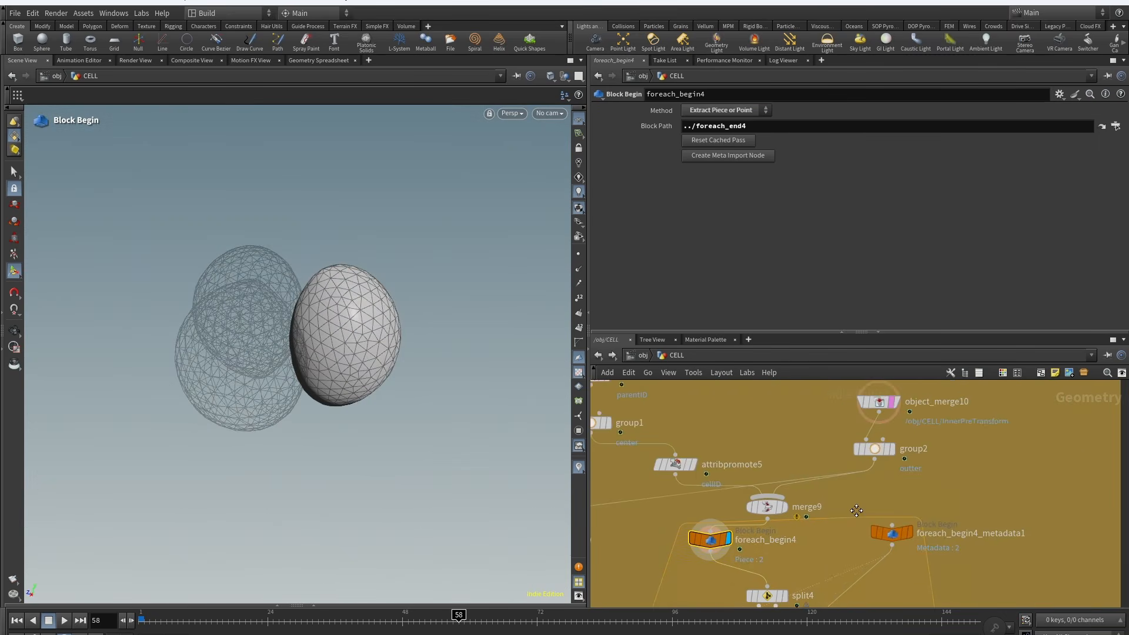
click(814, 466)
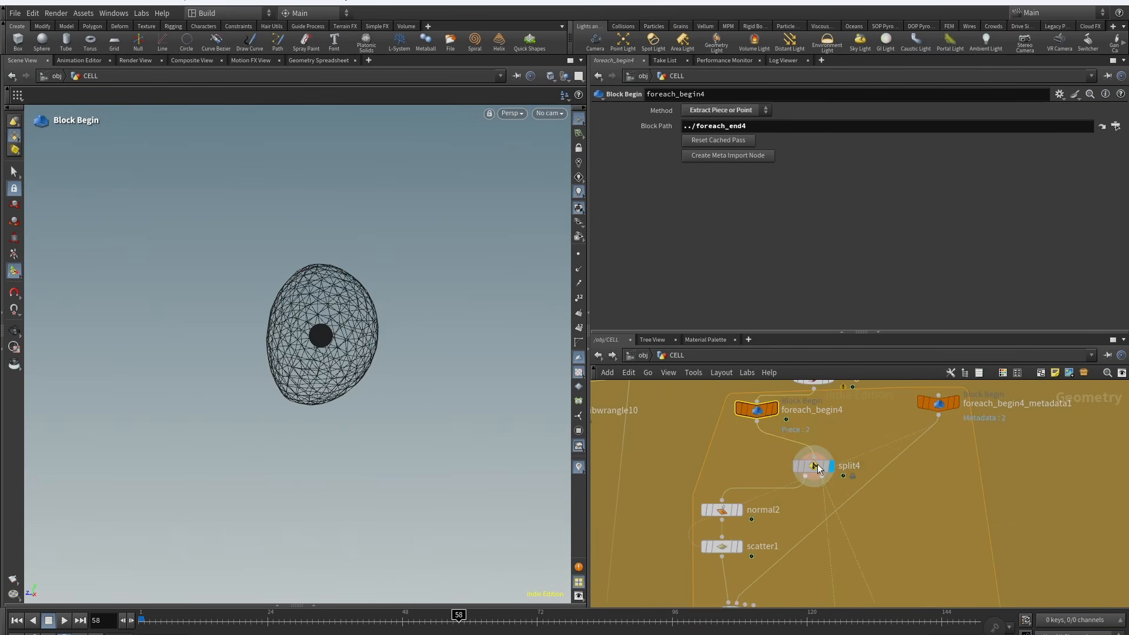
mouse_move(717, 520)
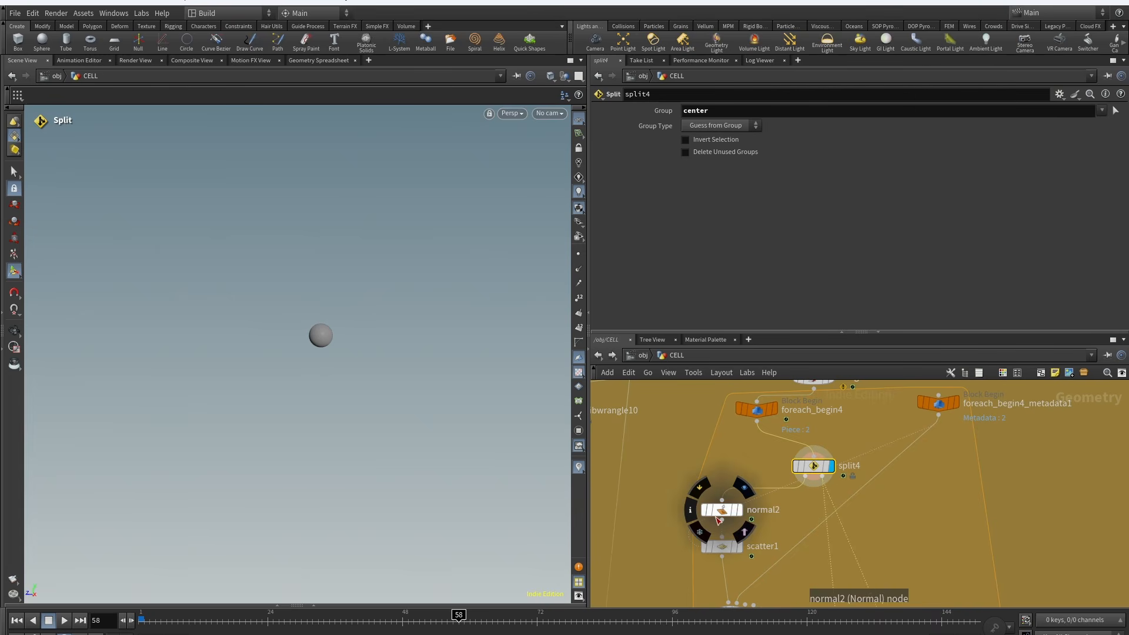
click(725, 512)
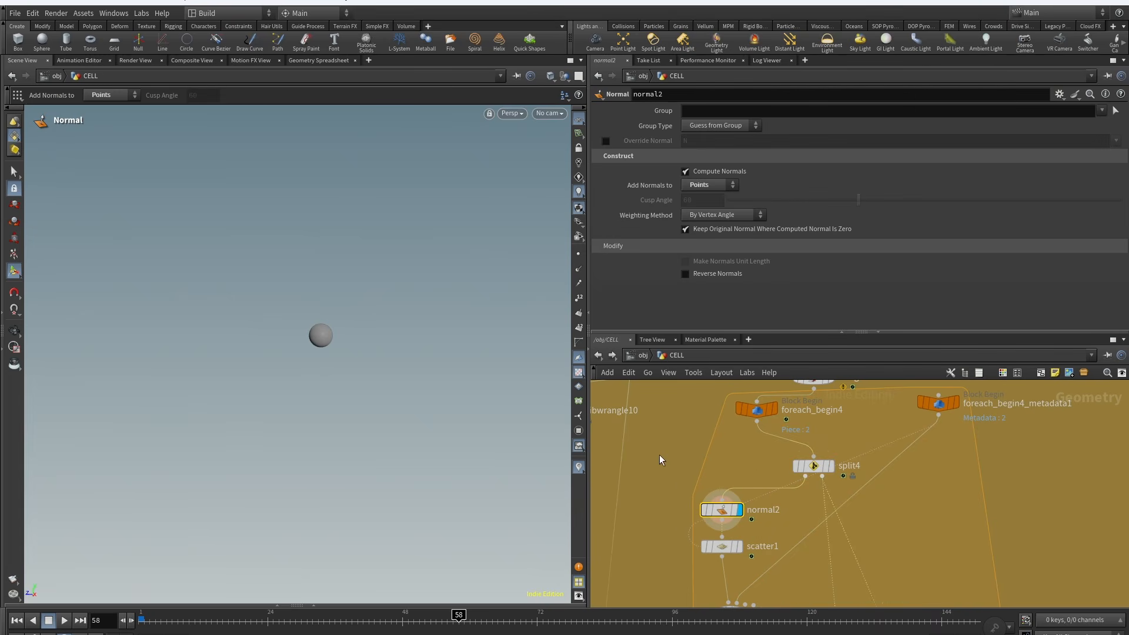
Step: Inspect scatter1's point count, Global Seed expression and spare input path
click(578, 272)
middle_drag(759, 537, 766, 451)
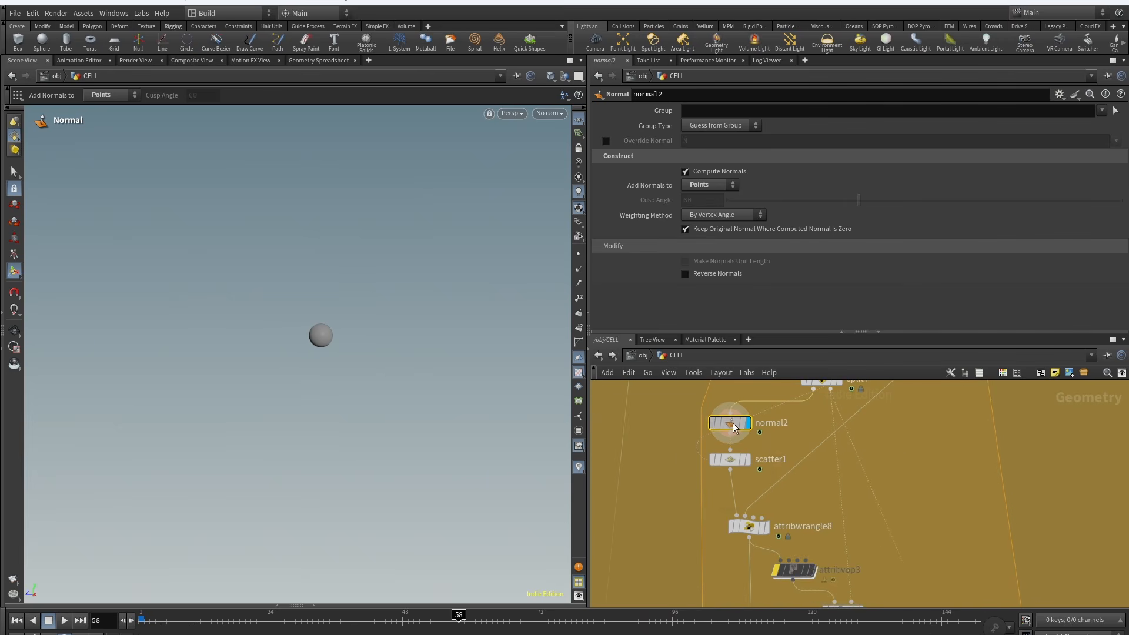
click(729, 462)
click(729, 463)
scroll(647, 321, down, 3)
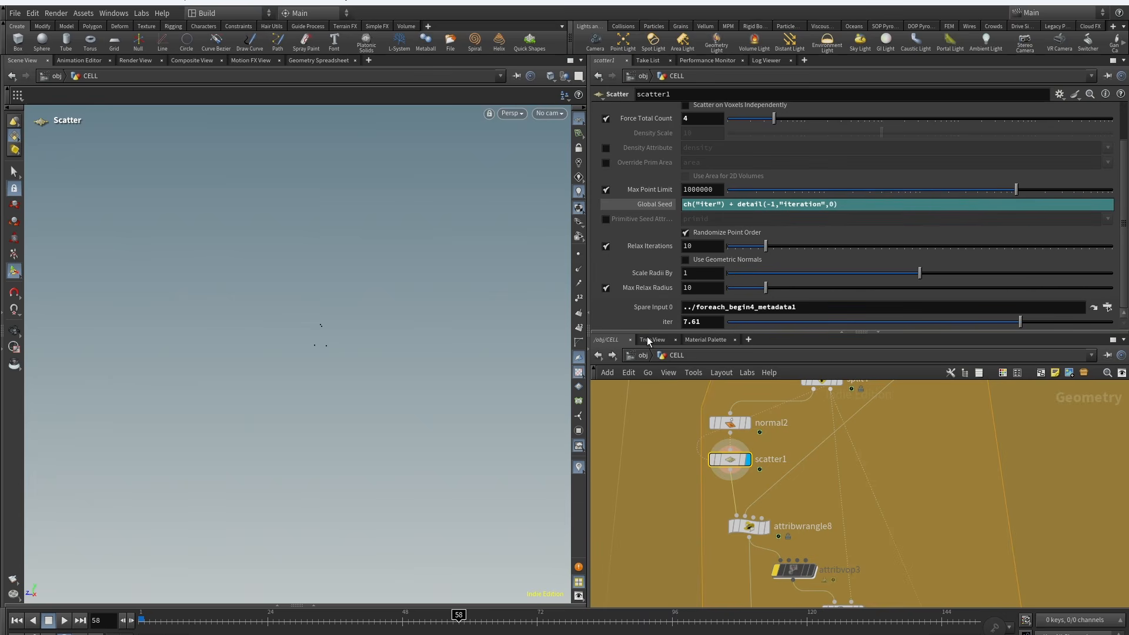
middle_drag(933, 421, 930, 425)
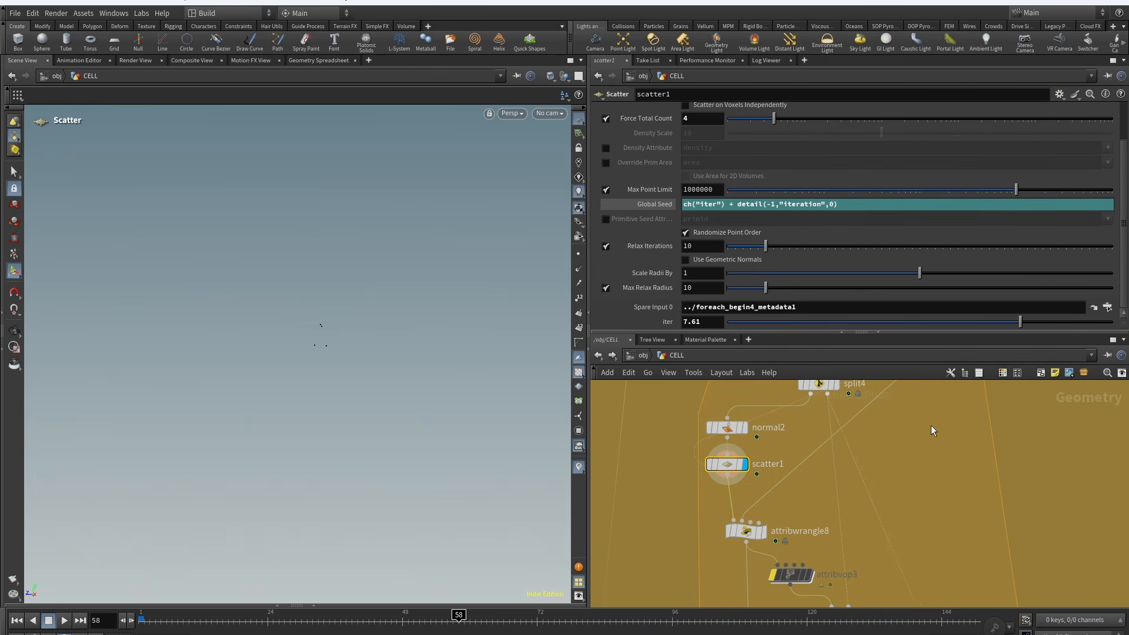
click(716, 307)
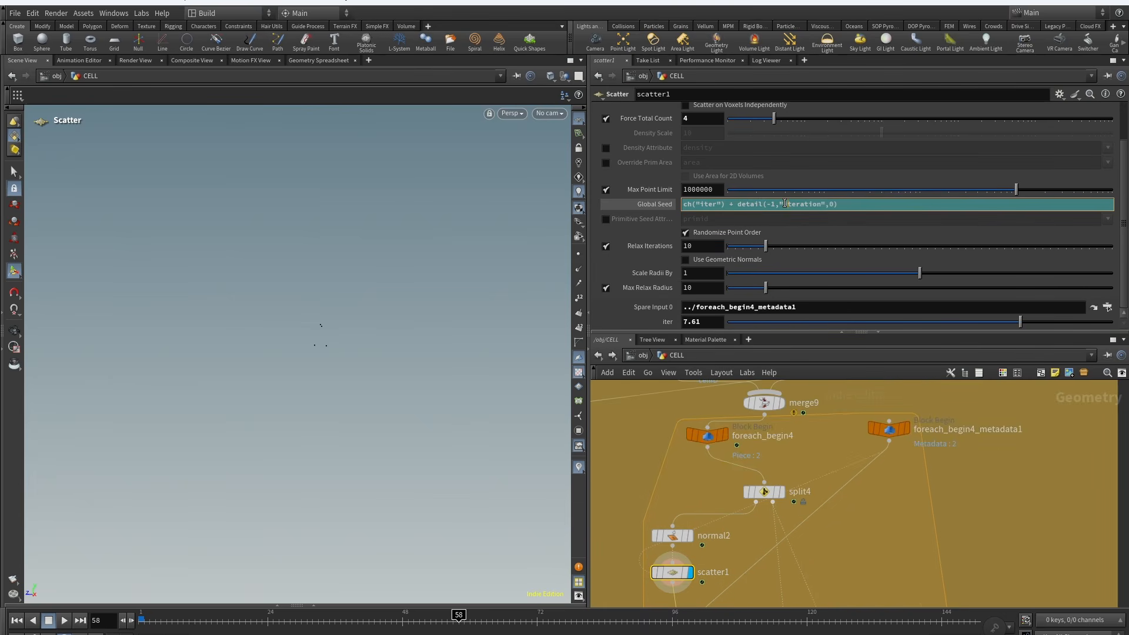
click(669, 201)
click(668, 202)
Step: Inspect attribwrangle8's VEX code and the points it outputs in the viewport
middle_drag(856, 604, 886, 449)
click(738, 479)
click(726, 483)
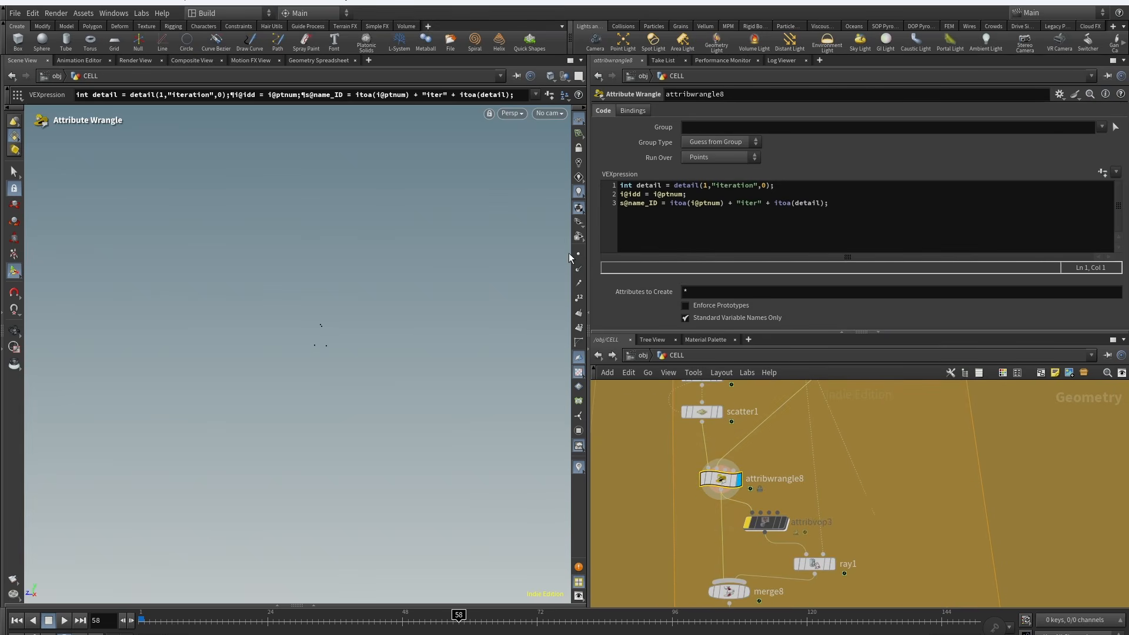
scroll(749, 442, down, 2)
click(748, 488)
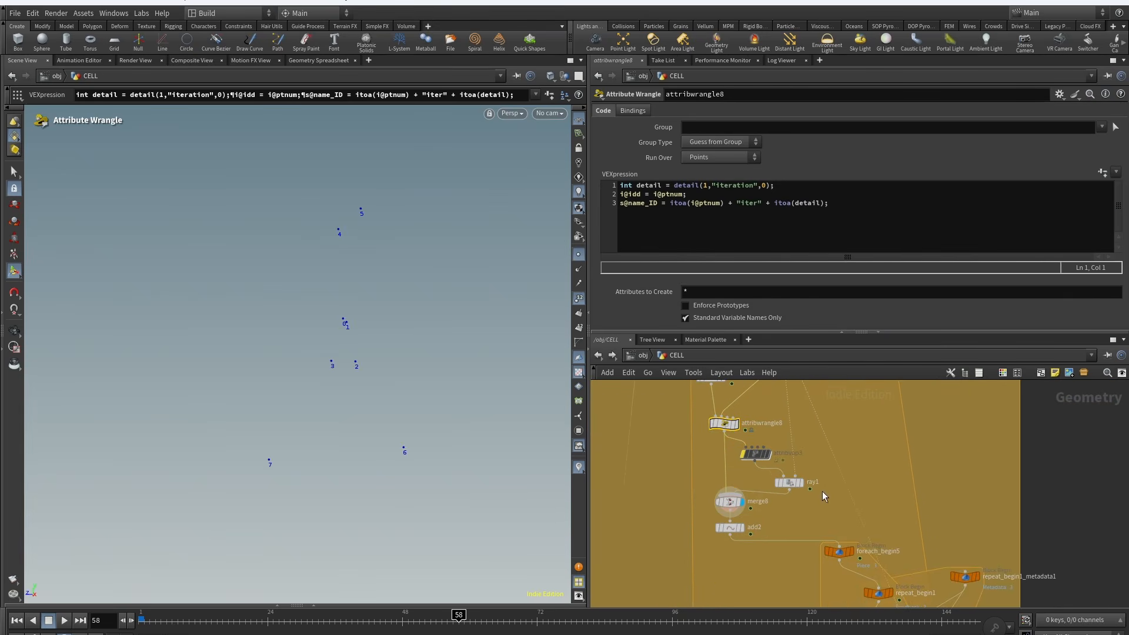
Step: Inspect the ray1, merge8 and add2 nodes and their settings
click(804, 473)
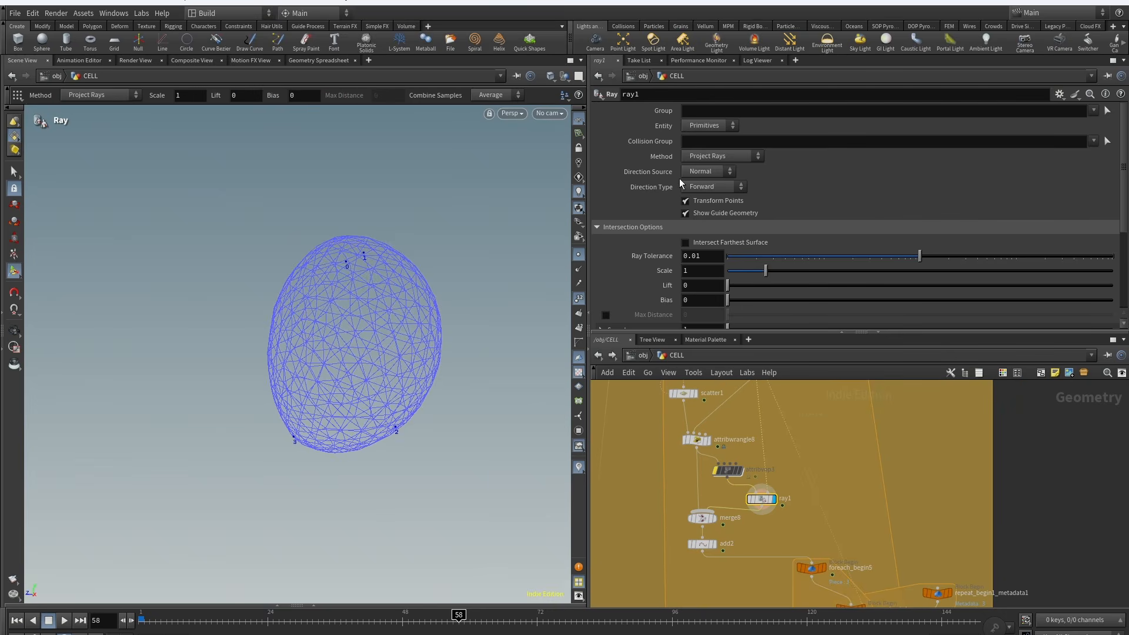
click(718, 504)
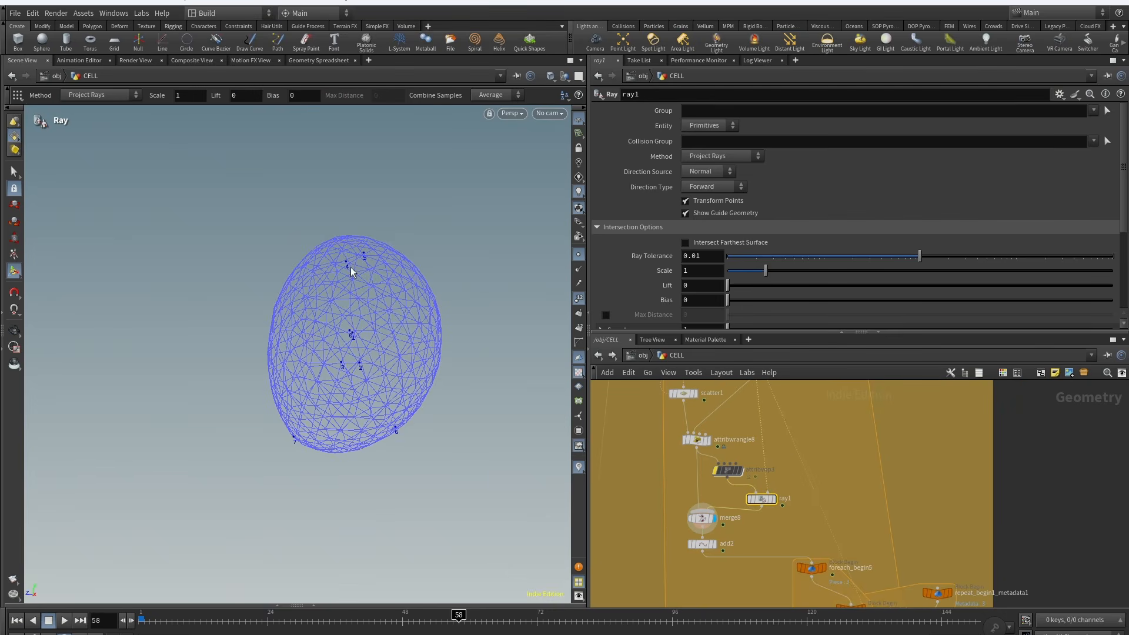
scroll(719, 575, up, 2)
click(696, 532)
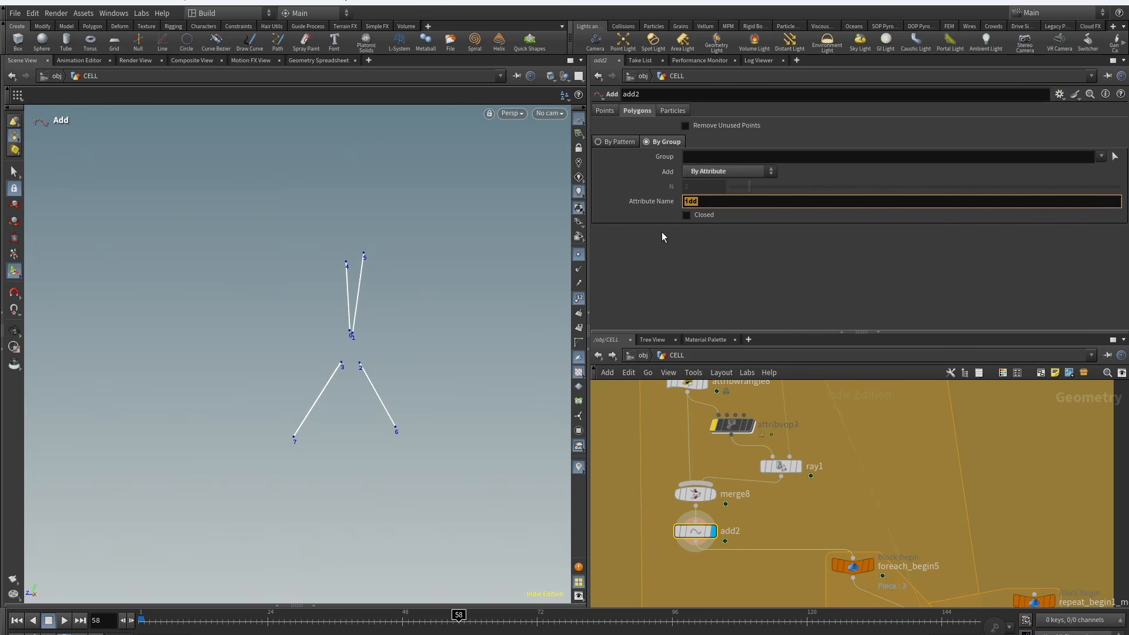
Step: Inspect the foreach_end5 and repeat_end1 loop settings in the overall network
scroll(711, 535, down, 5)
click(717, 506)
key(Escape)
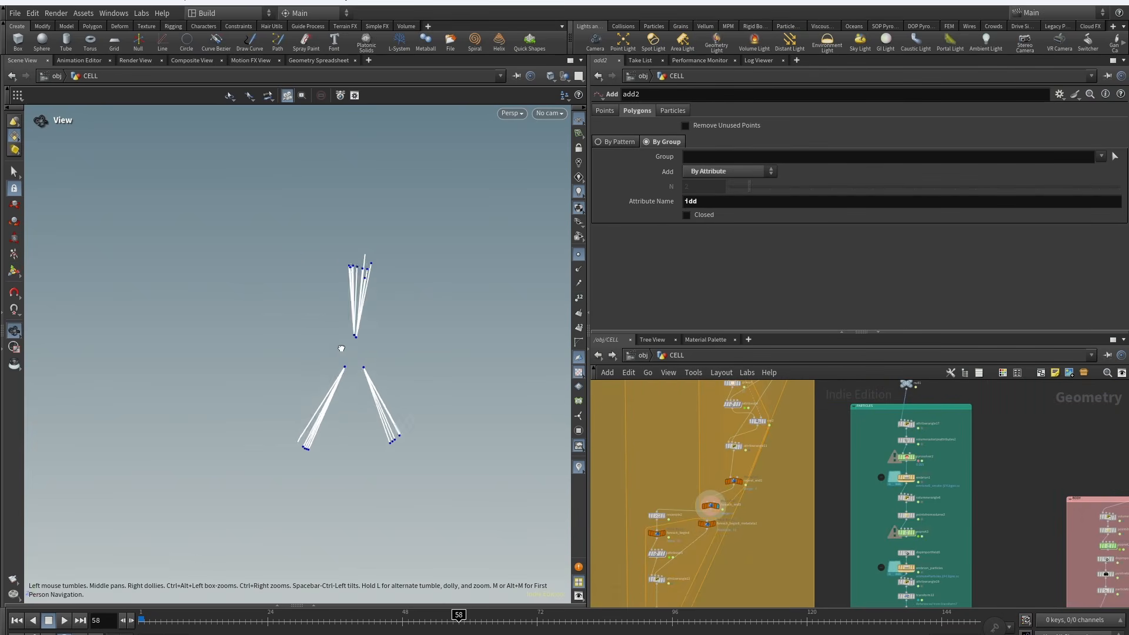
click(711, 505)
scroll(728, 453, up, 3)
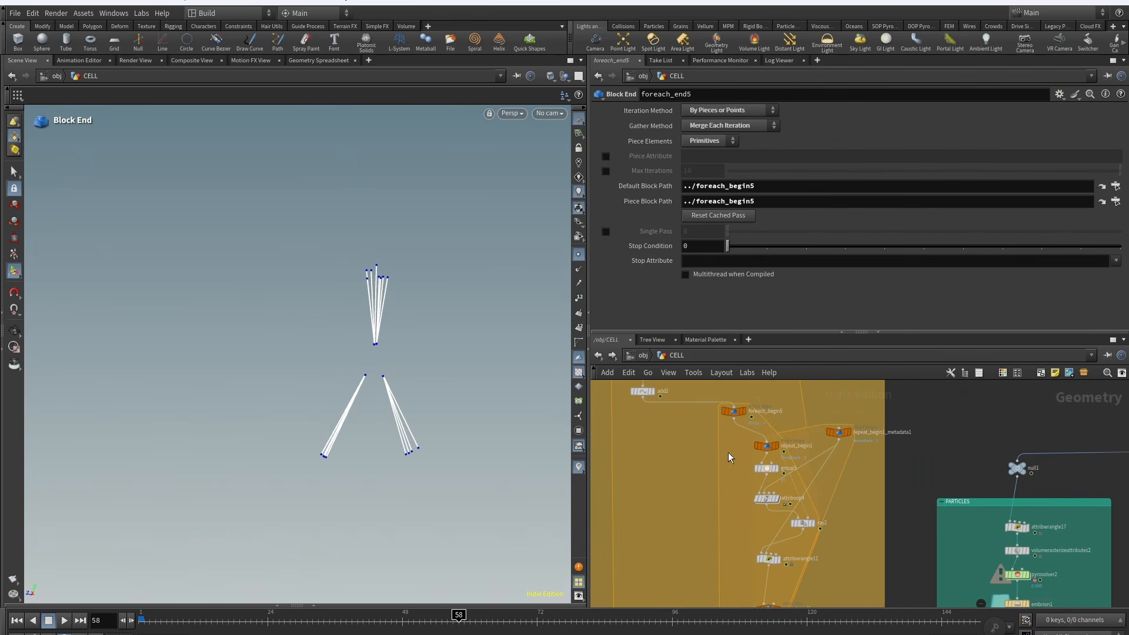
click(766, 445)
middle_drag(735, 593, 711, 478)
click(744, 494)
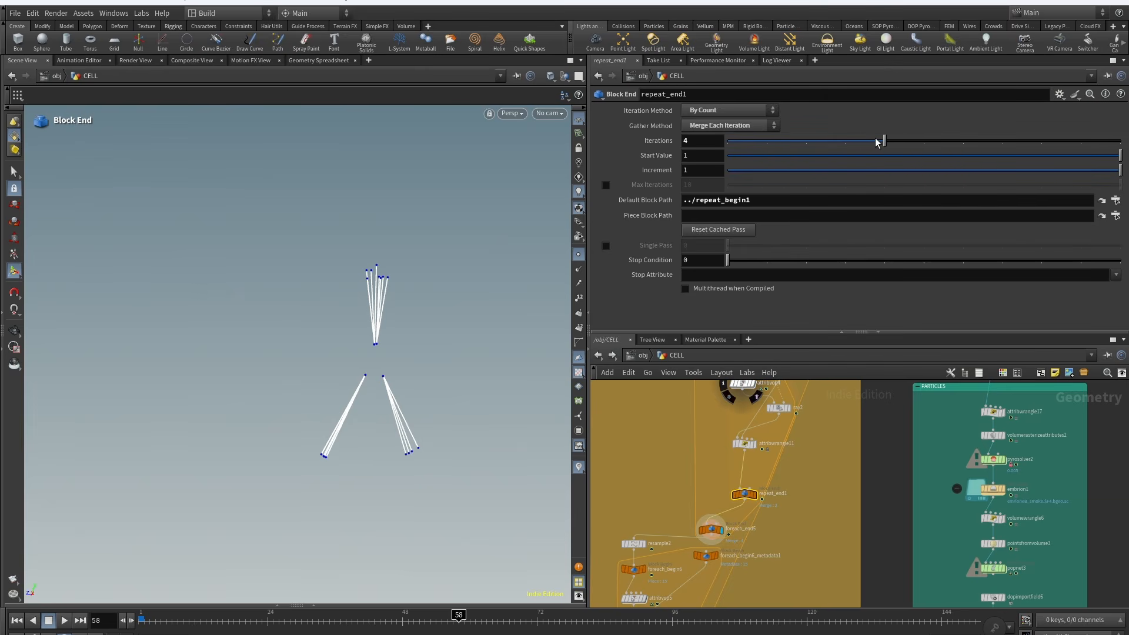
scroll(812, 535, down, 2)
scroll(748, 450, up, 5)
Step: Inspect group3's settings and open attribvop4's VOP network
click(758, 446)
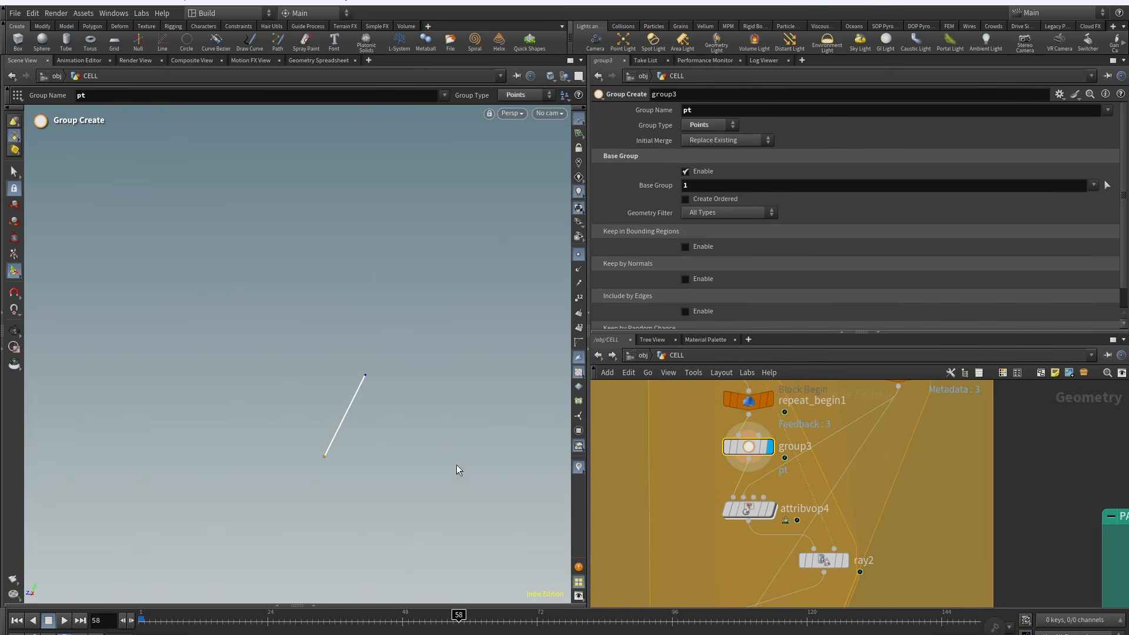
middle_drag(667, 476, 622, 511)
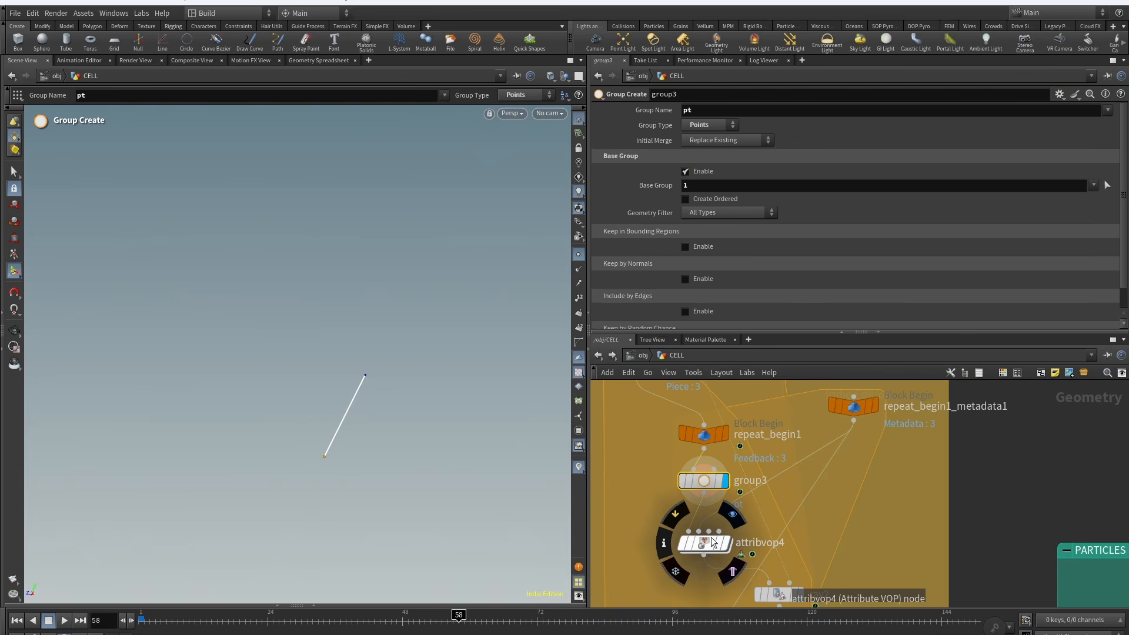
click(725, 513)
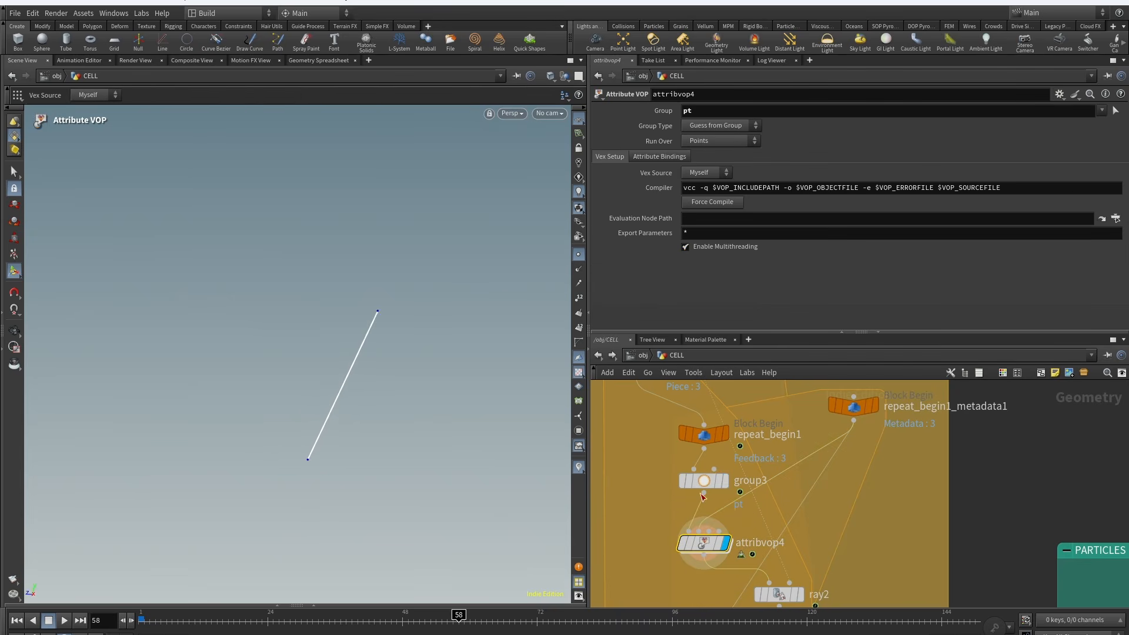
click(724, 480)
double_click(724, 544)
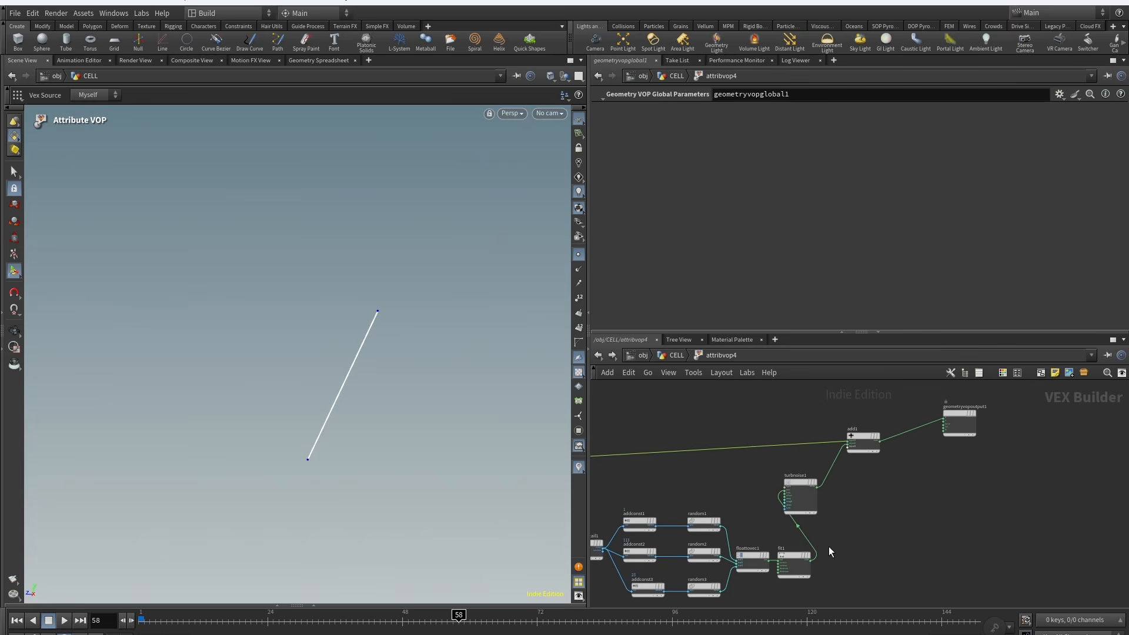
Step: Return to the CELL network and inspect ray2 and attribwrangle11's VEX code
click(677, 355)
click(798, 466)
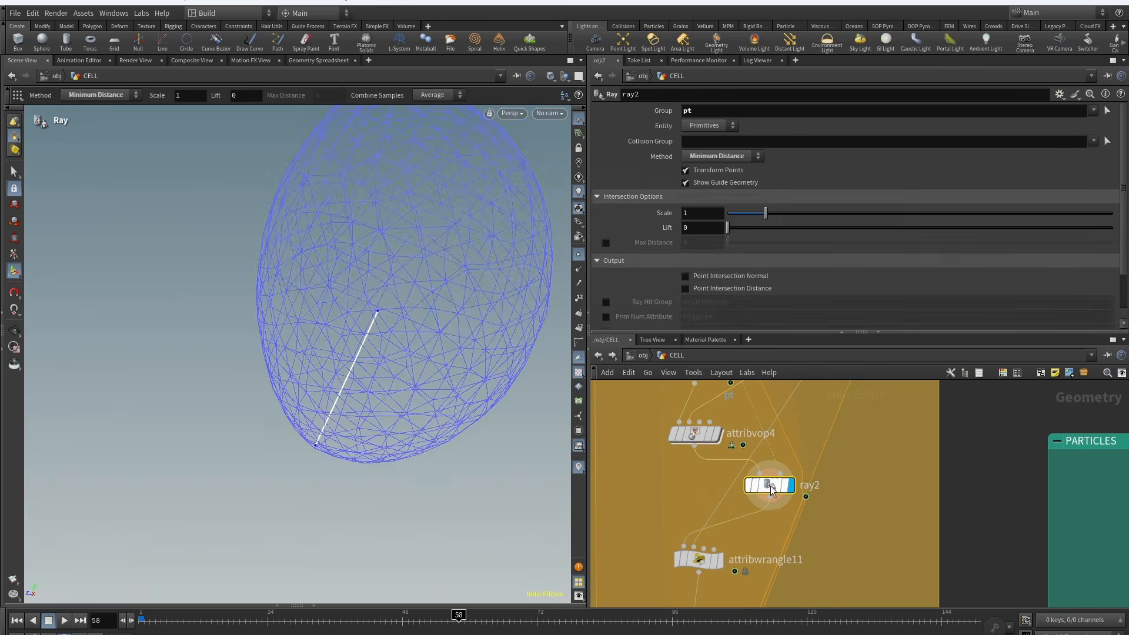
middle_drag(719, 588, 823, 448)
click(764, 509)
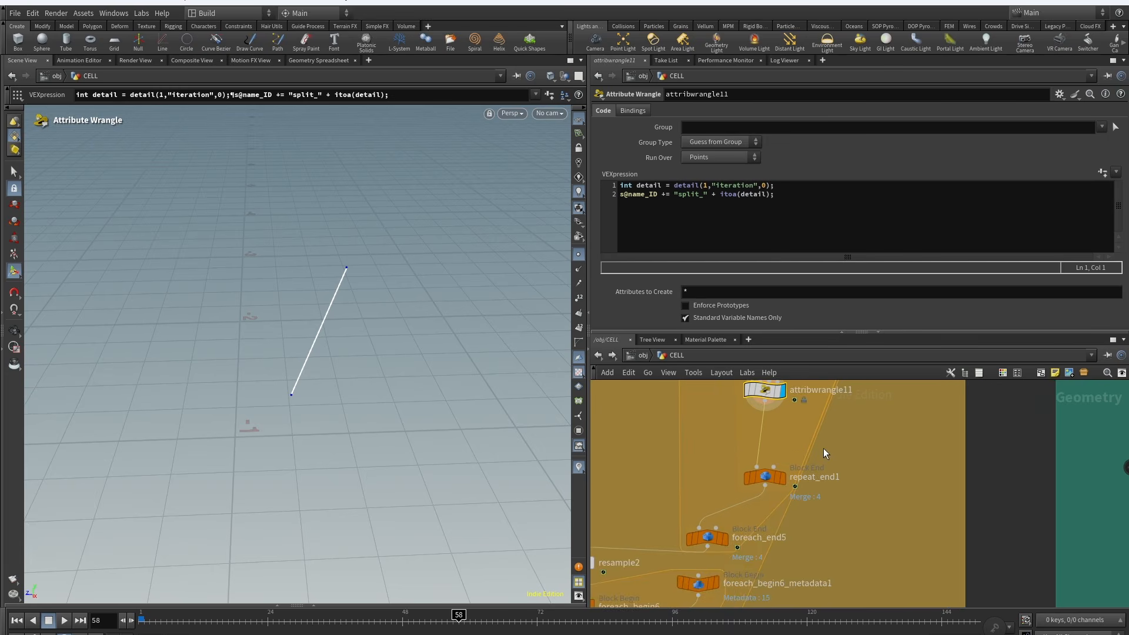
Step: Inspect resample2's segment length settings and the curves produced further down the chain
scroll(823, 448, down, 2)
click(740, 522)
middle_drag(665, 543, 780, 458)
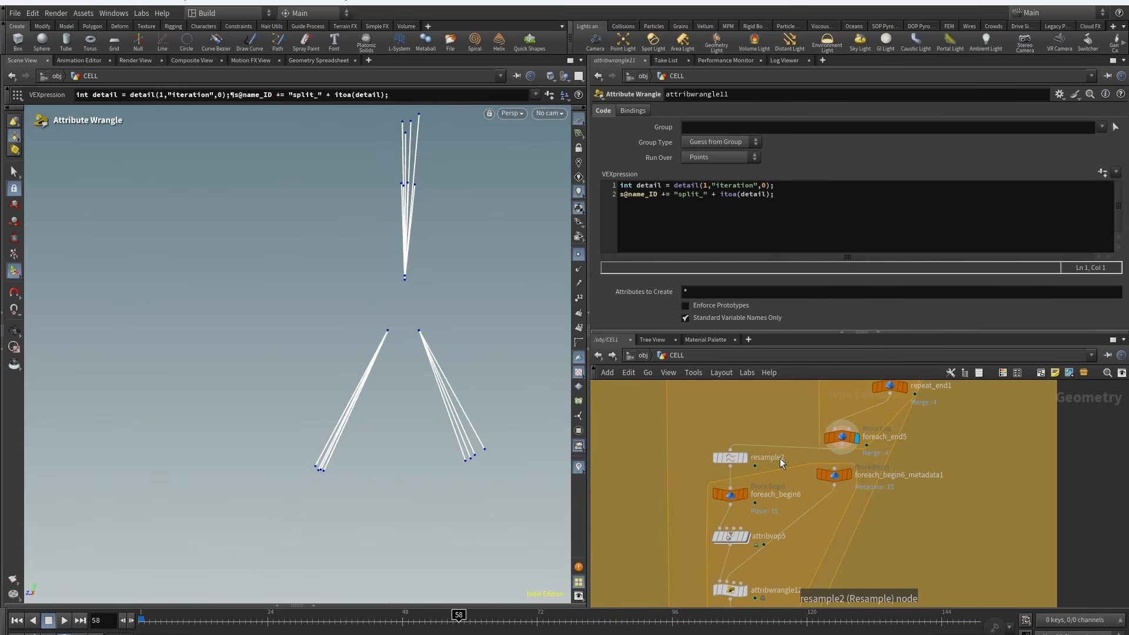
click(755, 448)
click(730, 463)
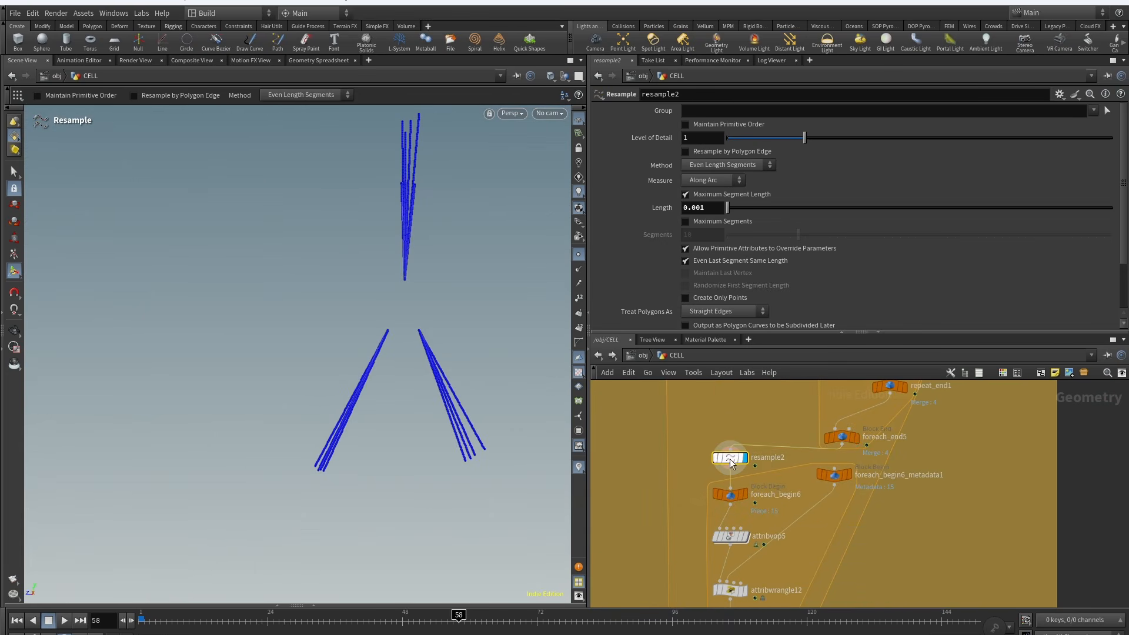
middle_drag(818, 535, 807, 434)
click(753, 518)
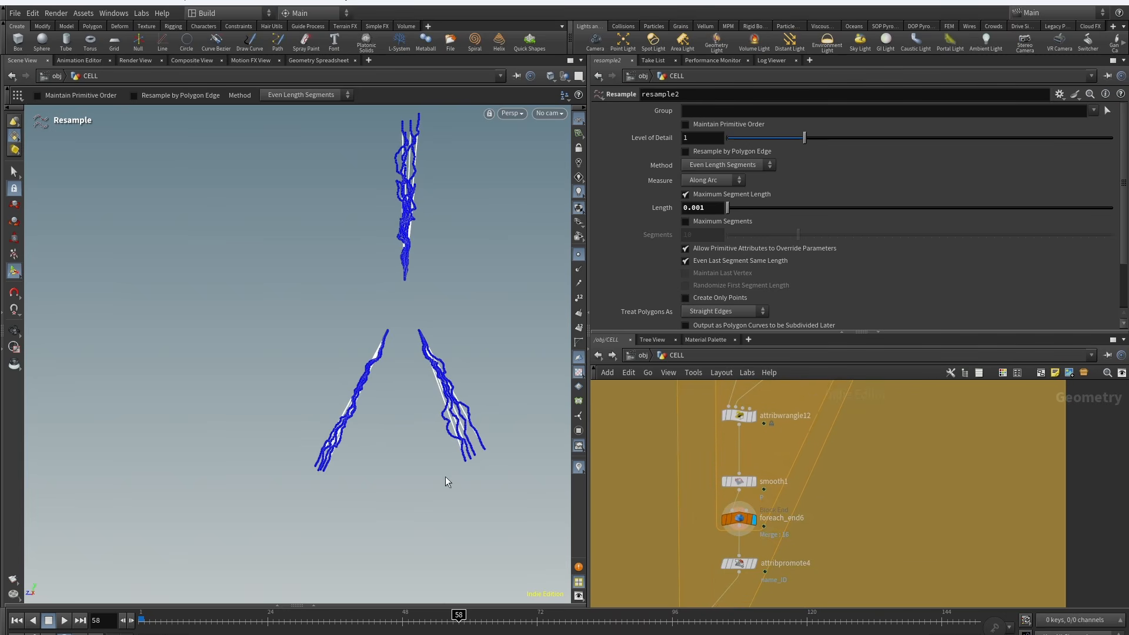
Step: Open attribvop5's VOP network, then examine its ramp parameter points
click(577, 255)
alt+drag(410, 289, 470, 306)
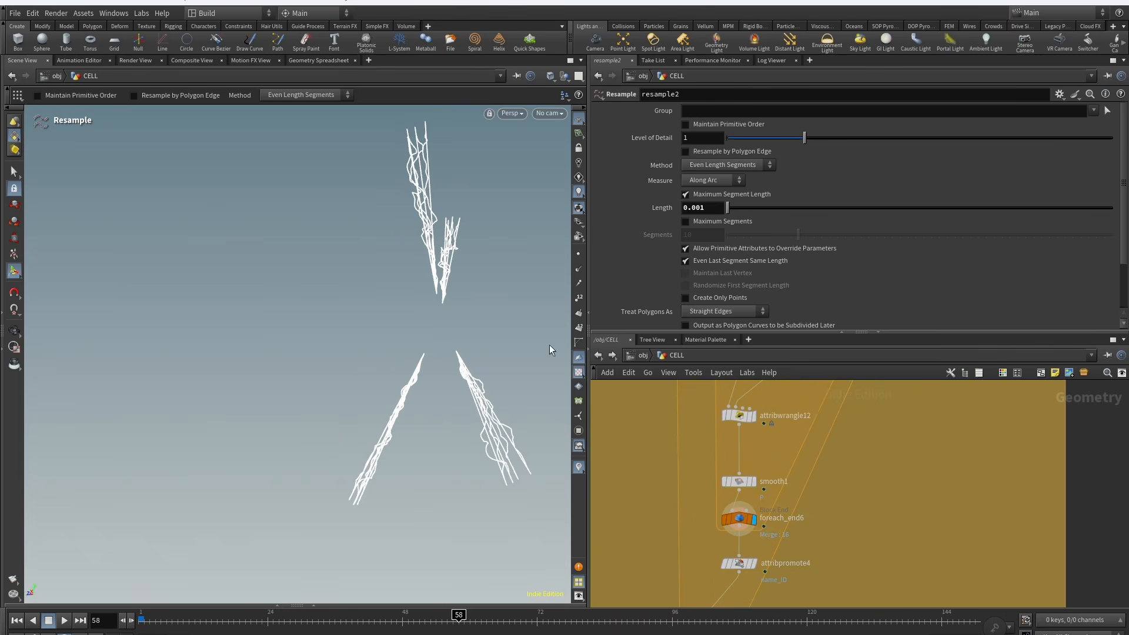
middle_drag(785, 442, 786, 574)
double_click(745, 490)
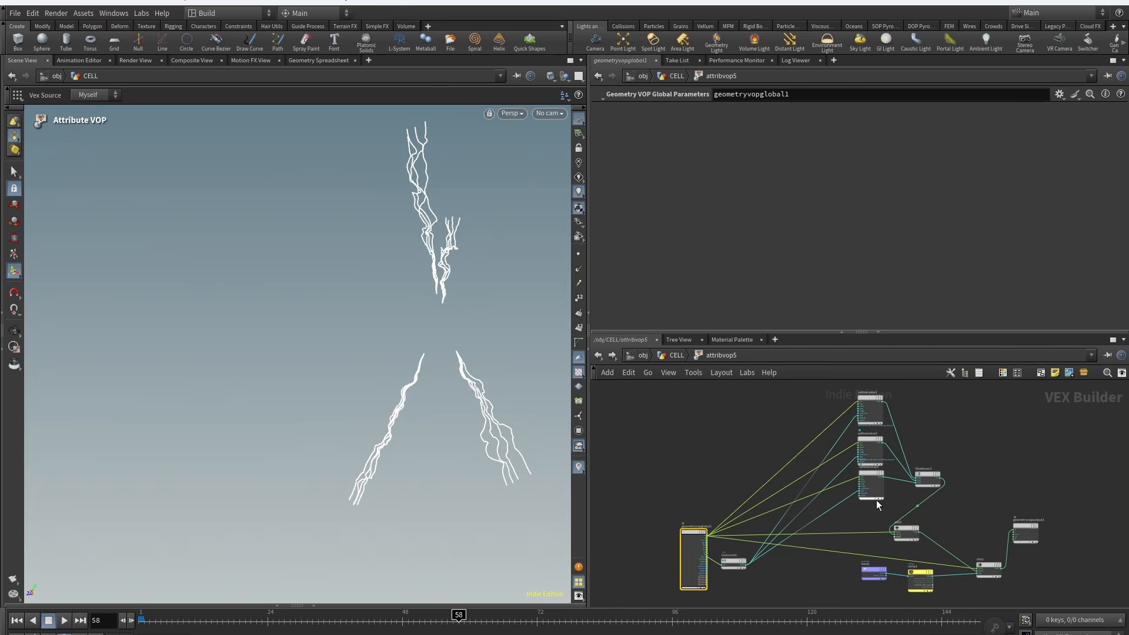
scroll(849, 494, up, 5)
middle_drag(885, 563, 948, 522)
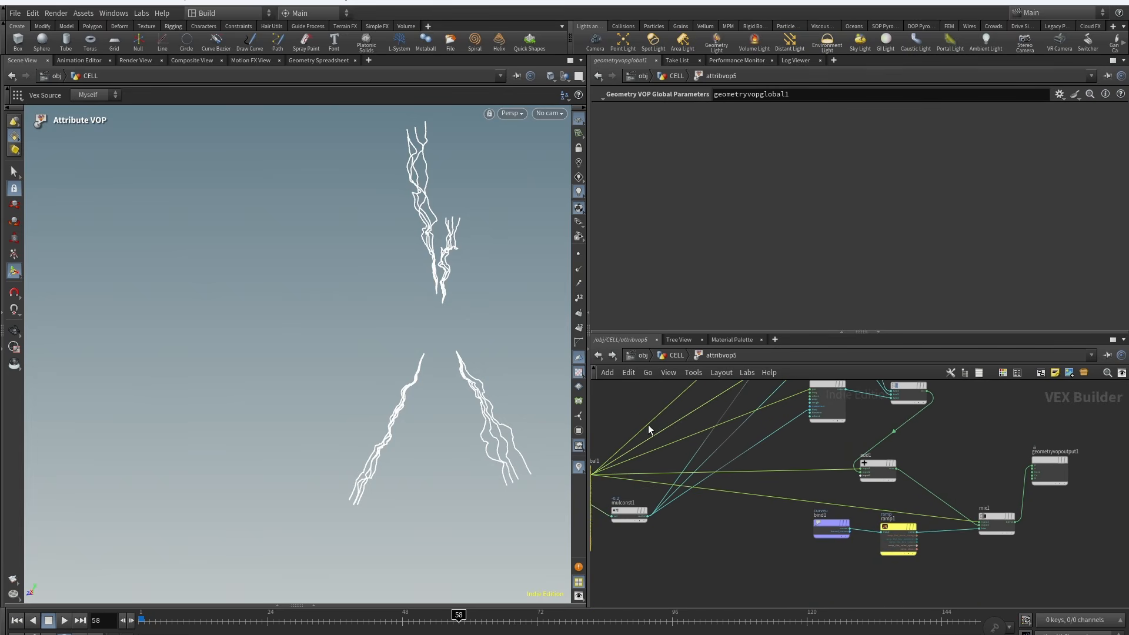
click(676, 355)
drag(1121, 197, 1122, 243)
click(877, 239)
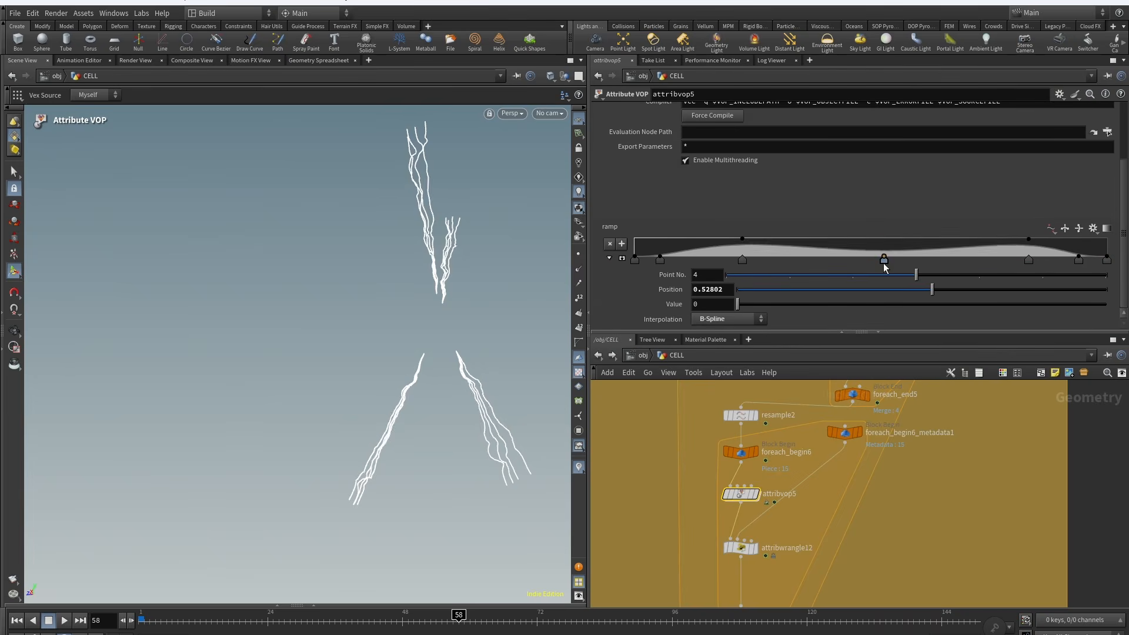
Step: Inspect attribpromote4's promotion settings and foreach_end4's loop settings
middle_drag(824, 548, 839, 400)
middle_drag(842, 499, 888, 427)
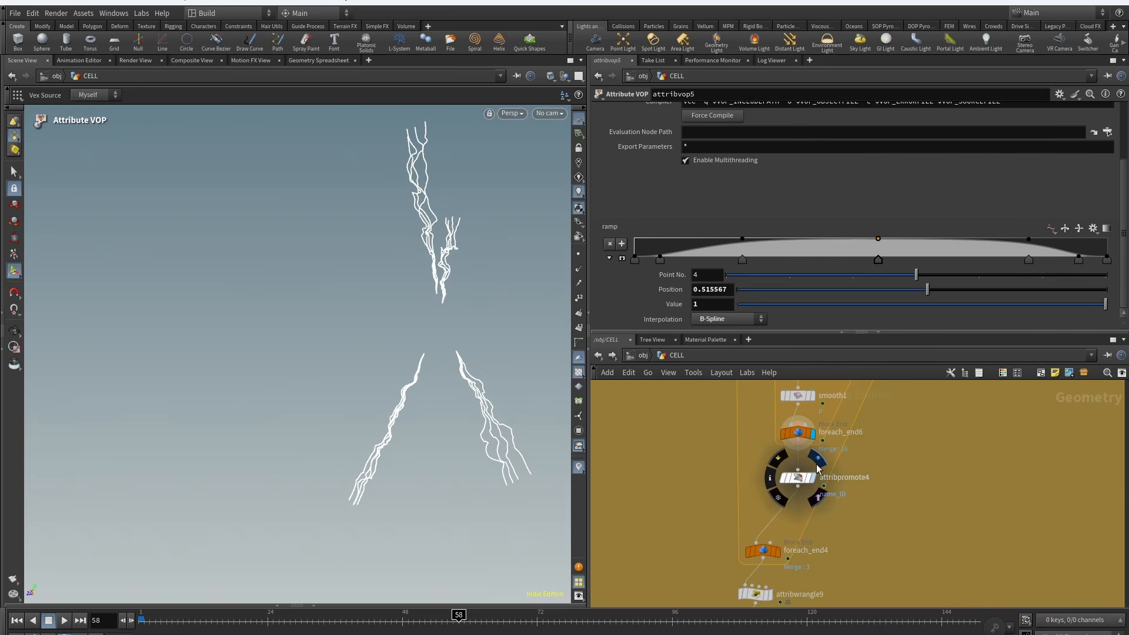
click(816, 462)
middle_drag(882, 504, 886, 463)
click(785, 493)
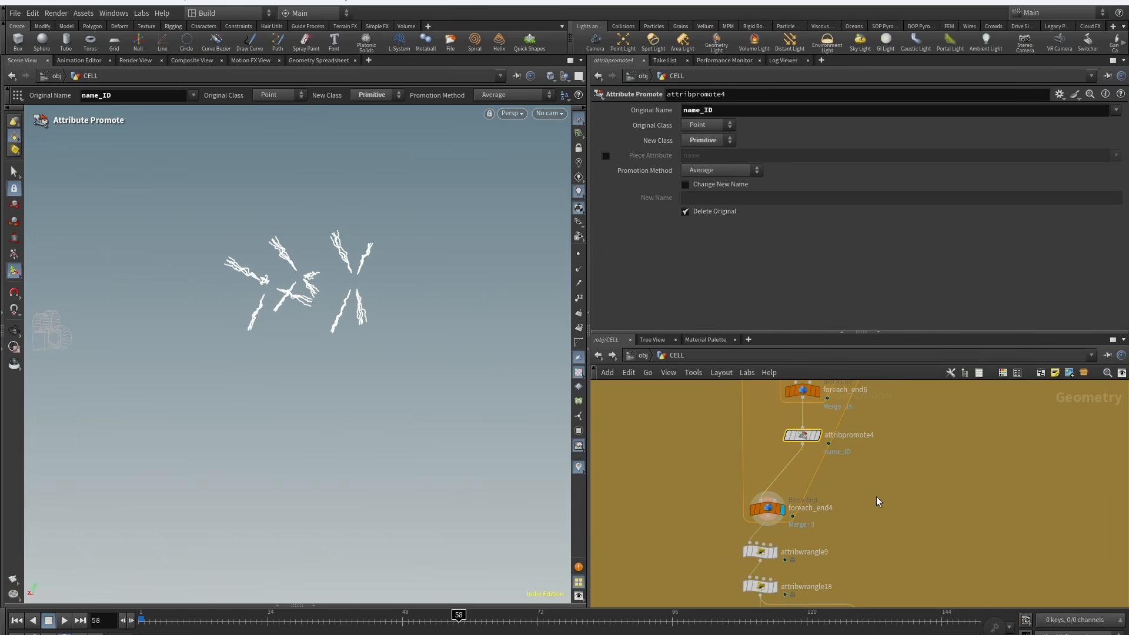
scroll(878, 500, down, 3)
scroll(849, 513, up, 3)
click(775, 472)
click(781, 509)
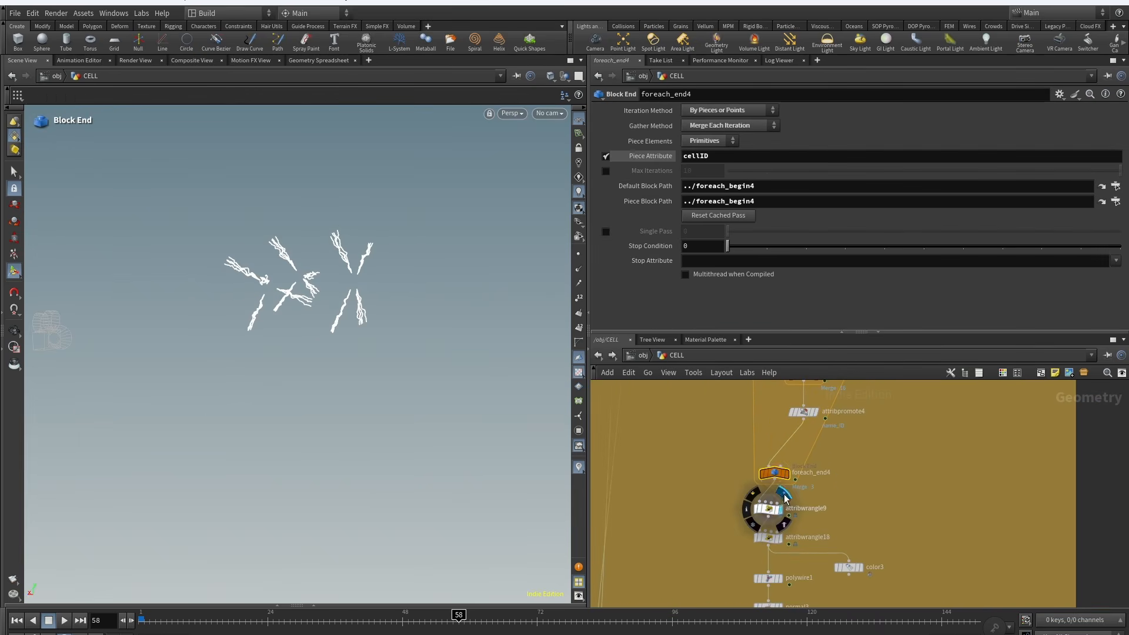
Step: Inspect attribwrangle9's VEX code, Mult value and control ramps
click(770, 509)
middle_drag(873, 510, 880, 460)
middle_drag(728, 521, 715, 486)
scroll(723, 564, down, 6)
scroll(730, 507, up, 6)
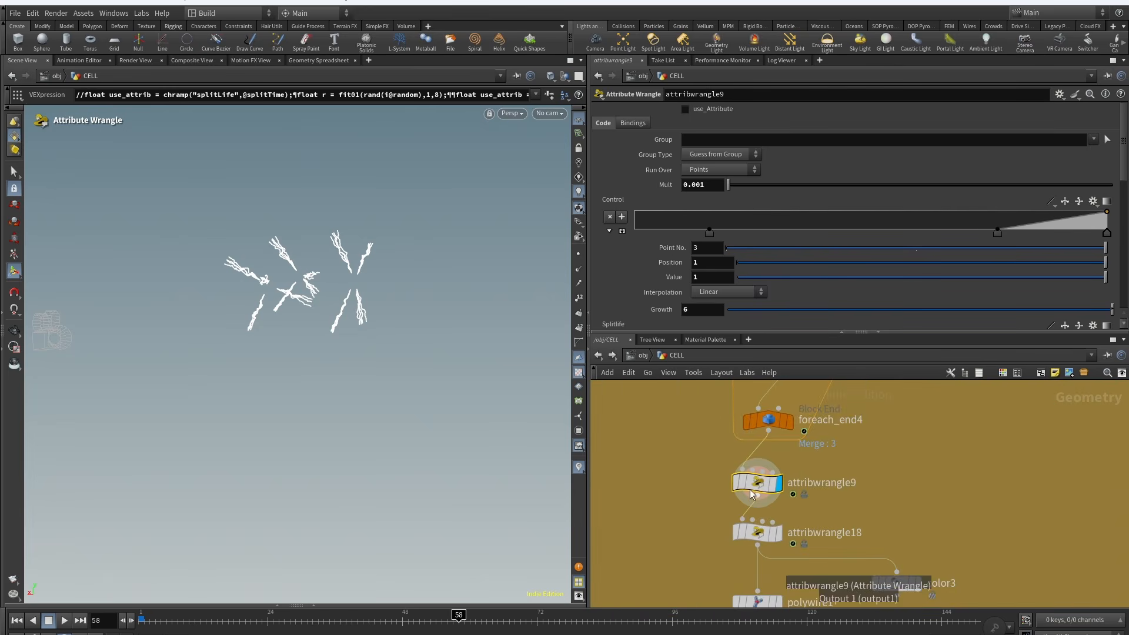
Step: Inspect the polywire1 and clean1 node parameters and the resulting branches in the viewport
alt+drag(309, 276, 330, 272)
scroll(330, 272, up, 3)
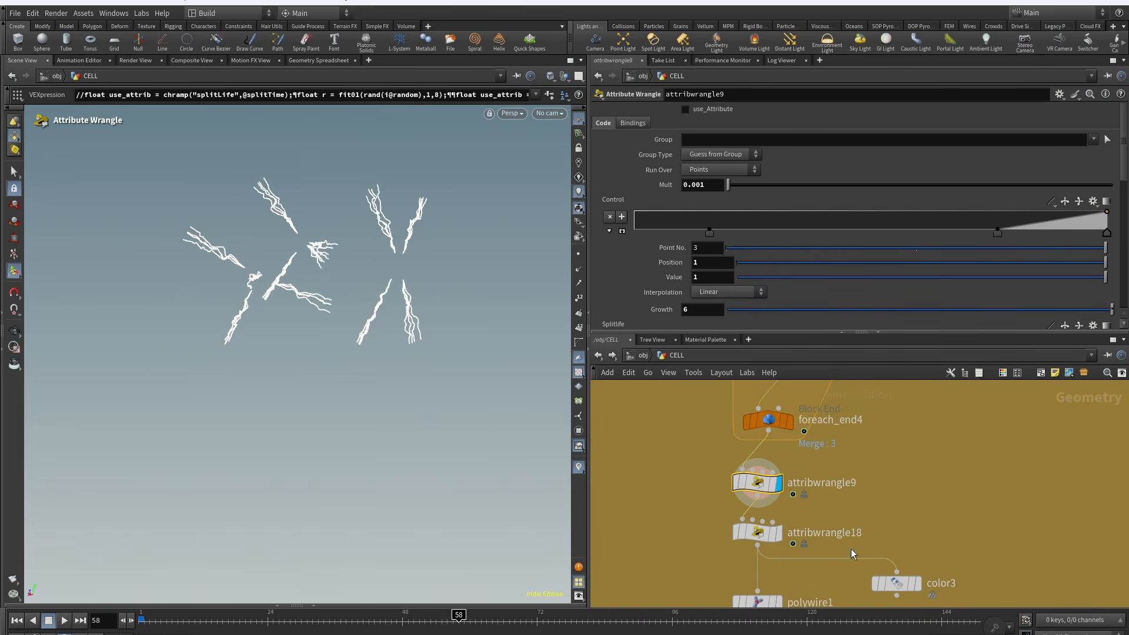
middle_drag(852, 549, 875, 459)
click(809, 490)
middle_drag(855, 595, 850, 524)
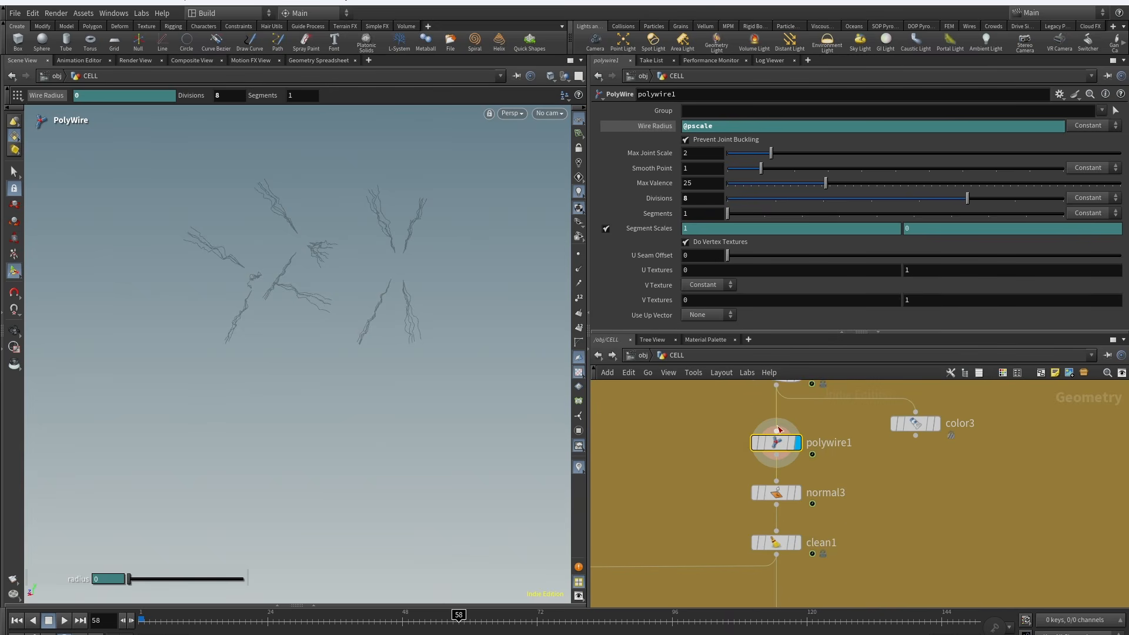
click(777, 542)
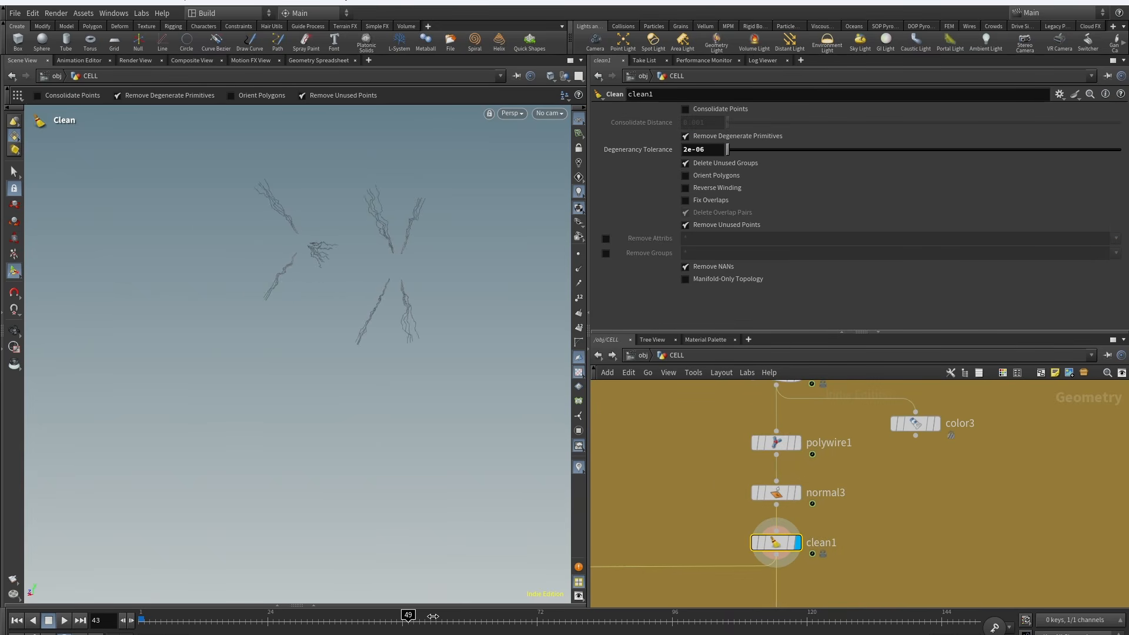
Step: Scroll down the network and inspect transform11's rotation and pivot transform settings
middle_drag(837, 582, 839, 497)
scroll(840, 497, down, 2)
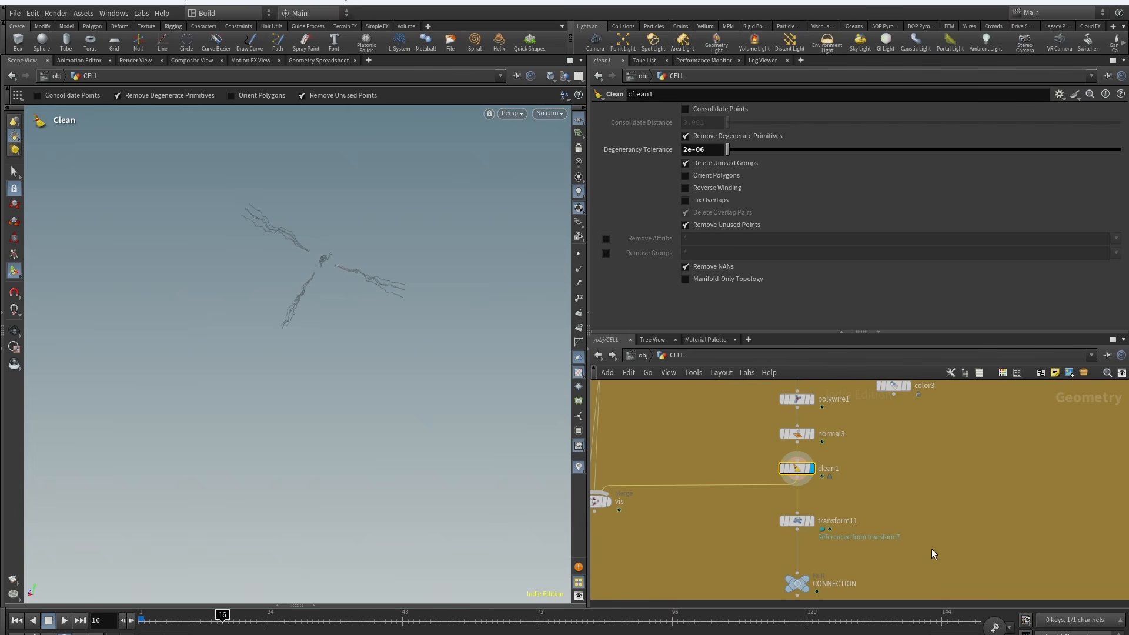
click(815, 502)
click(792, 519)
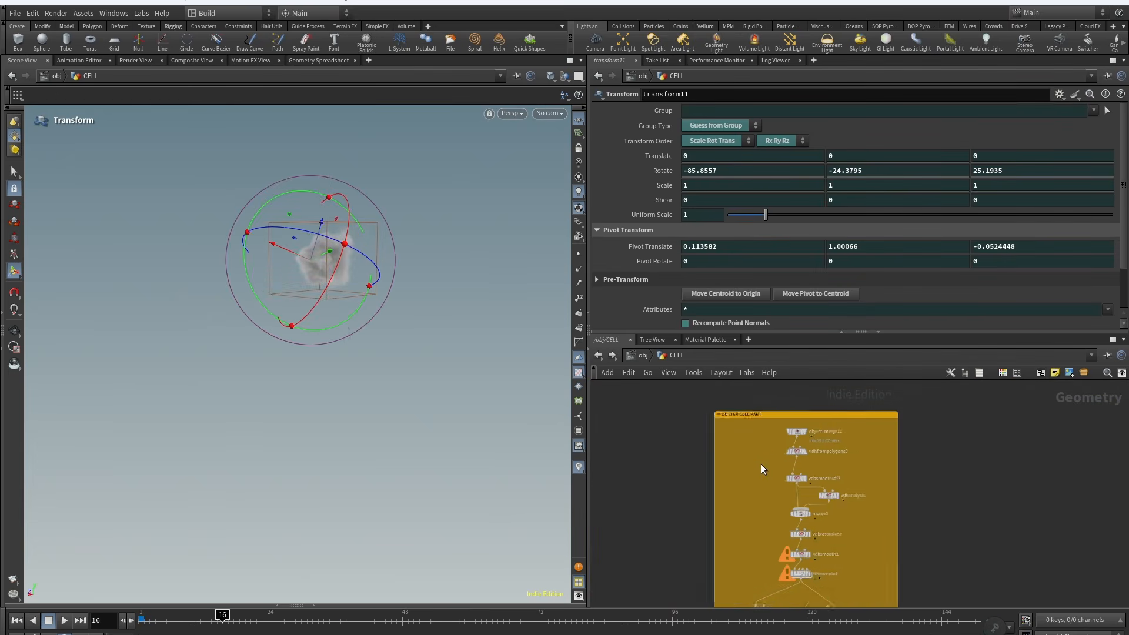
Step: Inspect object_merge12 in the OUTTER CELL PART group and jump to its referenced Outter node
scroll(763, 465, up, 1)
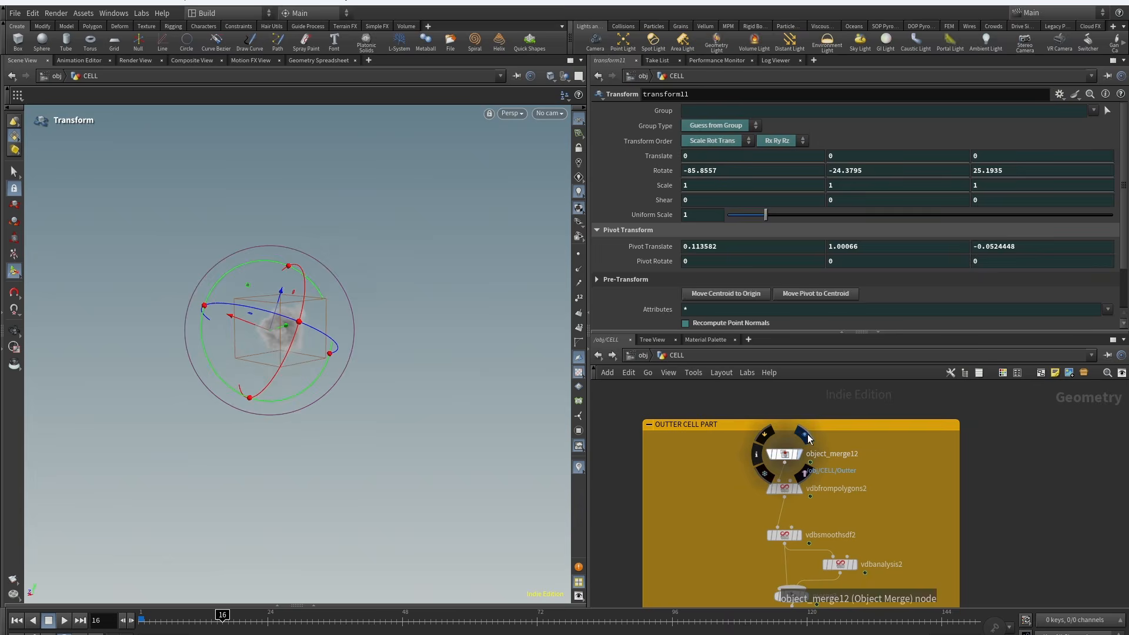
click(806, 437)
click(784, 453)
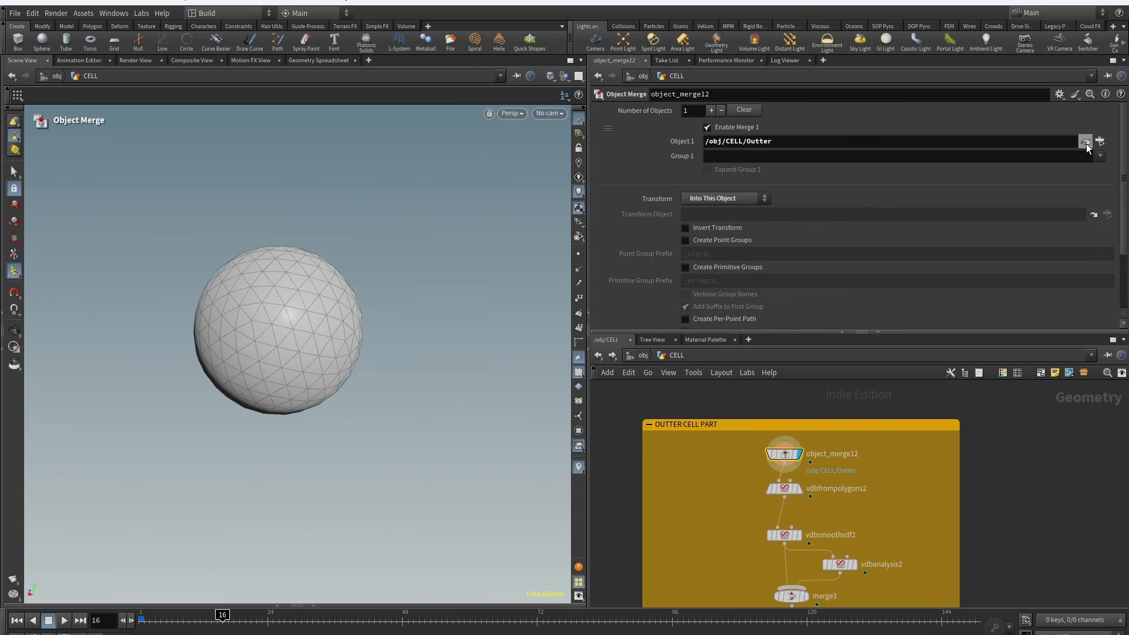
click(1085, 143)
scroll(823, 457, down, 5)
scroll(824, 456, up, 5)
middle_drag(641, 409, 648, 425)
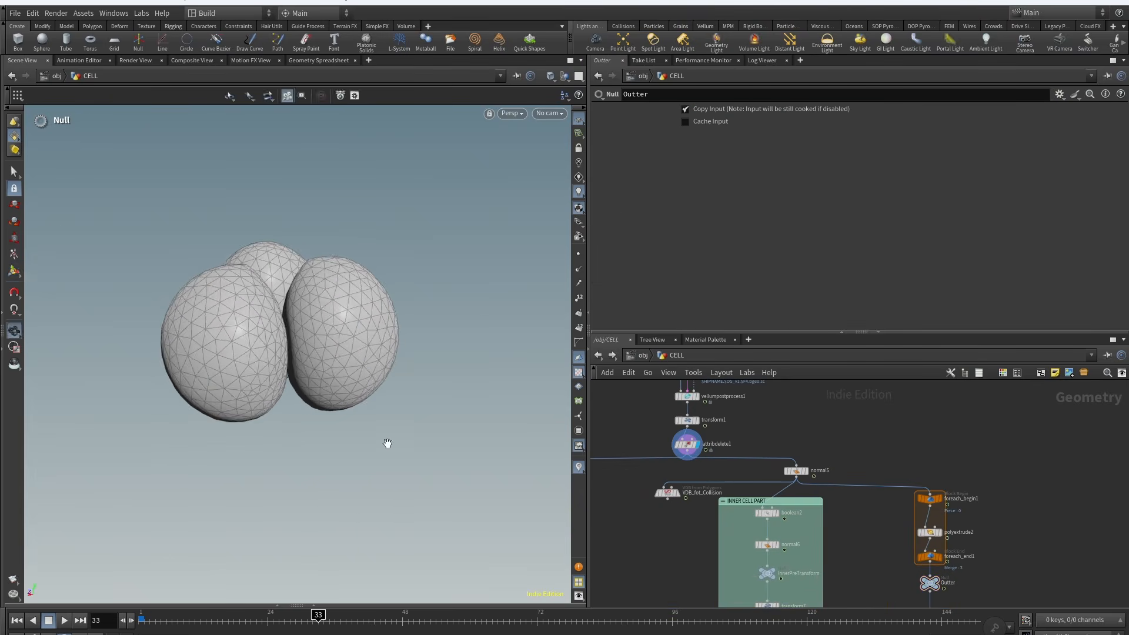
Step: Examine the Outter node's merged cell geometry in wireframe and its foreach loop with polyextrude2
scroll(702, 508, up, 2)
key(shift+w)
scroll(334, 338, up, 6)
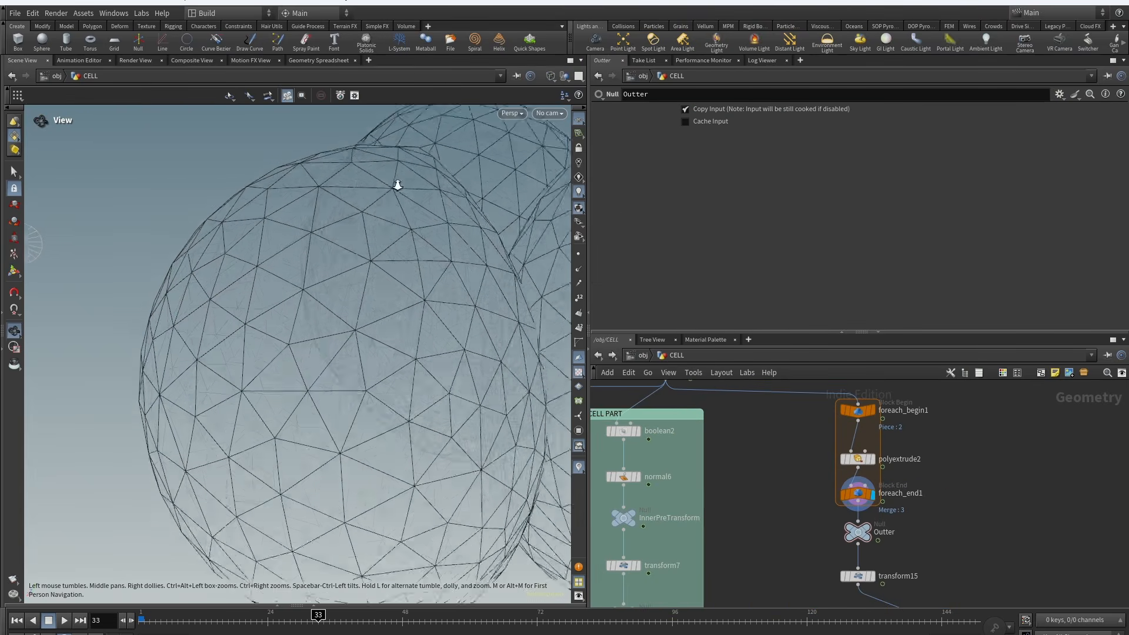
alt+drag(396, 184, 219, 390)
scroll(254, 451, down, 4)
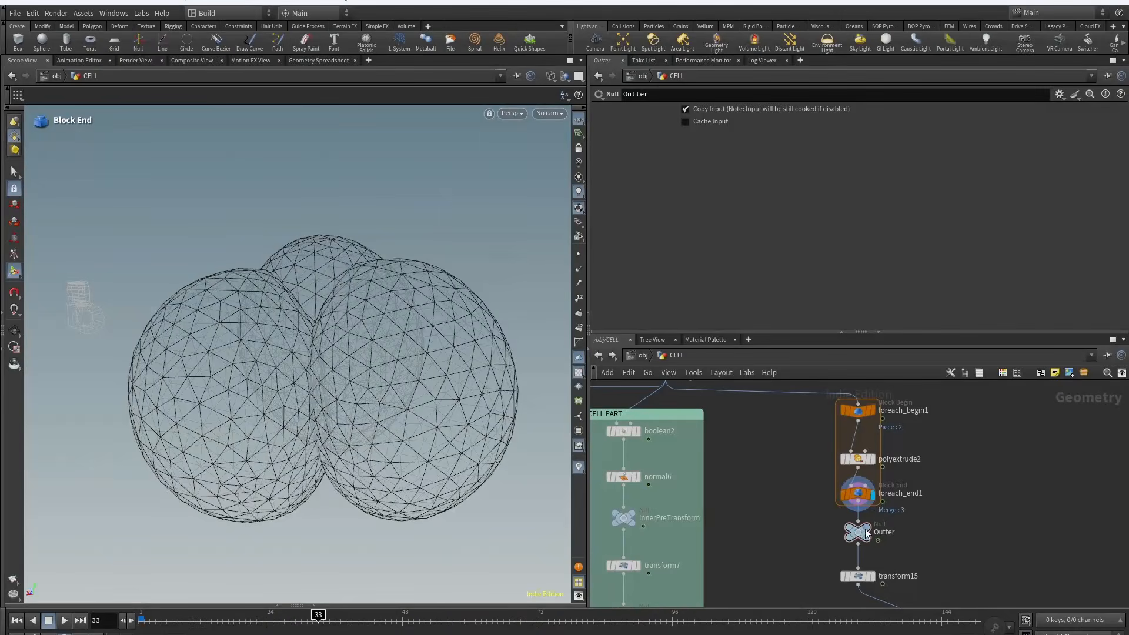
alt+drag(468, 350, 472, 406)
middle_drag(906, 559, 880, 509)
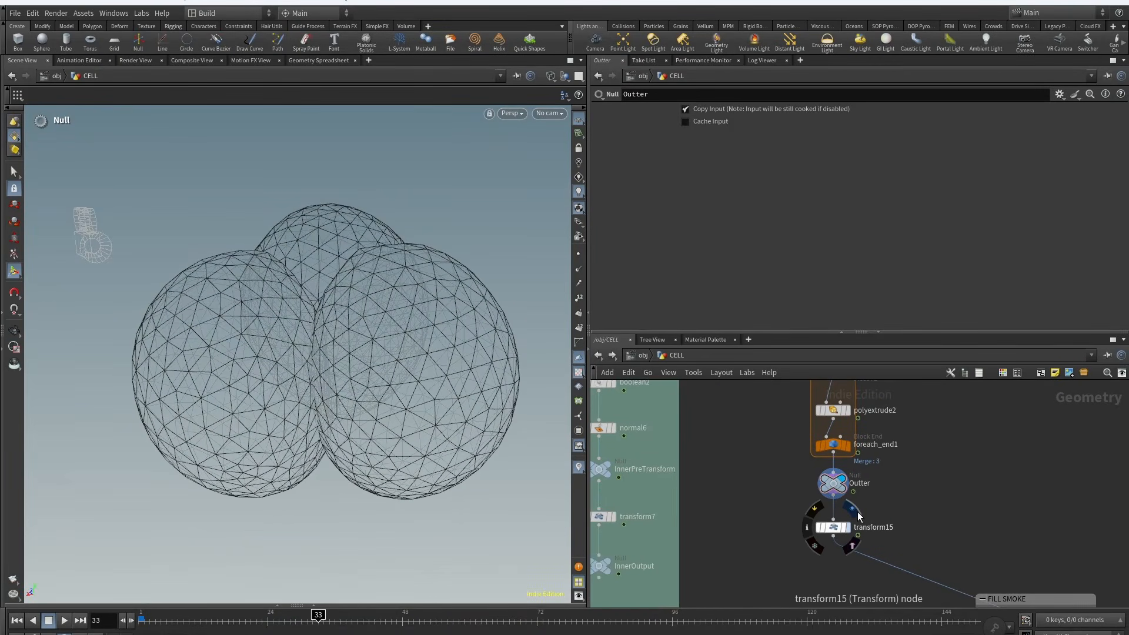
middle_drag(704, 389, 885, 500)
click(830, 434)
scroll(514, 308, up, 4)
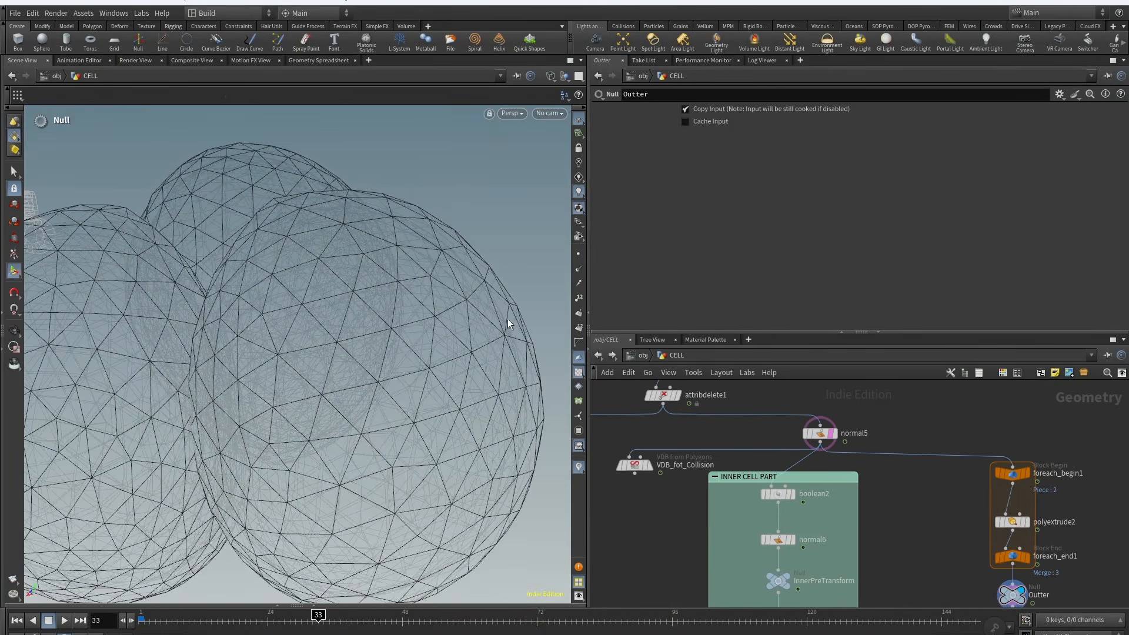
Step: Navigate the network back to the OUTTER CELL PART group, viewing the downstream transform and object_merge12 along the way
alt+drag(509, 323, 520, 337)
scroll(520, 337, down, 4)
middle_drag(929, 552, 737, 425)
scroll(738, 428, down, 1)
click(817, 499)
scroll(841, 531, down, 8)
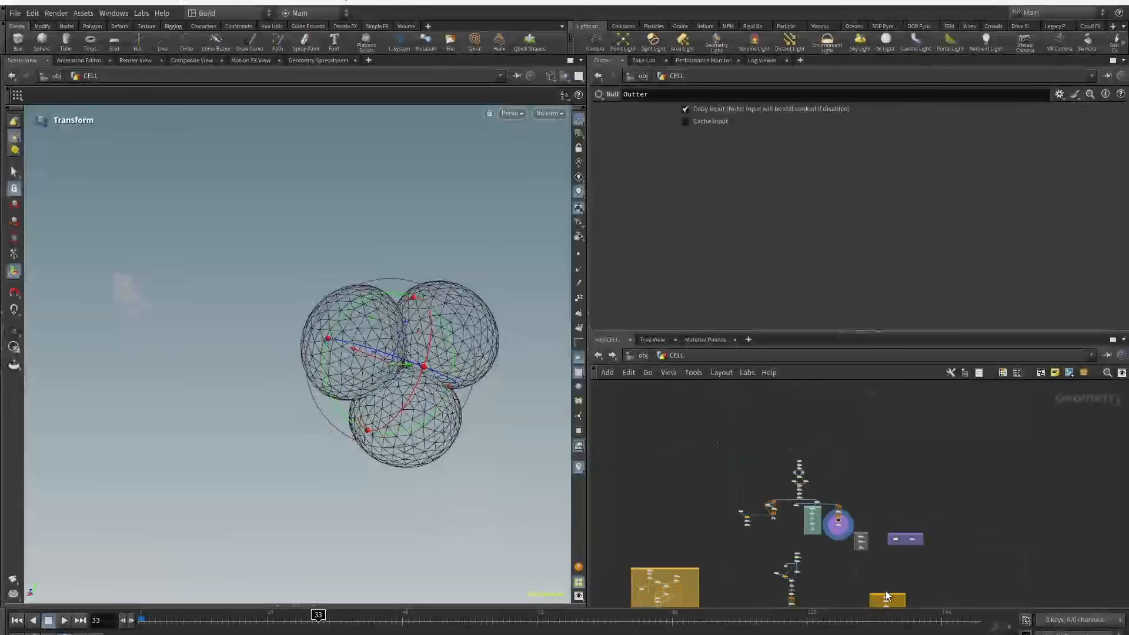
middle_drag(914, 594, 901, 433)
scroll(901, 432, up, 1)
scroll(883, 433, up, 8)
click(812, 438)
click(804, 437)
middle_drag(873, 467, 852, 494)
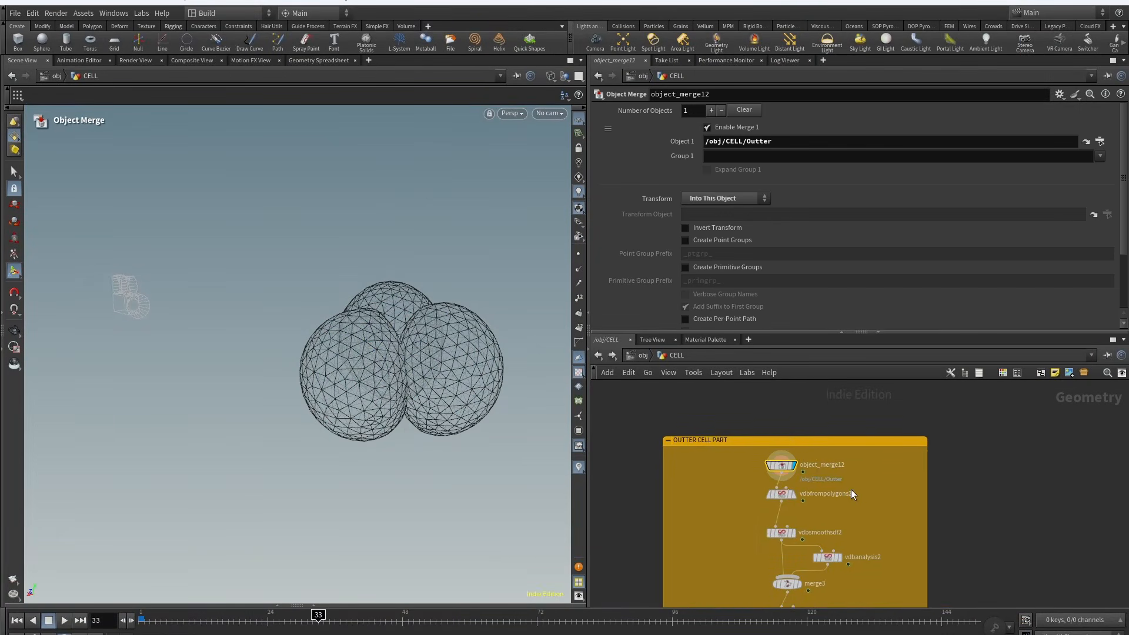
Step: Return the viewport to shaded display and inspect vdbfrompolygons2, vdbsmoothsdf2 and vdbanalysis2's Closest Point settings
scroll(786, 504, up, 2)
key(w)
click(806, 463)
middle_drag(712, 528, 715, 467)
drag(716, 466, 814, 506)
click(810, 469)
middle_drag(700, 519, 668, 473)
click(840, 489)
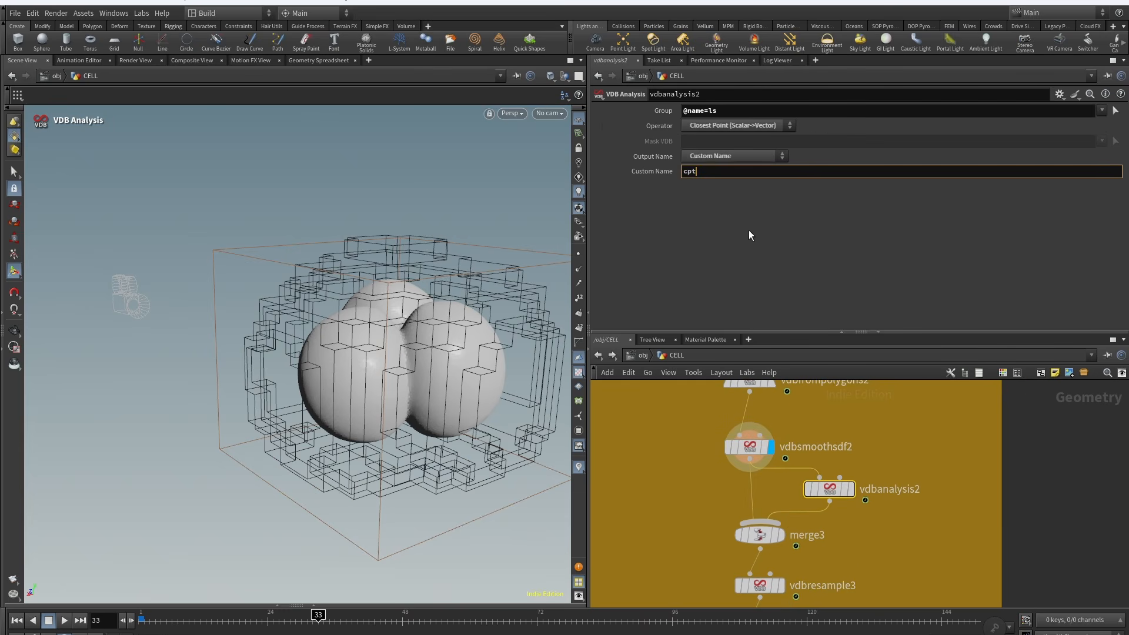
Step: Inspect merge3 and vdbresample3's voxel scale settings in the OUTTER CELL PART group
click(790, 514)
middle_drag(897, 563, 900, 480)
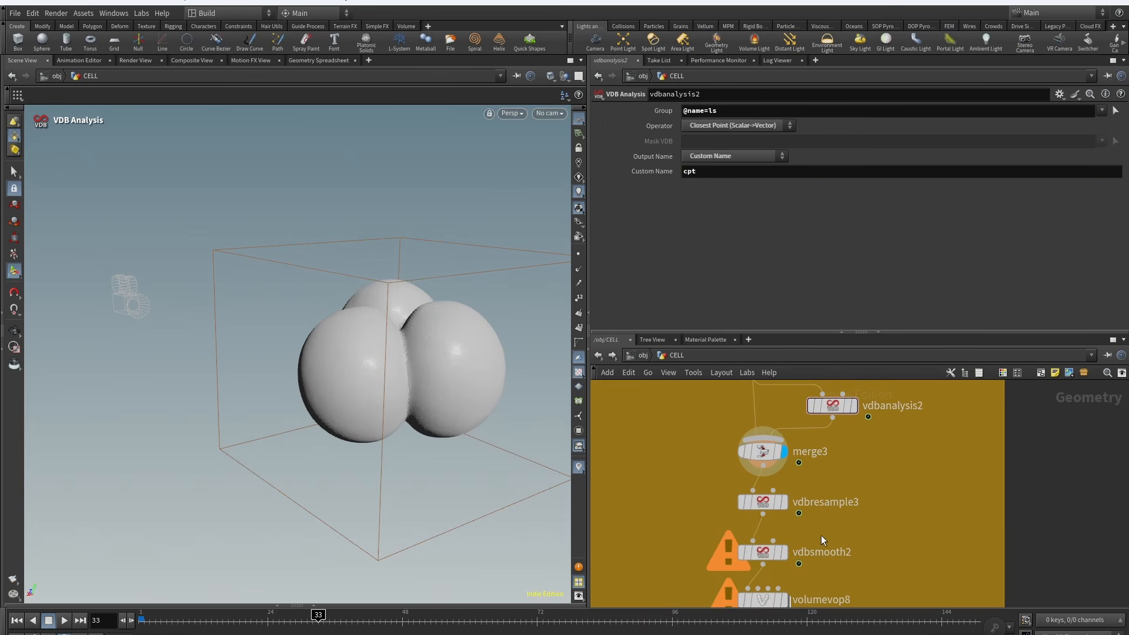
middle_drag(868, 533, 866, 506)
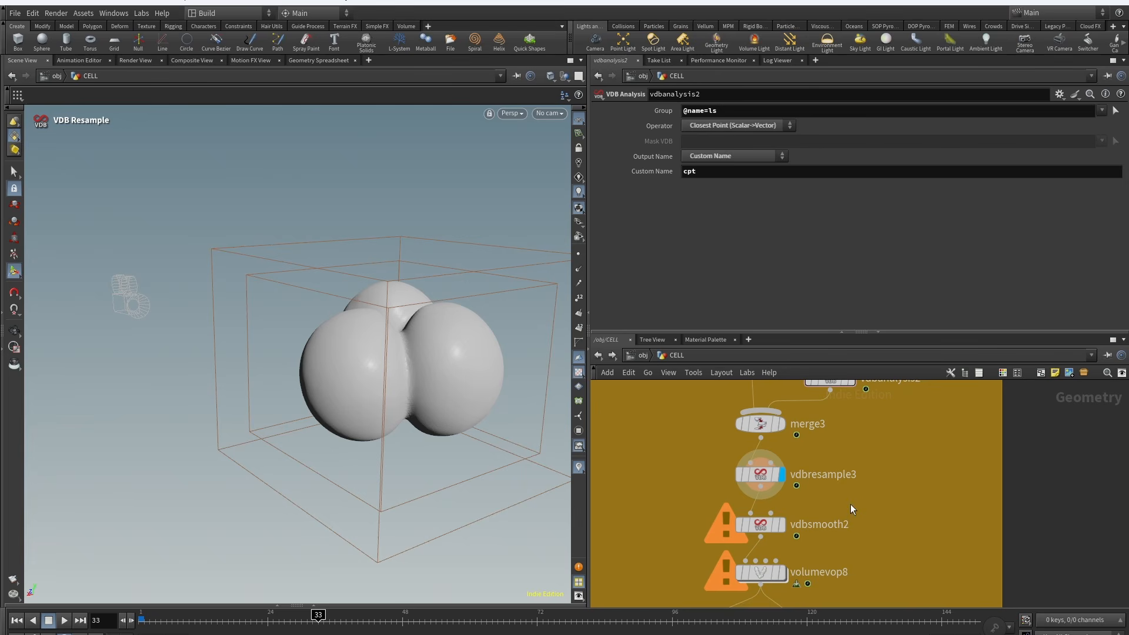
click(760, 474)
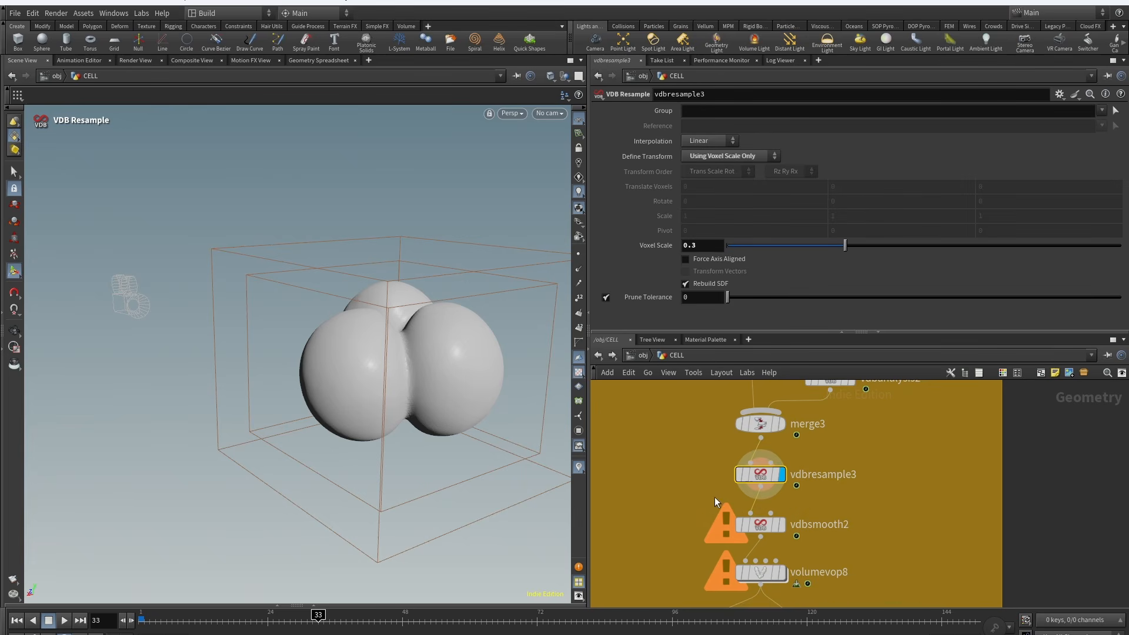
middle_drag(730, 527, 714, 464)
Step: Inspect vdbsmooth2's mean value smoothing settings and volumevop8's result in the viewport
click(765, 462)
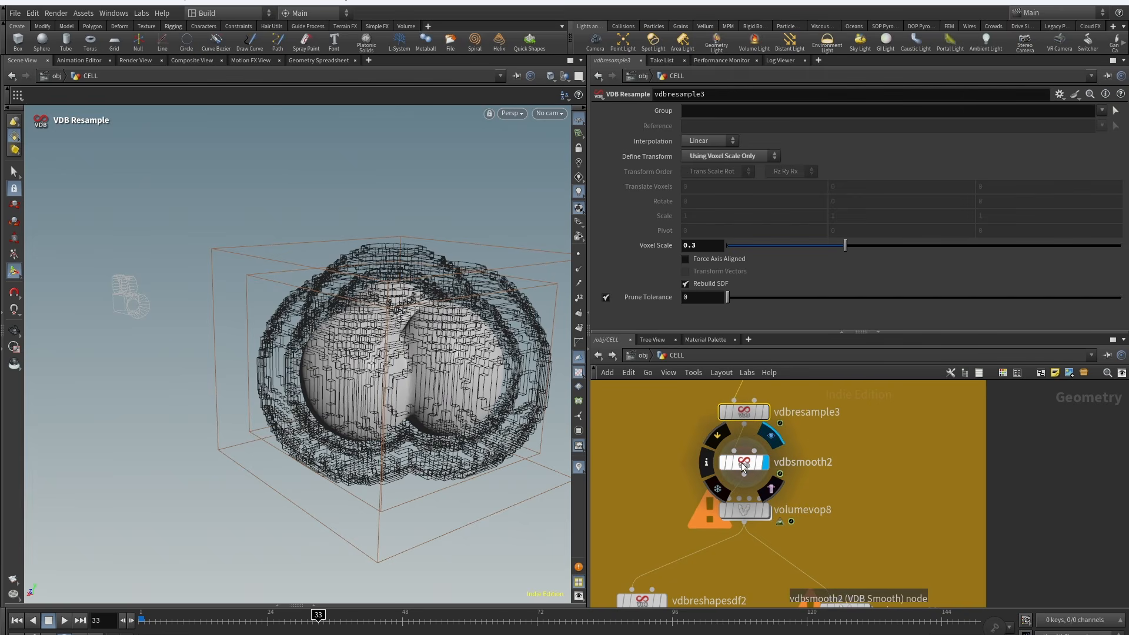
click(742, 465)
middle_drag(812, 479, 833, 435)
click(798, 447)
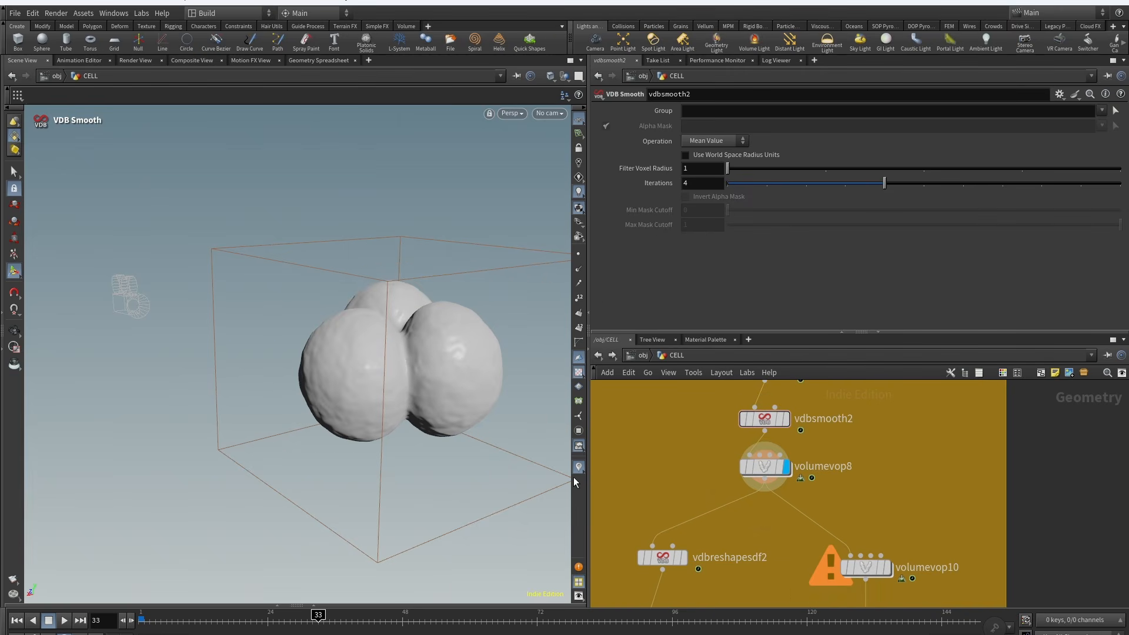
scroll(398, 347, up, 6)
alt+drag(465, 353, 377, 347)
Step: Open volumevop8's VOP network to examine it, then return to the CELL network
double_click(764, 467)
scroll(834, 472, up, 3)
mouse_move(913, 525)
middle_down()
mouse_move(933, 548)
mouse_move(909, 546)
middle_up()
scroll(909, 546, down, 2)
middle_drag(826, 543, 837, 520)
click(674, 356)
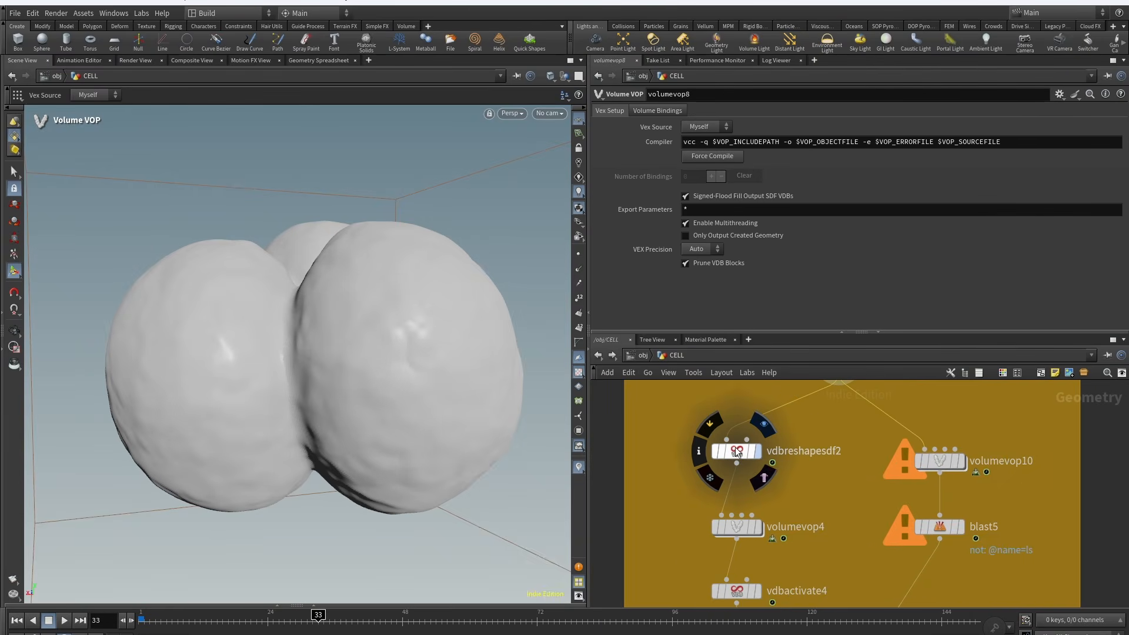
Step: Inspect vdbreshapesdf2's dilate settings and view volumevop4's noisy surface in the viewport
click(736, 452)
click(764, 425)
scroll(763, 435, down, 4)
middle_drag(758, 471, 767, 431)
click(772, 425)
scroll(643, 415, up, 1)
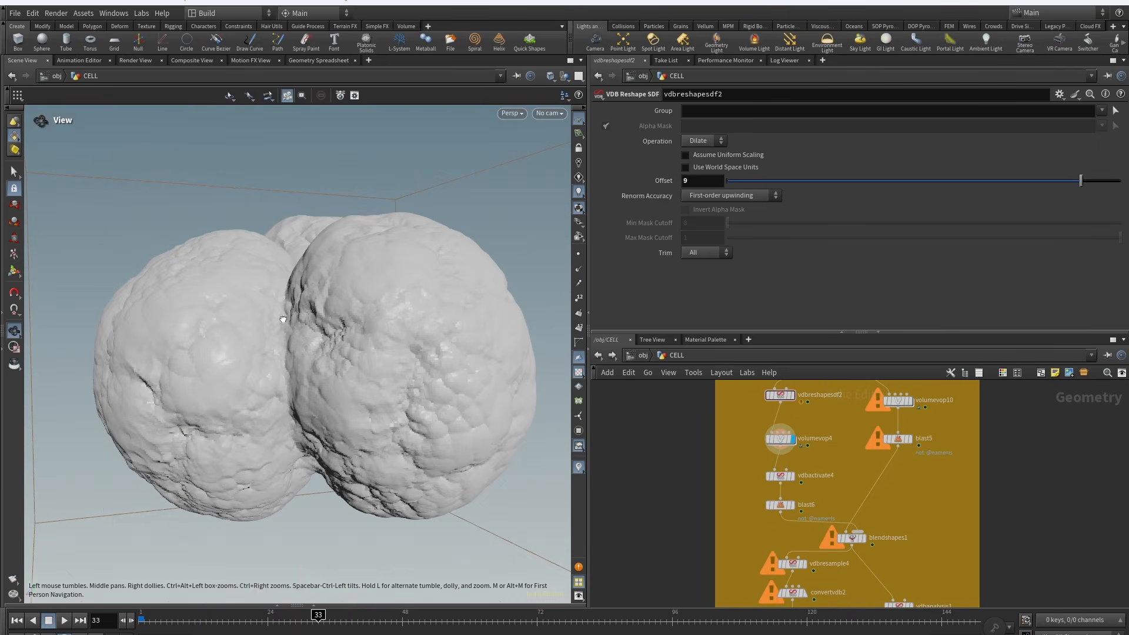
Step: Inspect vdbactivate4's deactivate settings and blast6's group filter
alt+drag(283, 319, 289, 291)
mouse_move(812, 465)
middle_down()
mouse_move(802, 498)
mouse_move(796, 461)
middle_up()
scroll(802, 497, up, 2)
drag(762, 476, 764, 466)
click(776, 449)
click(752, 466)
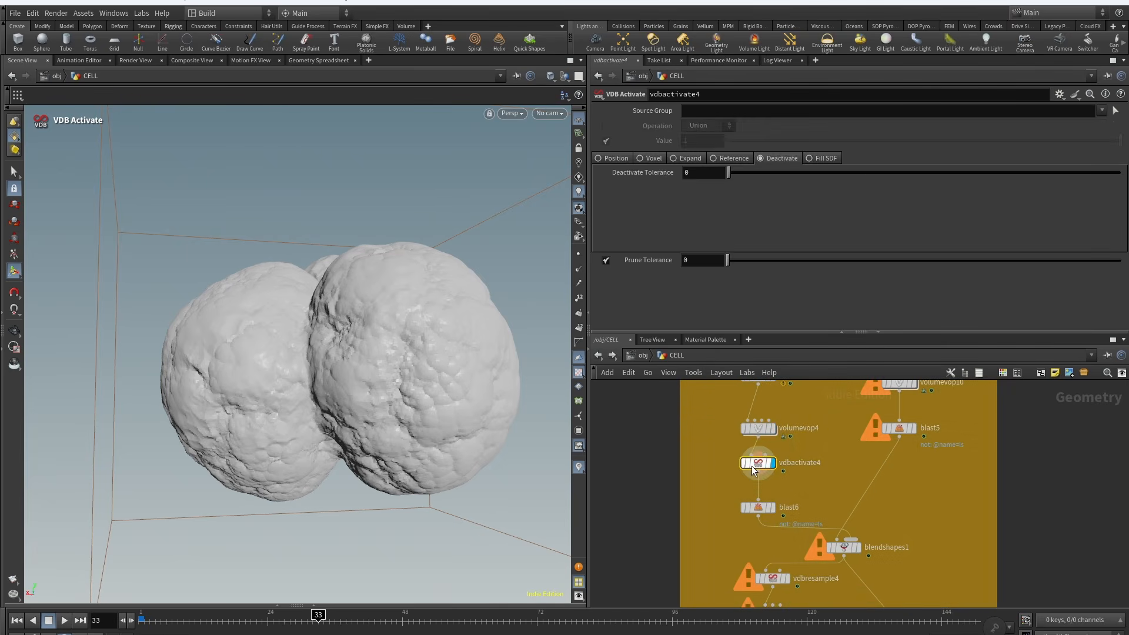
click(771, 507)
click(758, 507)
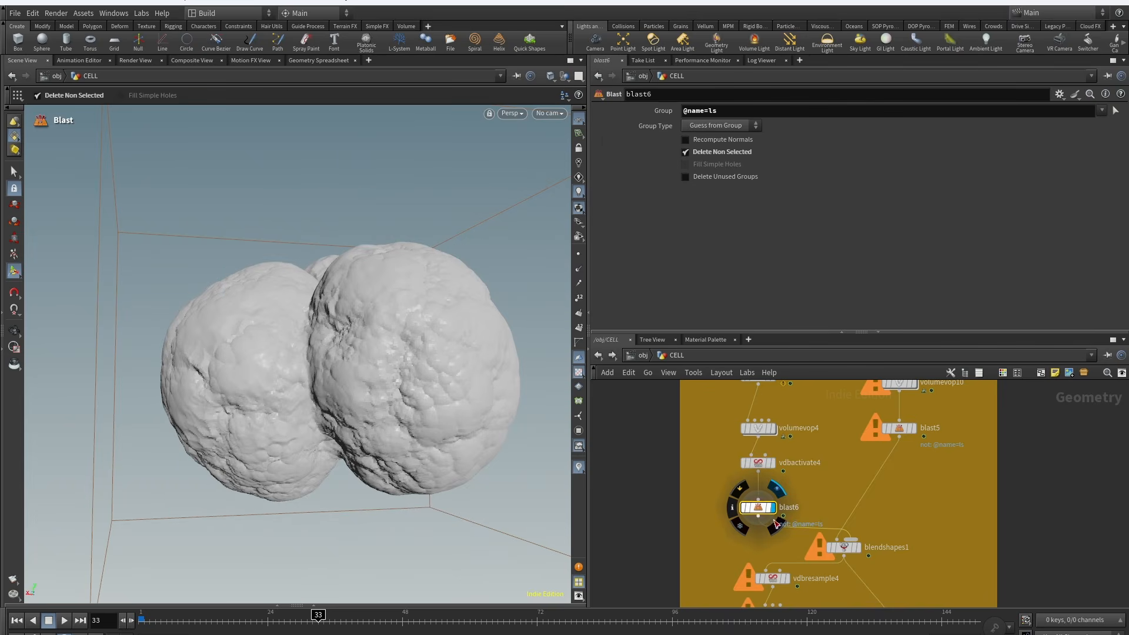
Step: View volumevop10's output and inspect blast5's group settings
middle_drag(849, 509, 760, 572)
click(828, 428)
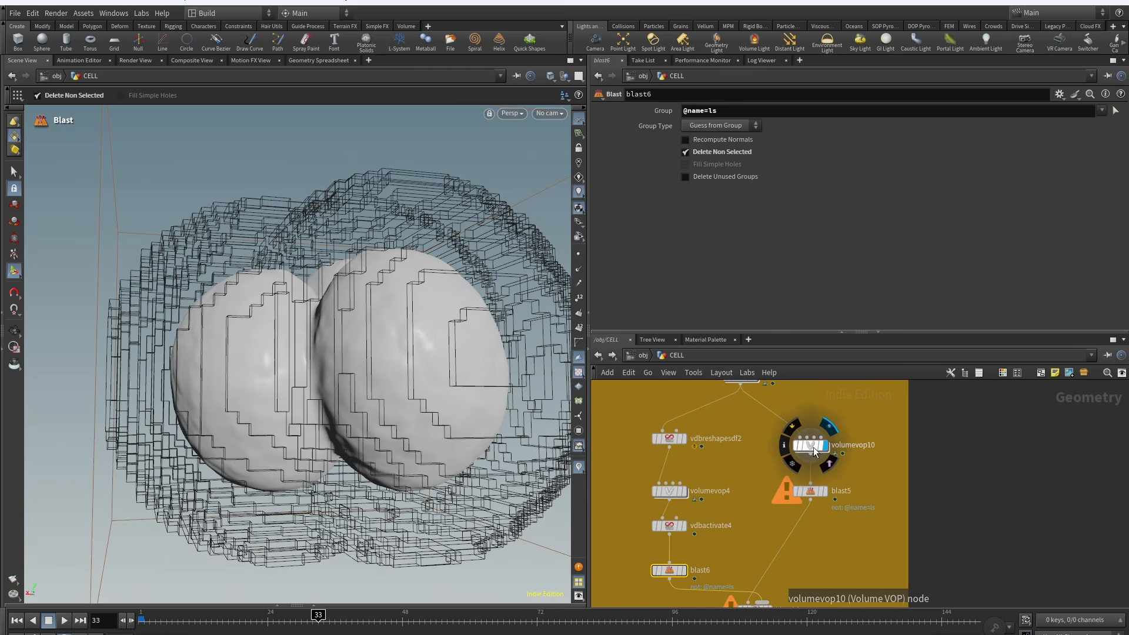
click(815, 451)
middle_drag(815, 452, 763, 435)
click(772, 475)
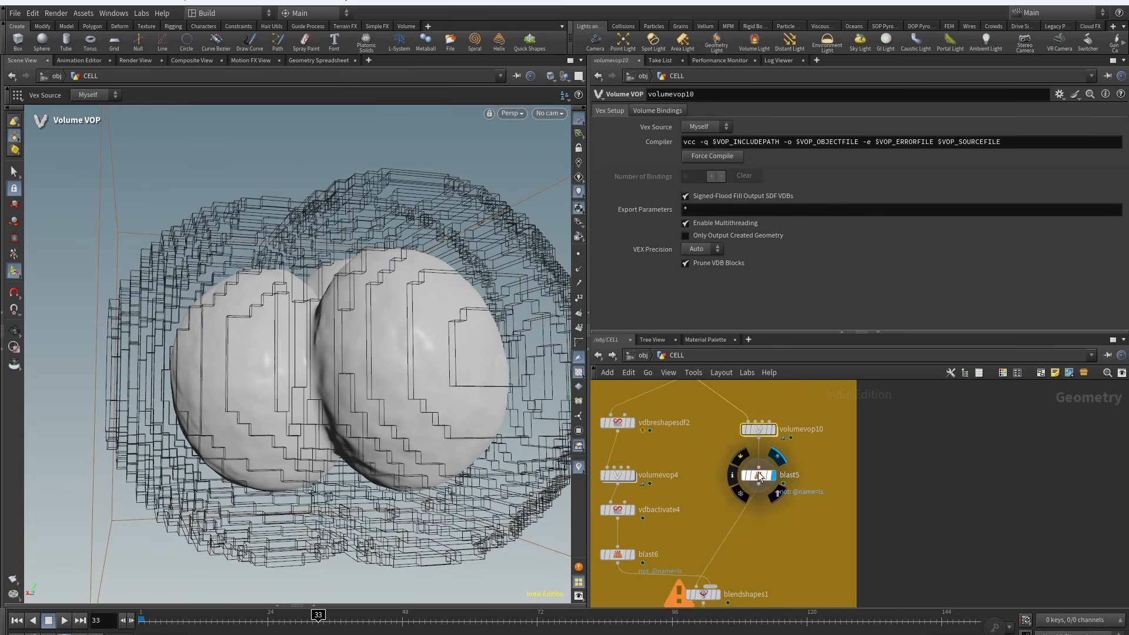
click(758, 475)
middle_drag(773, 551, 826, 497)
click(689, 482)
click(707, 489)
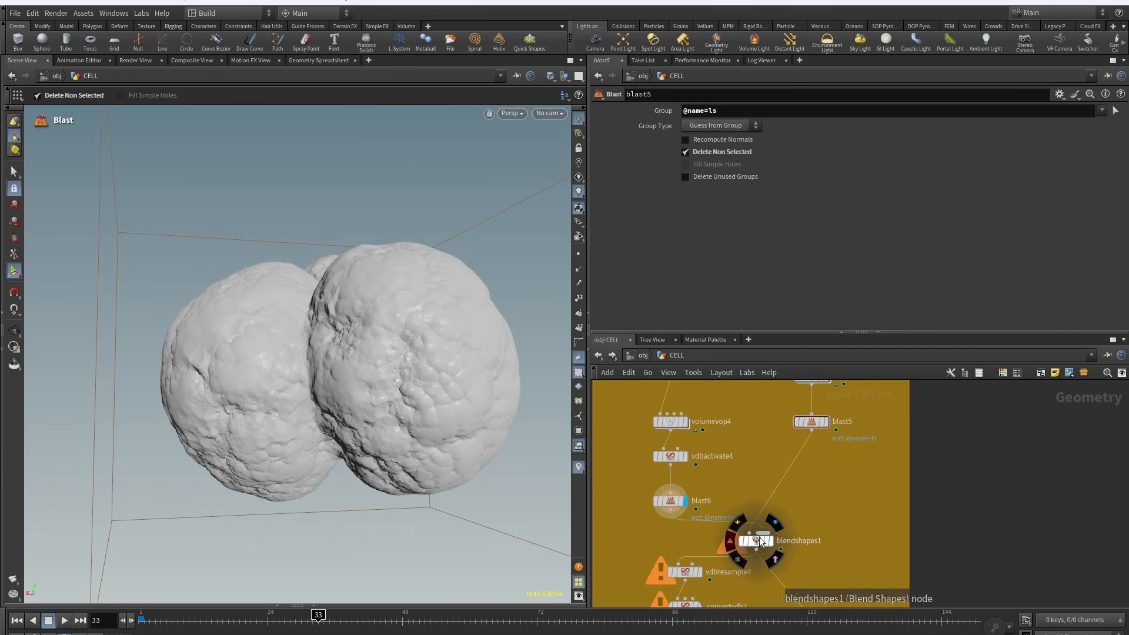
Step: Inspect blendshapes1's blend settings and scrub the timeline to view the blended cells
click(775, 522)
click(763, 547)
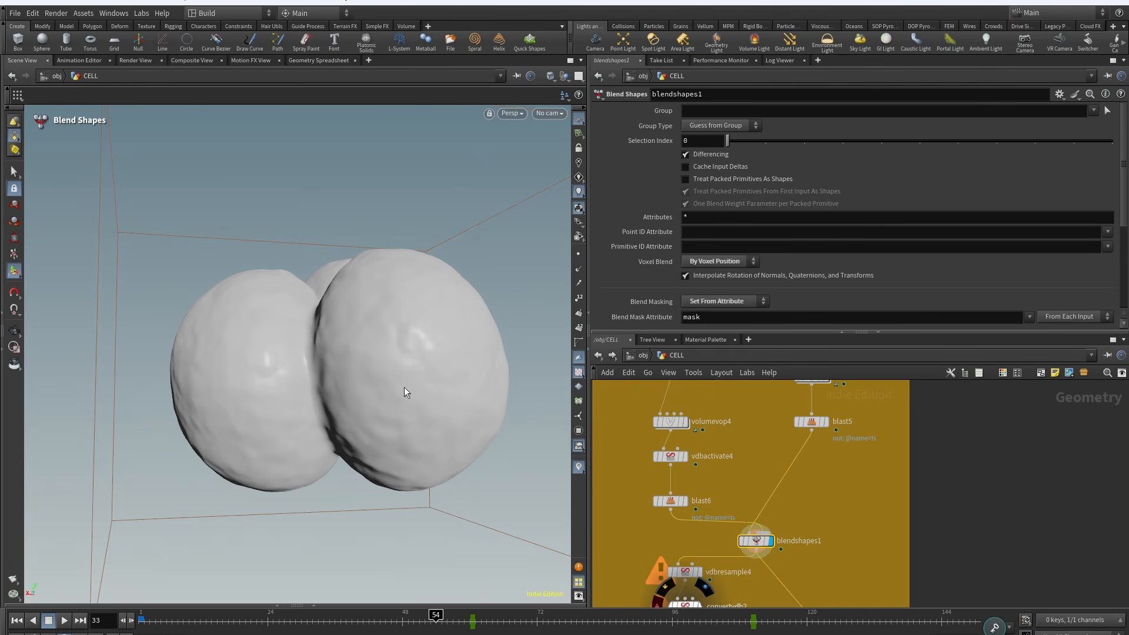
click(773, 623)
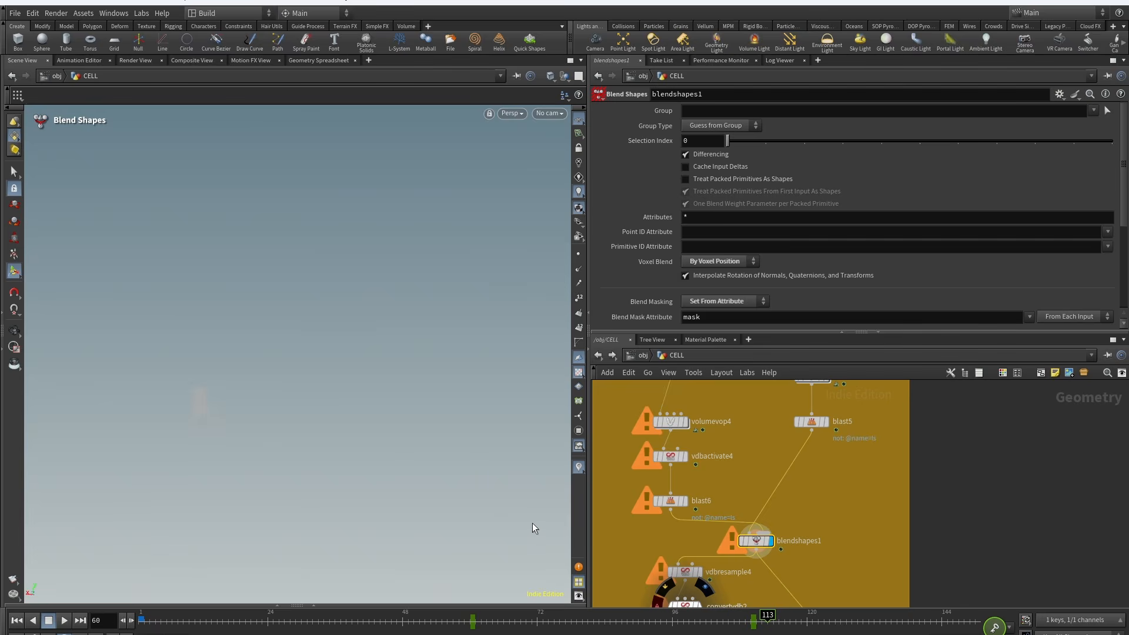
alt+right_drag(429, 290, 410, 367)
middle_drag(687, 589, 728, 469)
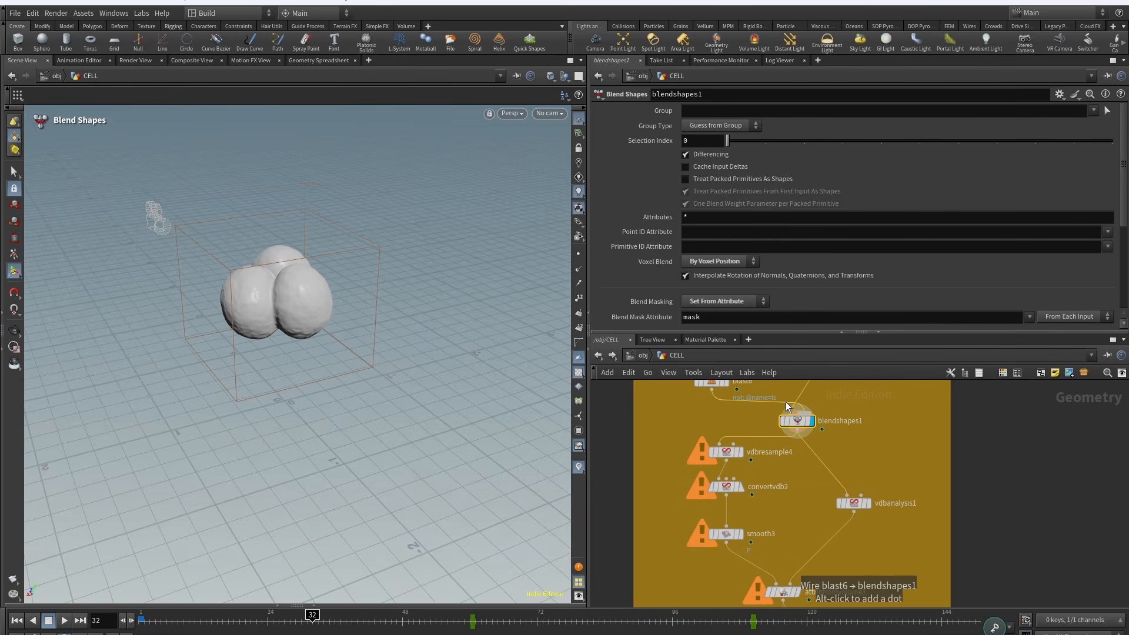
Step: Inspect convertvdb2, smooth3 and attribfromvolume3, then view color4's result at frame 98
scroll(717, 455, up, 2)
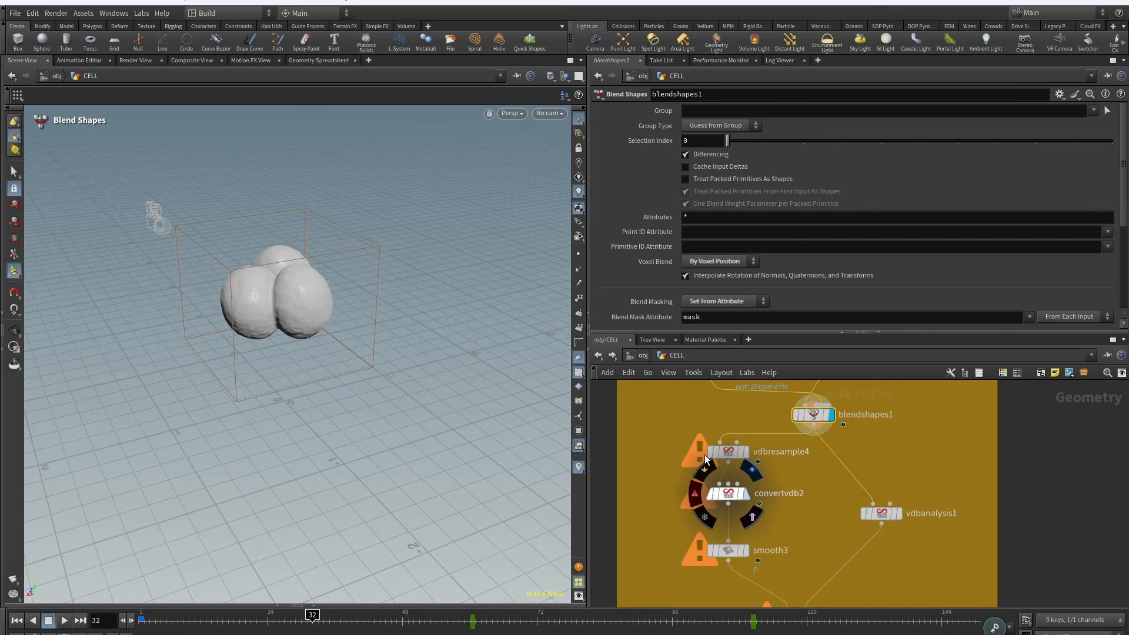
middle_drag(797, 528, 754, 453)
scroll(754, 453, up, 2)
click(690, 481)
middle_drag(766, 520, 755, 496)
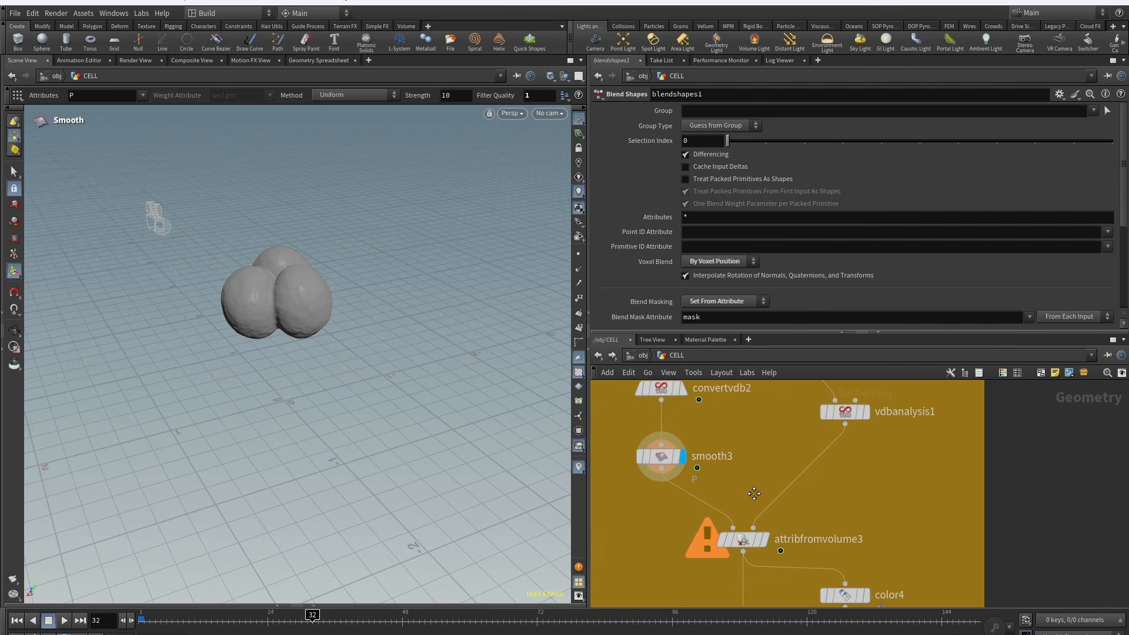
scroll(745, 546, down, 3)
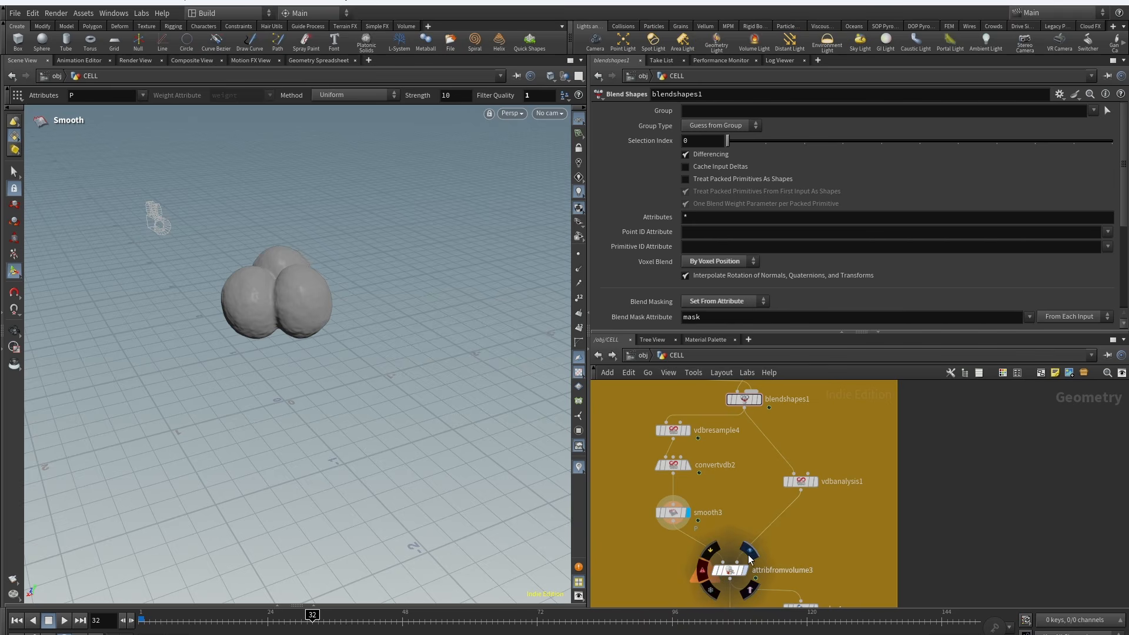
click(748, 554)
middle_drag(808, 553, 802, 432)
middle_drag(690, 446, 673, 490)
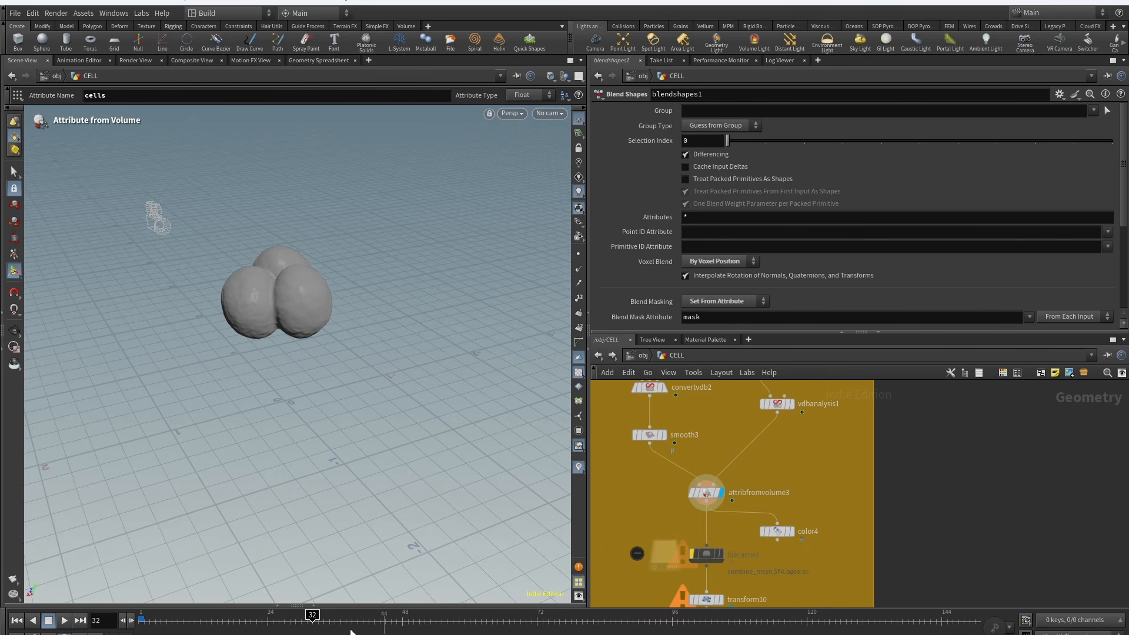
click(682, 621)
click(790, 532)
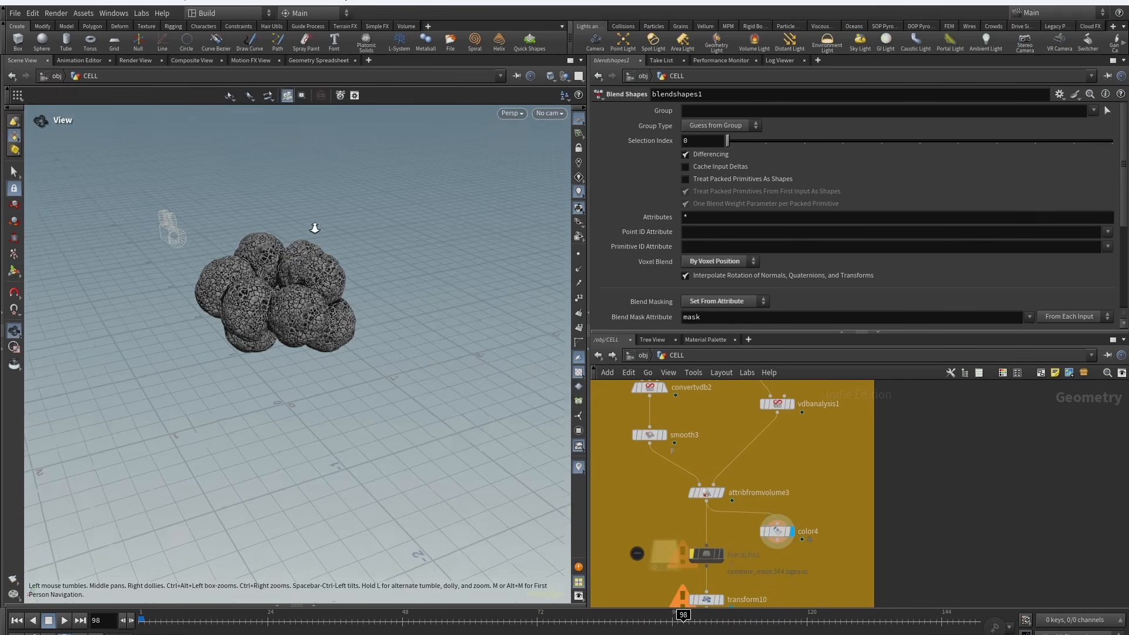
Step: Review attribfromvolume3's Mapping tab, vdbanalysis1's node info and transform10's rotation settings
middle_drag(776, 381, 775, 422)
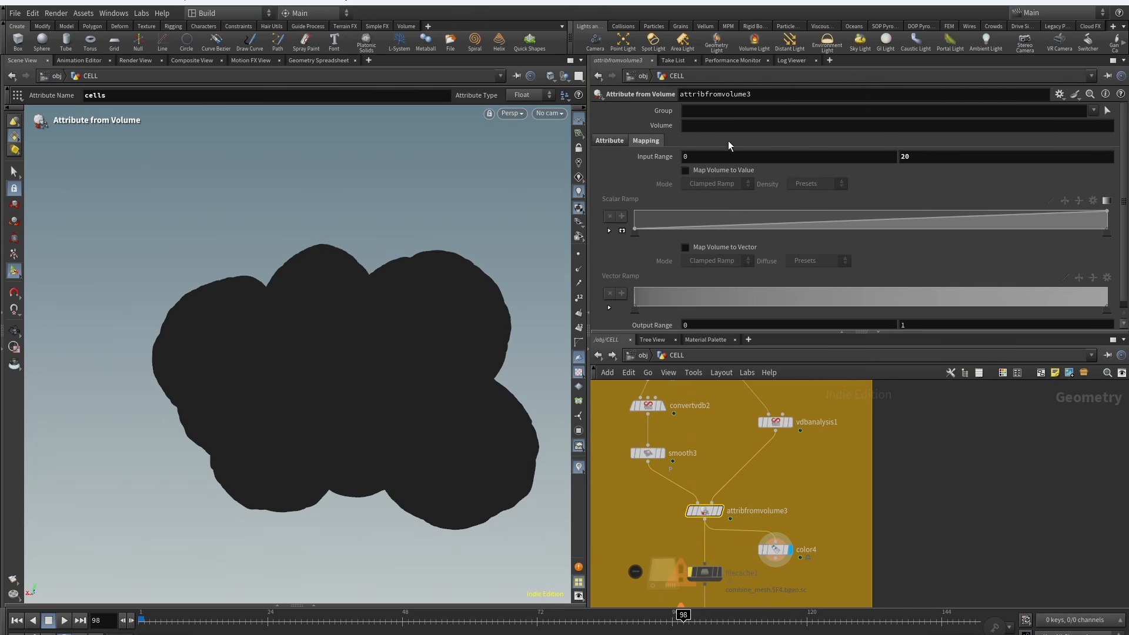
click(598, 141)
click(647, 141)
middle_click(775, 422)
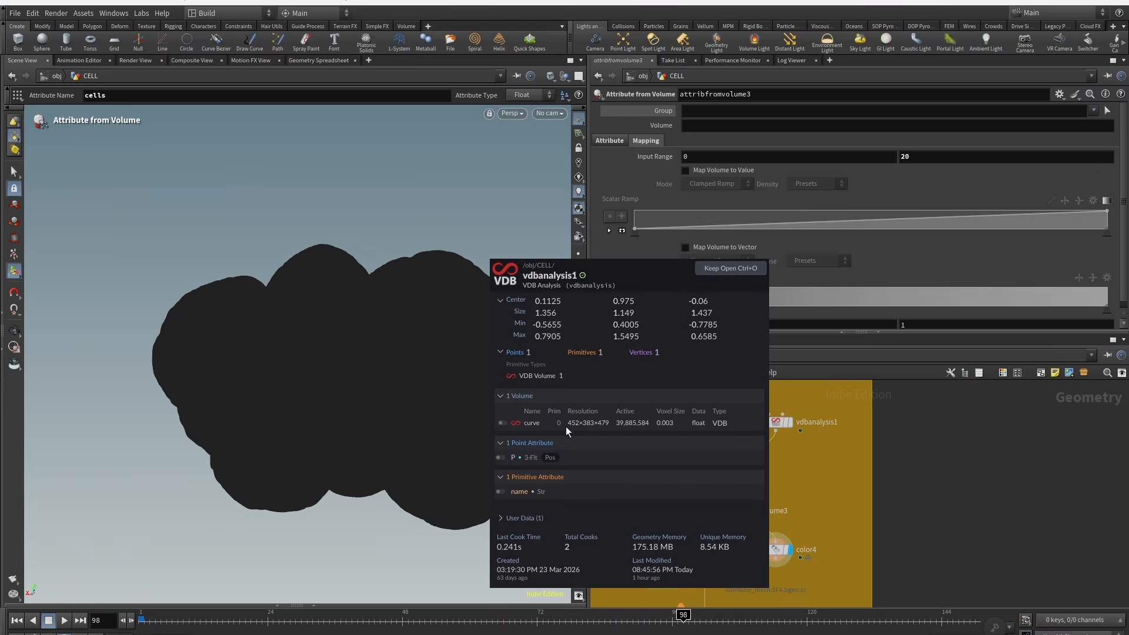
middle_drag(775, 601, 808, 496)
drag(683, 477, 781, 506)
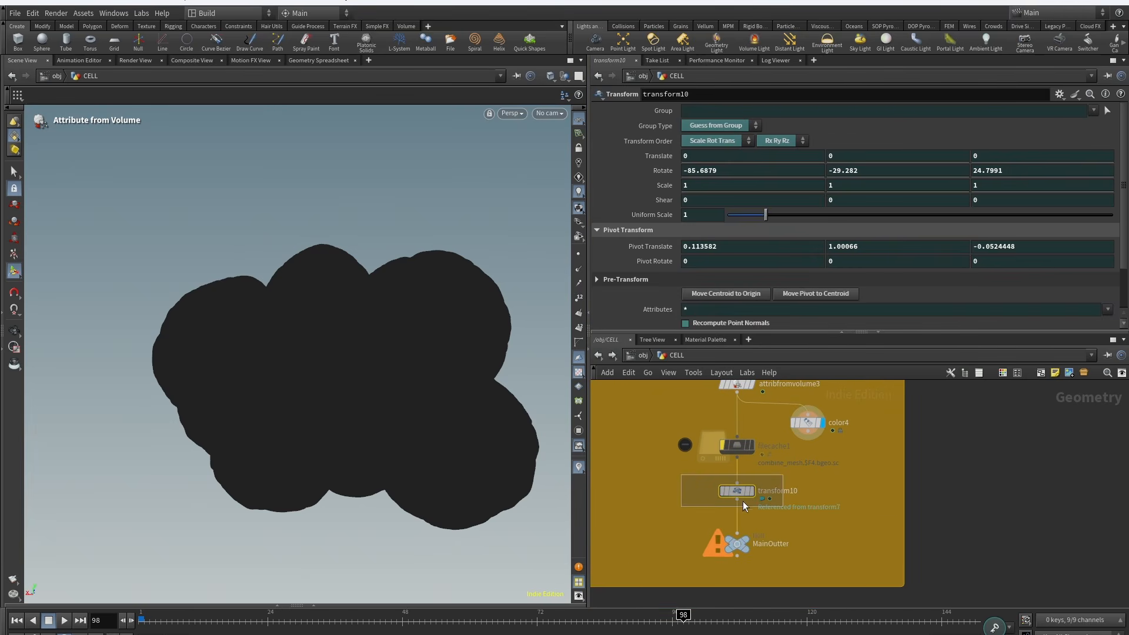
Step: Select transform10 and look through cam1 in the viewport to view the transformed cells
click(751, 491)
scroll(900, 461, down, 8)
click(550, 113)
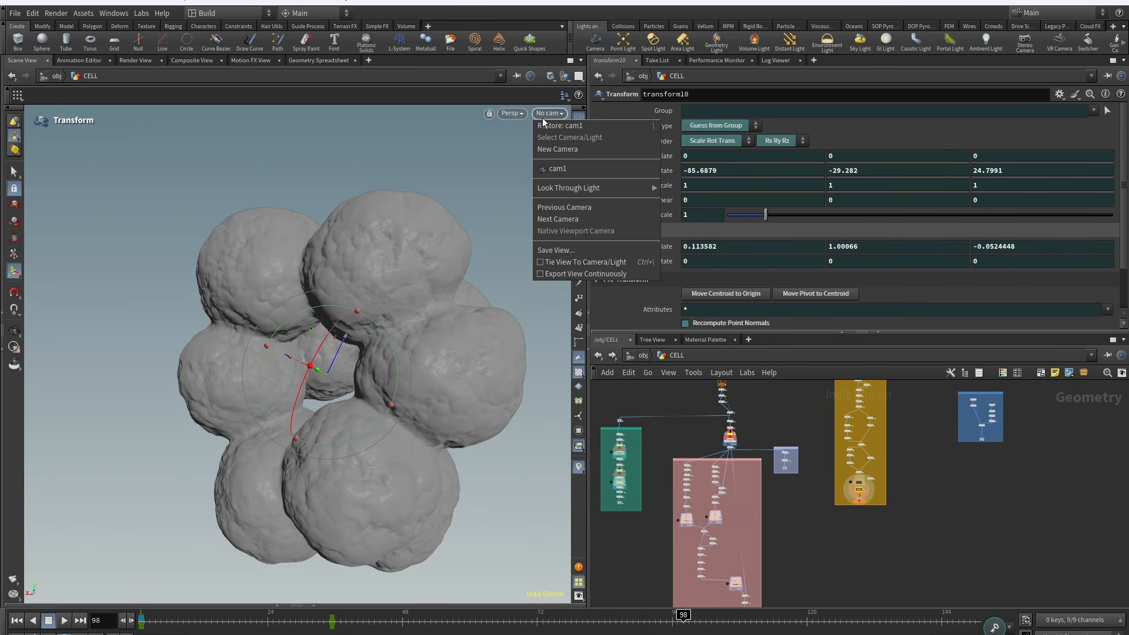
click(558, 170)
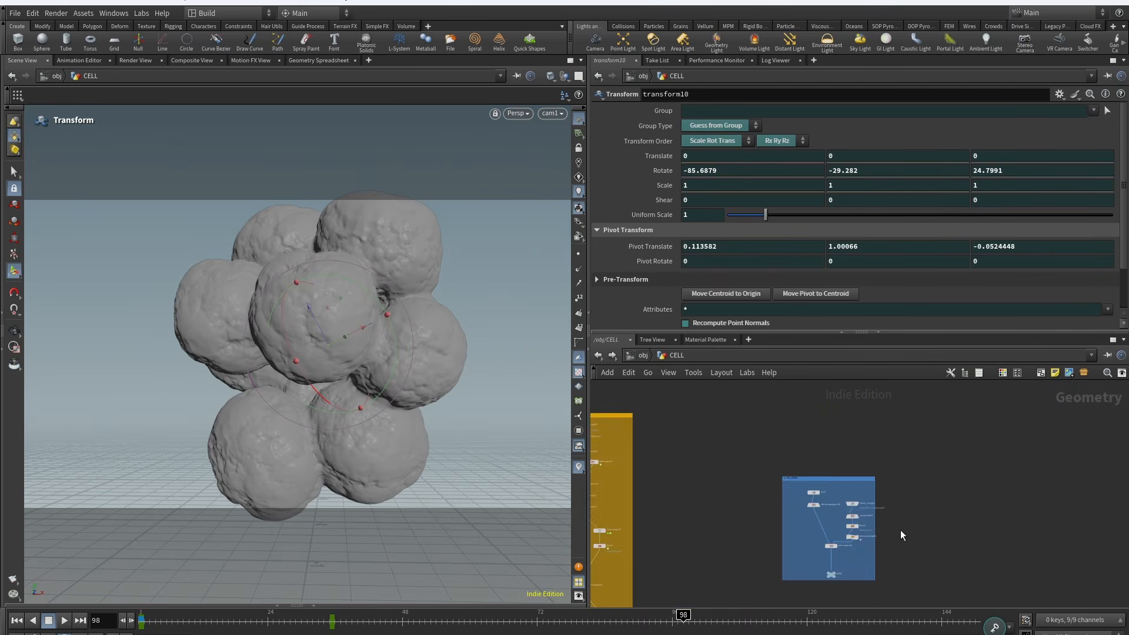
scroll(904, 534, up, 4)
middle_drag(897, 540, 919, 531)
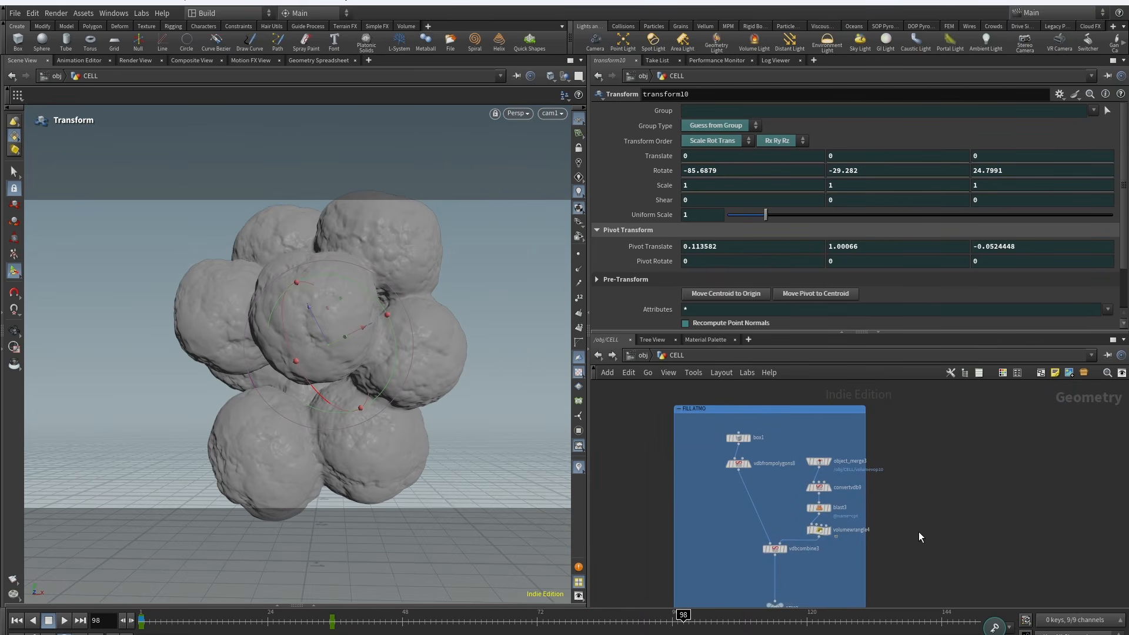
Step: Open the FILL ATMO network box and inspect vdbfrompolygons8's fog VDB settings
mouse_move(846, 529)
middle_down()
mouse_move(870, 501)
mouse_move(858, 543)
middle_up()
scroll(775, 442, up, 1)
click(758, 451)
click(745, 451)
scroll(297, 474, down, 5)
alt+drag(297, 474, 391, 503)
middle_drag(705, 513, 688, 491)
click(730, 460)
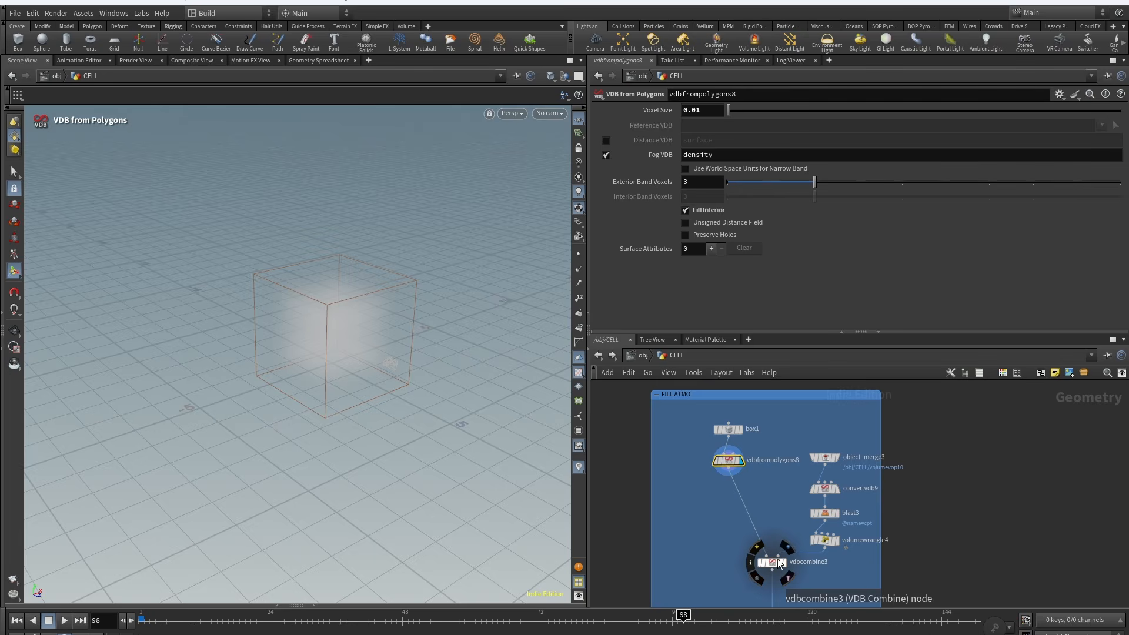
Step: Inspect vdbcombine3's subtract settings and view its combined volume up close in the viewport
click(783, 563)
click(826, 539)
click(773, 563)
middle_drag(820, 569, 723, 541)
click(741, 461)
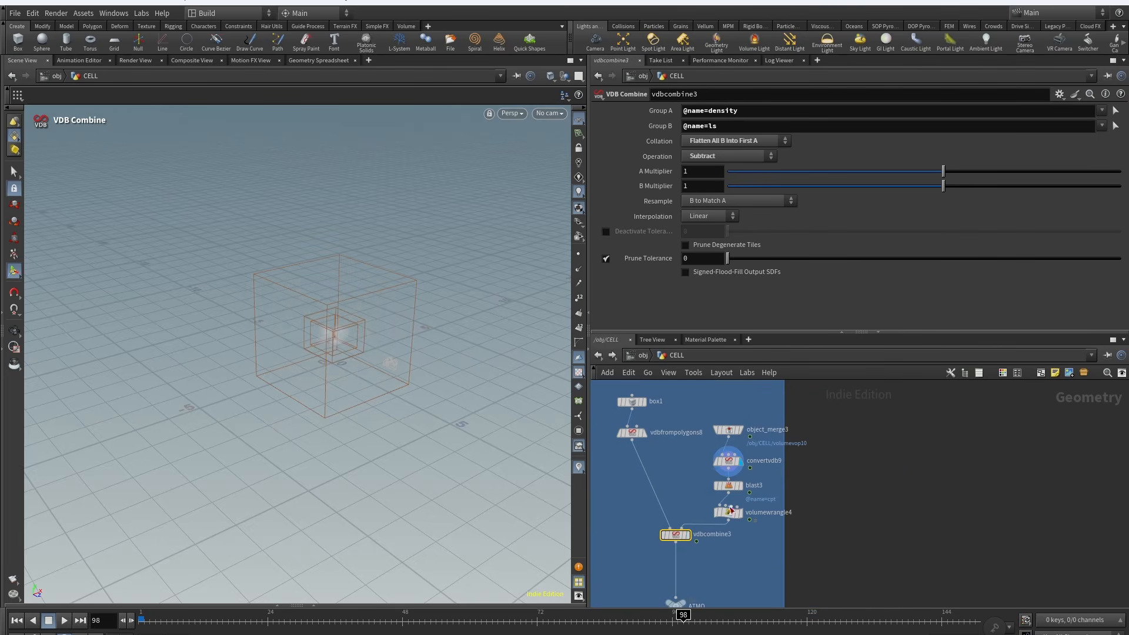
scroll(729, 450, up, 2)
click(745, 422)
click(730, 423)
scroll(504, 257, up, 5)
alt+drag(503, 257, 468, 244)
click(669, 573)
click(652, 572)
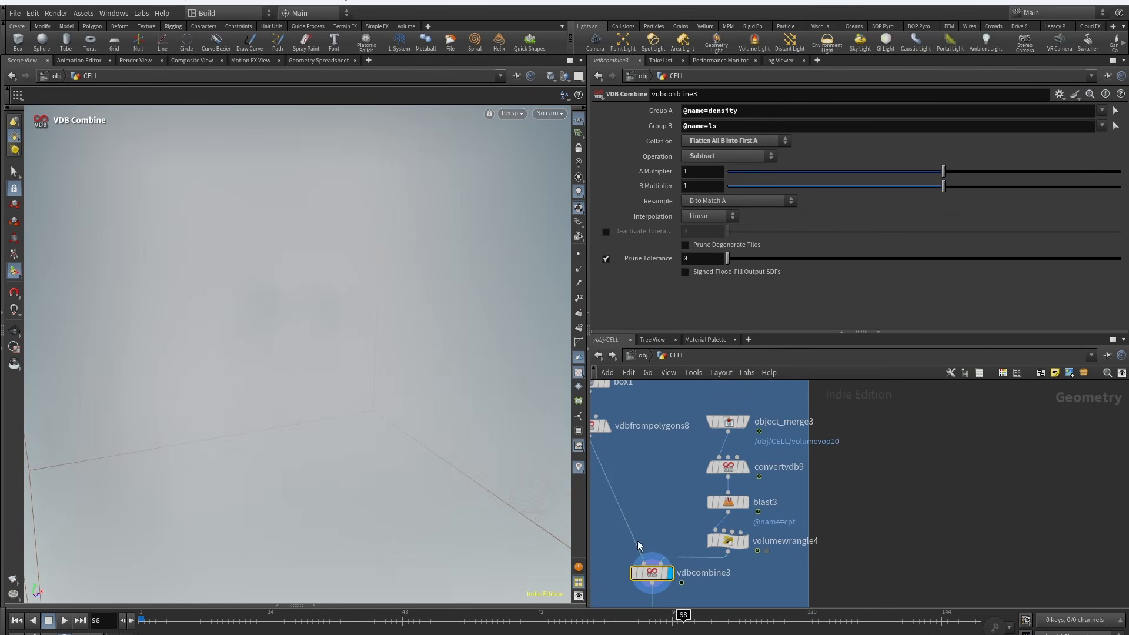
Step: Move from the FILL ATMO box into lopnet1 and inspect domelight1's base properties
scroll(964, 469, down, 6)
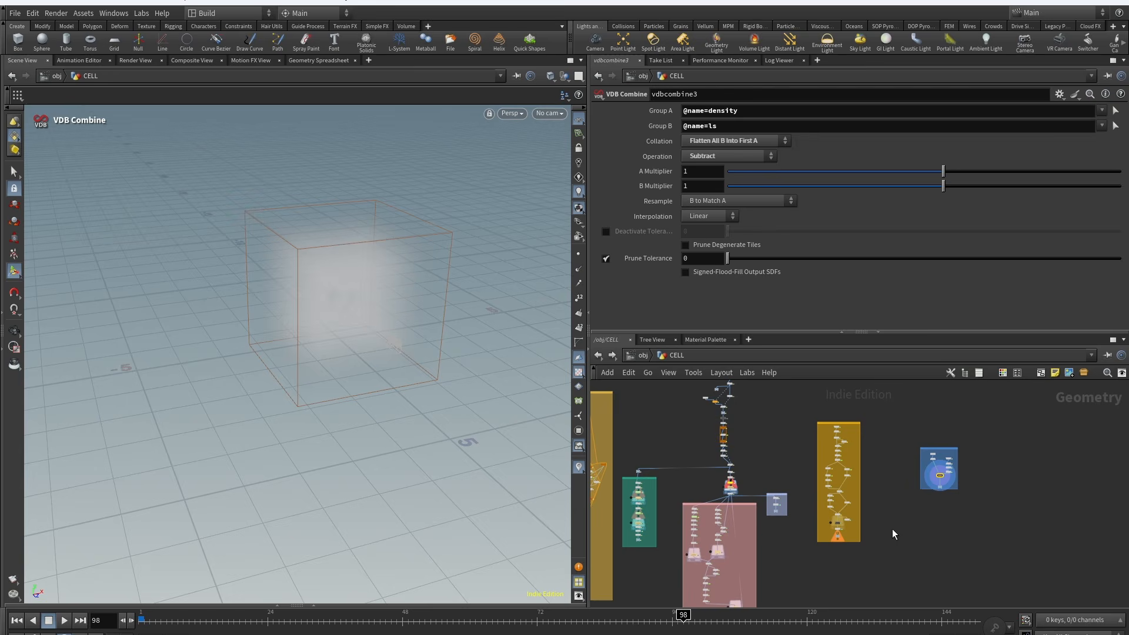
scroll(895, 542, down, 2)
middle_drag(895, 545, 985, 525)
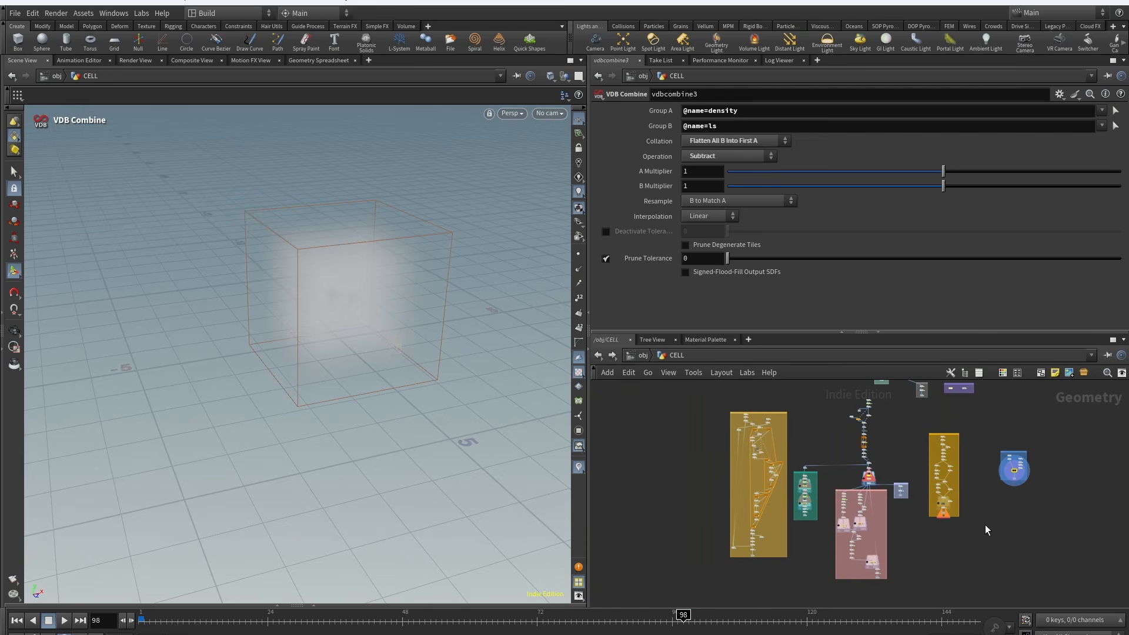
middle_drag(943, 555, 925, 564)
middle_drag(908, 515, 890, 539)
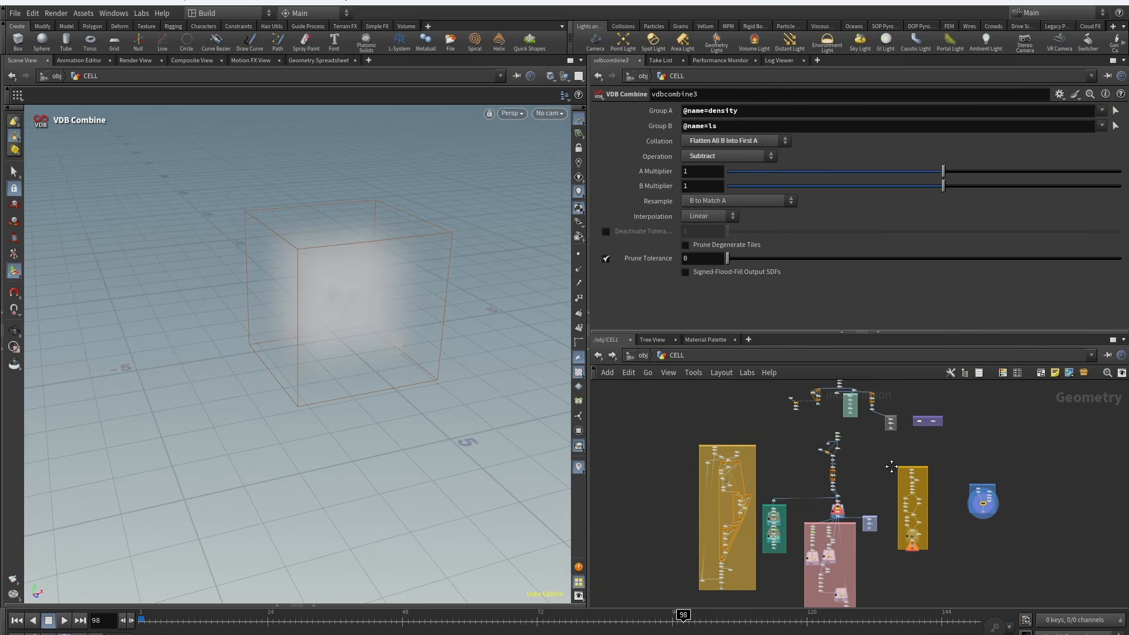
drag(794, 438, 732, 481)
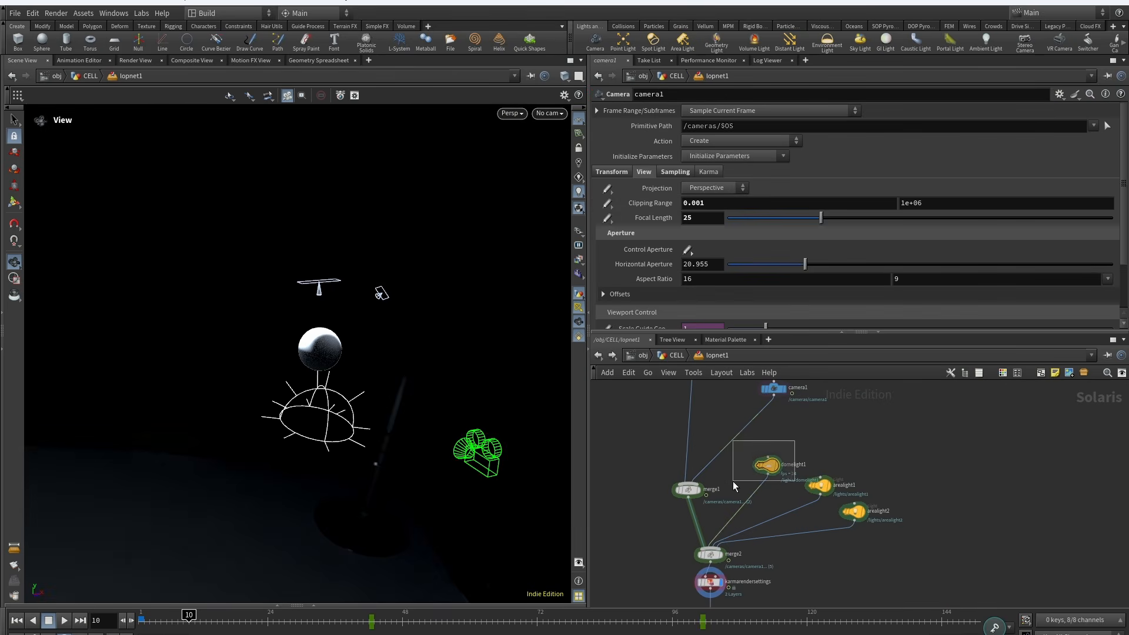
click(673, 175)
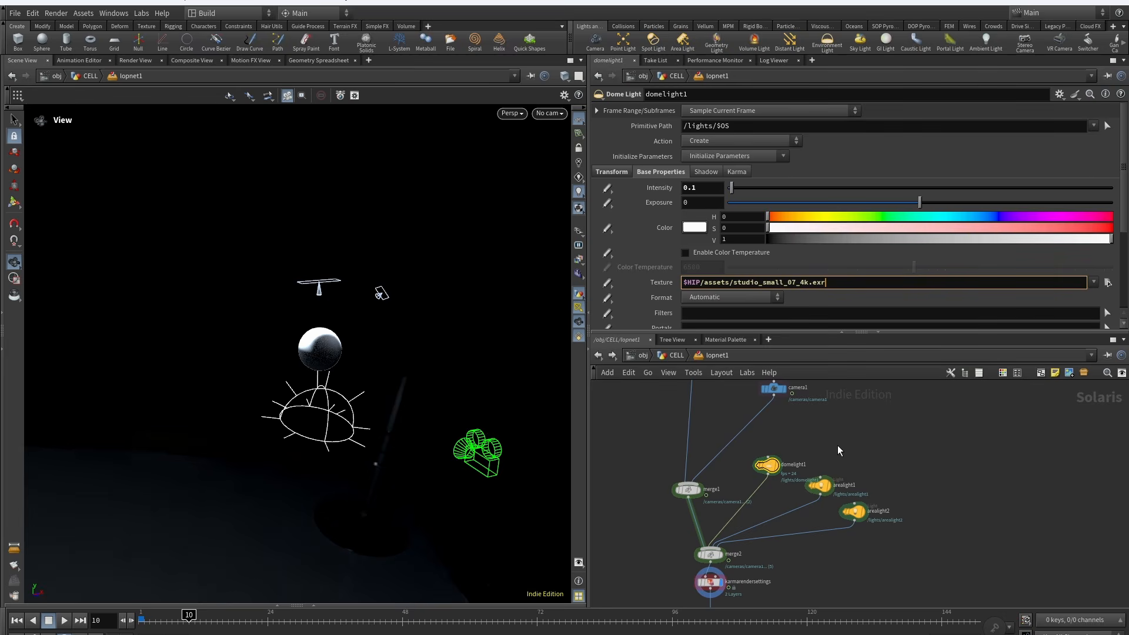
Step: Inspect arealight1 and arealight2 with the Light tool, then look through /cameras/camera1
click(821, 485)
key(Return)
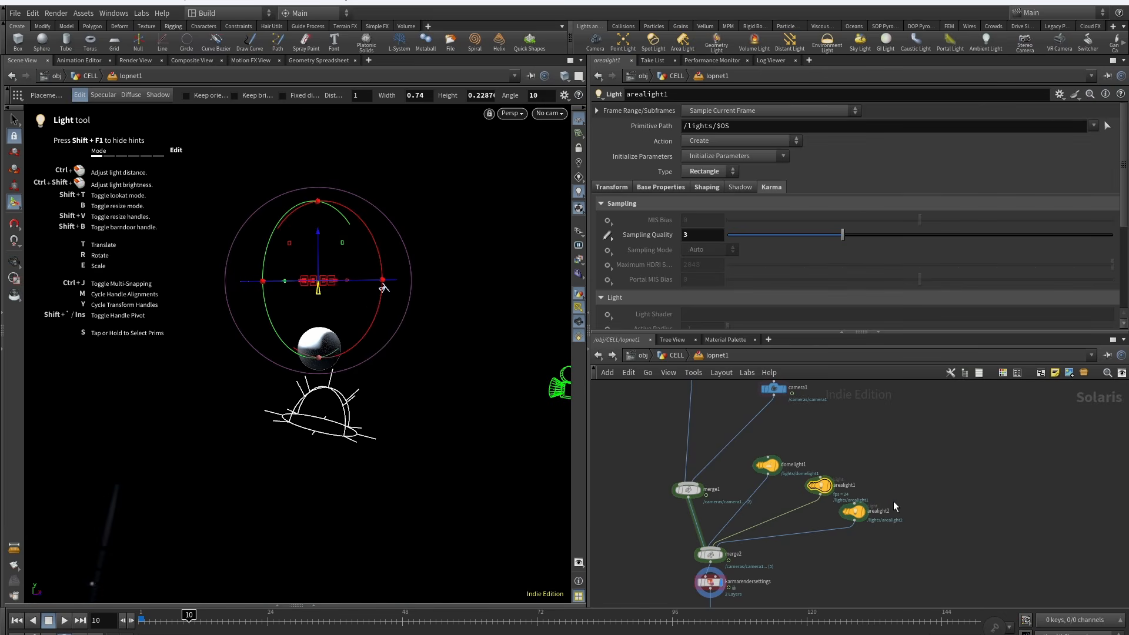
click(854, 512)
alt+drag(450, 305, 341, 359)
click(550, 113)
click(565, 138)
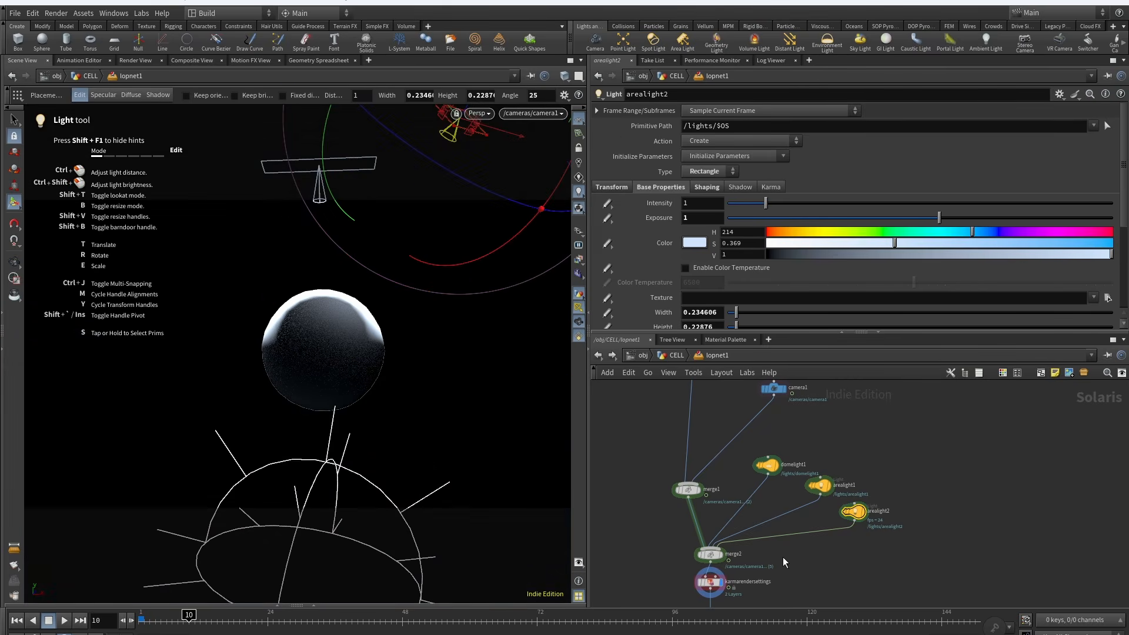
Step: Select materiallibrary1 and switch the viewport renderer to Karma XPU
scroll(782, 556, down, 4)
middle_drag(658, 411, 774, 471)
scroll(782, 473, up, 4)
click(747, 496)
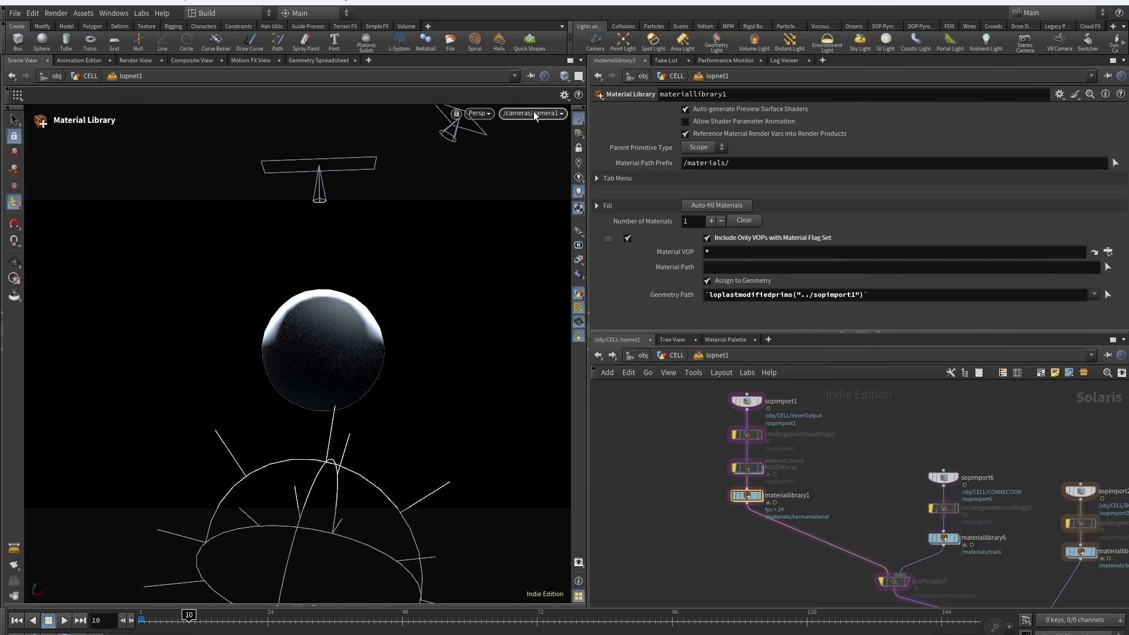
click(478, 112)
click(494, 181)
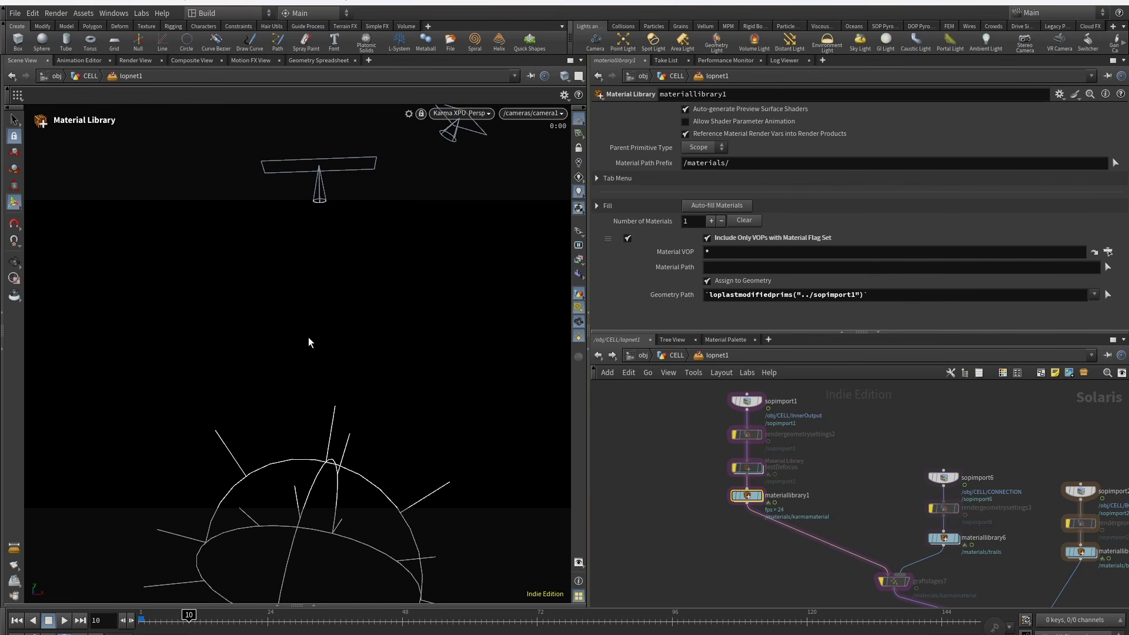
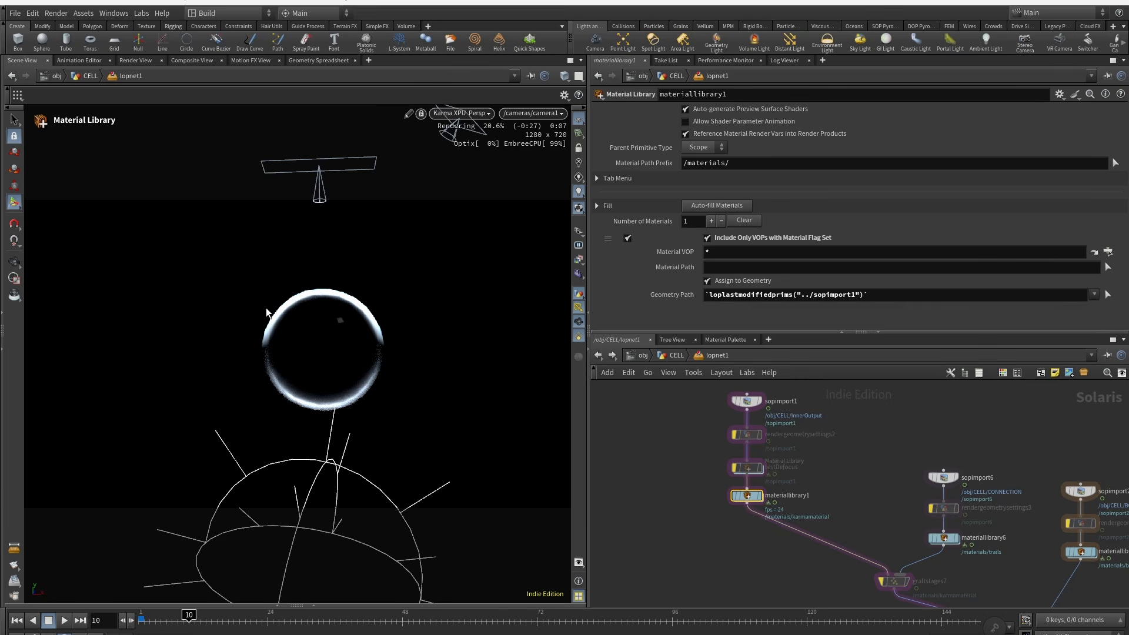
Step: Open materiallibrary2's body material and inspect the mtlxstandard_surface base, specular, subsurface and opacity settings
middle_drag(794, 558, 650, 507)
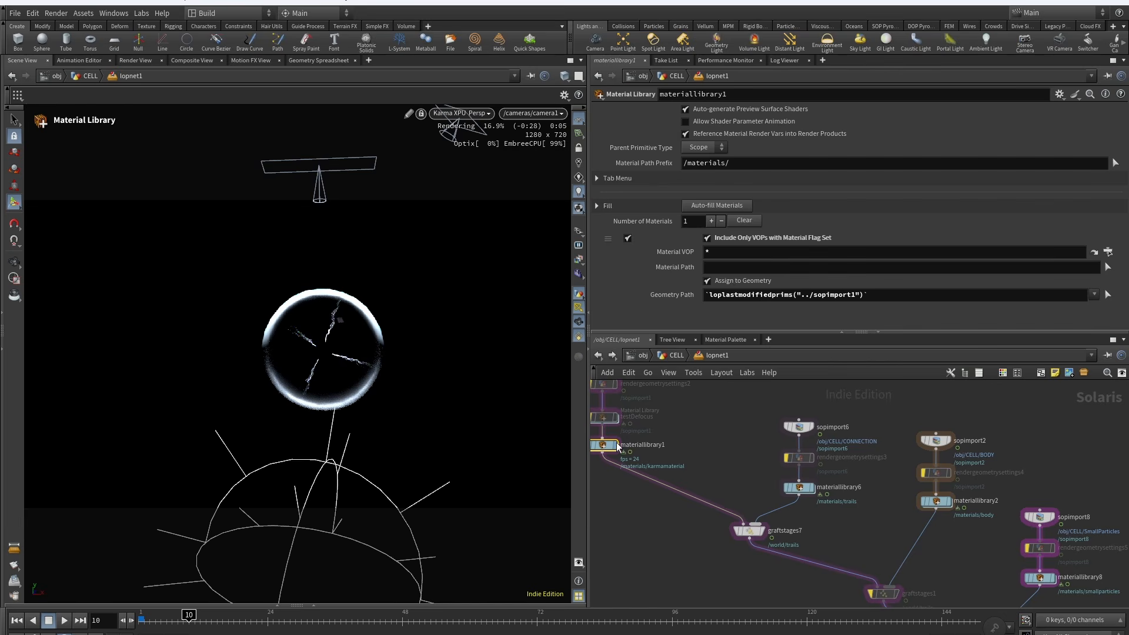
middle_drag(887, 604, 752, 497)
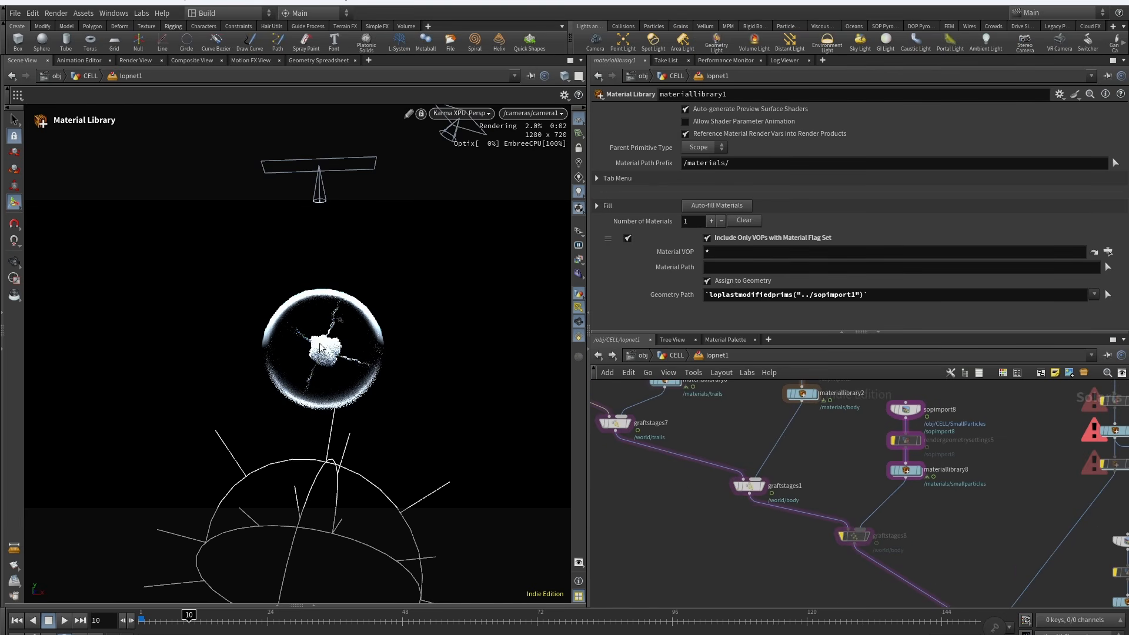
middle_drag(725, 420, 678, 484)
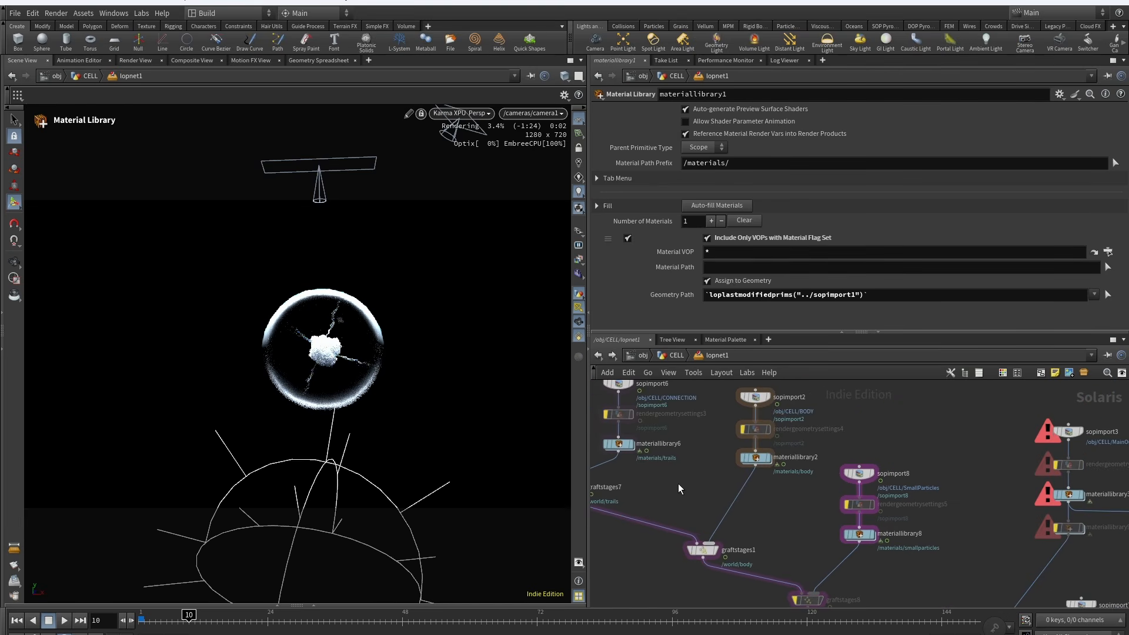
double_click(758, 456)
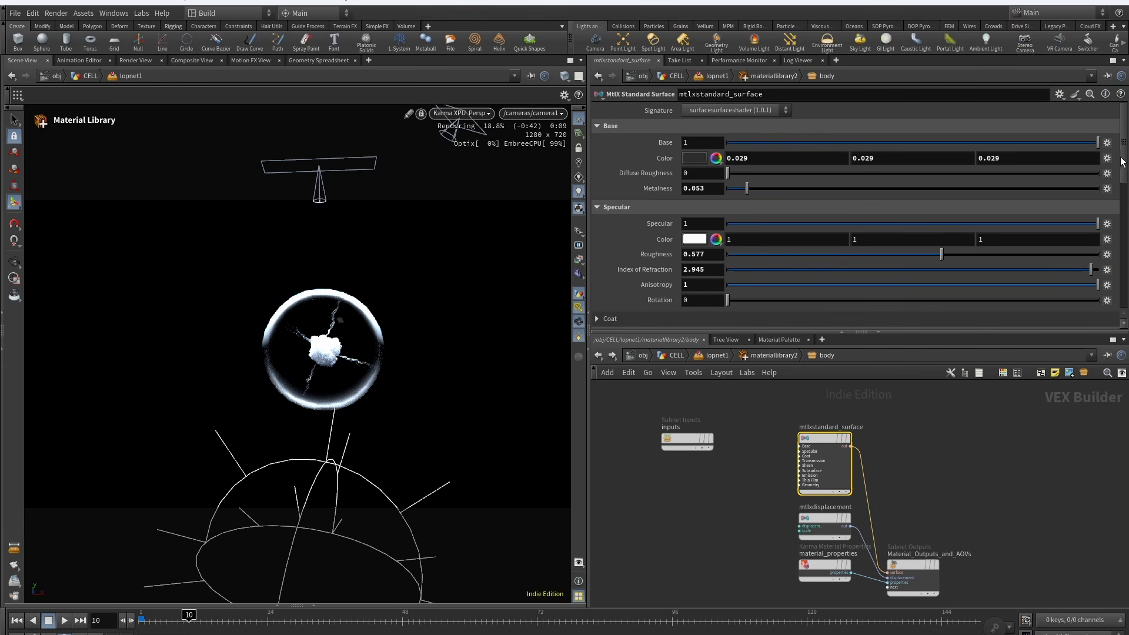
drag(1122, 162, 938, 283)
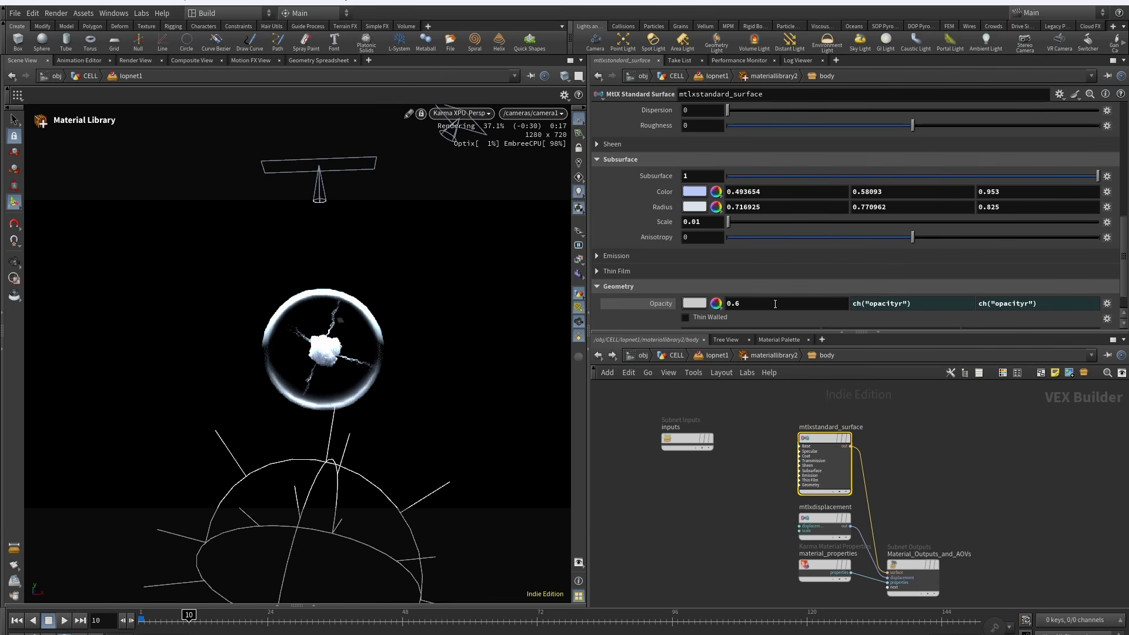
Step: Return to lopnet1 and set the display flag on graftstages2 to preview its Karma render
click(714, 355)
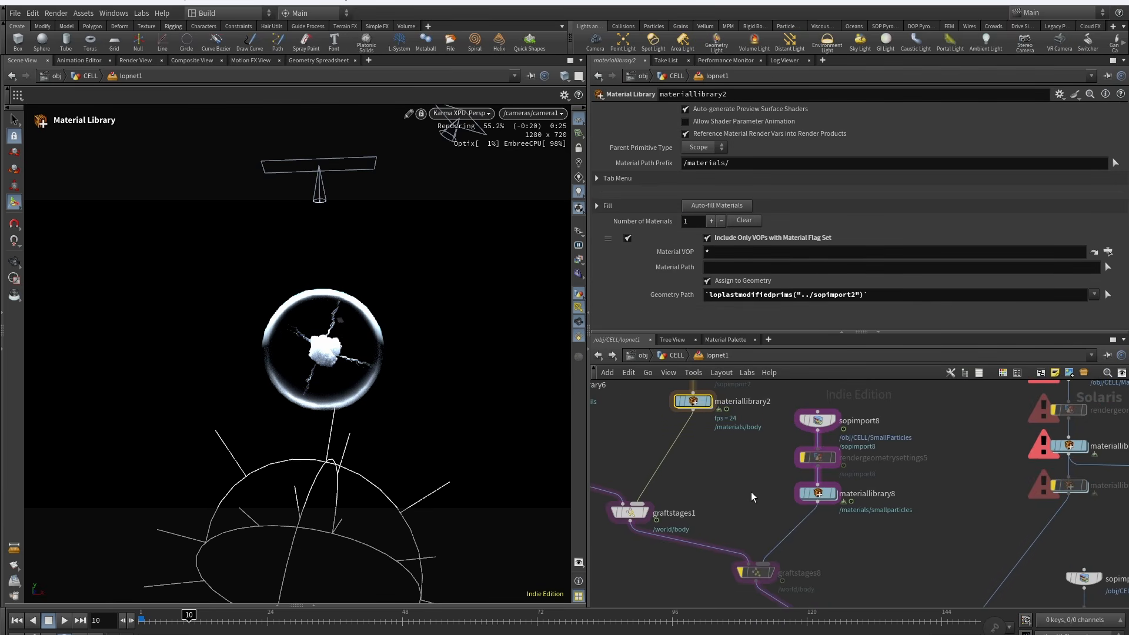
scroll(750, 491, down, 3)
scroll(792, 517, up, 2)
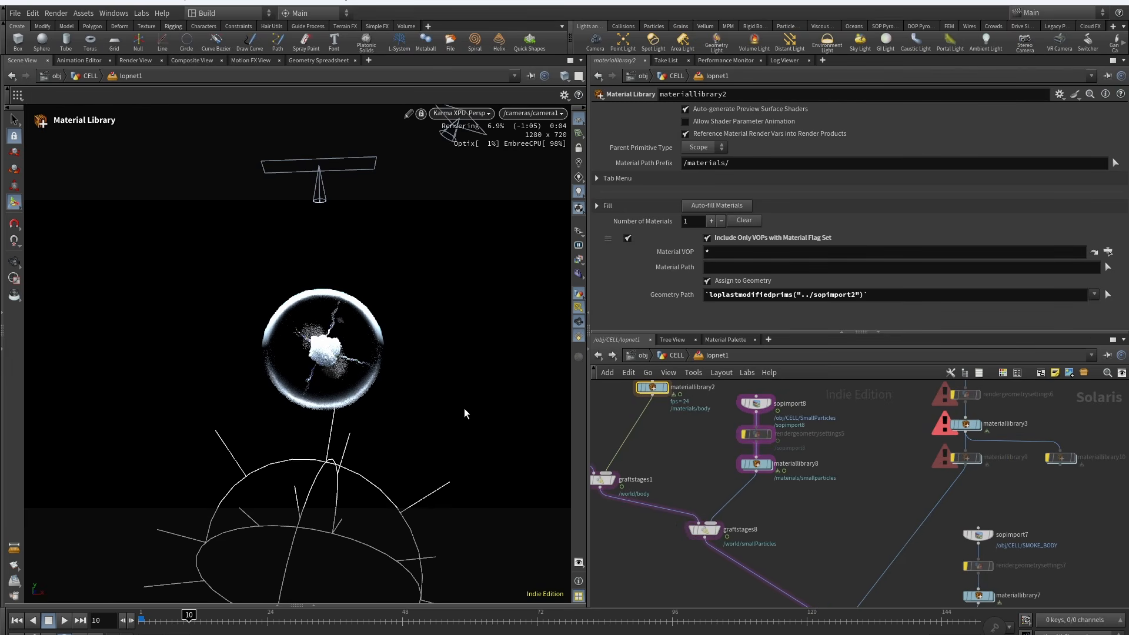
scroll(819, 479, down, 2)
scroll(869, 467, up, 2)
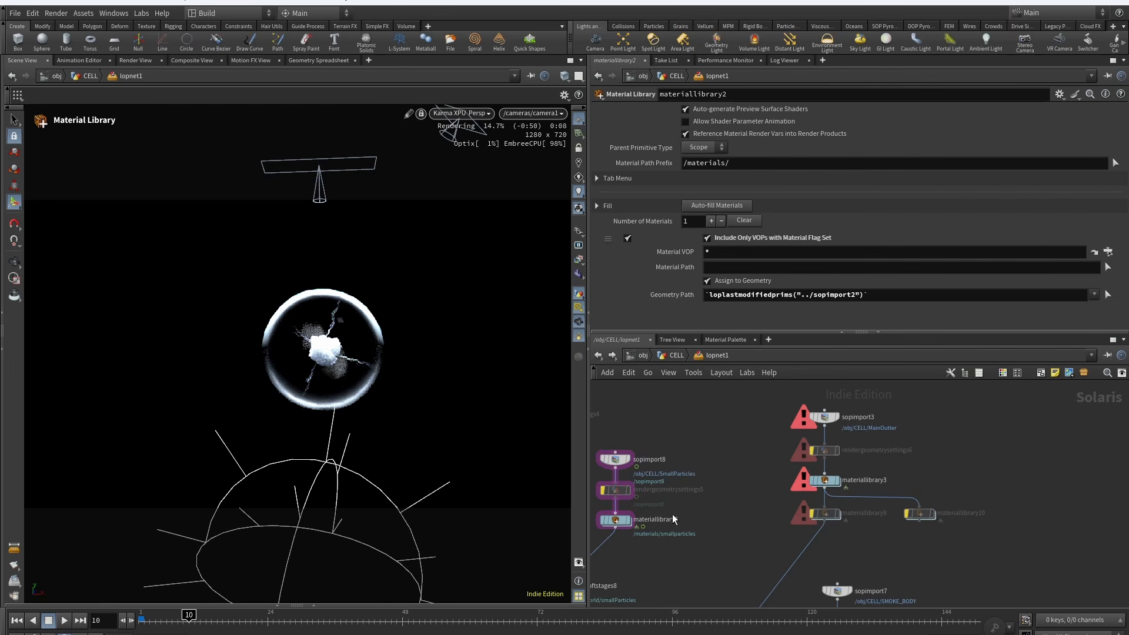
middle_drag(757, 548, 803, 376)
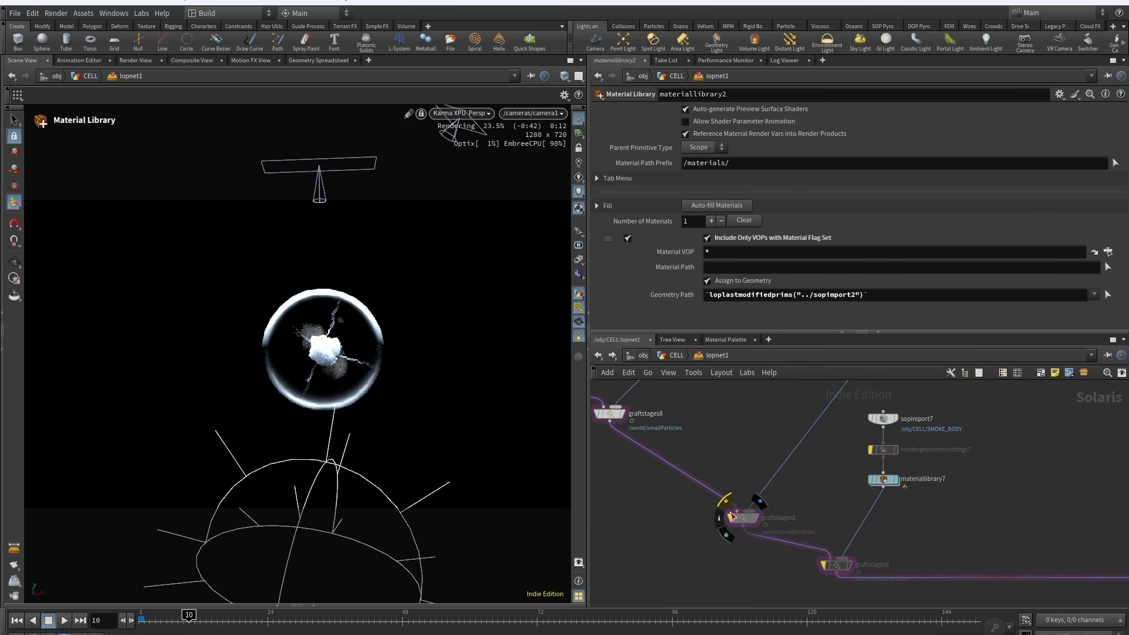
click(731, 516)
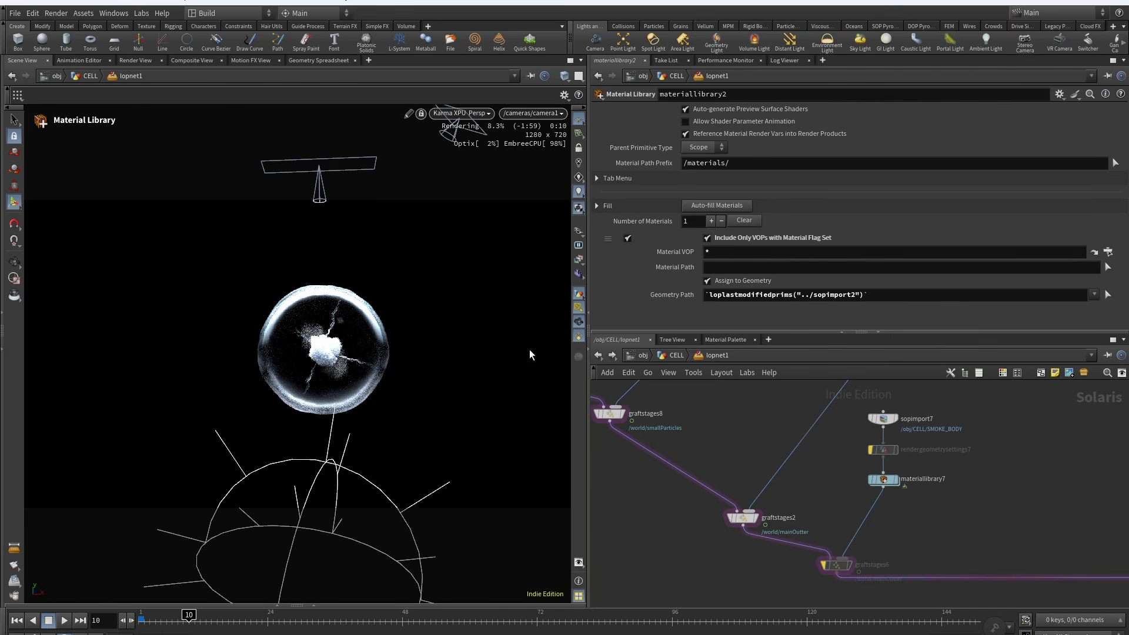
Step: Set the display flag on graftstages6 to preview the smoke body in the render
middle_drag(908, 499, 799, 478)
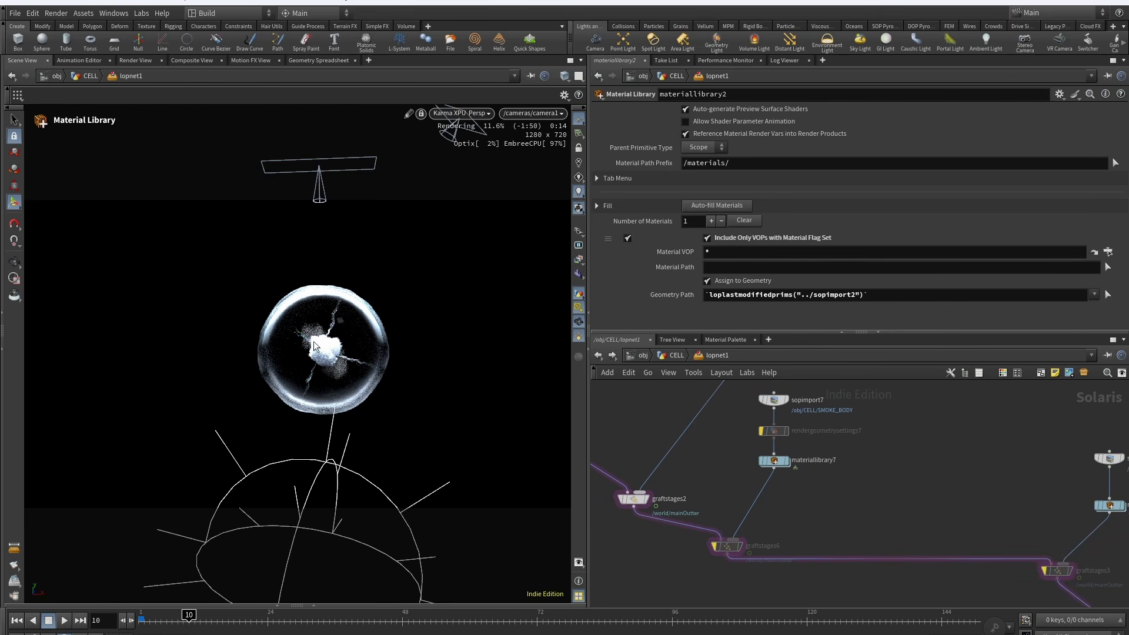
click(714, 546)
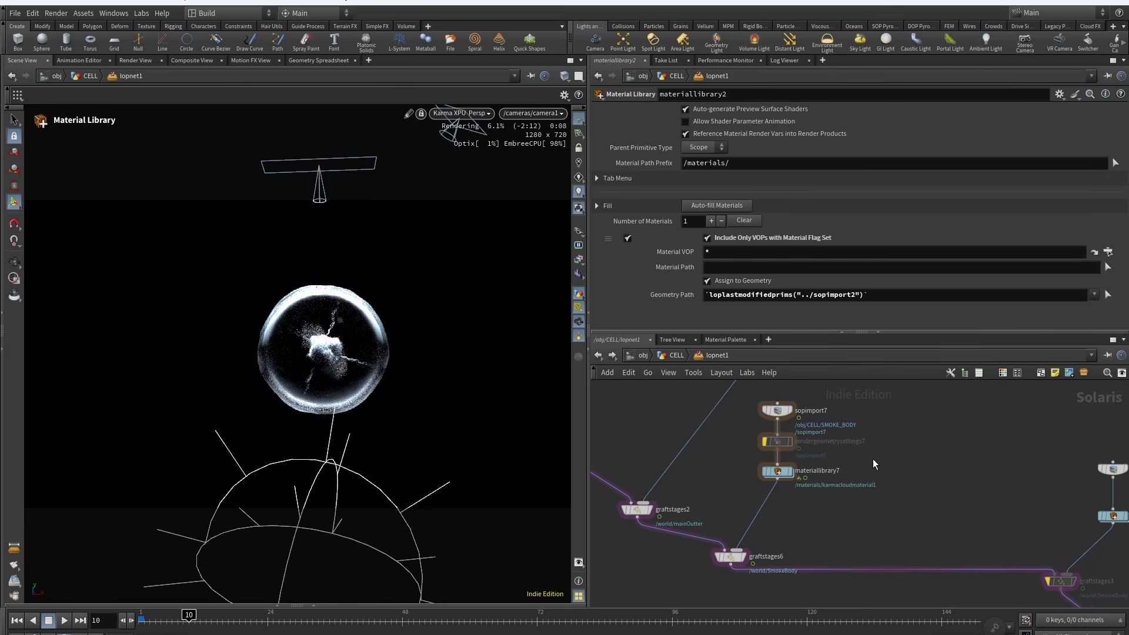
Step: Move further down the graft chain and set the display flag on graftstages4 to render the full scene
middle_drag(974, 507, 783, 485)
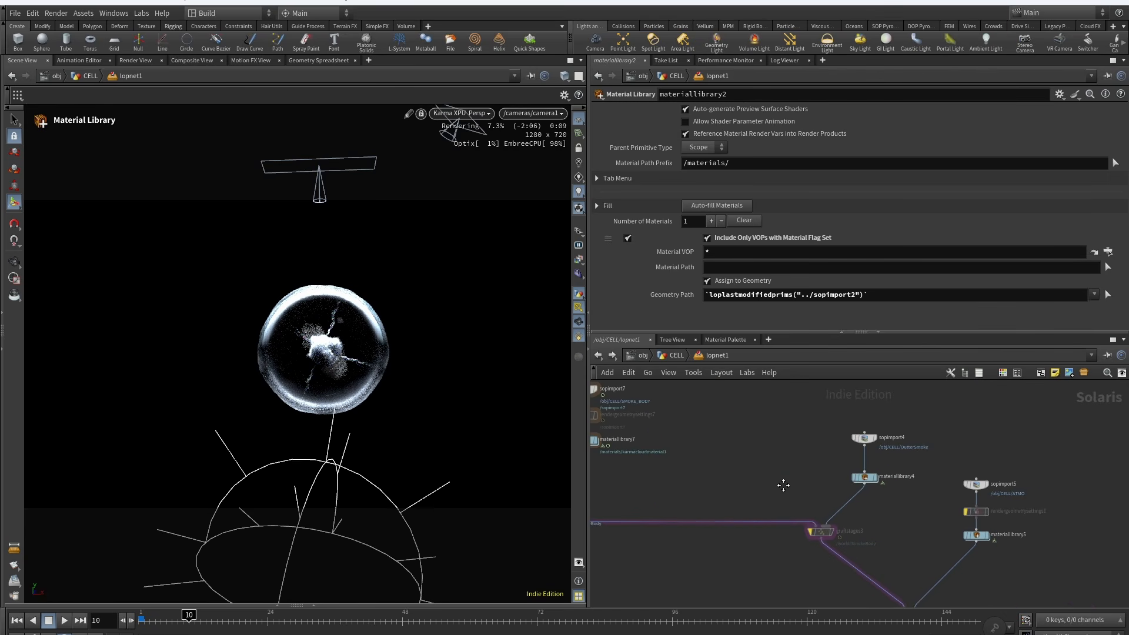
scroll(914, 522, up, 2)
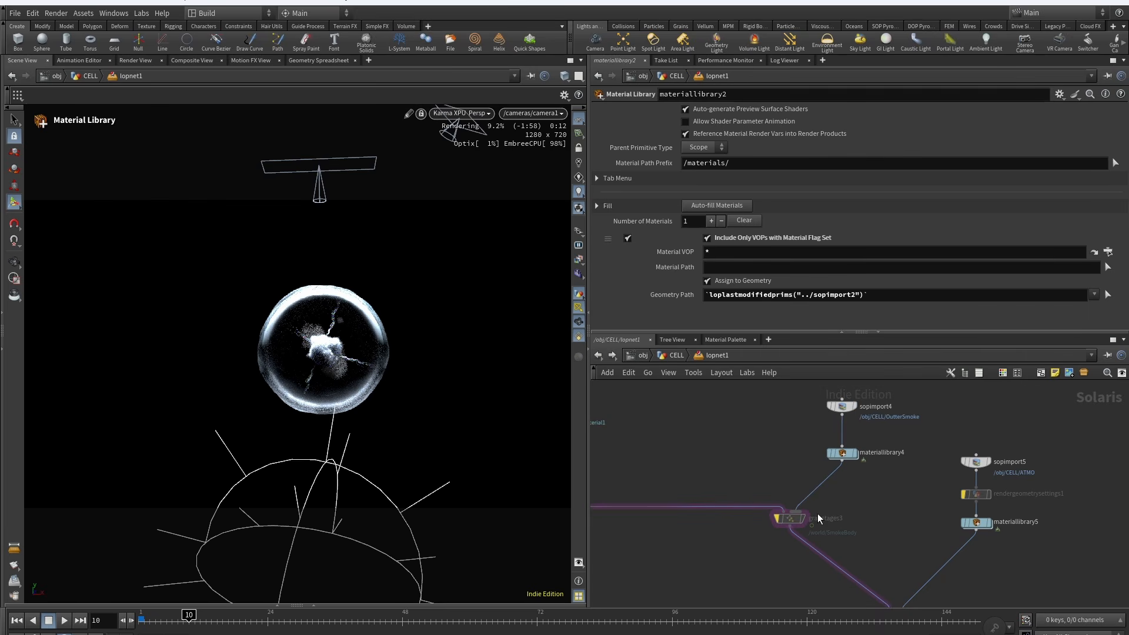
mouse_move(786, 515)
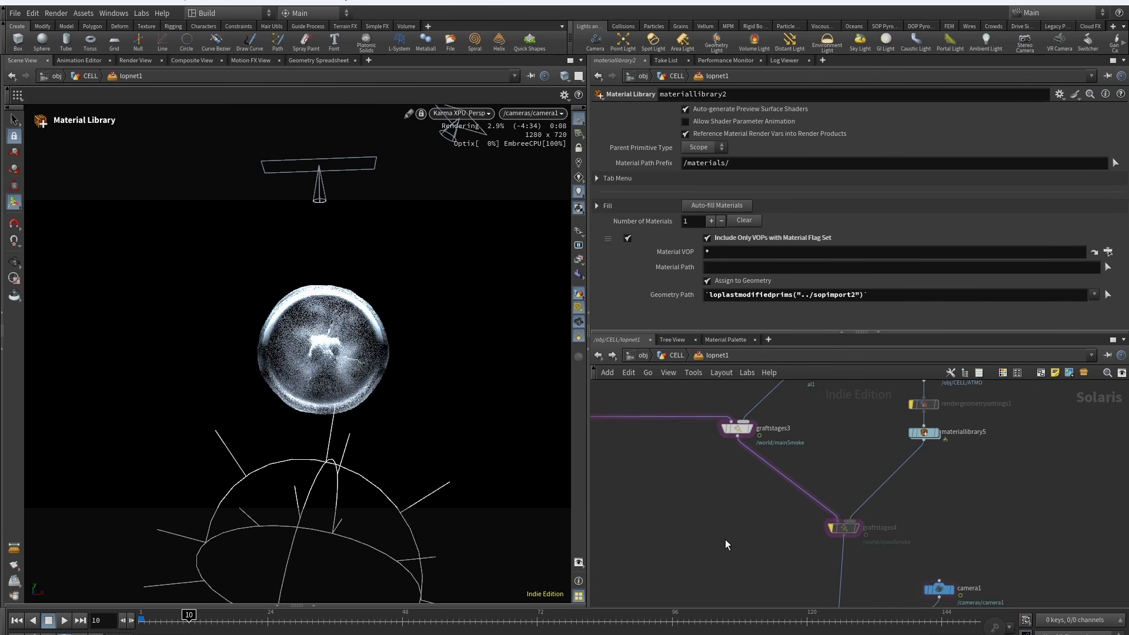
scroll(770, 516, down, 2)
middle_drag(769, 515, 668, 544)
middle_drag(819, 546, 809, 506)
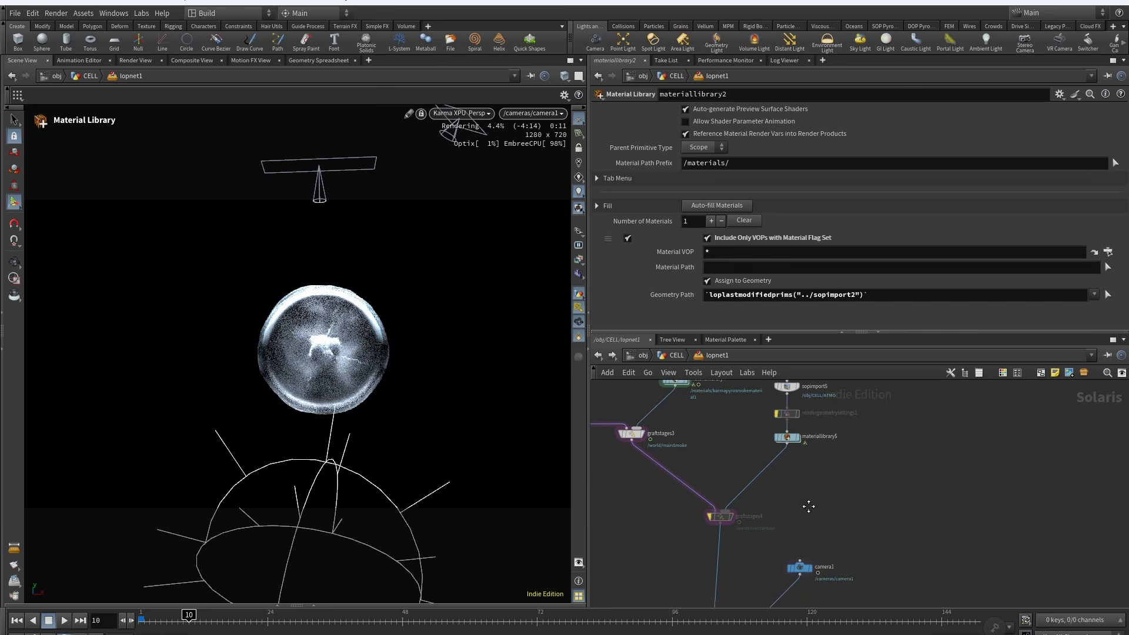
click(708, 506)
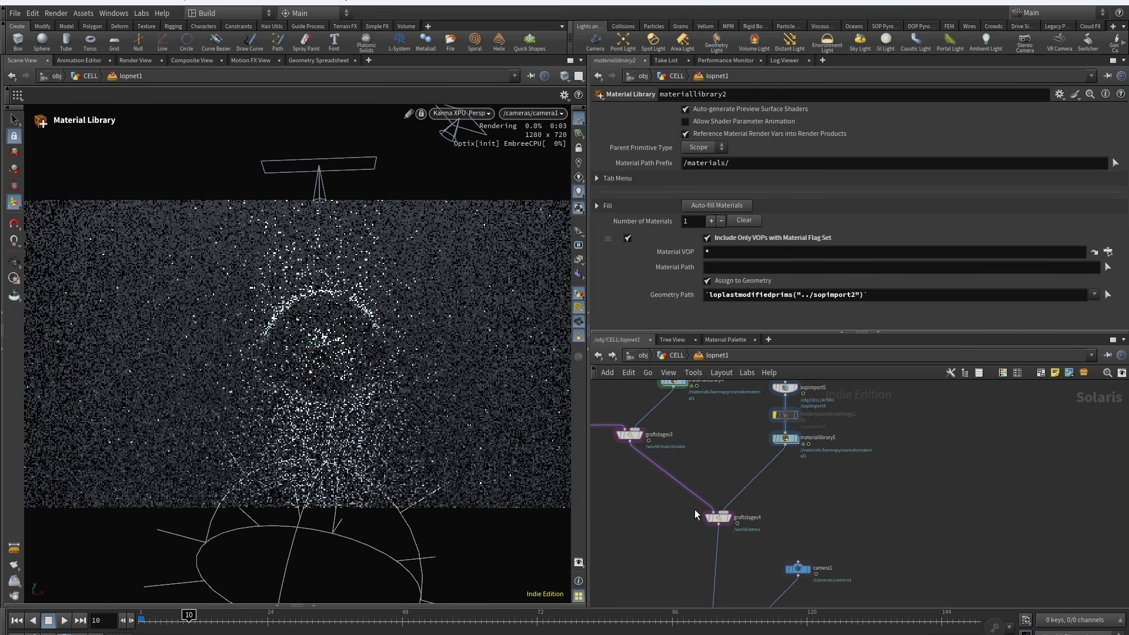